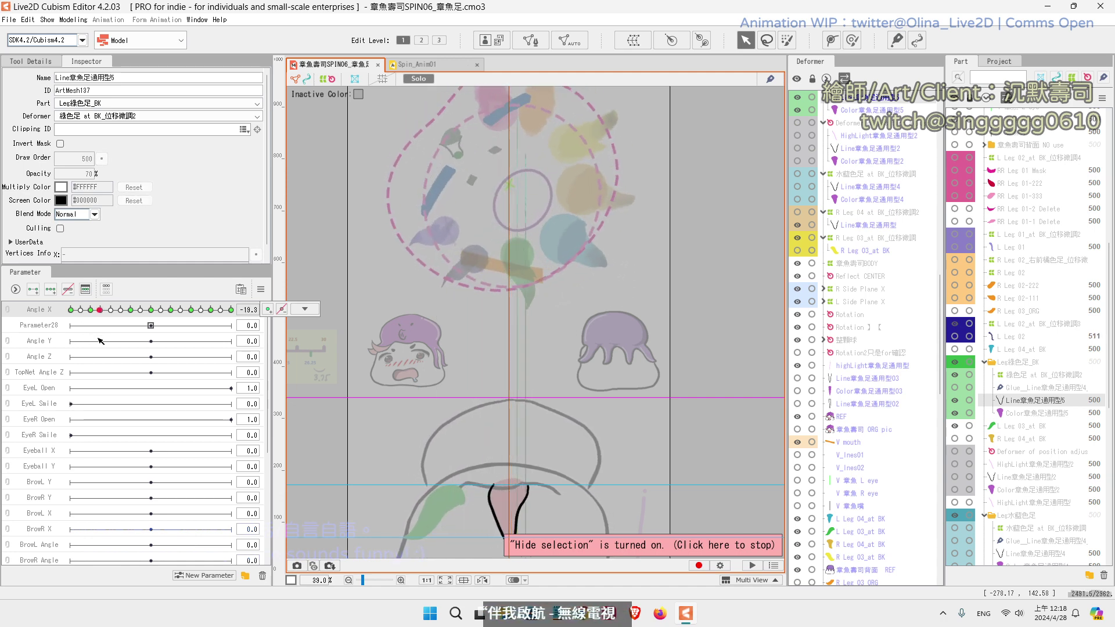
Step: Compare the pose of Line章魚足通用型5 at Angle X -17.8, -15, -7.5 and 0
{"action": "left_click_drag", "start_coordinate": [605, 359], "coordinate": [606, 345]}
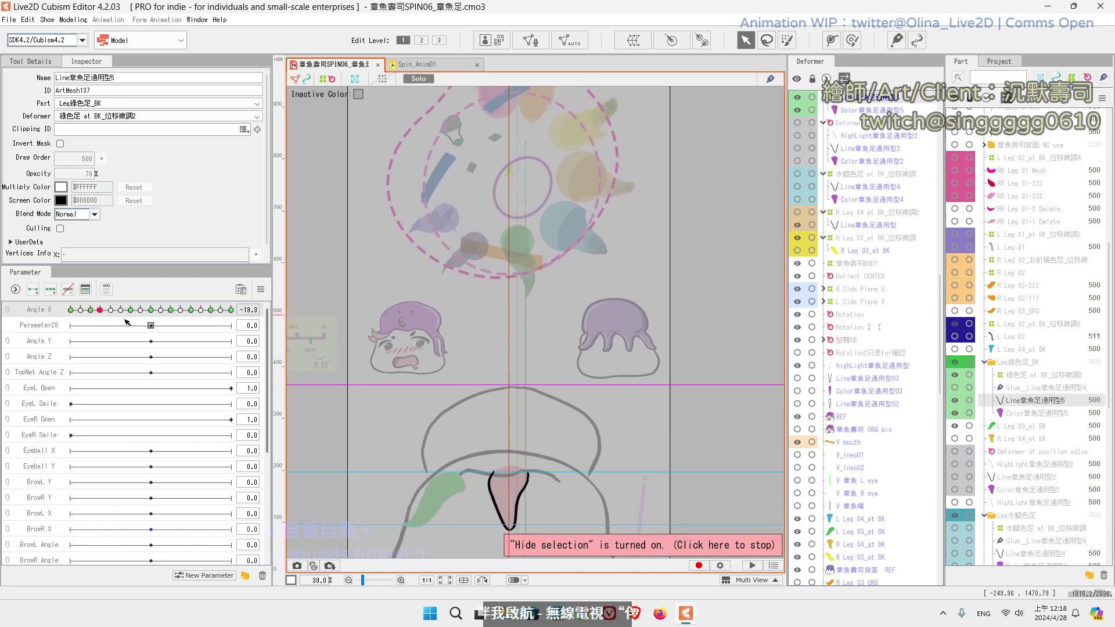
{"action": "left_click", "coordinate": [102, 310]}
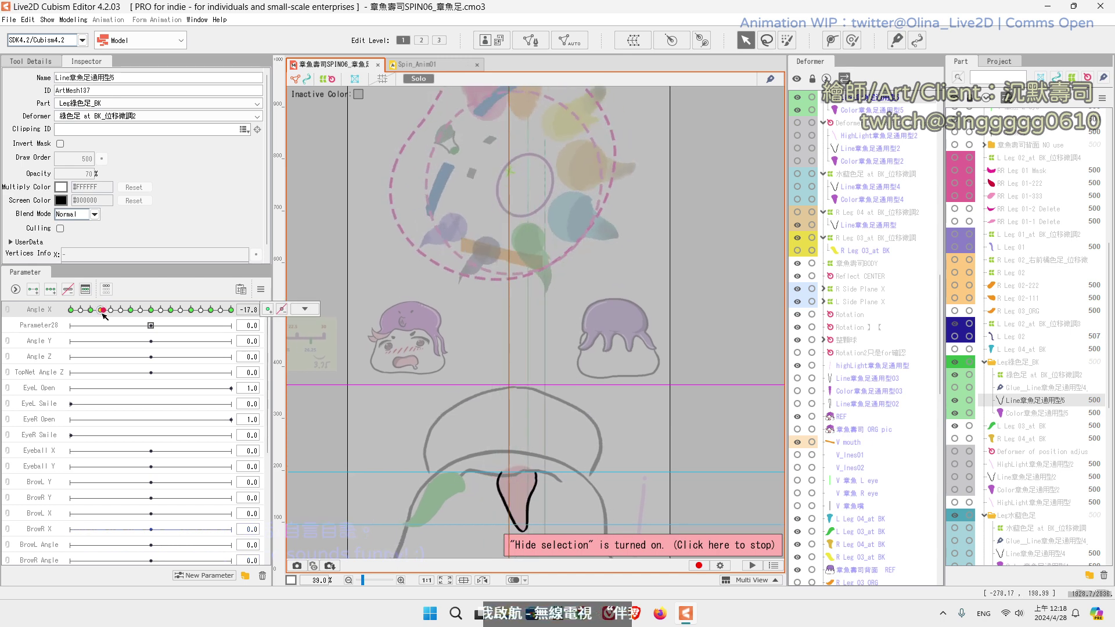
{"action": "left_click", "coordinate": [111, 310]}
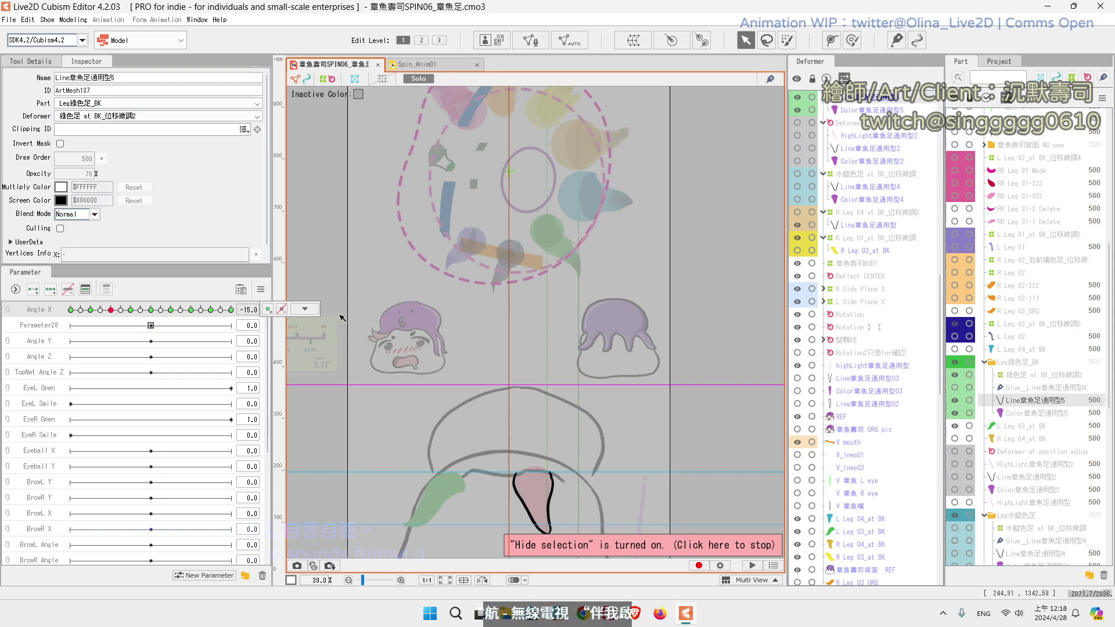
{"action": "left_click", "coordinate": [305, 309]}
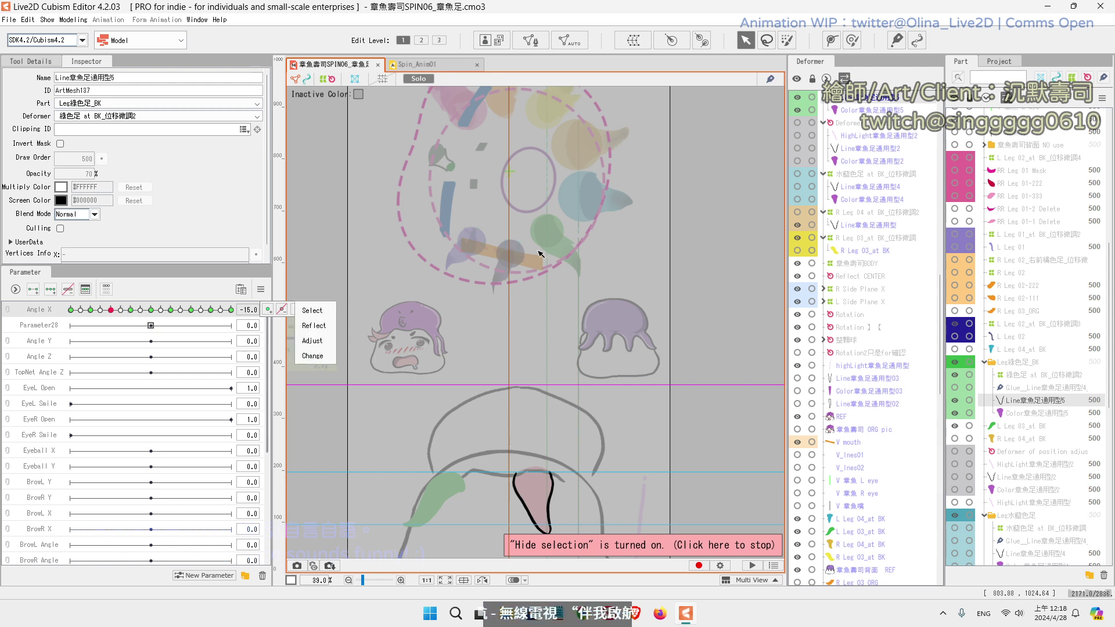
{"action": "left_click", "coordinate": [131, 311]}
{"action": "left_click", "coordinate": [131, 310]}
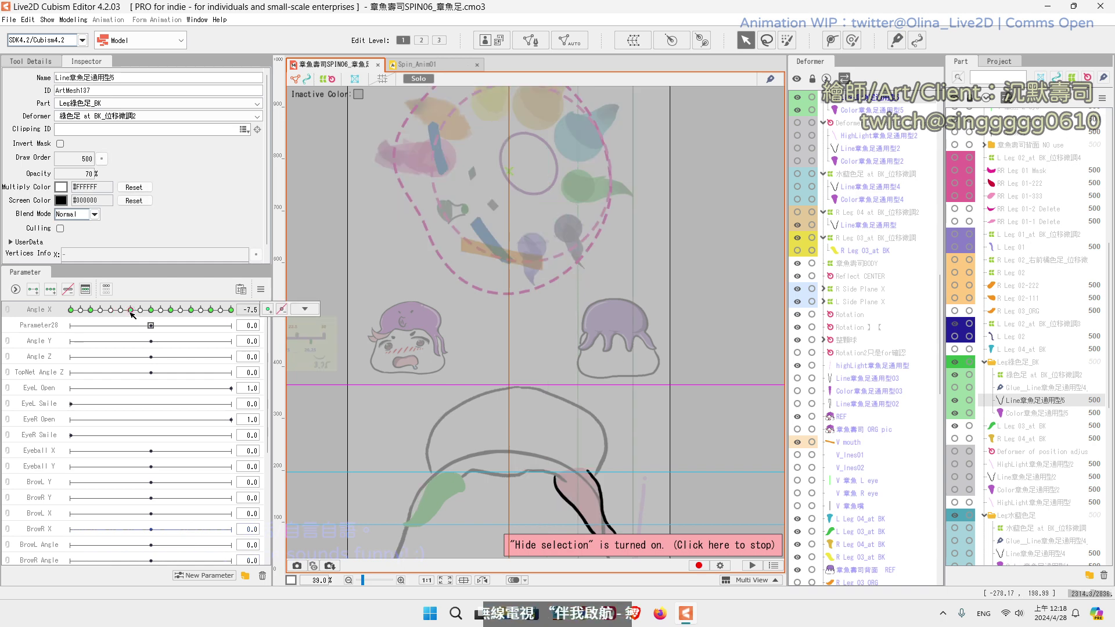
{"action": "left_click", "coordinate": [141, 310]}
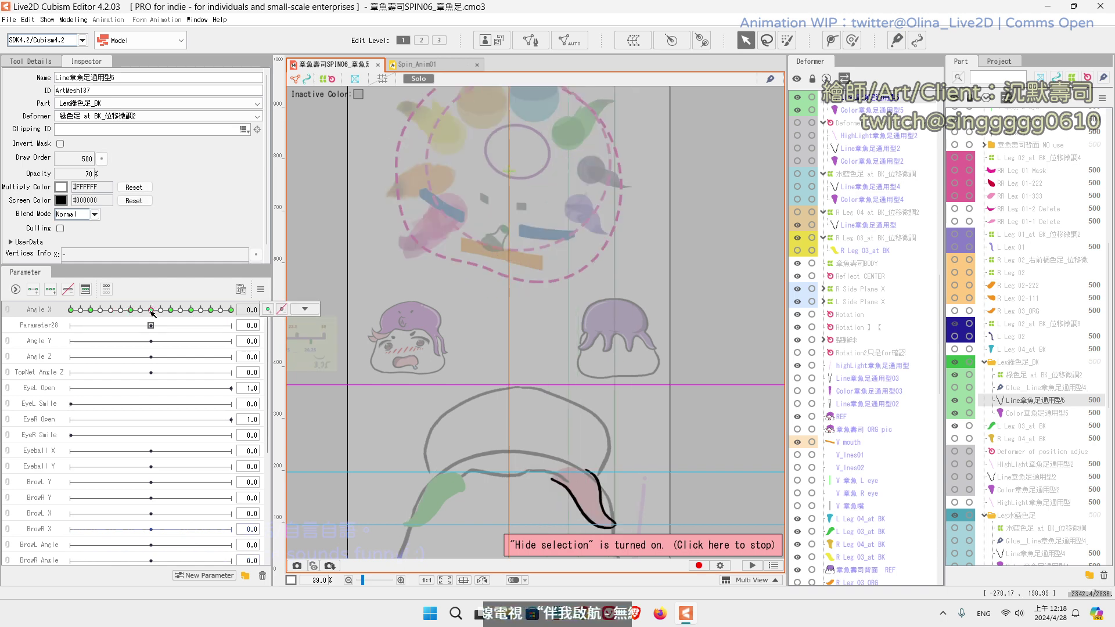
{"action": "left_click", "coordinate": [112, 310]}
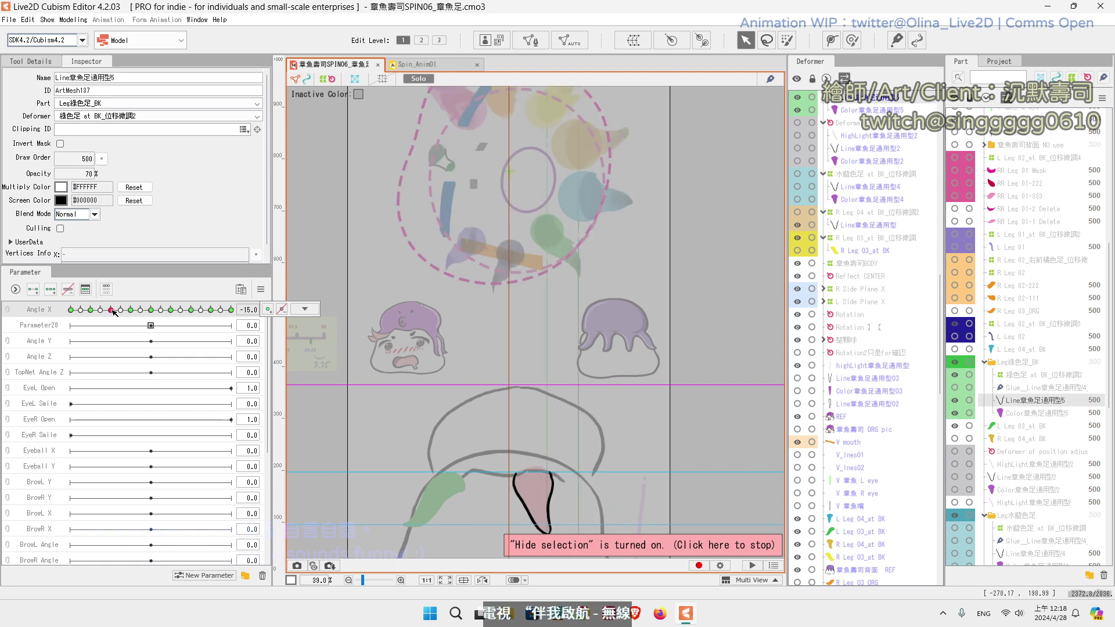
{"action": "left_click", "coordinate": [151, 310]}
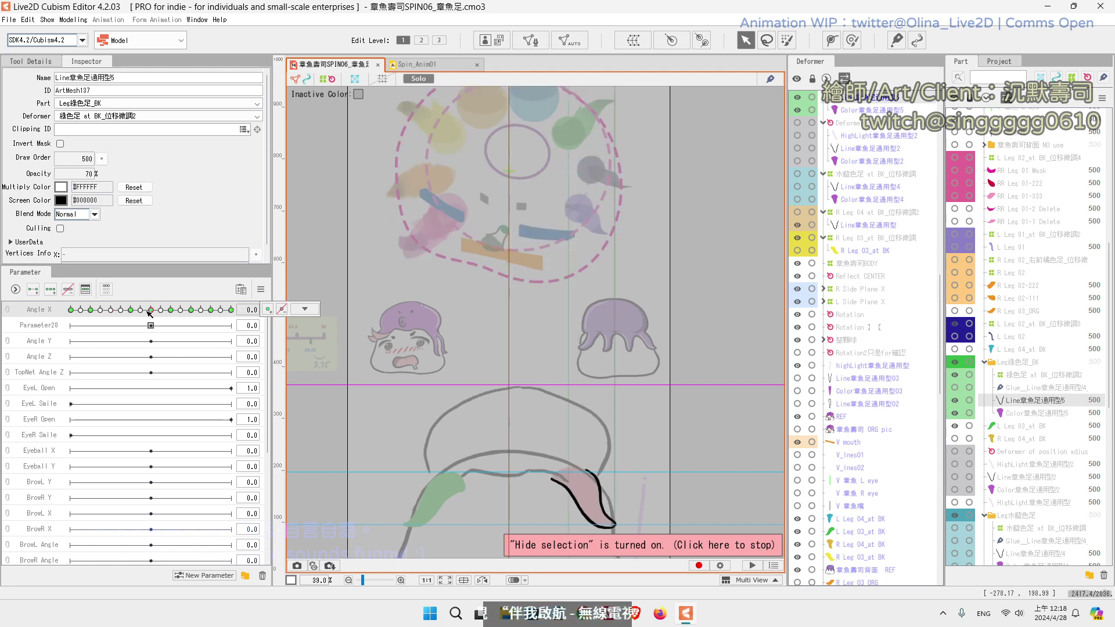
{"action": "left_click", "coordinate": [131, 311]}
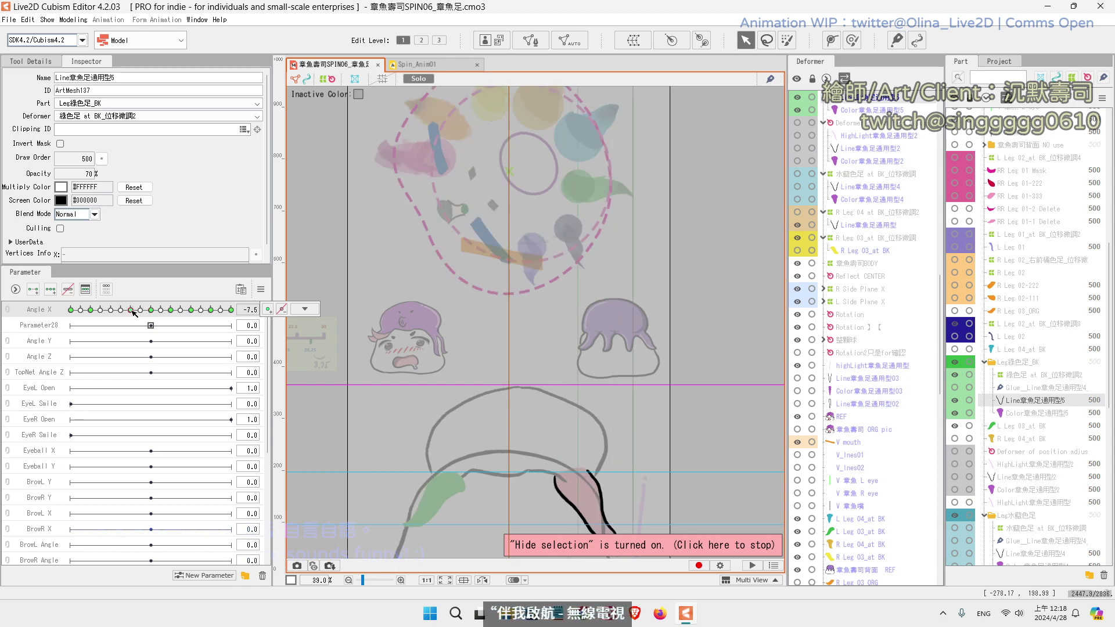
{"action": "left_click", "coordinate": [152, 310]}
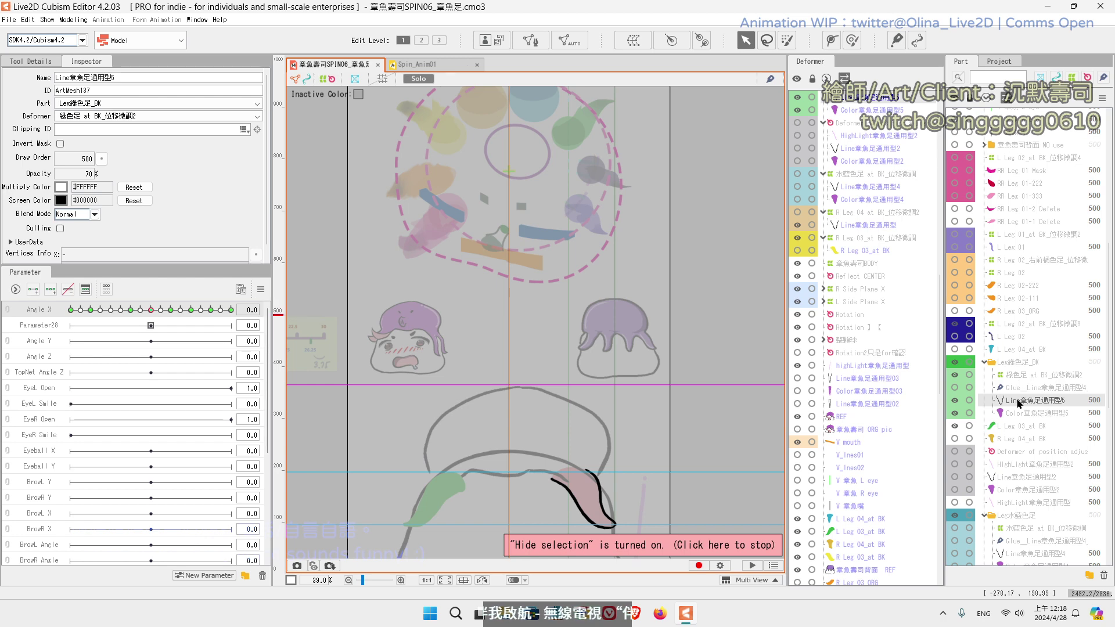
Step: Add an Angle X key at -14.6 for Line章魚足通用型5 and return the parameter to -15
{"action": "left_click", "coordinate": [110, 310]}
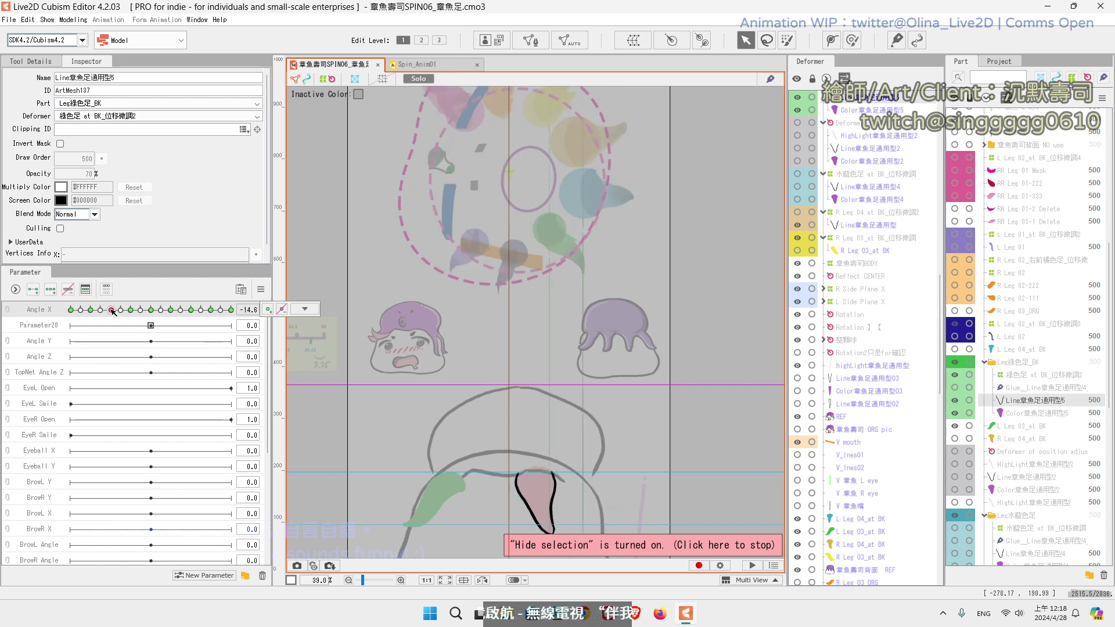
{"action": "left_click", "coordinate": [268, 311]}
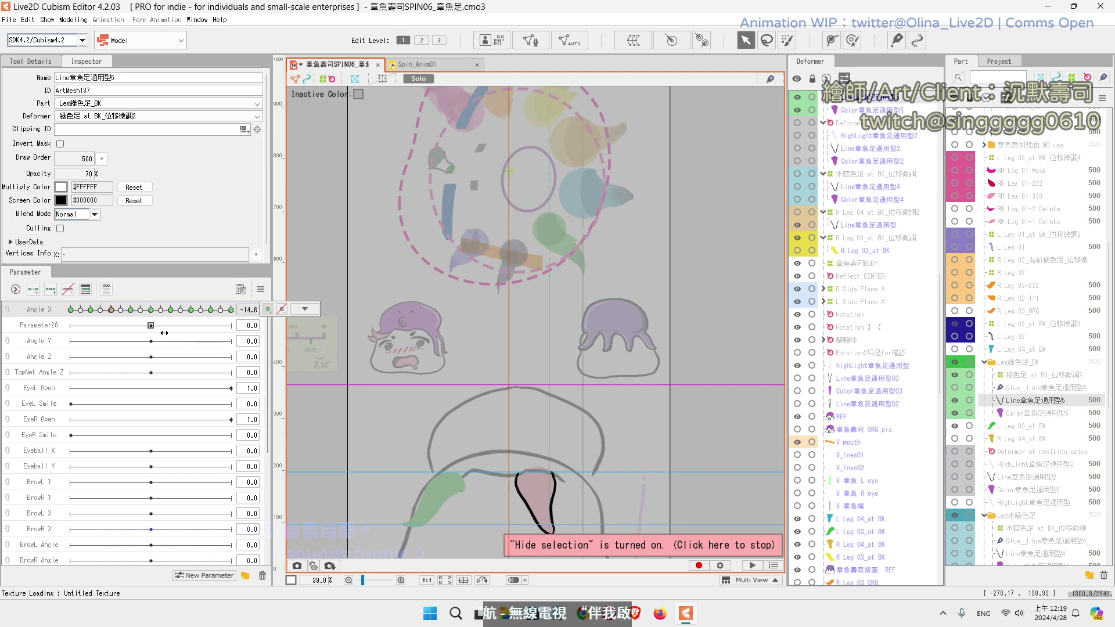
{"action": "left_click", "coordinate": [114, 312]}
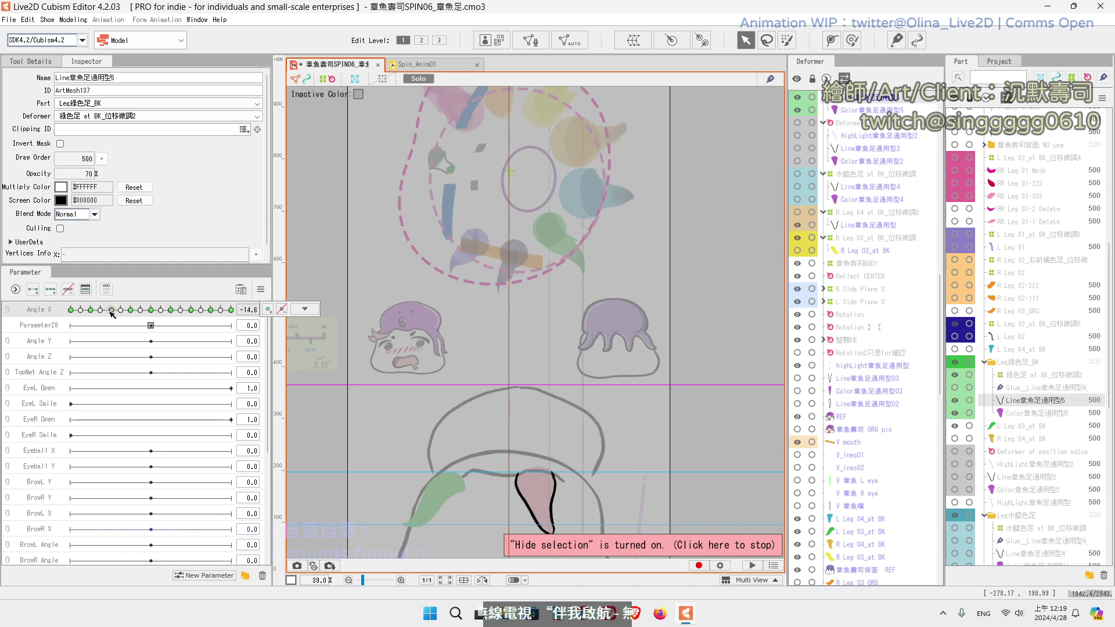
{"action": "left_click", "coordinate": [111, 311]}
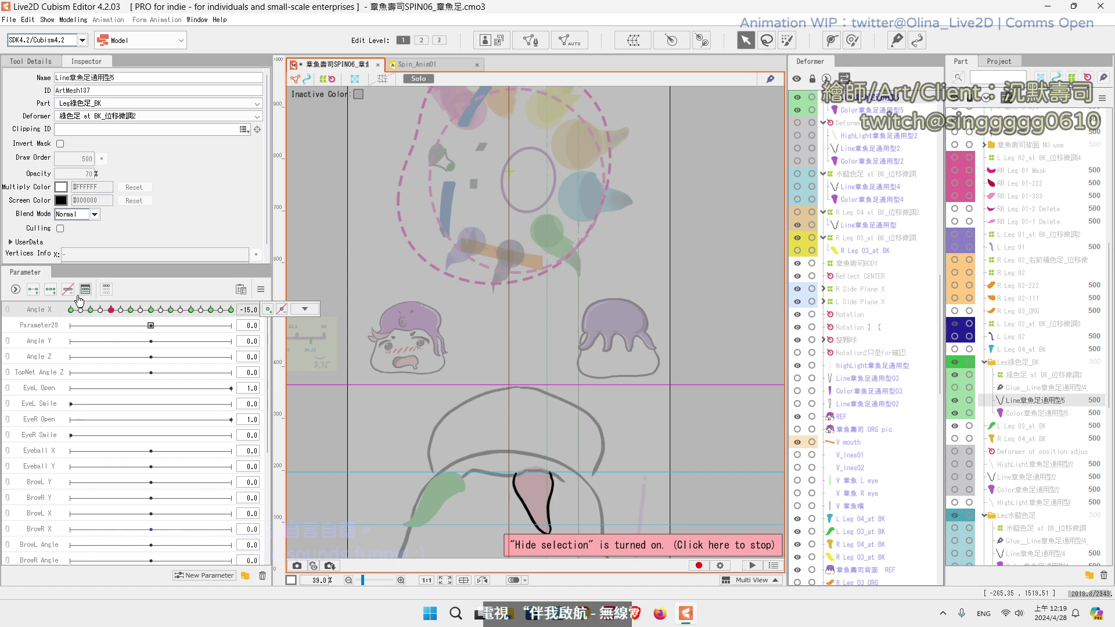
Step: In the Angle X keyform editor, add a key at -15 and delete the one at -14.6
{"action": "left_click", "coordinate": [238, 295]}
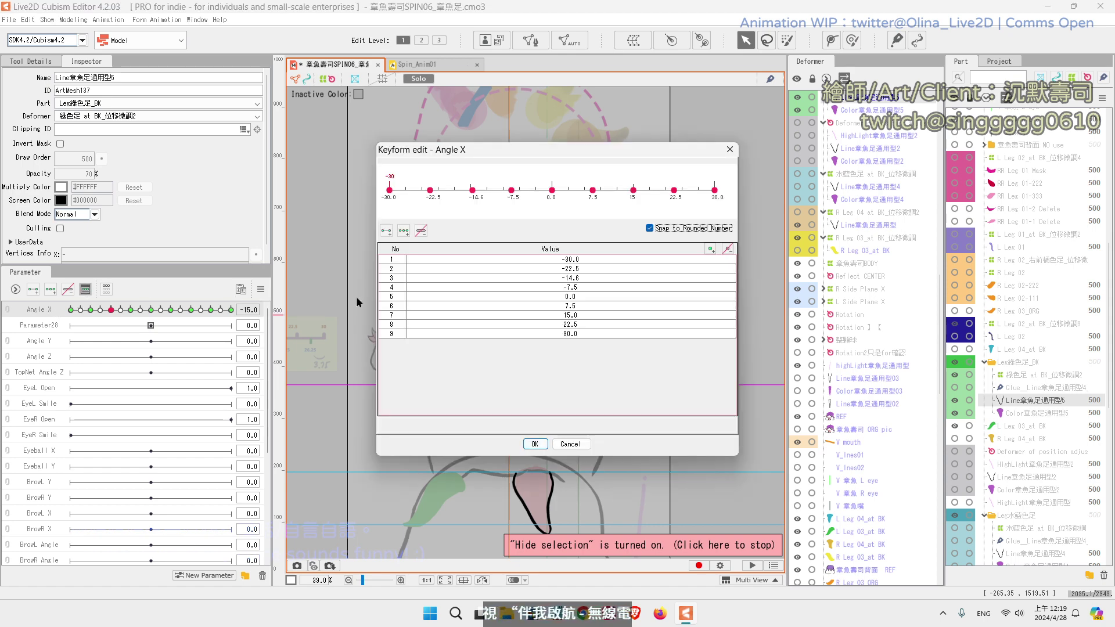
{"action": "left_click", "coordinate": [473, 194]}
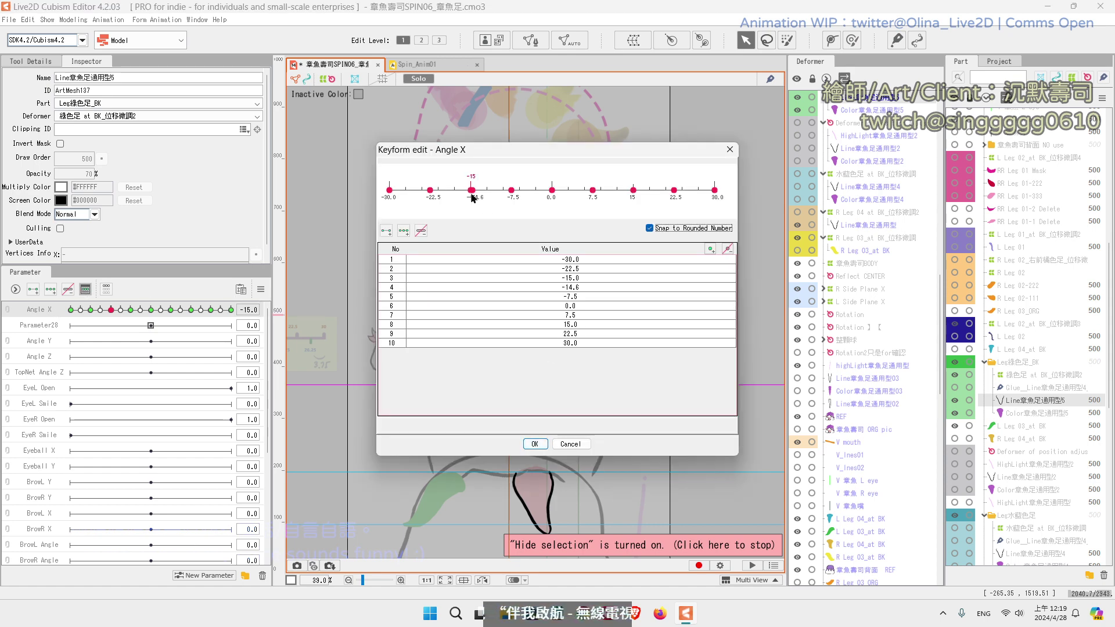
{"action": "left_click", "coordinate": [475, 195]}
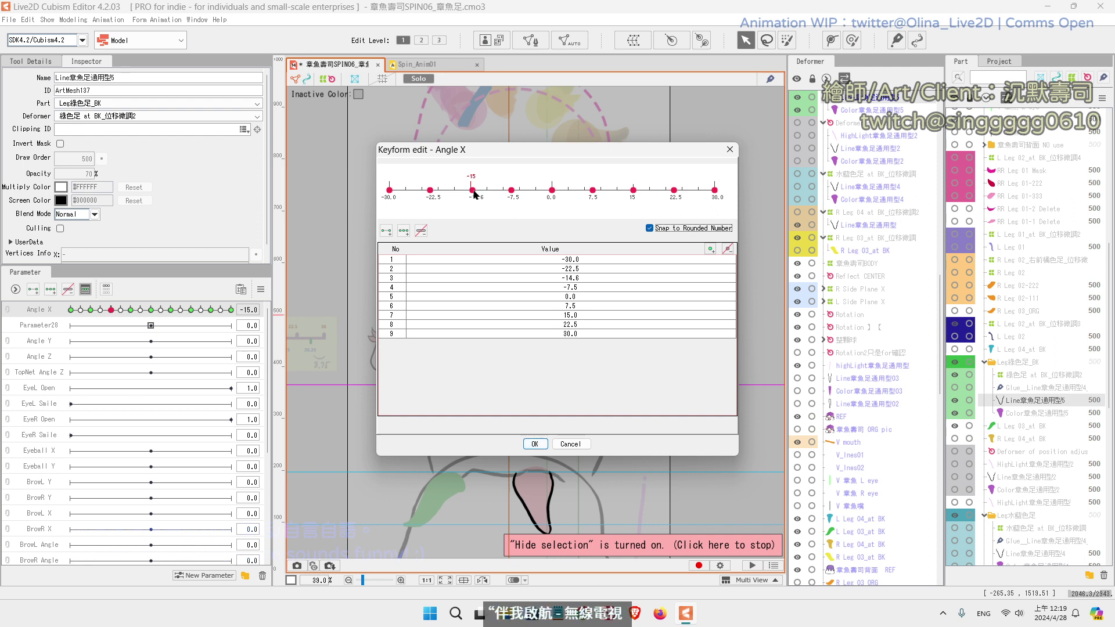
{"action": "left_click", "coordinate": [473, 194]}
{"action": "left_click", "coordinate": [474, 194]}
{"action": "left_click", "coordinate": [472, 193]}
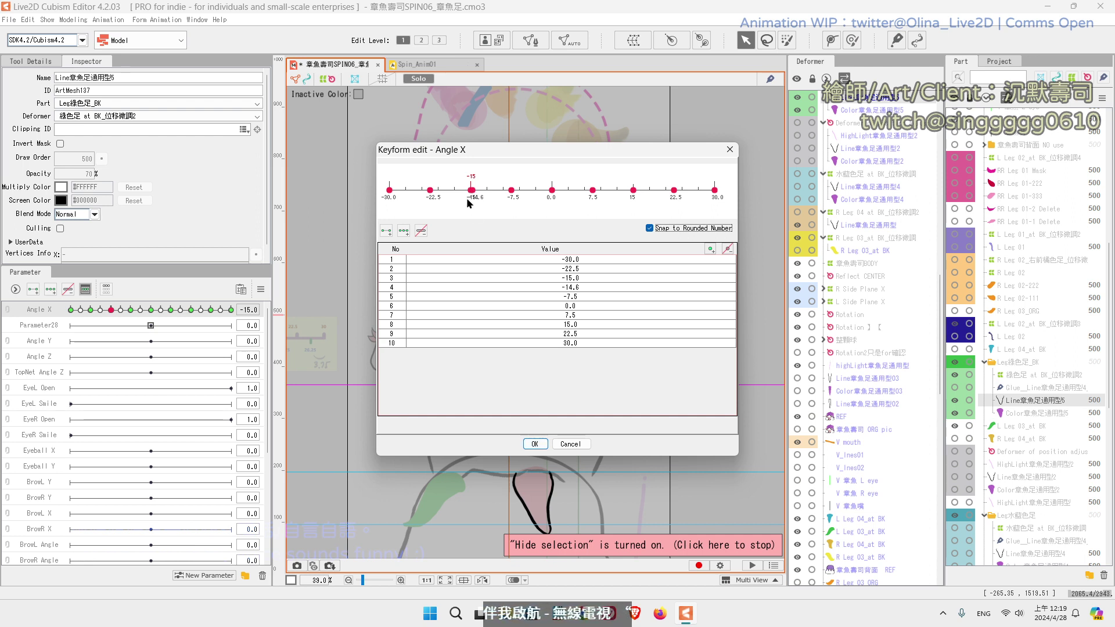
{"action": "left_click", "coordinate": [561, 288]}
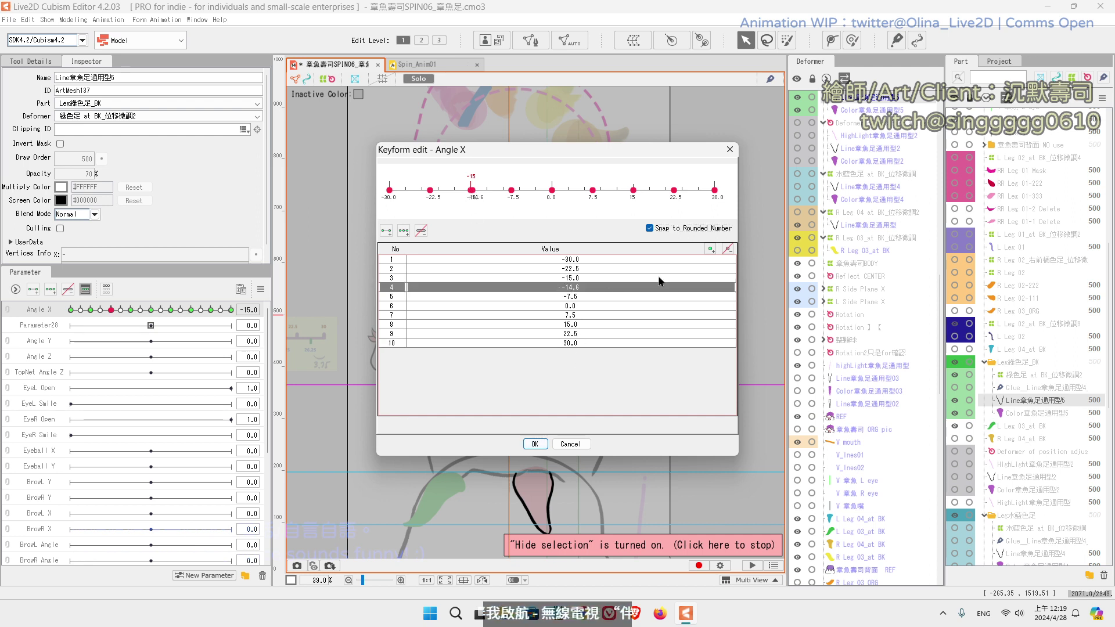
{"action": "left_click", "coordinate": [728, 249]}
{"action": "left_click", "coordinate": [529, 319]}
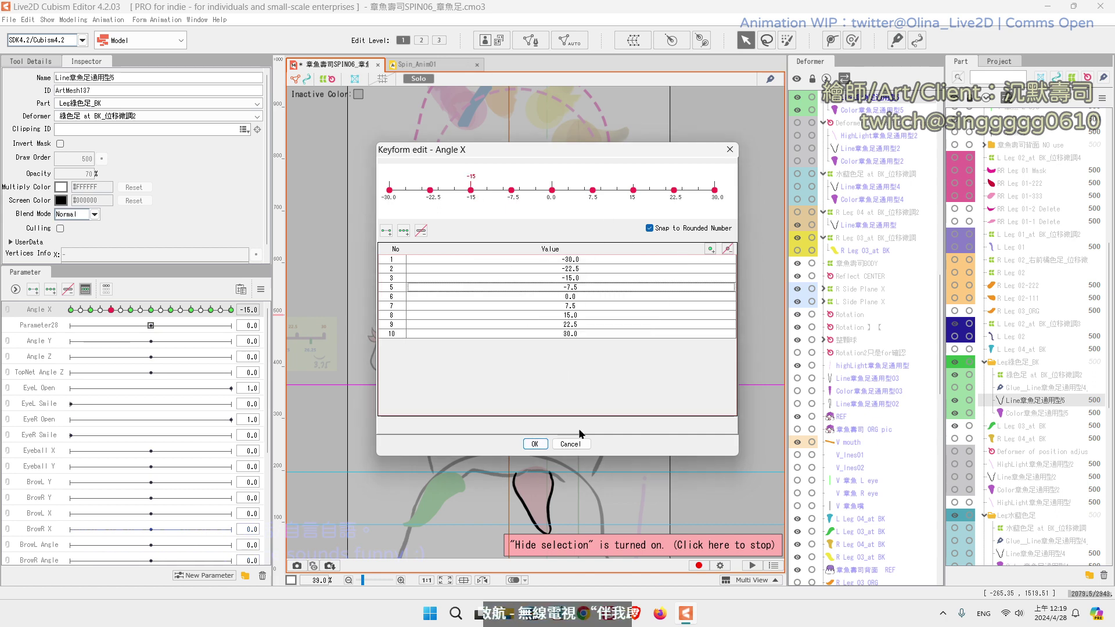
{"action": "left_click", "coordinate": [535, 444]}
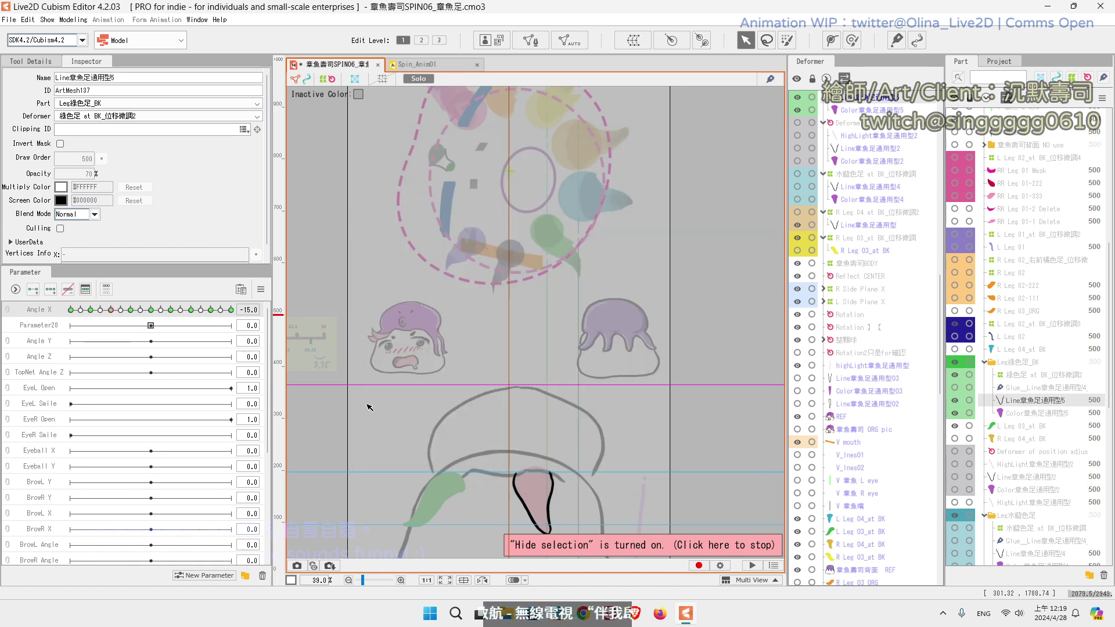
Step: Paste the copied leg form onto Line章魚足通用型5 at Angle X -15 and move it left toward the body's centre line
{"action": "left_click", "coordinate": [121, 310]}
{"action": "left_click", "coordinate": [111, 310]}
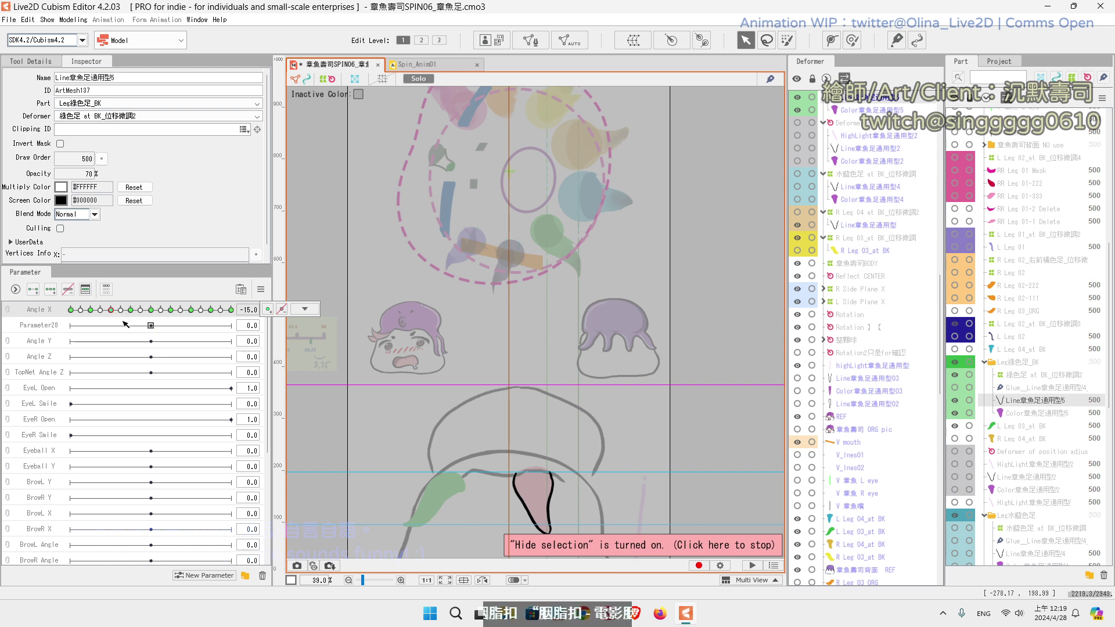
{"action": "key", "text": "ctrl+v"}
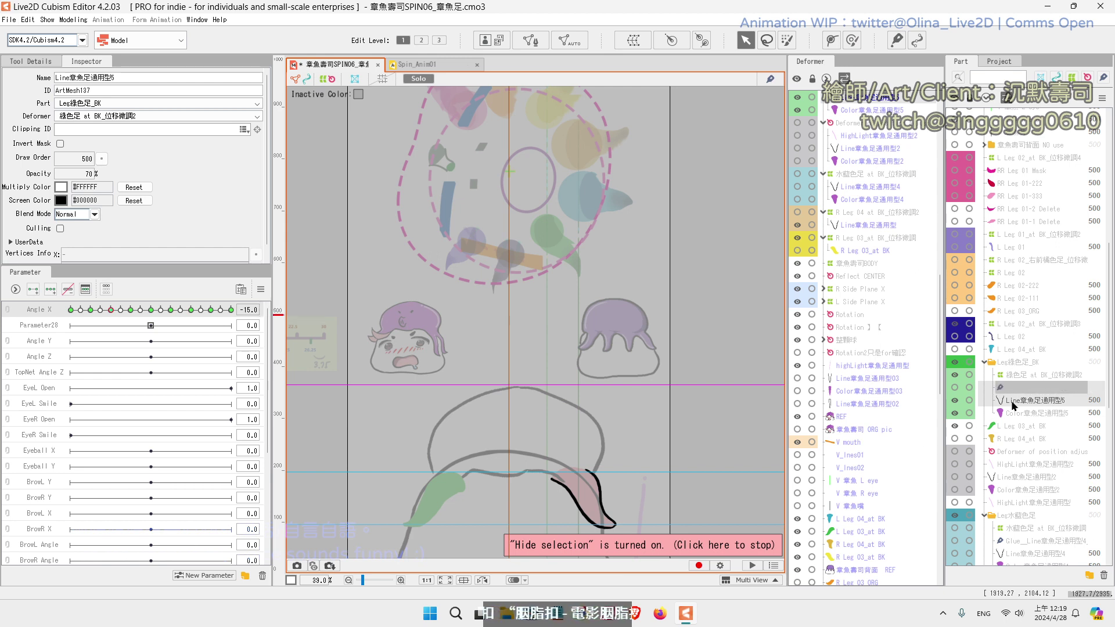
{"action": "left_click", "coordinate": [583, 492]}
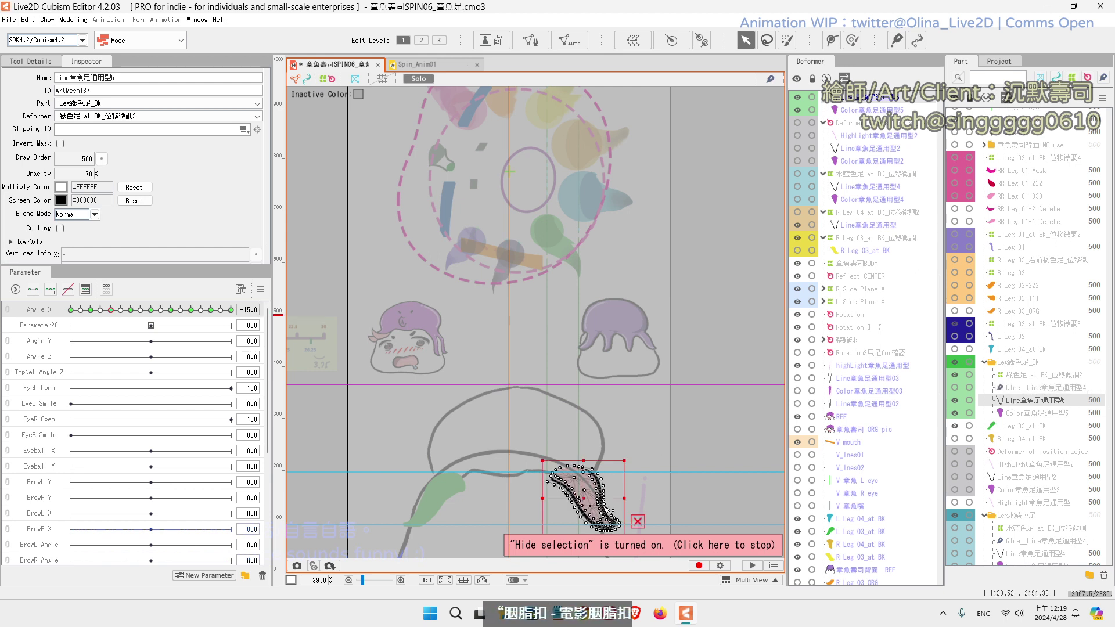
{"action": "left_click_drag", "start_coordinate": [587, 498], "coordinate": [547, 493]}
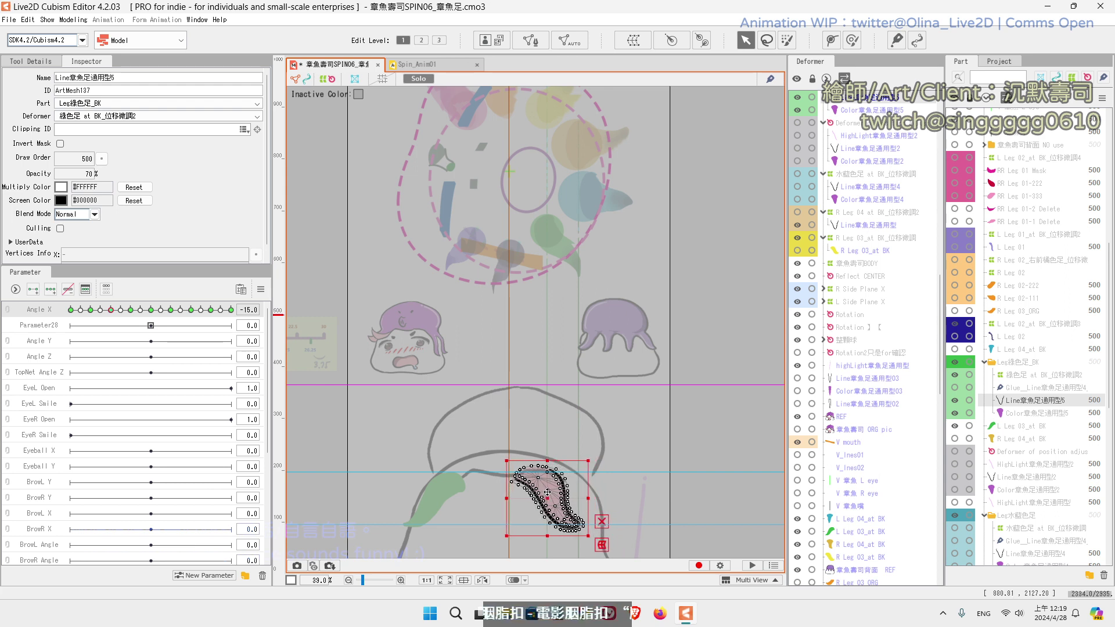
Step: At edit level 3 with the grid shown, select the leg's deform path points except the tip and compress them horizontally from the left
{"action": "left_click", "coordinate": [439, 40]}
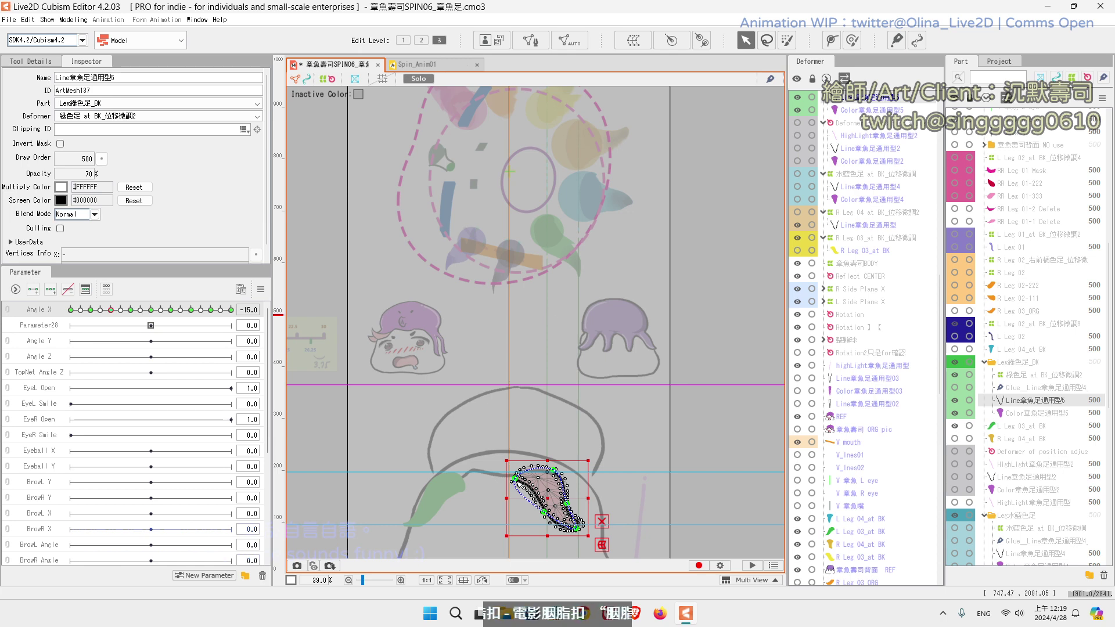
{"action": "left_click", "coordinate": [515, 478]}
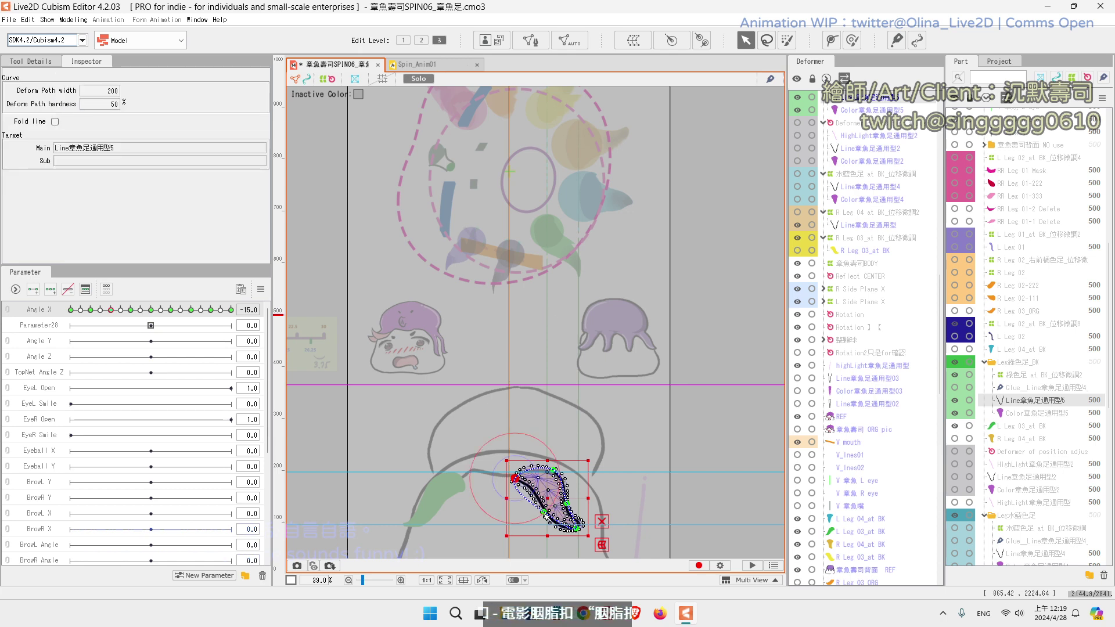
{"action": "left_click", "coordinate": [544, 512]}
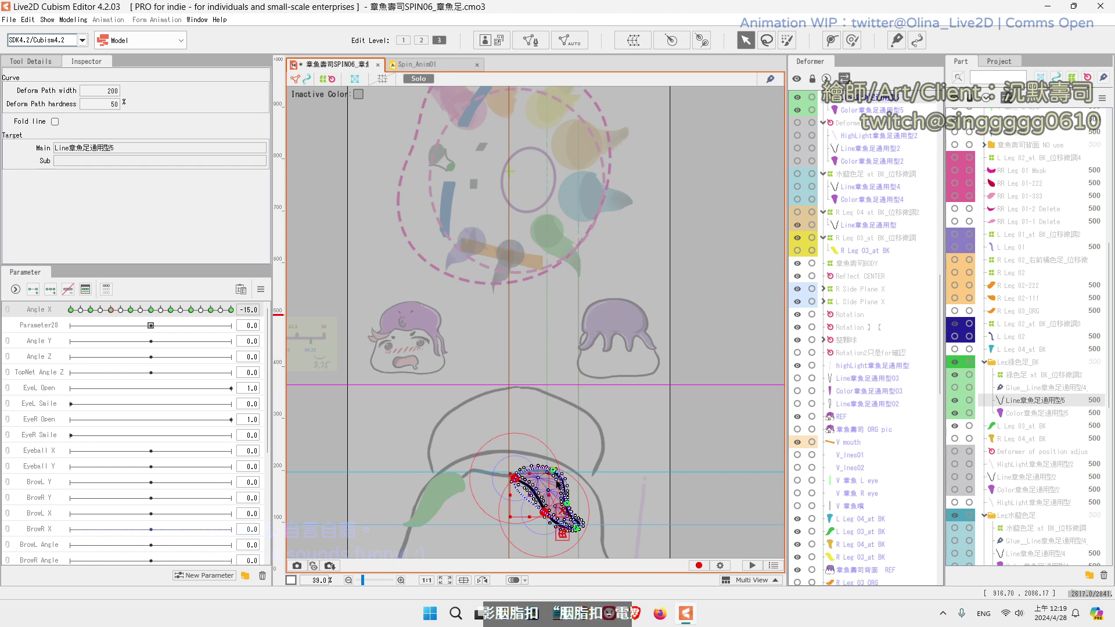
{"action": "key", "text": "ctrl+apostrophe"}
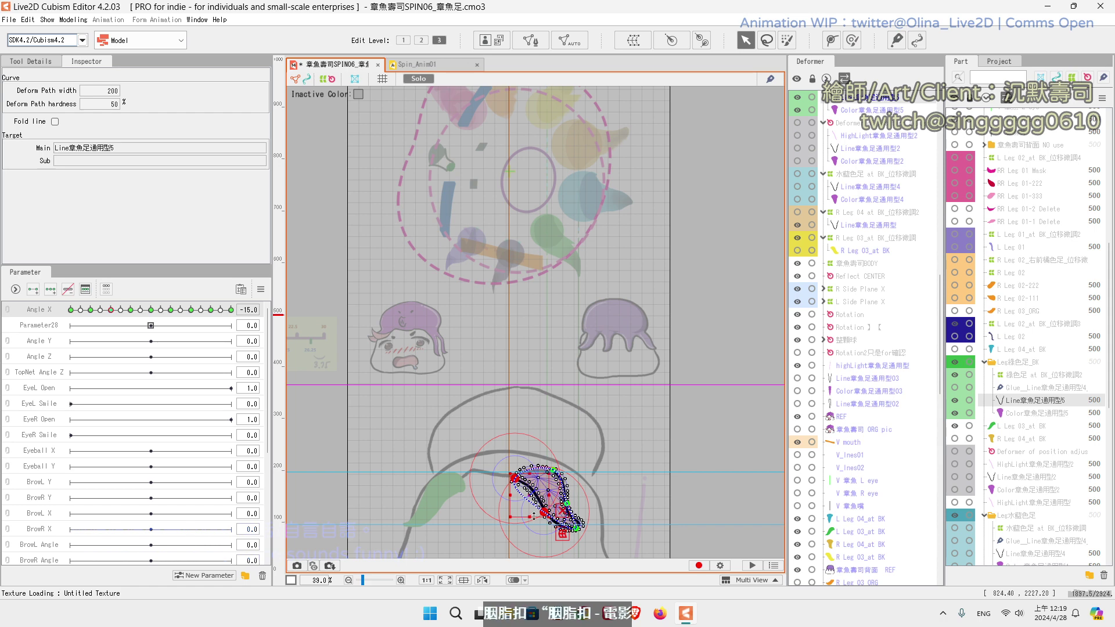
{"action": "scroll", "coordinate": [541, 451], "scroll_direction": "up", "scroll_amount": 3}
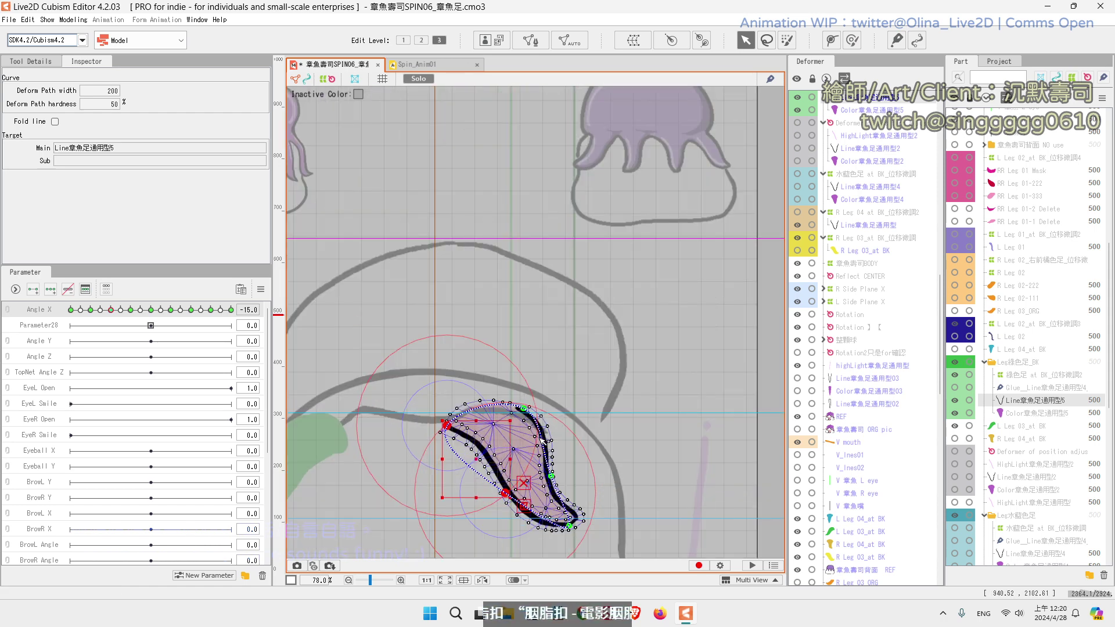
{"action": "left_click", "coordinate": [525, 410]}
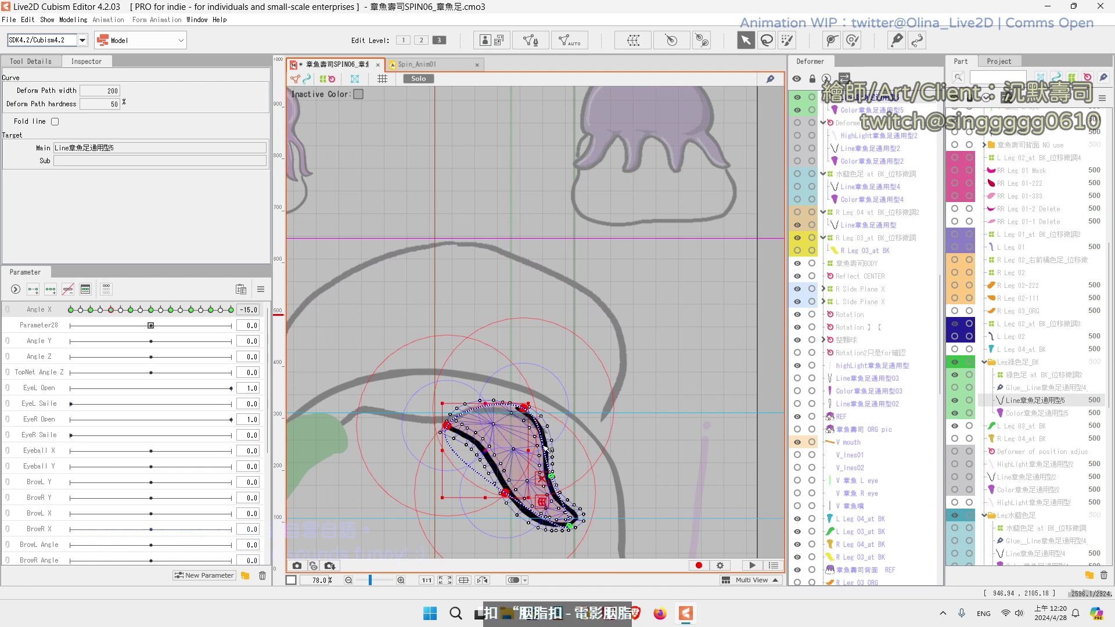
{"action": "left_click", "coordinate": [552, 477], "text": "shift"}
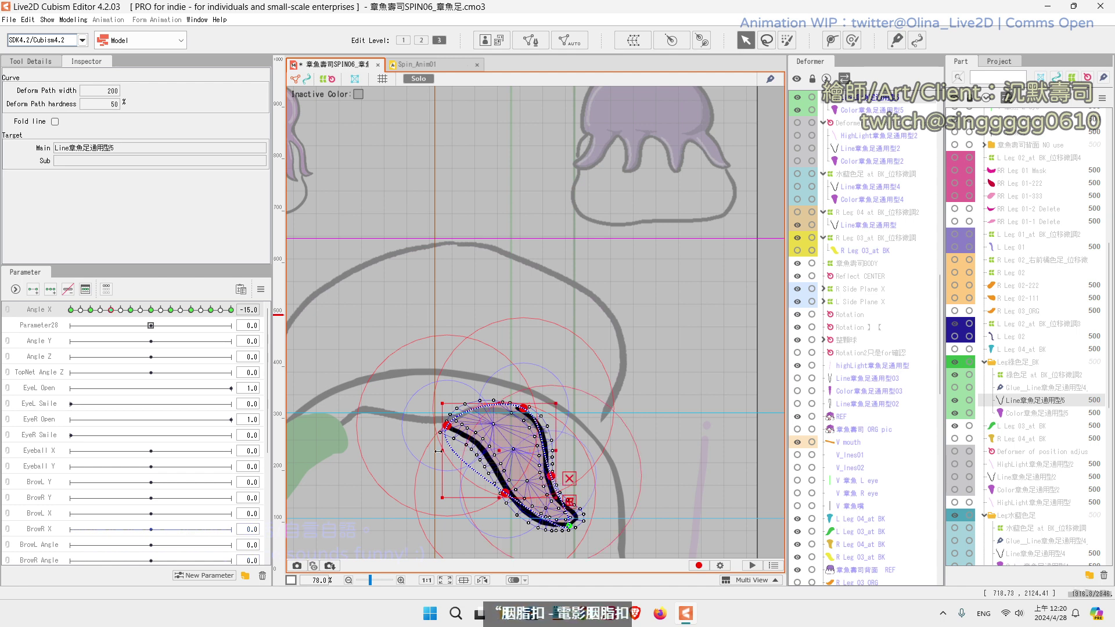
{"action": "left_click_drag", "start_coordinate": [438, 451], "coordinate": [469, 451]}
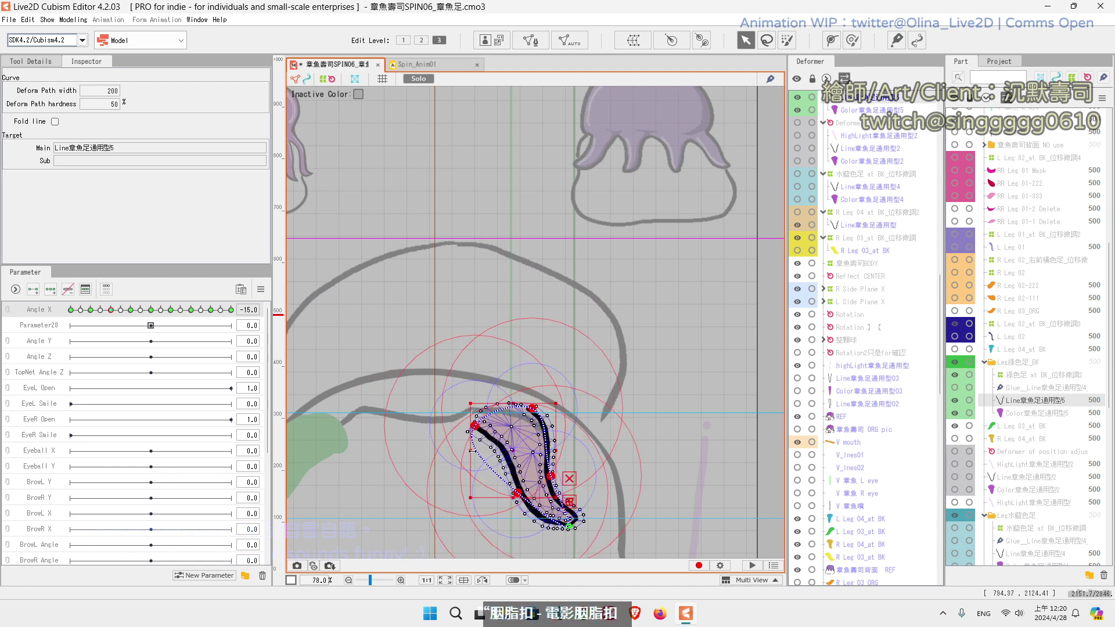
{"action": "scroll", "coordinate": [514, 437], "scroll_direction": "down", "scroll_amount": 2}
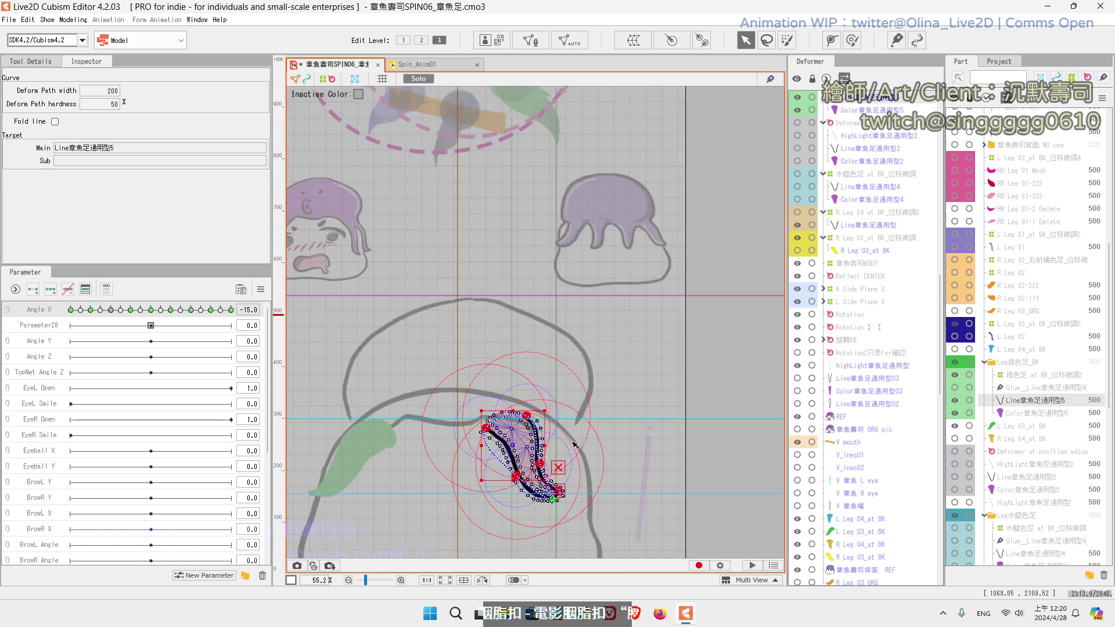
{"action": "scroll", "coordinate": [574, 444], "scroll_direction": "down", "scroll_amount": 2}
{"action": "left_click_drag", "start_coordinate": [583, 413], "coordinate": [662, 405]}
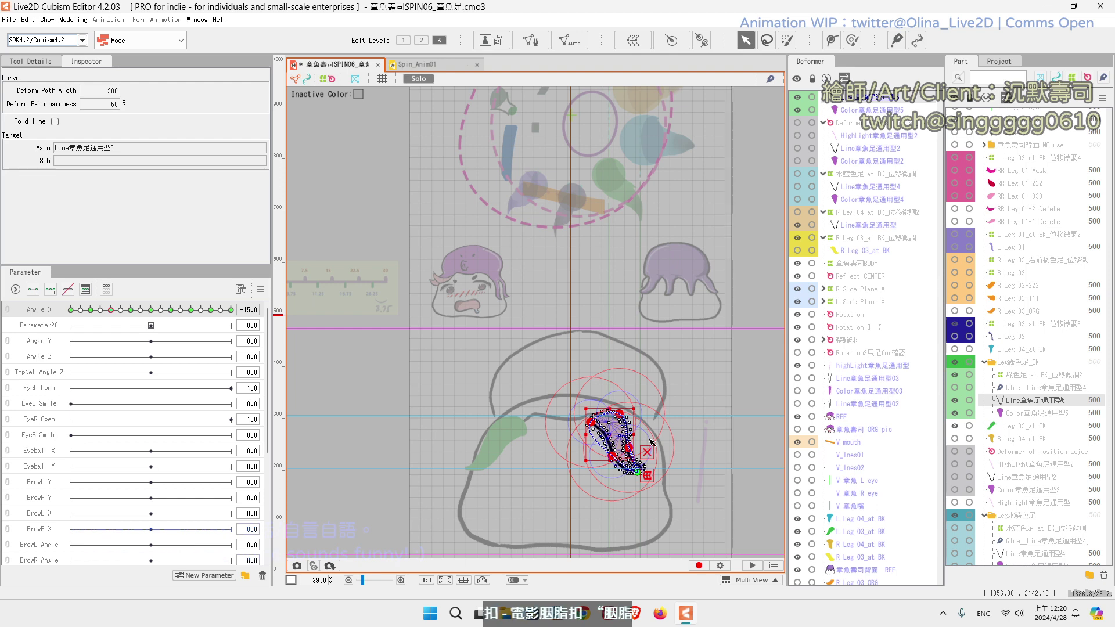
Step: At Angle X -15, pull the upper and middle deform path points on the leg outline's right side slightly outward
{"action": "scroll", "coordinate": [652, 442], "scroll_direction": "up", "scroll_amount": 2}
{"action": "left_click", "coordinate": [628, 447]}
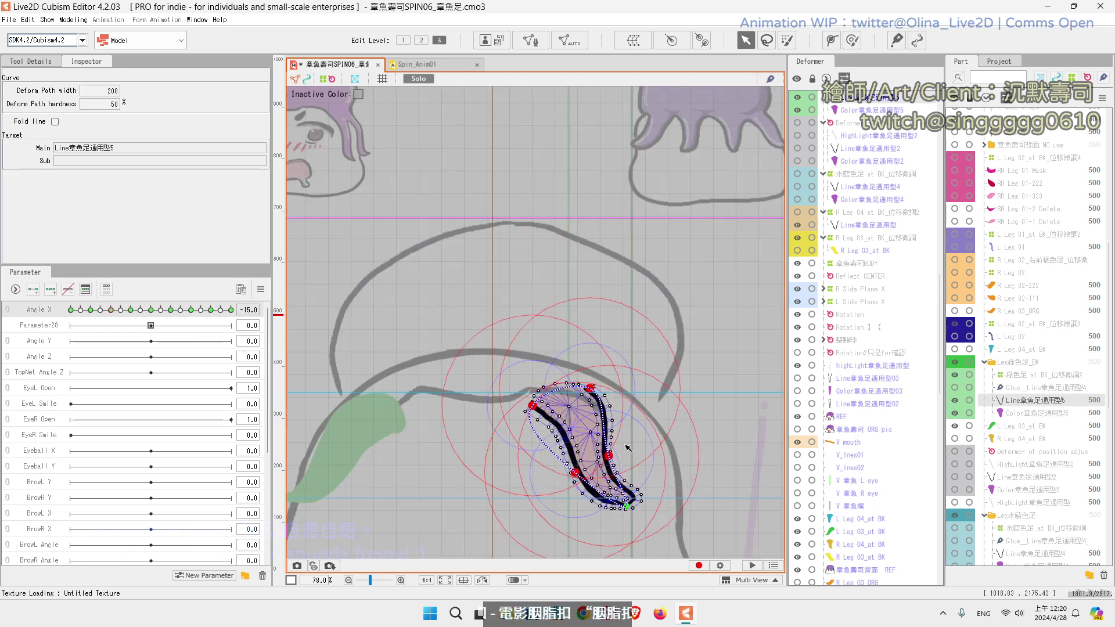
{"action": "left_click", "coordinate": [591, 389]}
{"action": "left_click", "coordinate": [591, 388]}
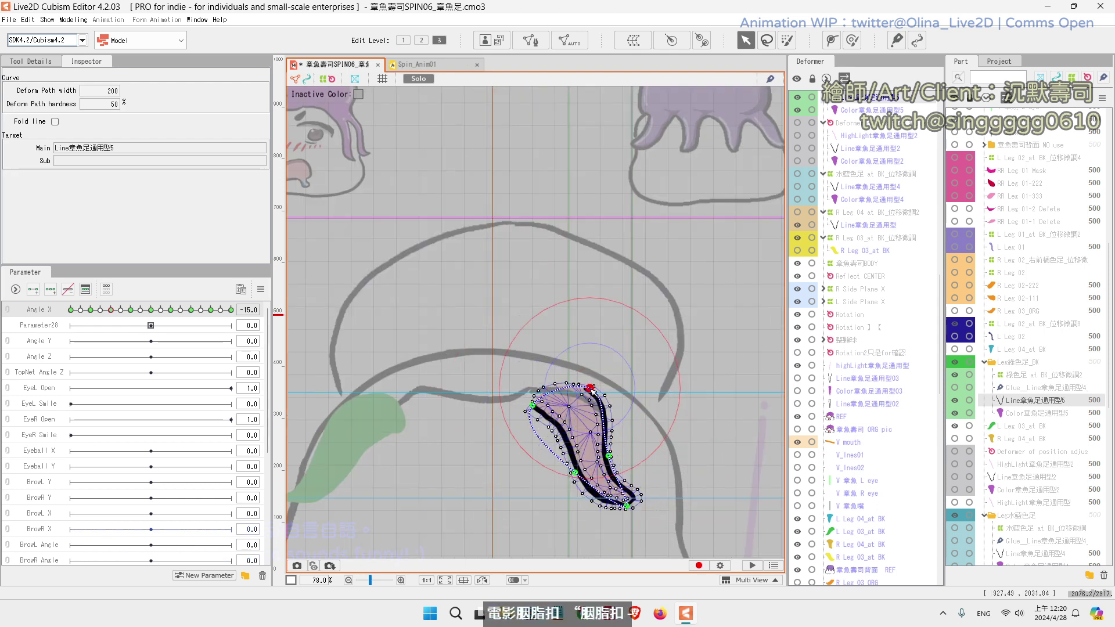
{"action": "left_click_drag", "start_coordinate": [591, 389], "coordinate": [601, 388]}
{"action": "left_click_drag", "start_coordinate": [609, 458], "coordinate": [619, 460]}
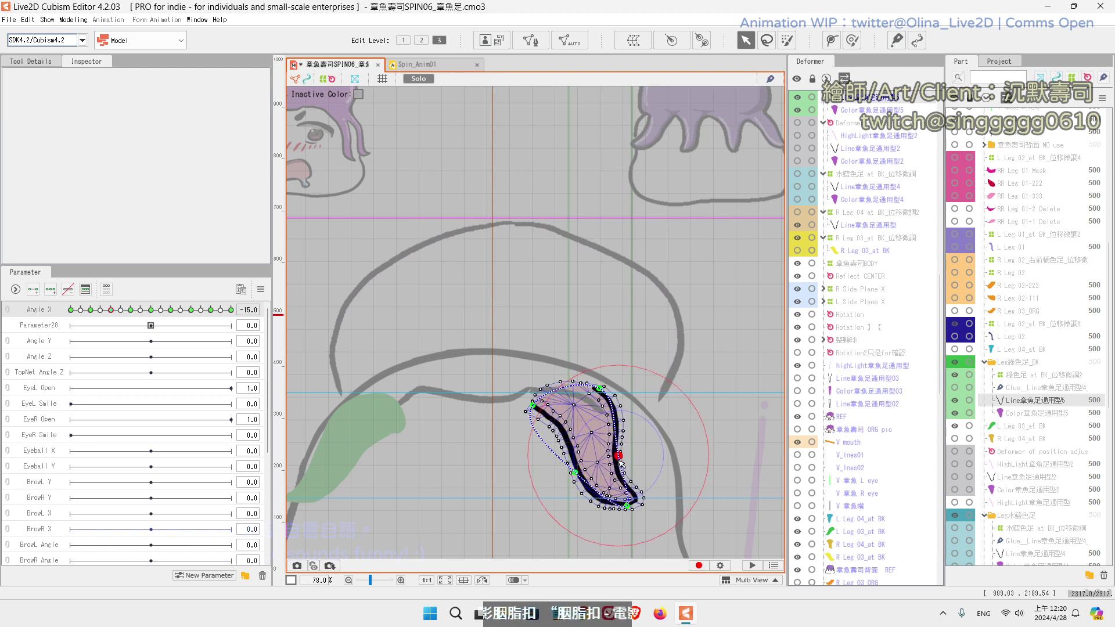
{"action": "scroll", "coordinate": [633, 448], "scroll_direction": "down", "scroll_amount": 2}
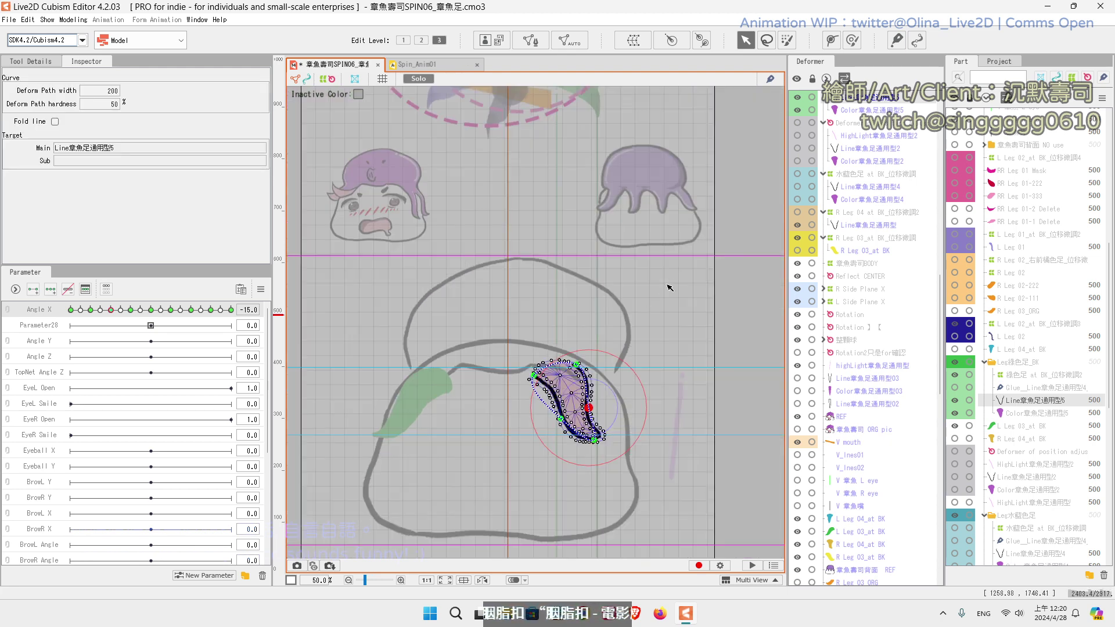
{"action": "left_click_drag", "start_coordinate": [666, 245], "coordinate": [630, 314]}
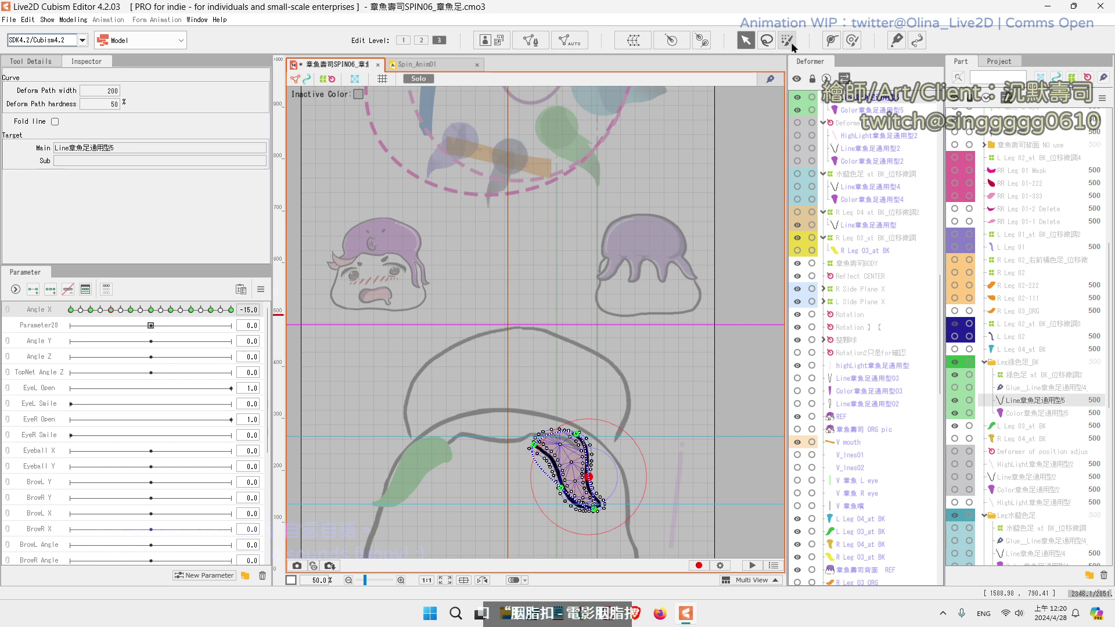
Step: At edit level 2, reshape the left edge of Line章魚足通用型5 at Angle X -15 by shifting its upper and middle path points
{"action": "left_click", "coordinate": [832, 40]}
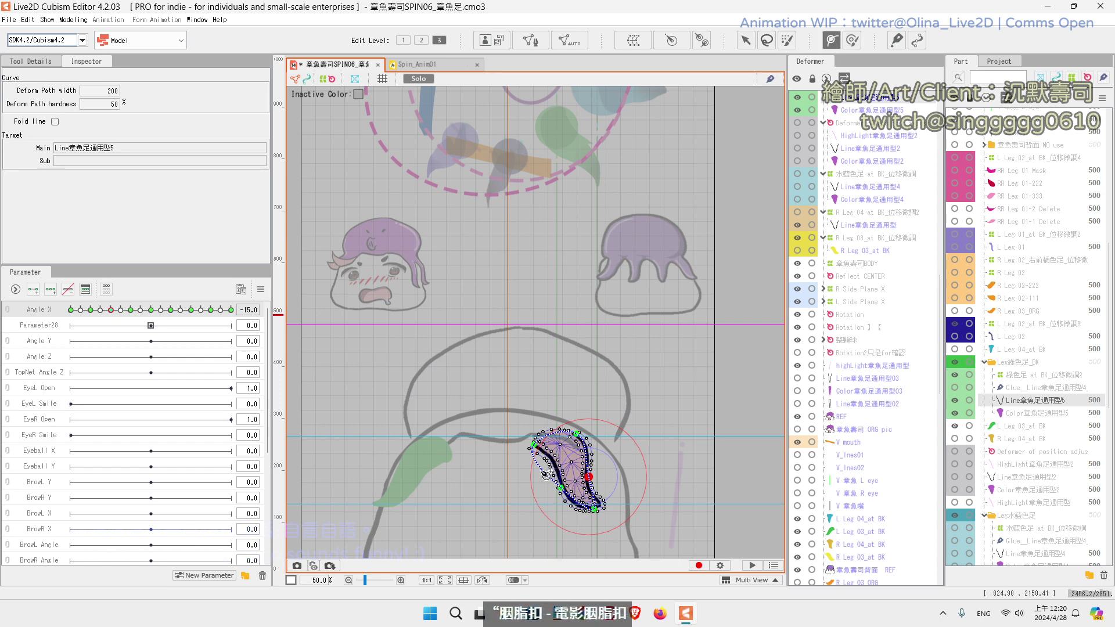
{"action": "left_click", "coordinate": [421, 40]}
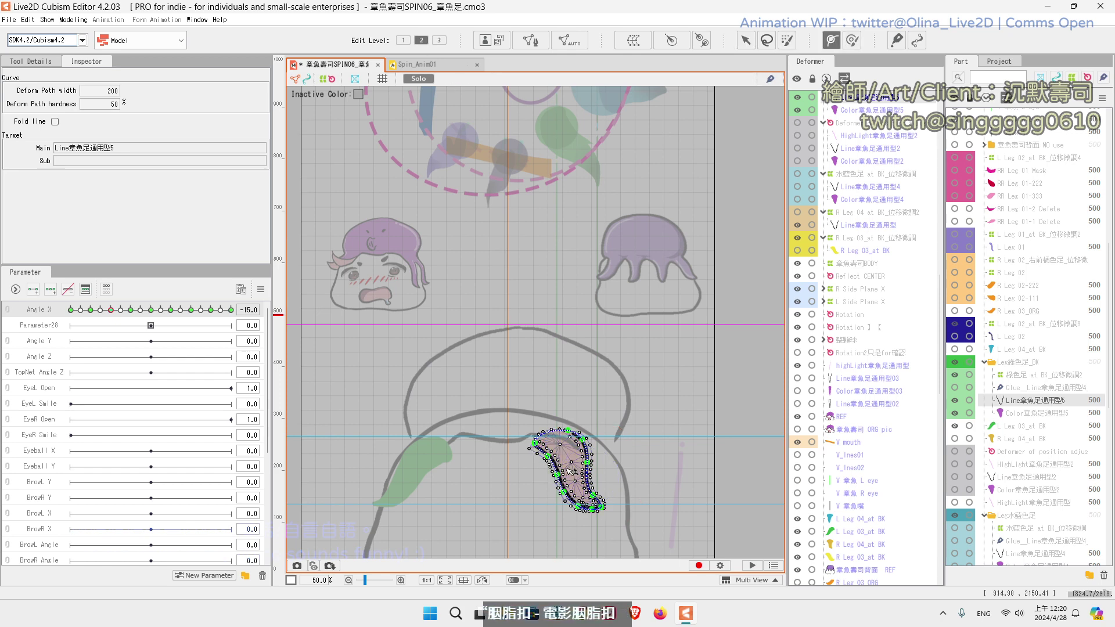
{"action": "scroll", "coordinate": [555, 477], "scroll_direction": "up", "scroll_amount": 2}
{"action": "left_click_drag", "start_coordinate": [547, 437], "coordinate": [539, 440]}
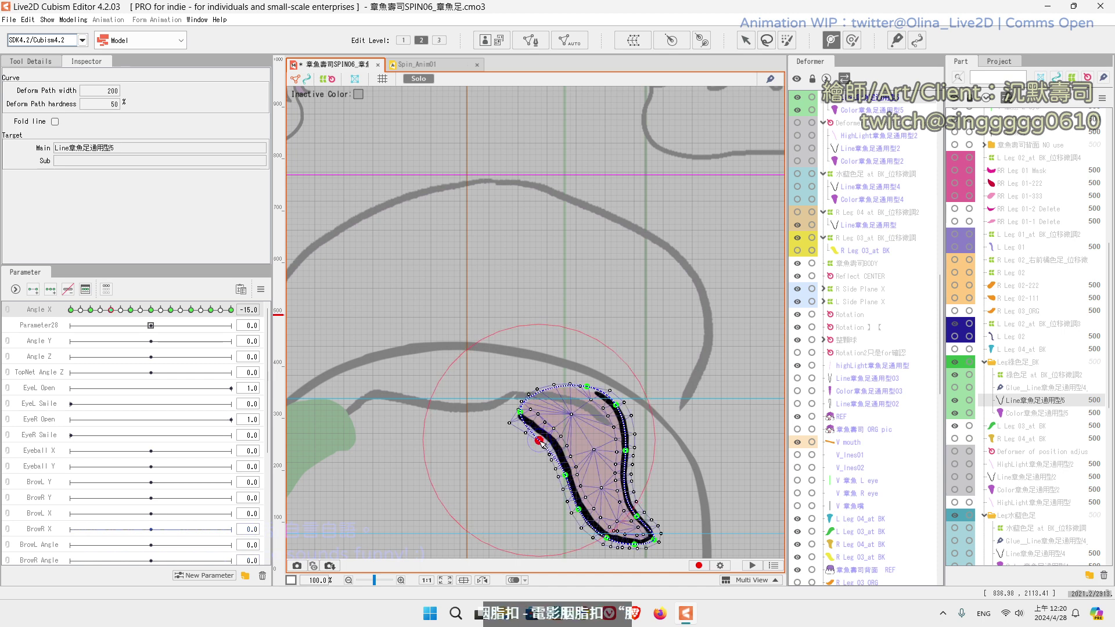
{"action": "key", "text": "ctrl+z"}
{"action": "left_click", "coordinate": [748, 43]}
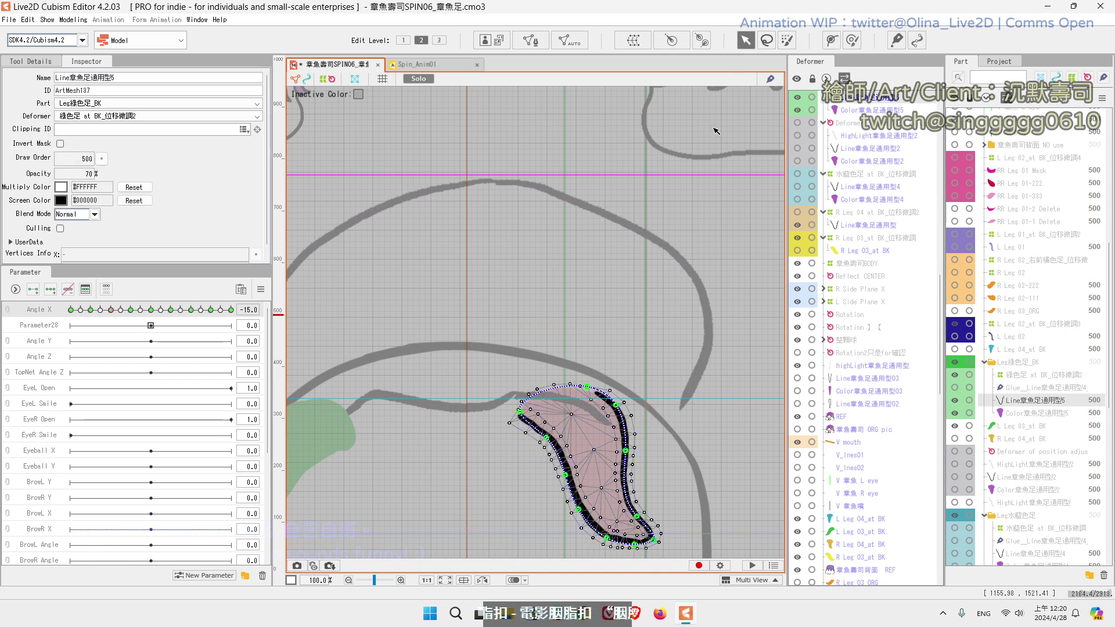
{"action": "key", "text": "p"}
{"action": "left_click", "coordinate": [519, 410]}
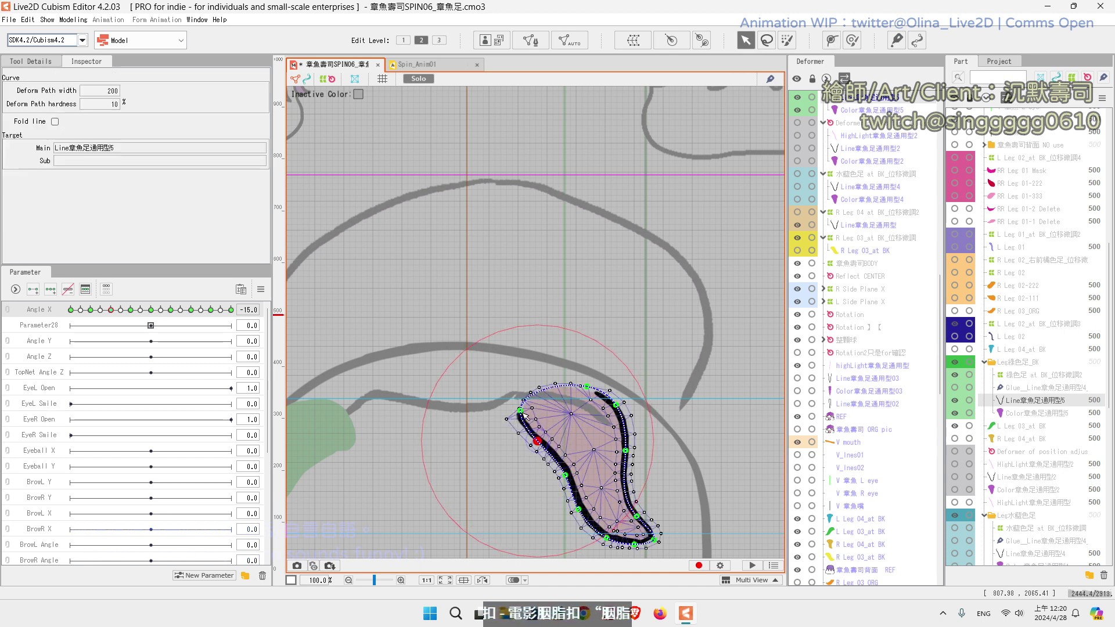
{"action": "left_click", "coordinate": [560, 477]}
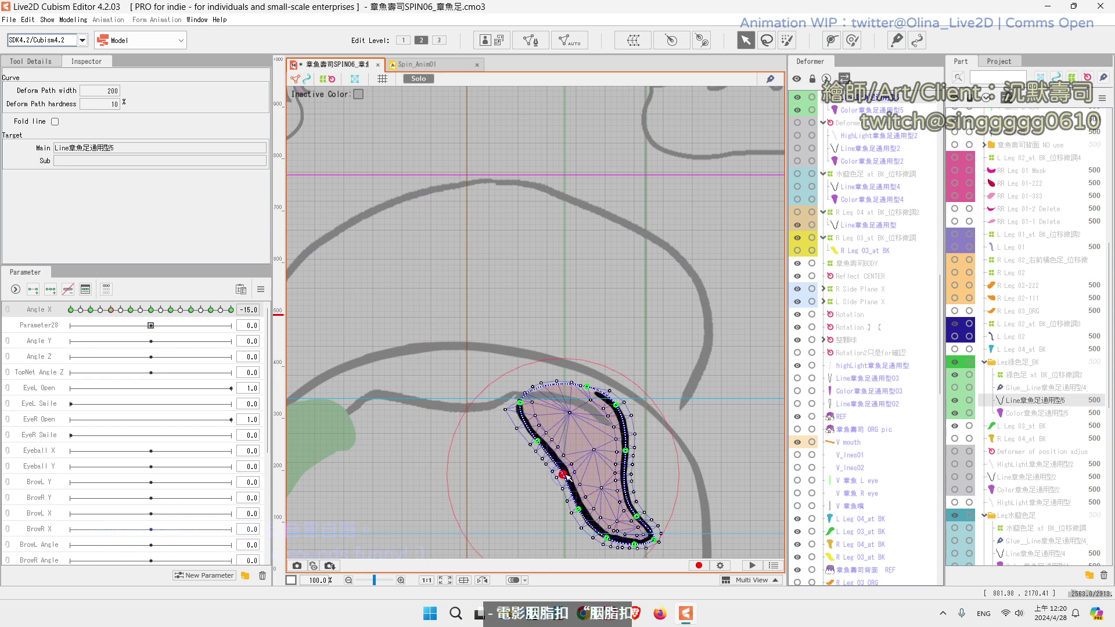
{"action": "scroll", "coordinate": [604, 473], "scroll_direction": "down", "scroll_amount": 5}
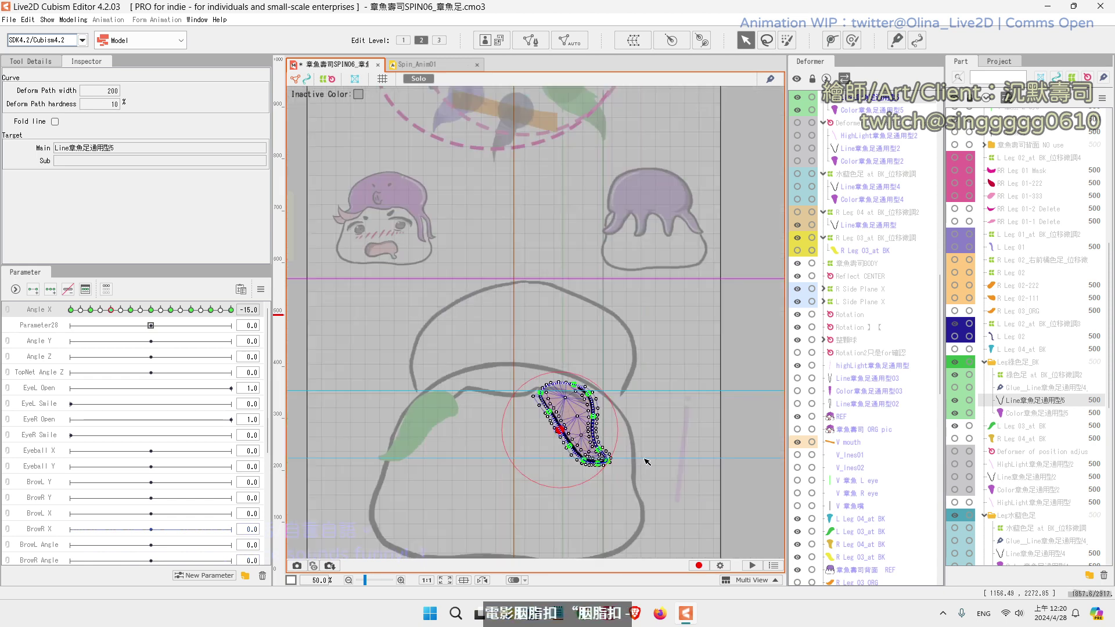
{"action": "left_click", "coordinate": [645, 462]}
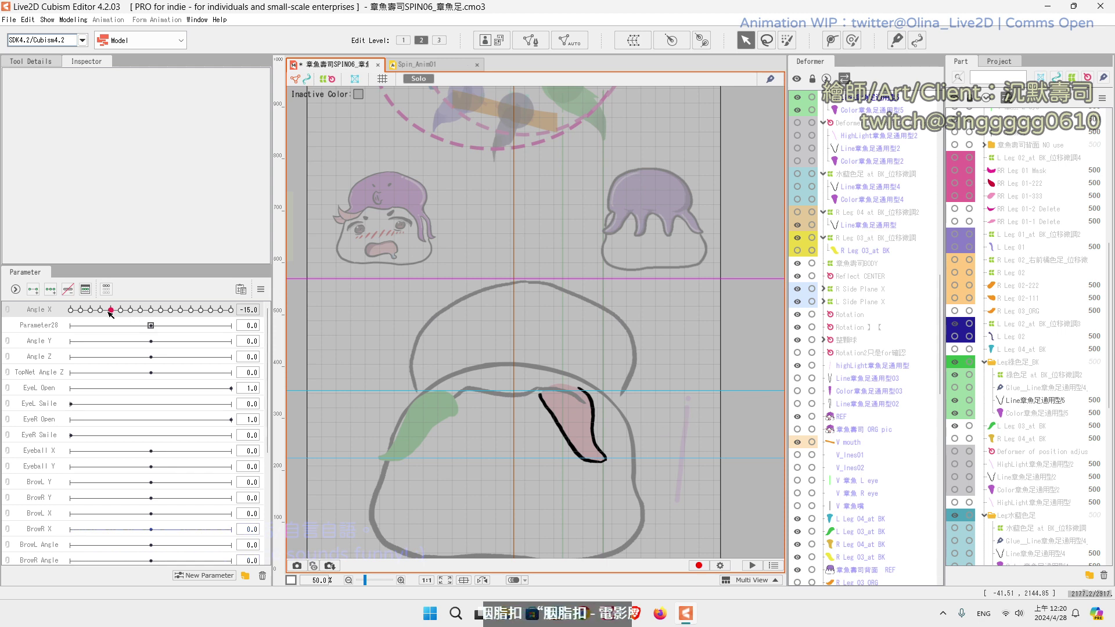
Step: Scrub Angle X between -30 and -15 to examine how the leg's line art moves, ending at -22.5
{"action": "left_click_drag", "start_coordinate": [578, 277], "coordinate": [581, 317]}
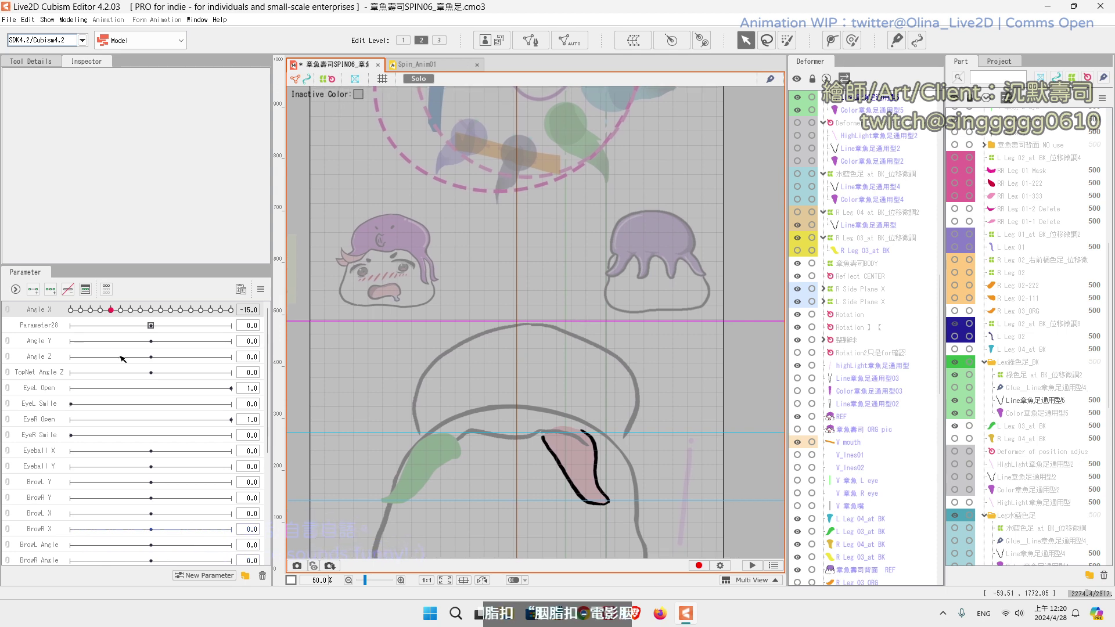
{"action": "left_click", "coordinate": [75, 310]}
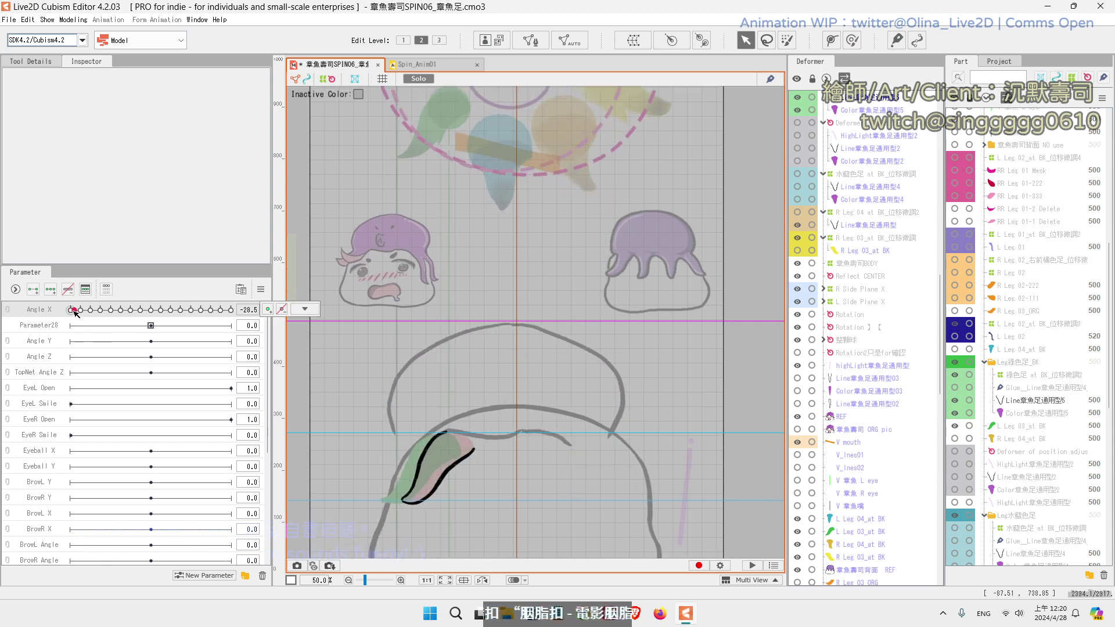
{"action": "mouse_move", "coordinate": [75, 311]}
{"action": "left_mouse_down"}
{"action": "mouse_move", "coordinate": [93, 330]}
{"action": "mouse_move", "coordinate": [29, 328]}
{"action": "mouse_move", "coordinate": [72, 343]}
{"action": "left_mouse_up"}
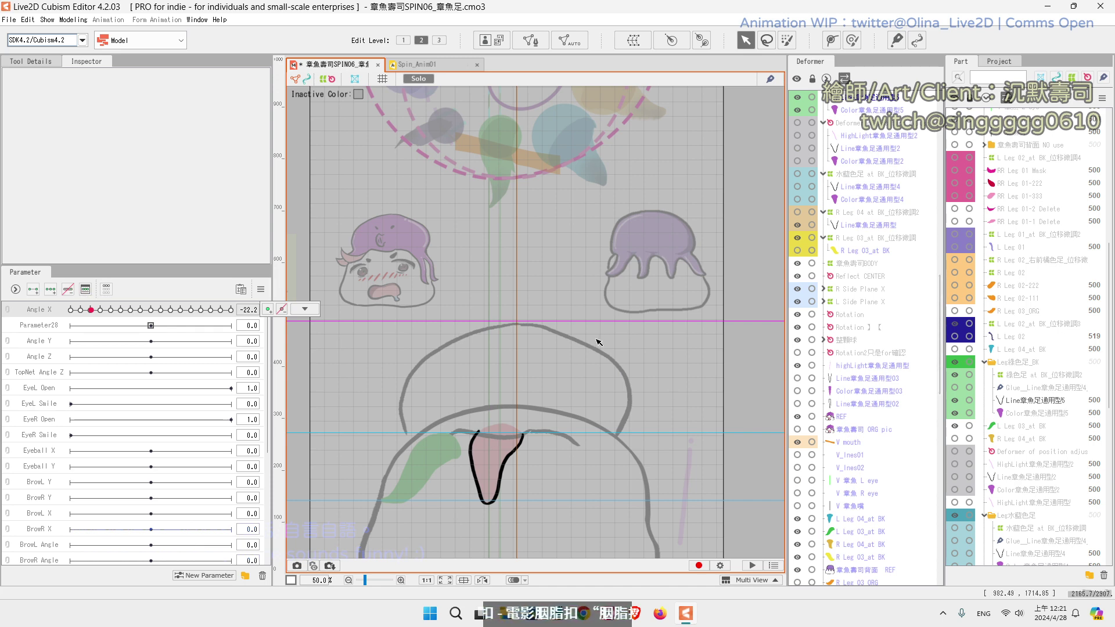
{"action": "left_click", "coordinate": [71, 309]}
{"action": "left_click", "coordinate": [80, 310]}
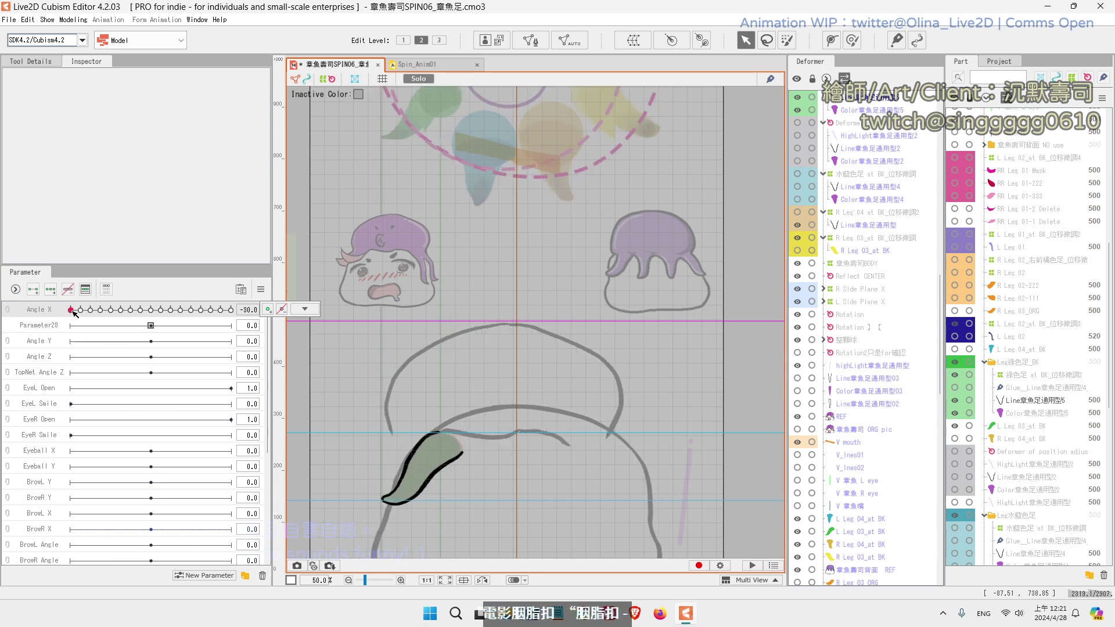
{"action": "left_click", "coordinate": [90, 310]}
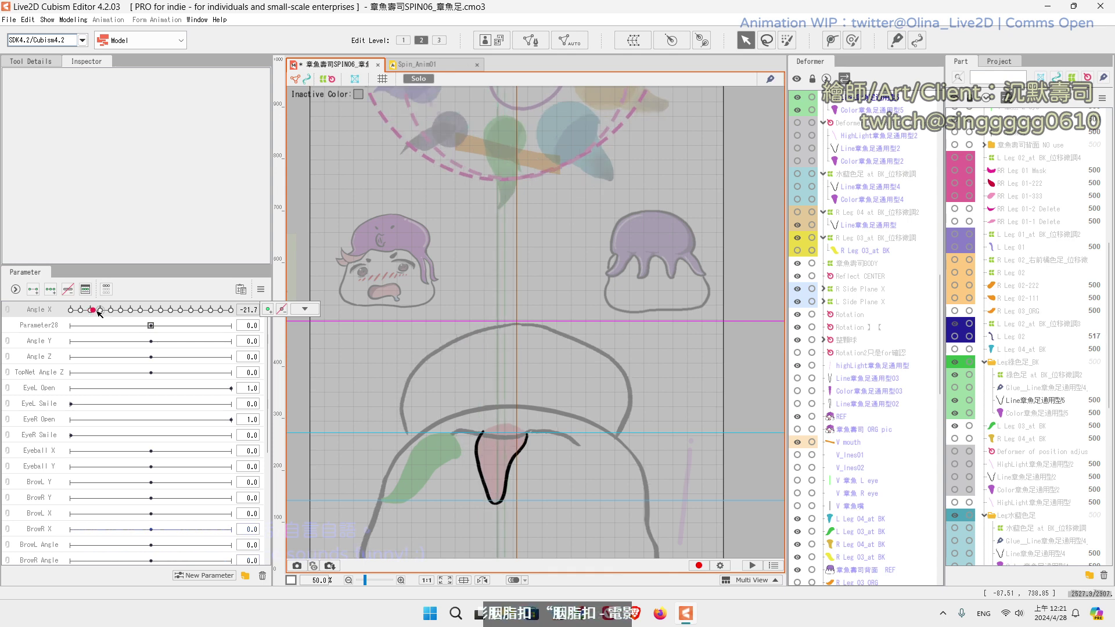
{"action": "left_click", "coordinate": [100, 310]}
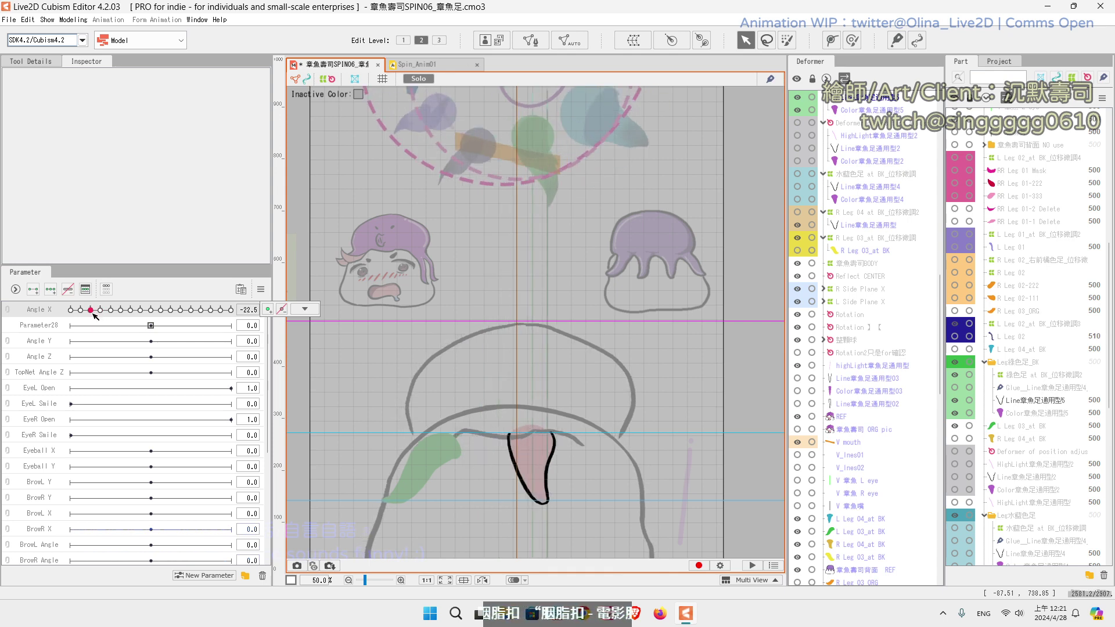
{"action": "left_click", "coordinate": [110, 311]}
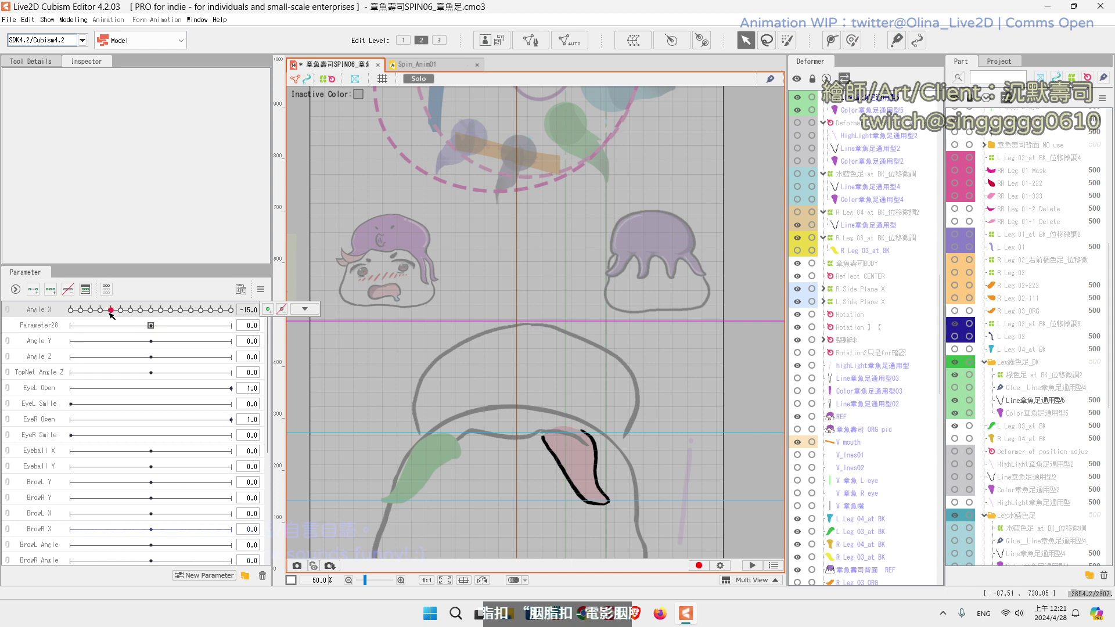
{"action": "left_click", "coordinate": [90, 310]}
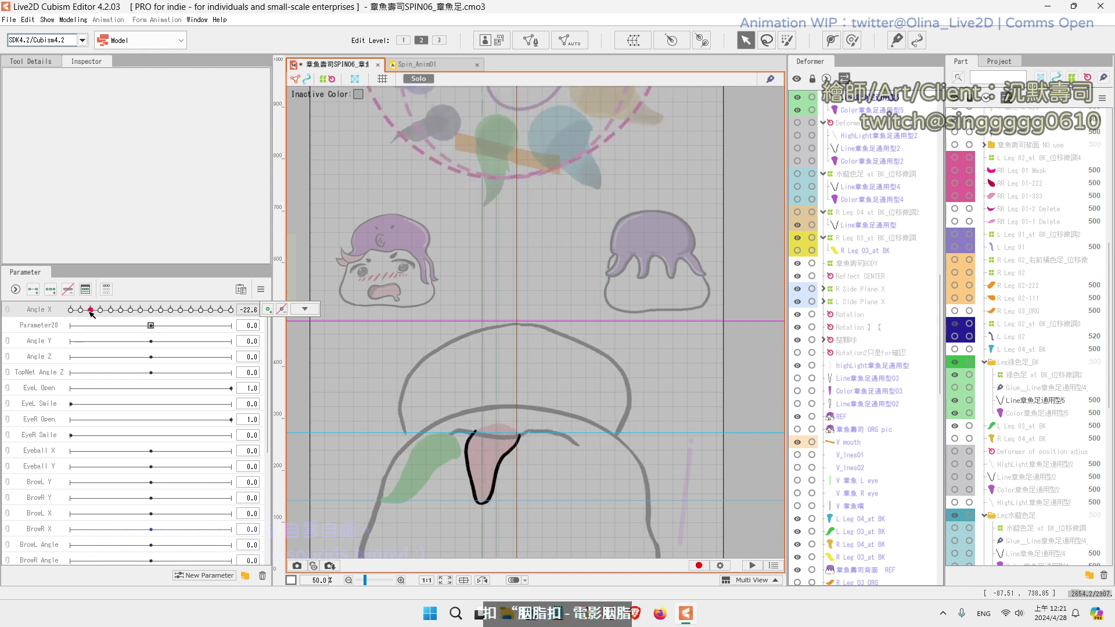
{"action": "left_click", "coordinate": [91, 310]}
{"action": "left_click", "coordinate": [92, 310]}
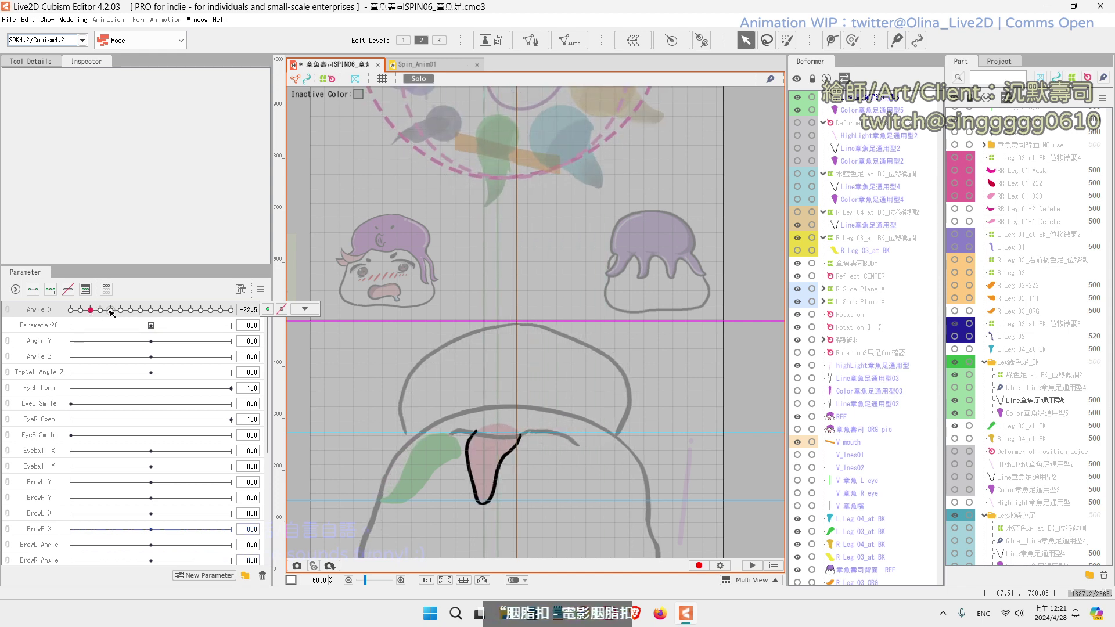
Step: Select Line章魚足通用型5, hide the selection display and compare its form at neighbouring Angle X keys, returning to -22.5
{"action": "left_click", "coordinate": [1037, 401]}
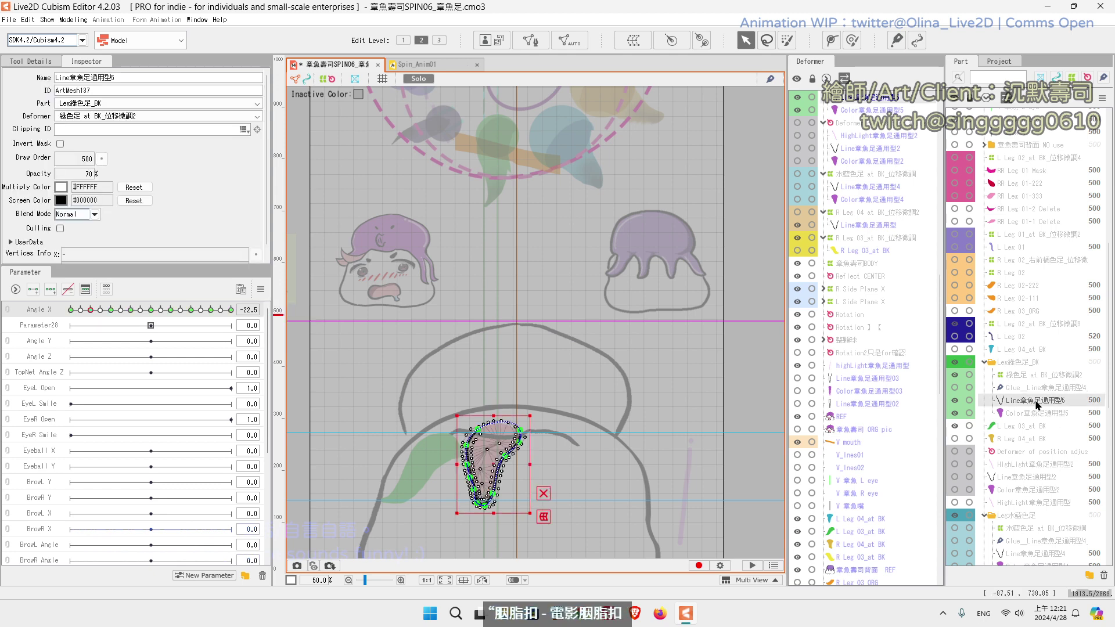
{"action": "key", "text": "ctrl+h"}
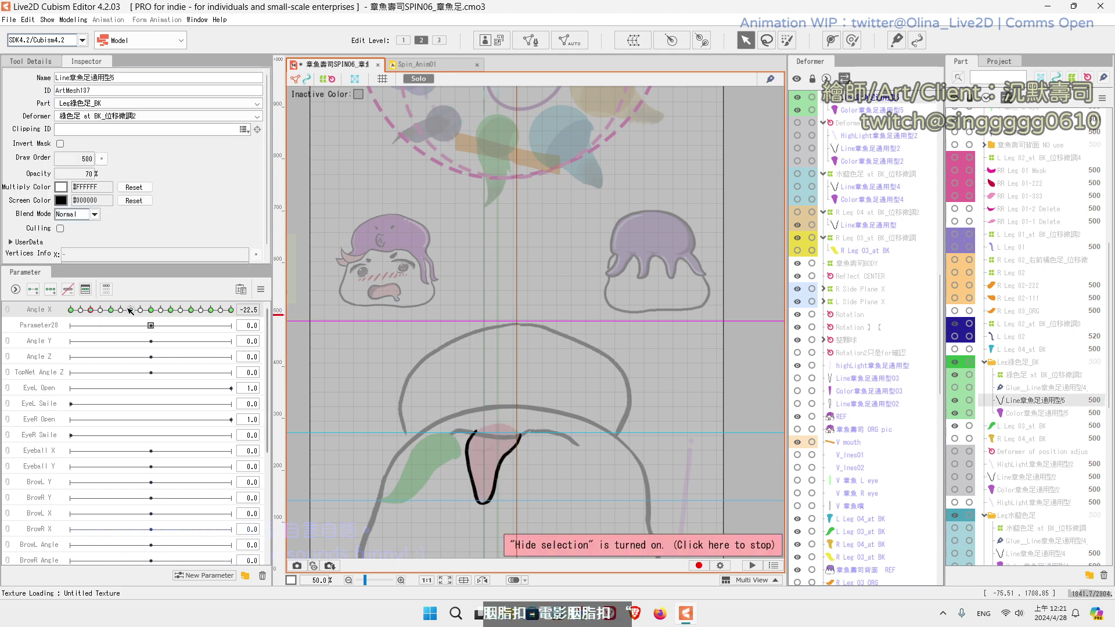
{"action": "key", "text": "comma"}
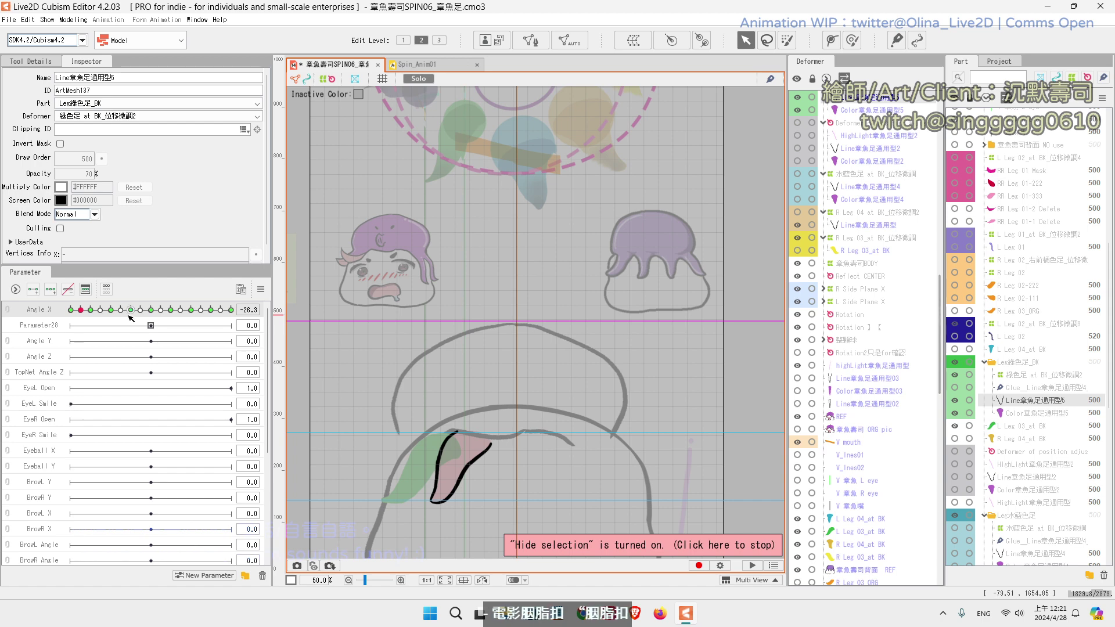
{"action": "key", "text": "Left"}
{"action": "key", "text": "Right"}
{"action": "key", "text": "Right"}
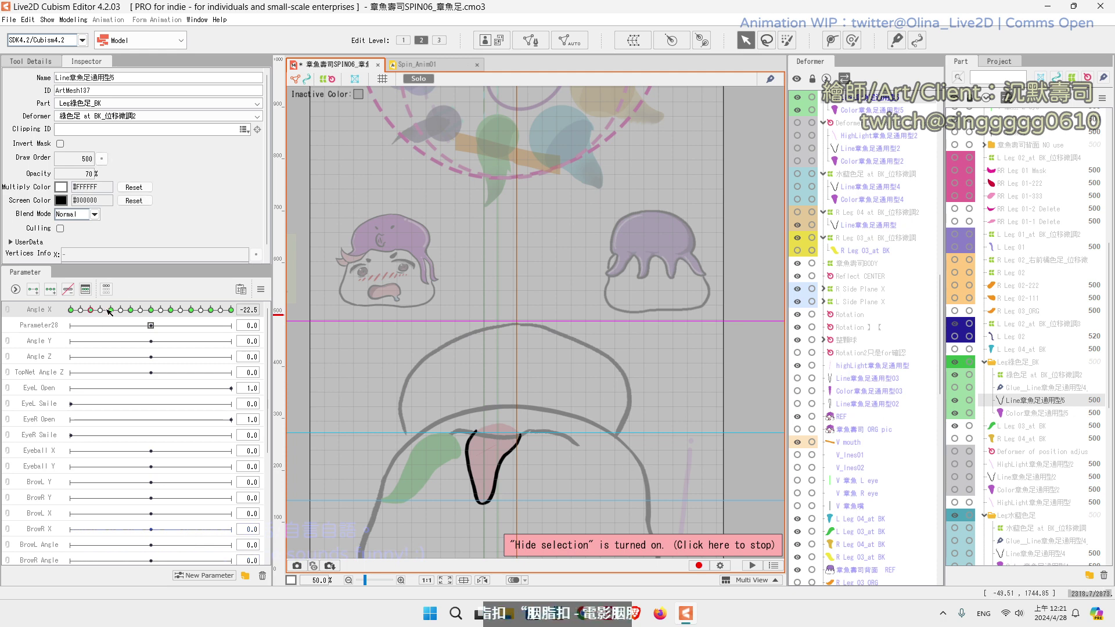
Step: At Angle X -22.5, smooth both side edges of the leg's outline by moving its deform path points
{"action": "left_click", "coordinate": [506, 455]}
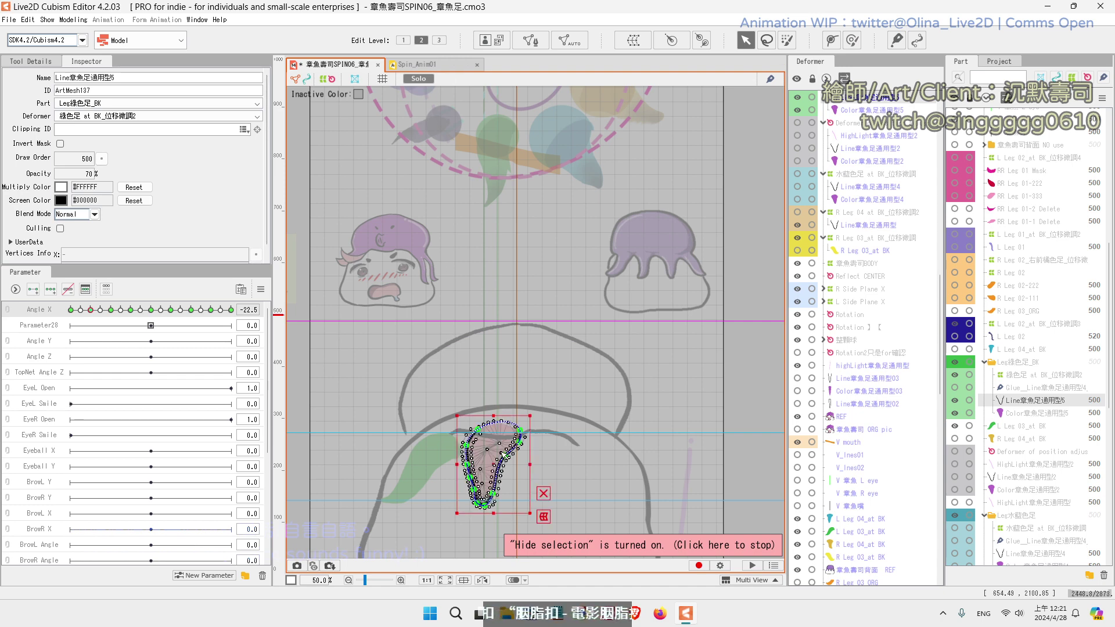
{"action": "mouse_move", "coordinate": [505, 456]}
{"action": "left_mouse_down"}
{"action": "mouse_move", "coordinate": [471, 445]}
{"action": "mouse_move", "coordinate": [471, 476]}
{"action": "left_mouse_up"}
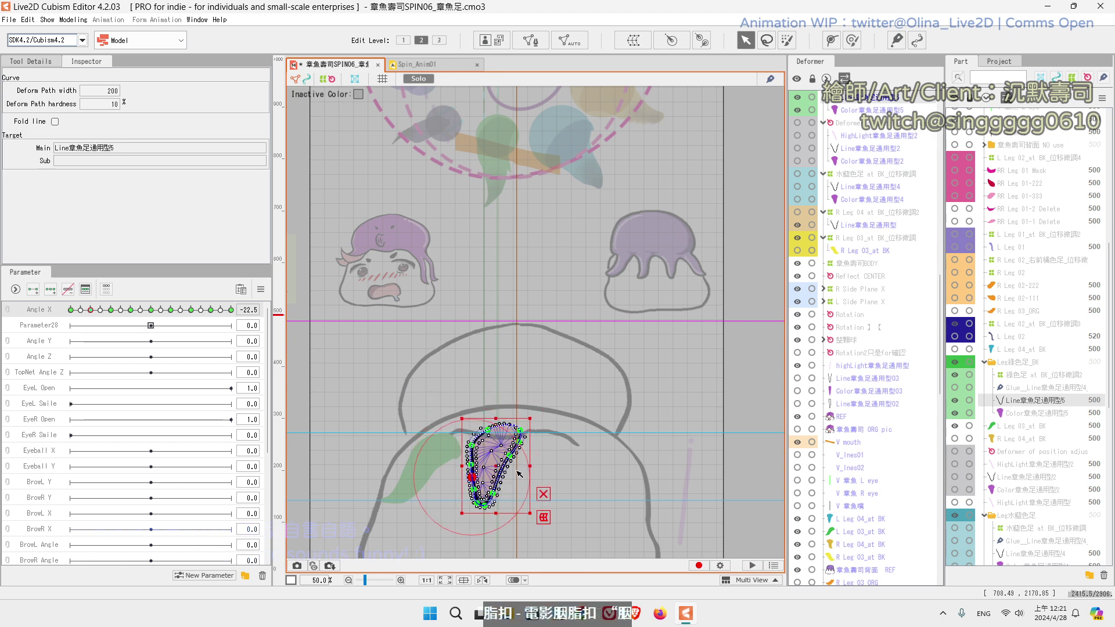
{"action": "scroll", "coordinate": [522, 471], "scroll_direction": "up", "scroll_amount": 4}
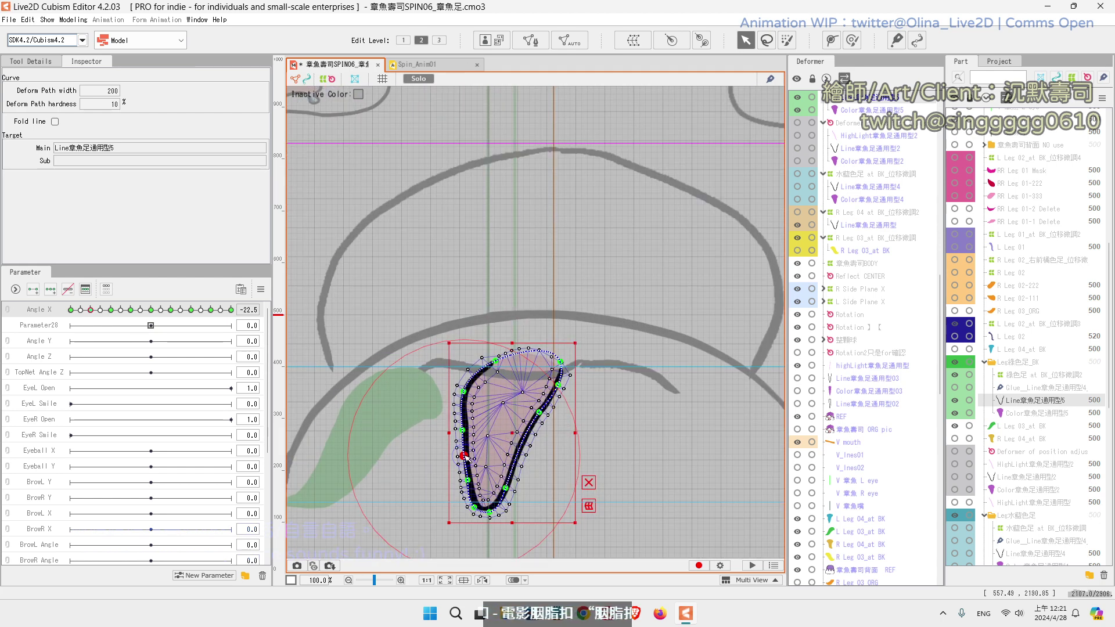
{"action": "key", "text": "ctrl+t"}
{"action": "key", "text": "ctrl+t"}
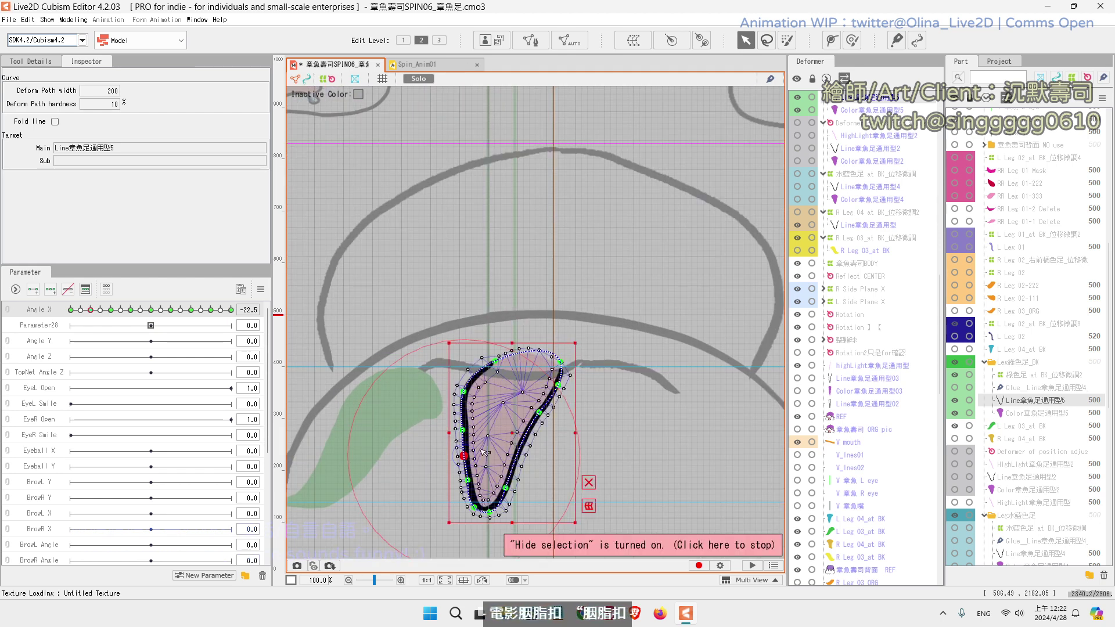
{"action": "left_click_drag", "start_coordinate": [464, 431], "coordinate": [461, 429]}
{"action": "key", "text": "ctrl+t"}
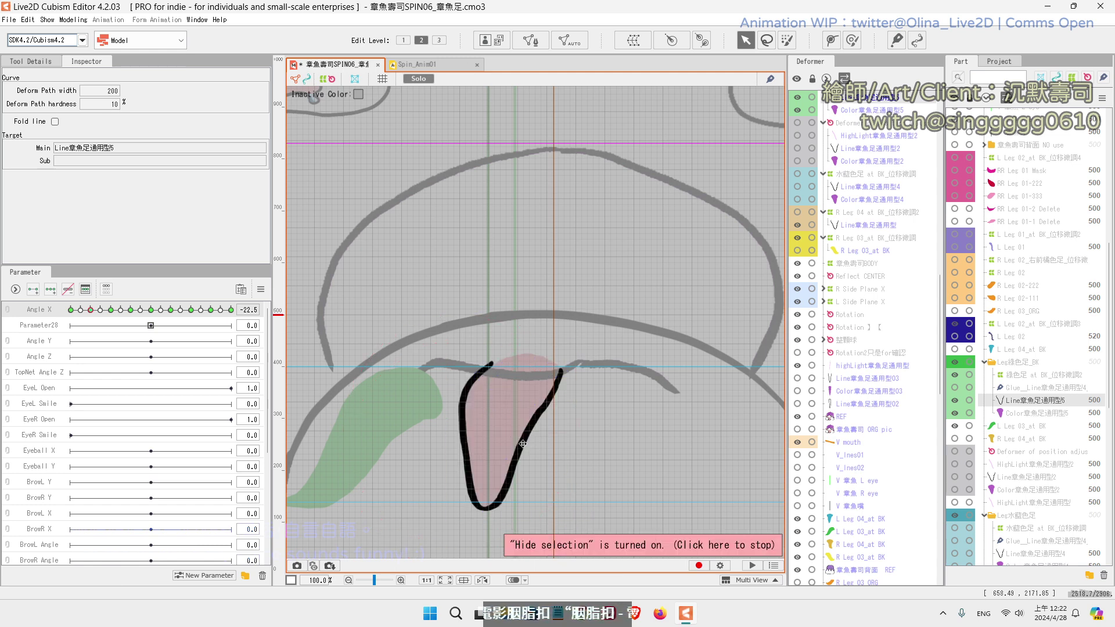
{"action": "key", "text": "ctrl+t"}
{"action": "left_click_drag", "start_coordinate": [467, 457], "coordinate": [465, 457]}
{"action": "key", "text": "ctrl+z"}
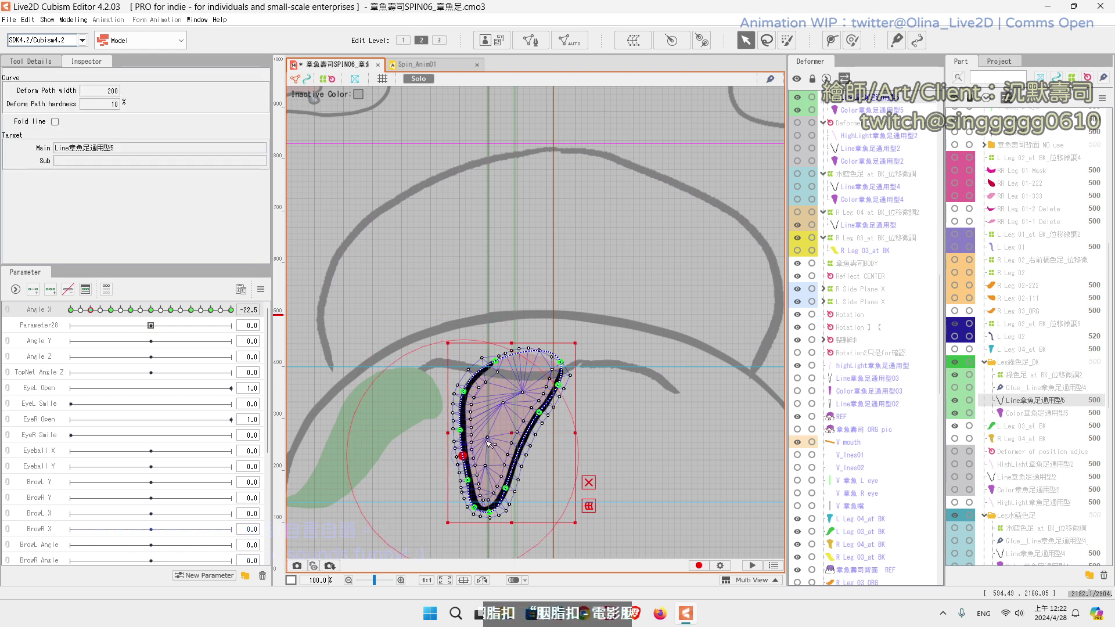
Step: Examine the reshaped leg outline at Angle X -22.5 with the selection display hidden, then restore the display
{"action": "key", "text": "ctrl+shift+h"}
{"action": "key", "text": "ctrl+t"}
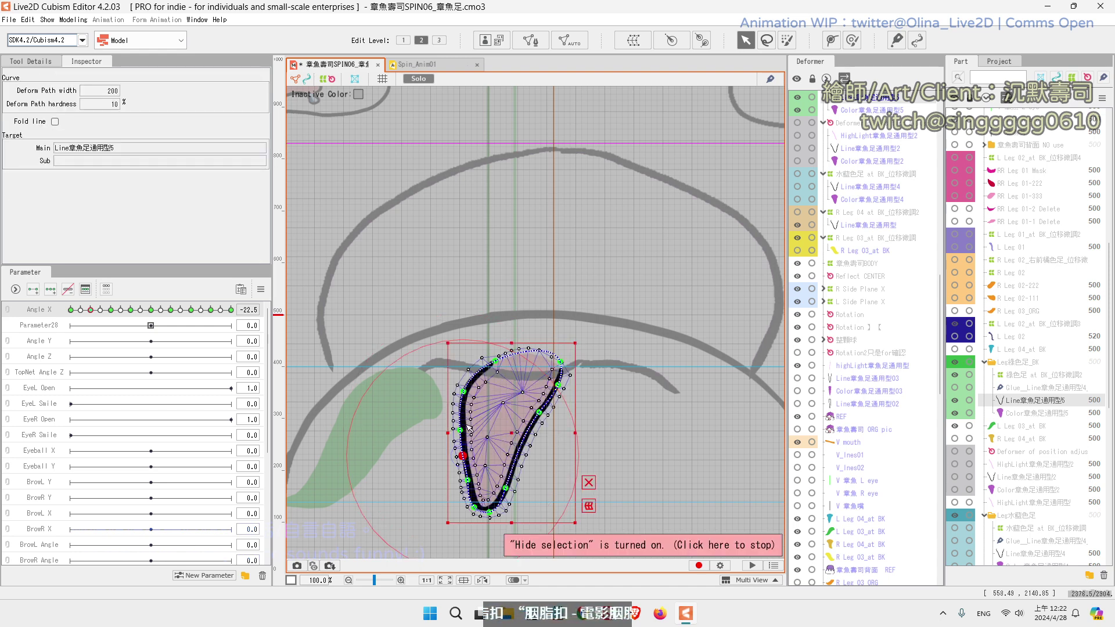
{"action": "key", "text": "ctrl+t"}
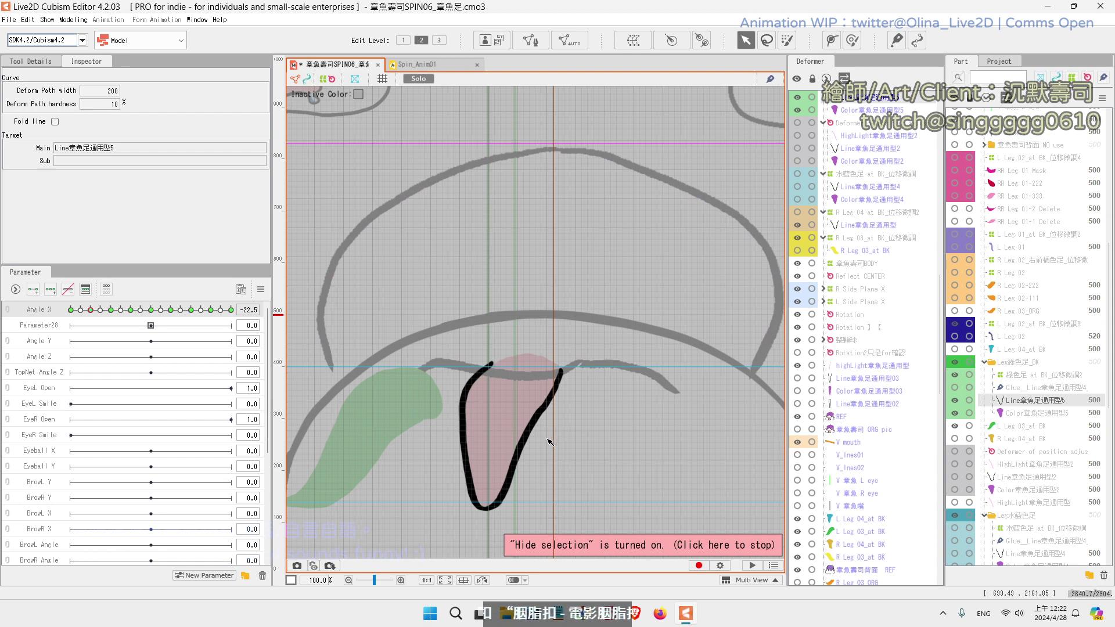
{"action": "left_click", "coordinate": [549, 444]}
{"action": "key", "text": "ctrl+h"}
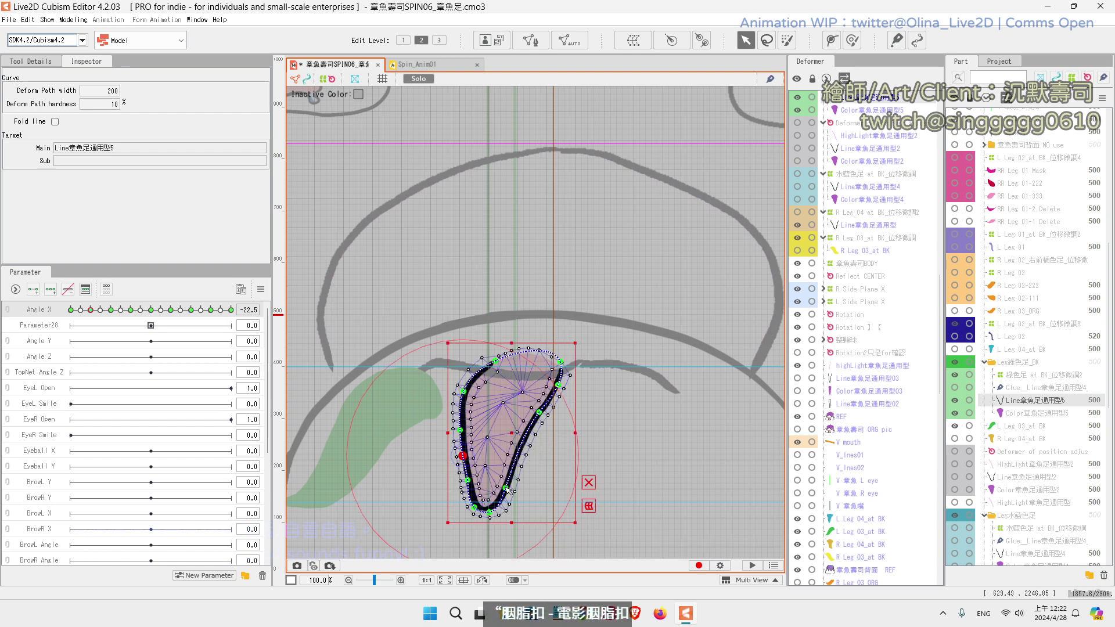
Step: At Angle X -22.5, nudge the deform path points on the leg line's left edge and upper-left end to refine the outline
{"action": "left_click_drag", "start_coordinate": [508, 490], "coordinate": [451, 546]}
{"action": "scroll", "coordinate": [530, 456], "scroll_direction": "down", "scroll_amount": 3}
{"action": "left_click", "coordinate": [531, 452]}
{"action": "left_click_drag", "start_coordinate": [463, 464], "coordinate": [468, 456]}
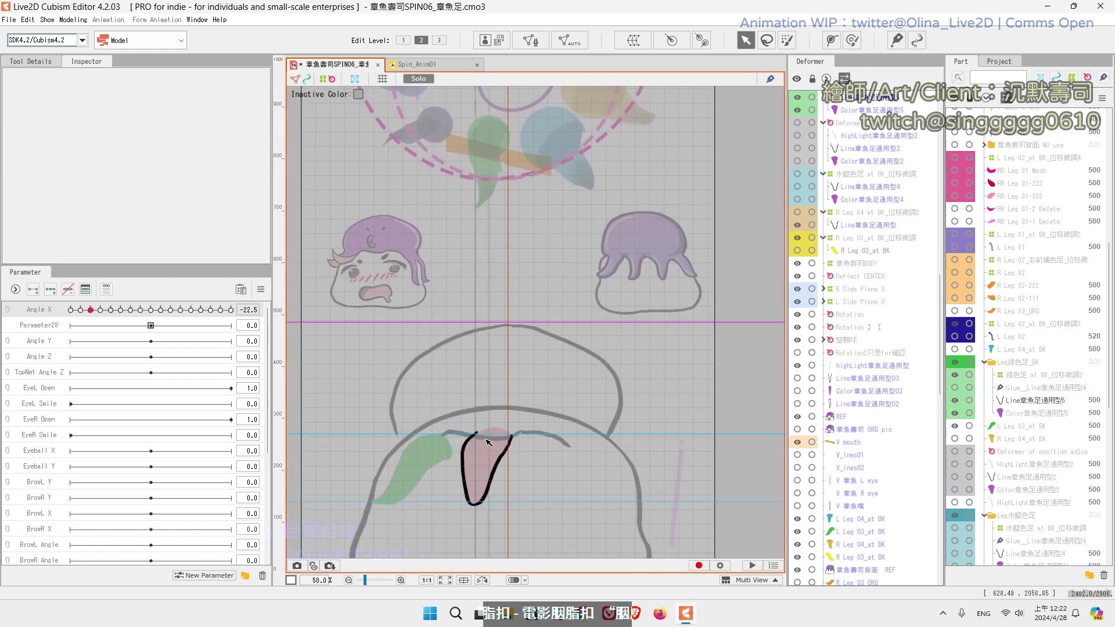
{"action": "left_click", "coordinate": [487, 443]}
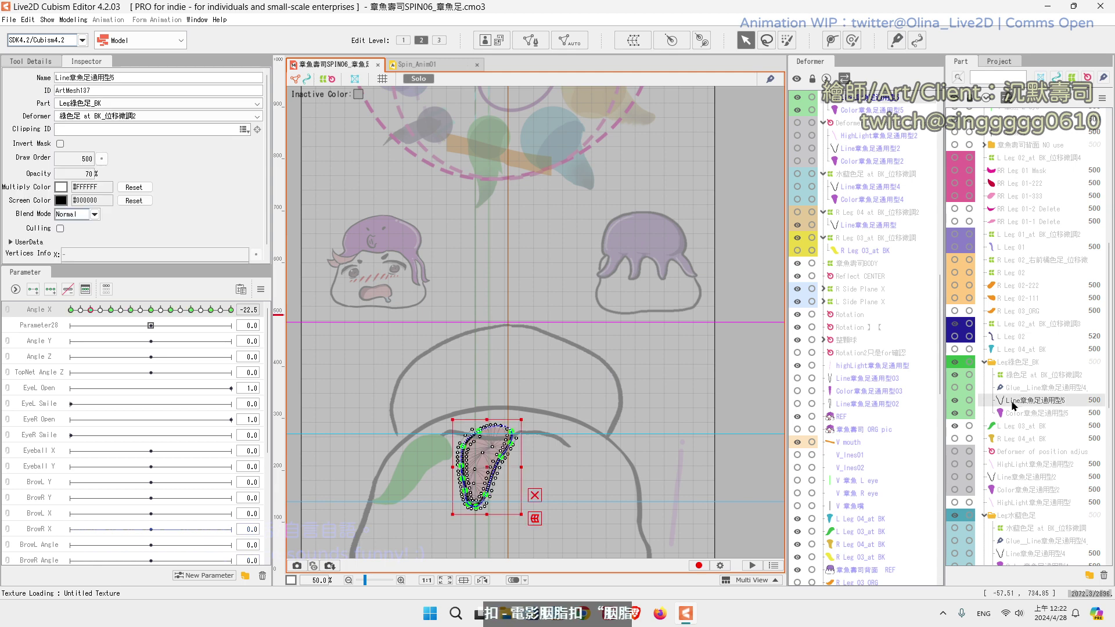
{"action": "left_click_drag", "start_coordinate": [479, 432], "coordinate": [478, 428]}
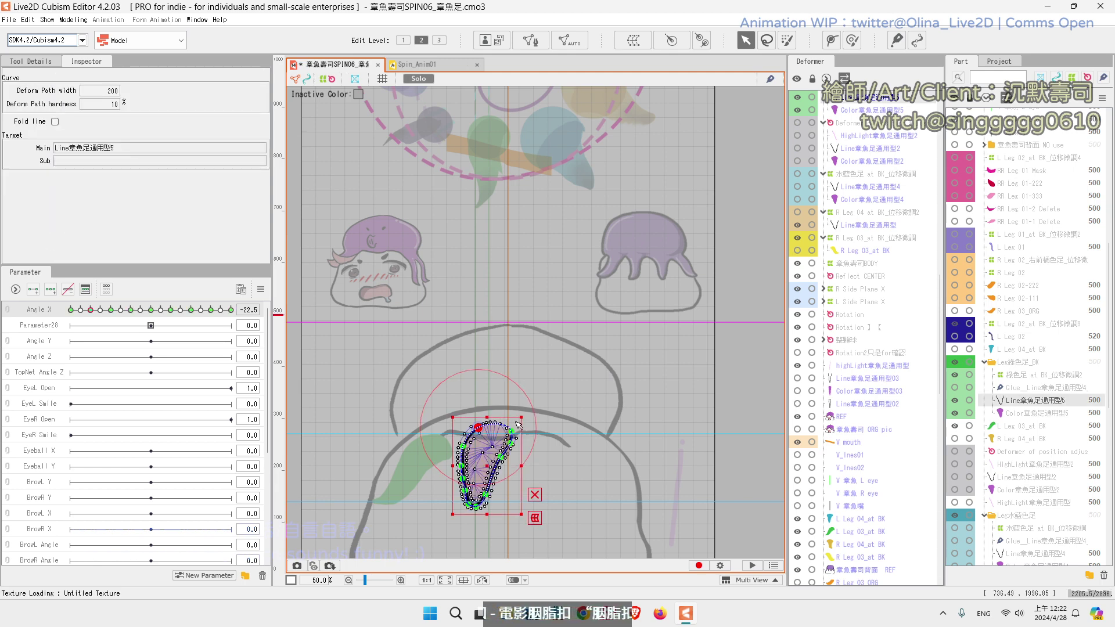
{"action": "key", "text": "ctrl+h"}
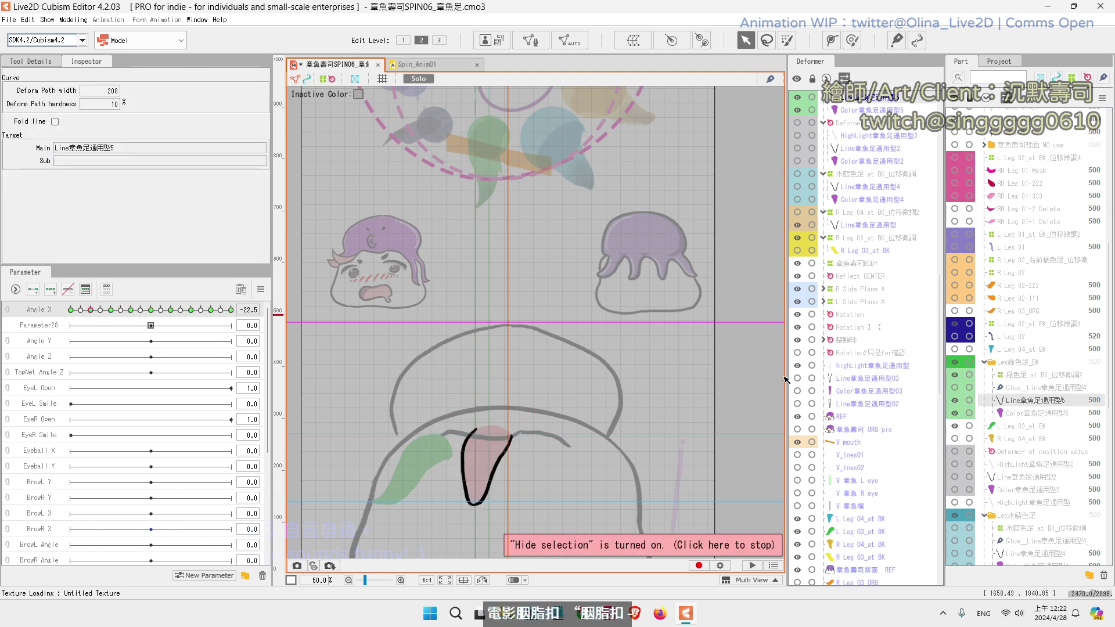
{"action": "key", "text": "ctrl+h"}
{"action": "key", "text": "ctrl+h"}
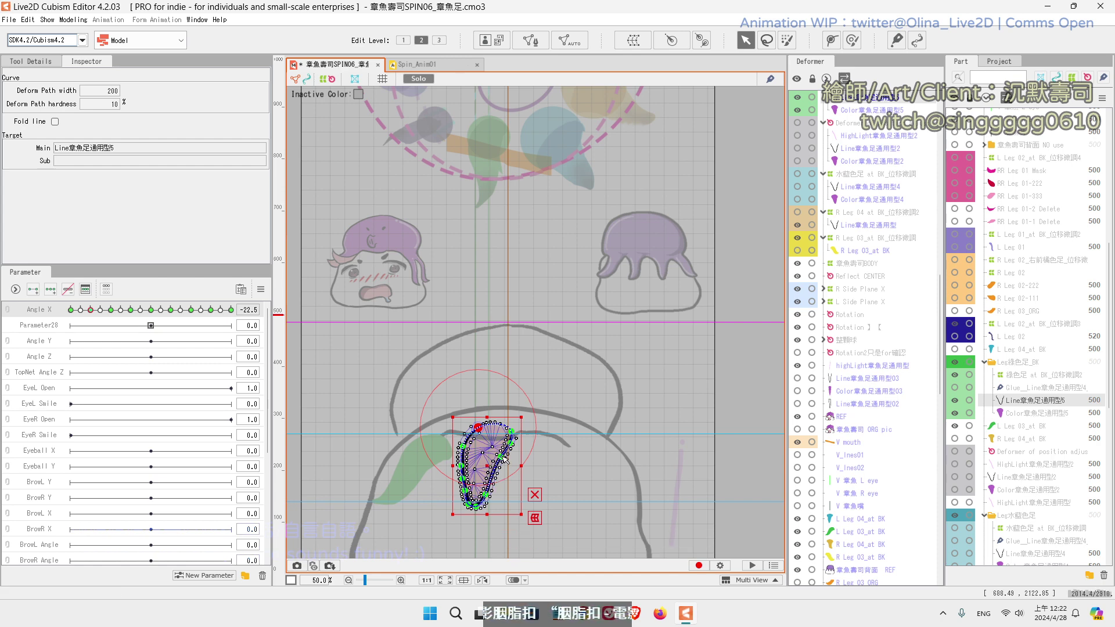
Step: At edit level 3, add a deform path point on the leg line's upper right edge and adjust the points there to smooth the curve
{"action": "left_click", "coordinate": [439, 41]}
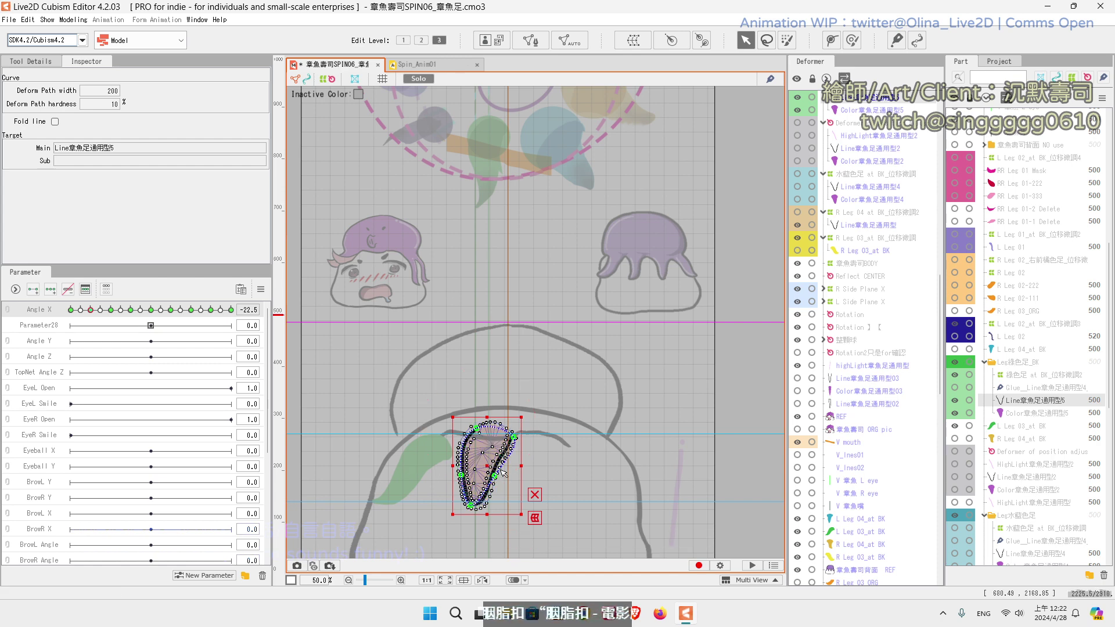
{"action": "scroll", "coordinate": [562, 458], "scroll_direction": "up", "scroll_amount": 5}
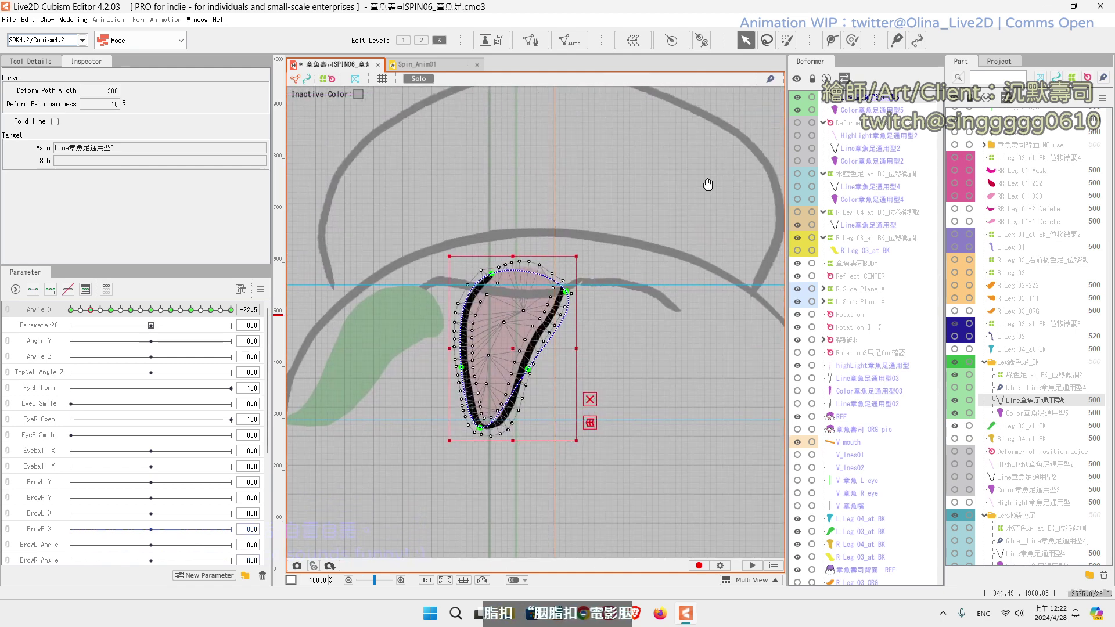
{"action": "left_click", "coordinate": [831, 41]}
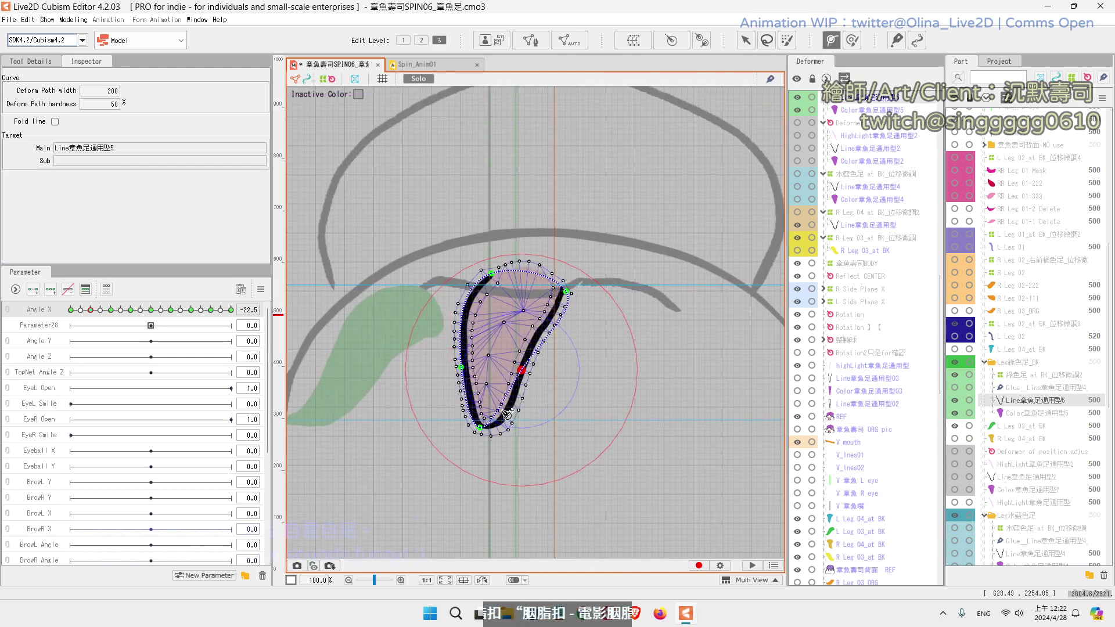
{"action": "left_click", "coordinate": [543, 330]}
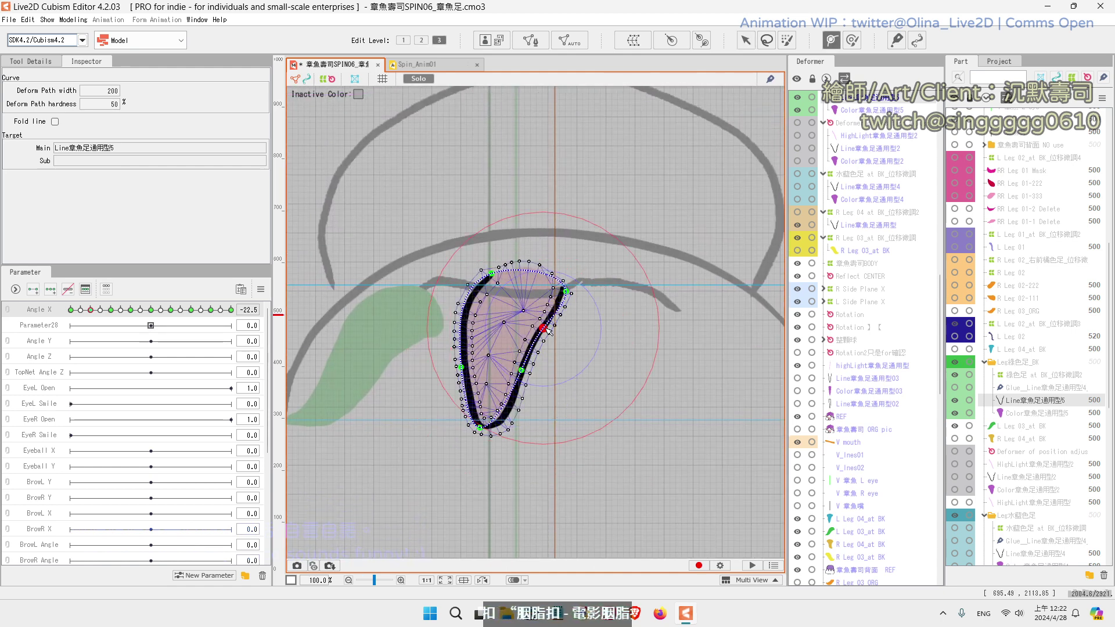
{"action": "left_click", "coordinate": [566, 291]}
{"action": "left_click_drag", "start_coordinate": [566, 291], "coordinate": [564, 289]}
{"action": "left_click", "coordinate": [746, 40]}
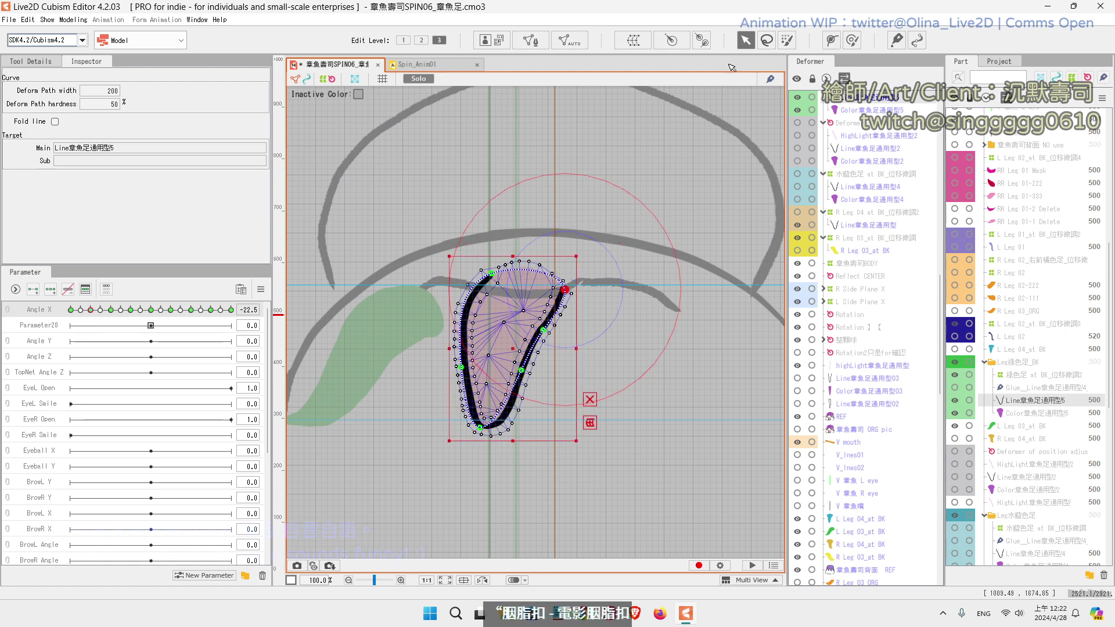
{"action": "left_click", "coordinate": [543, 337]}
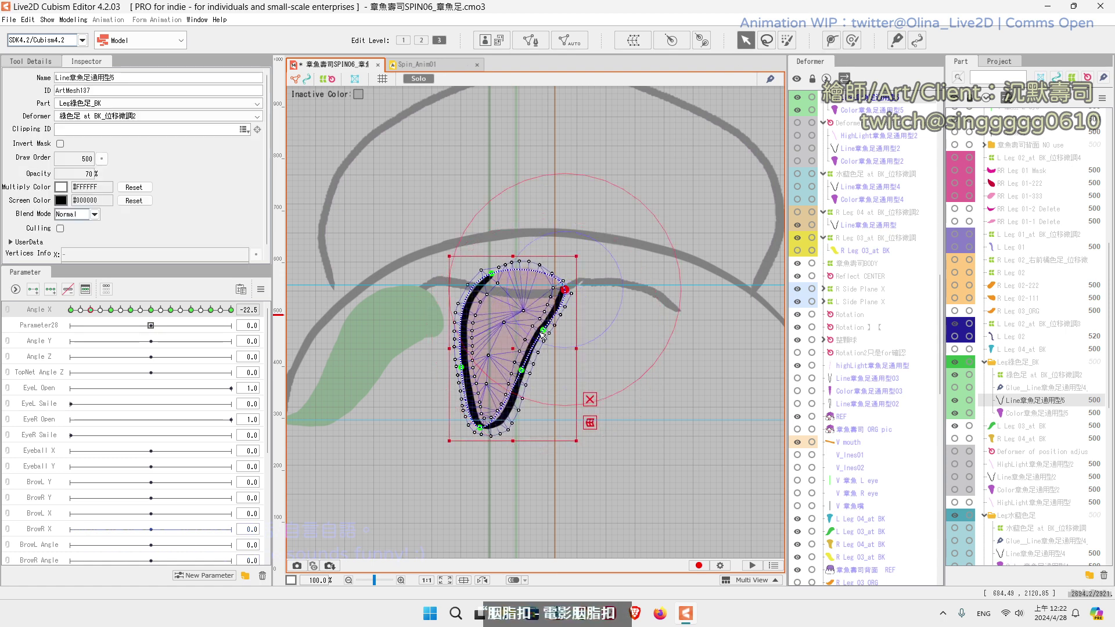
{"action": "left_click_drag", "start_coordinate": [543, 331], "coordinate": [503, 325]}
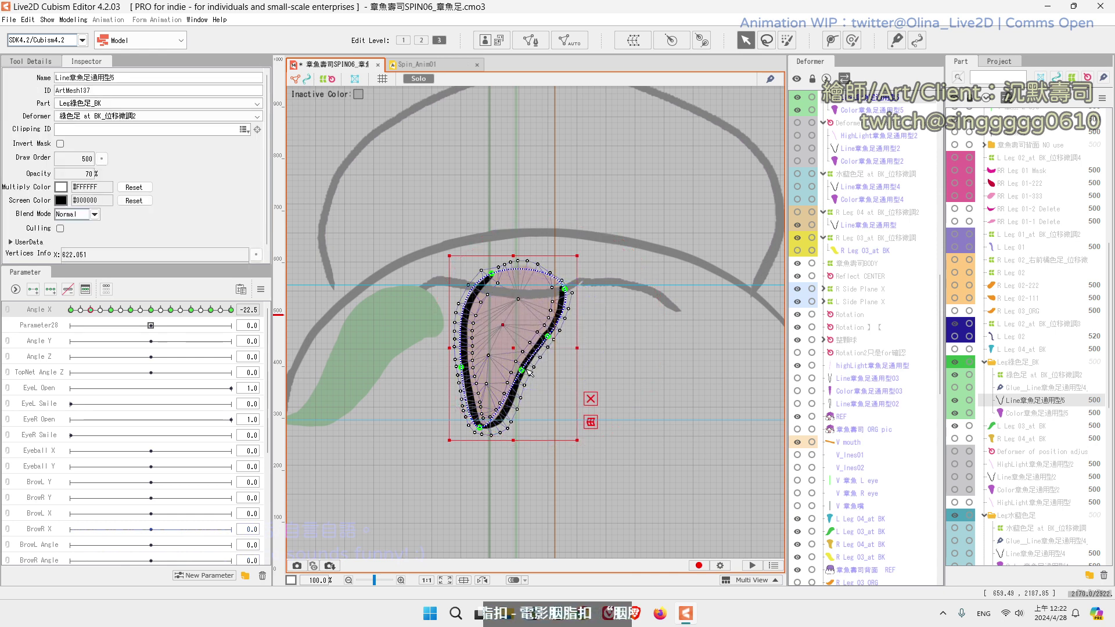
Step: Set Angle X to -30, select Line章魚足通用型5 and save the model
{"action": "scroll", "coordinate": [590, 320], "scroll_direction": "down", "scroll_amount": 5}
{"action": "left_click", "coordinate": [581, 316]}
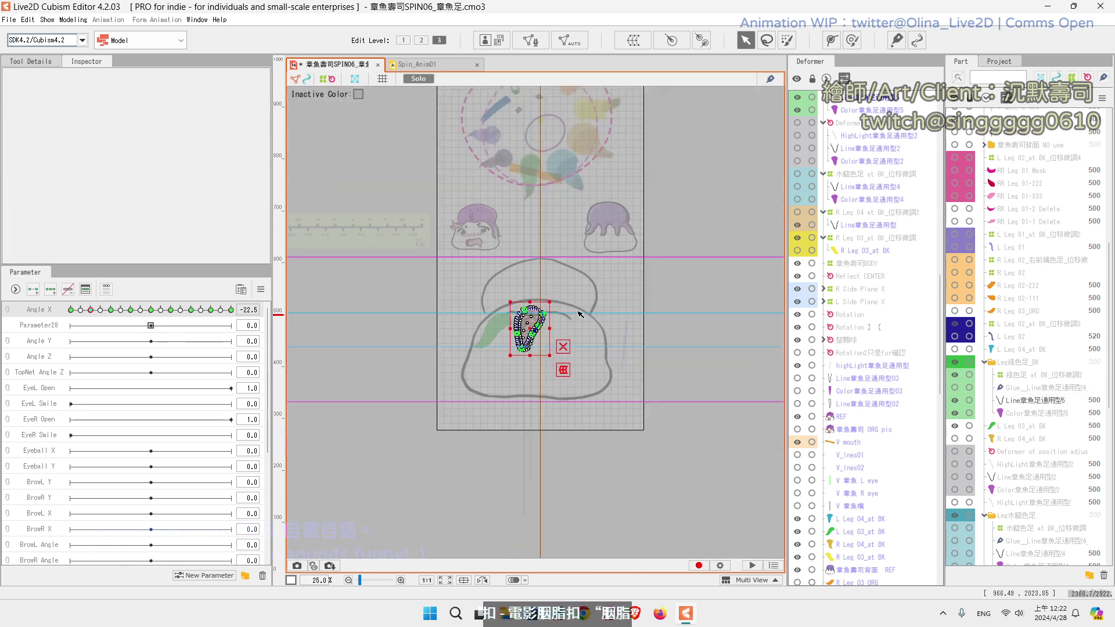
{"action": "left_click", "coordinate": [72, 311]}
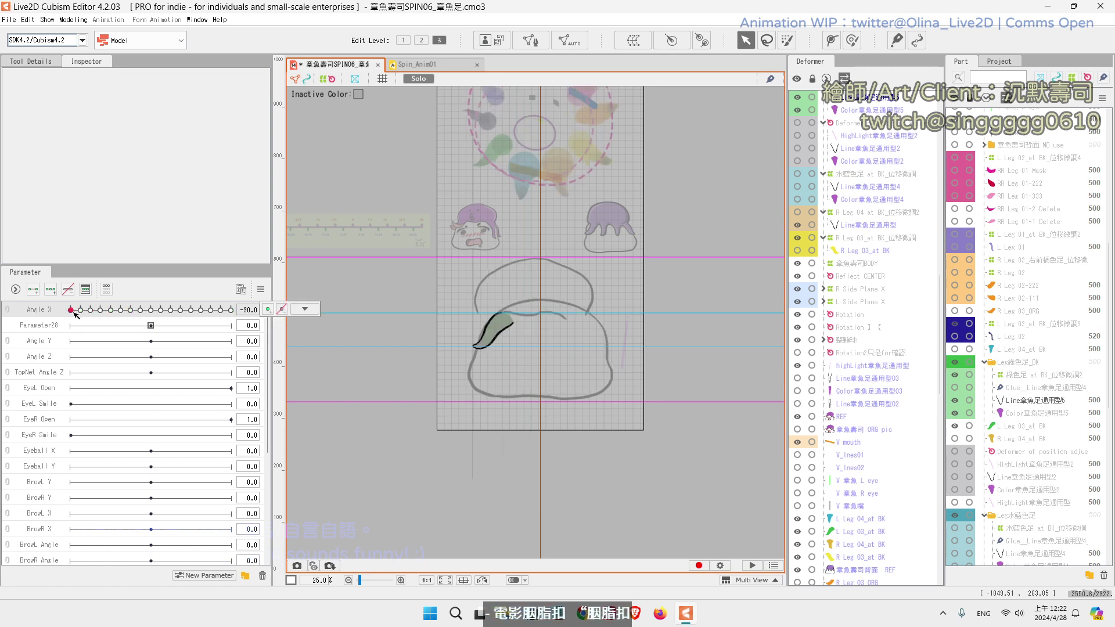
{"action": "left_click", "coordinate": [1020, 401]}
{"action": "key", "text": "ctrl+s"}
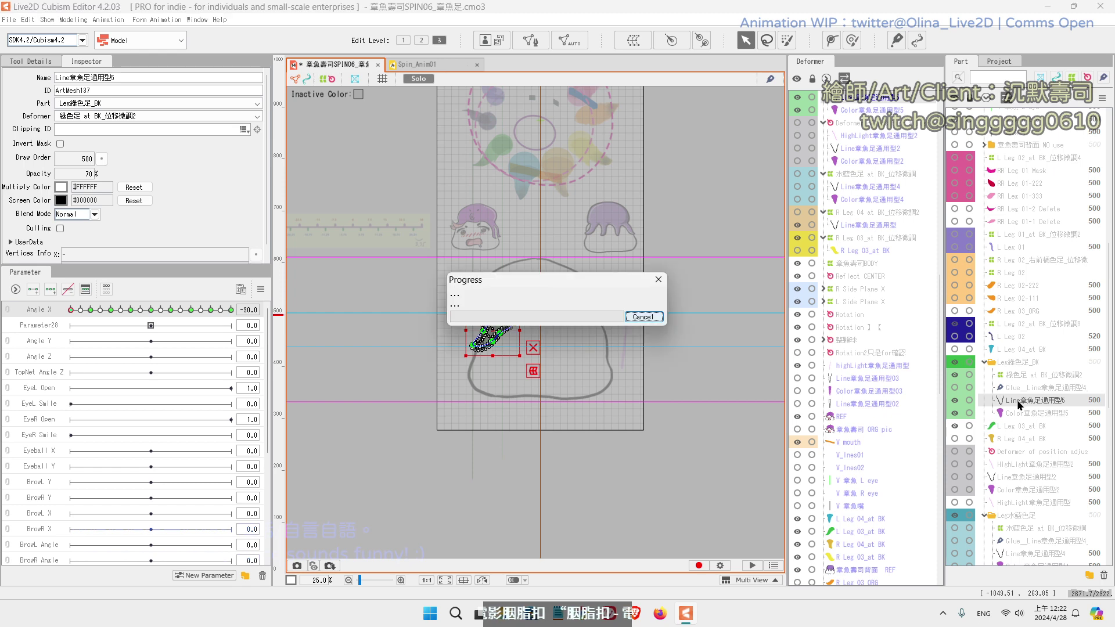
Step: Hide the selection display and step through the Angle X keys from -30 to compare the leg's outline, ending at -22.5
{"action": "key", "text": "ctrl+h"}
{"action": "scroll", "coordinate": [622, 364], "scroll_direction": "up", "scroll_amount": 2}
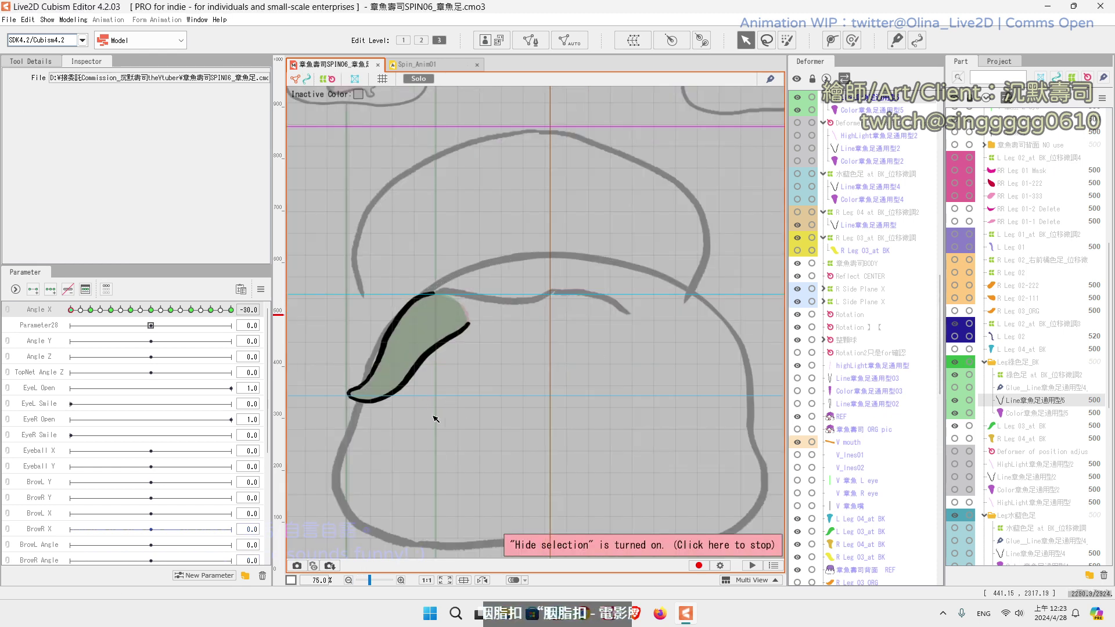
{"action": "key", "text": "Right"}
{"action": "key", "text": "Right"}
{"action": "key", "text": "Right"}
{"action": "key", "text": "Left"}
{"action": "key", "text": "Left"}
{"action": "key", "text": "Left"}
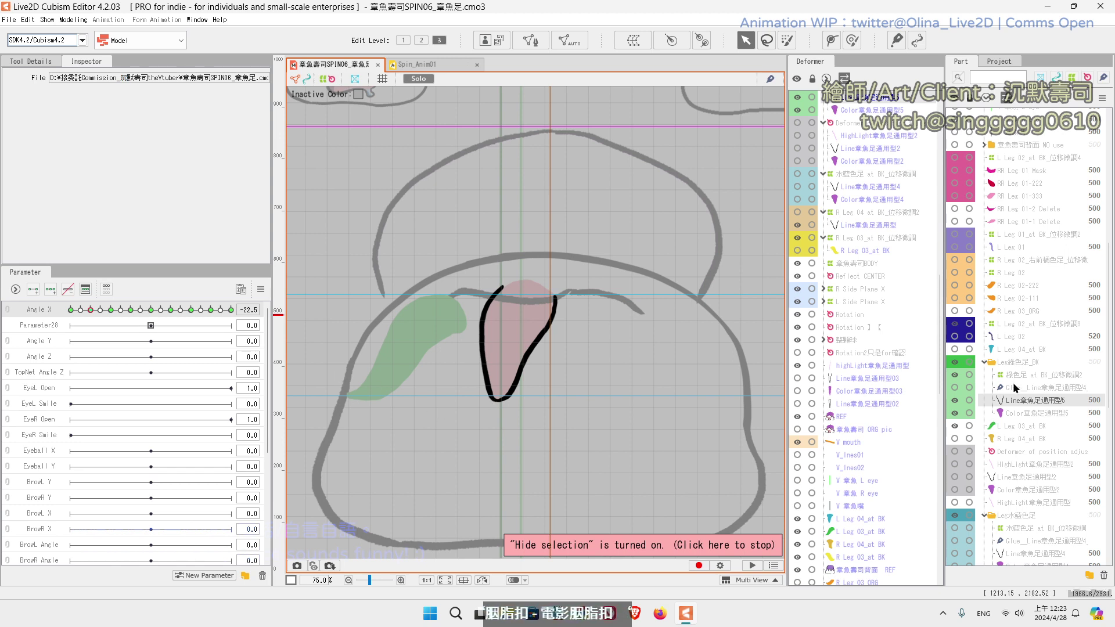
Step: At Angle X -22.5 and edit level 2, move the deform path points around the line's lower tip to widen and round it
{"action": "left_click", "coordinate": [1008, 401]}
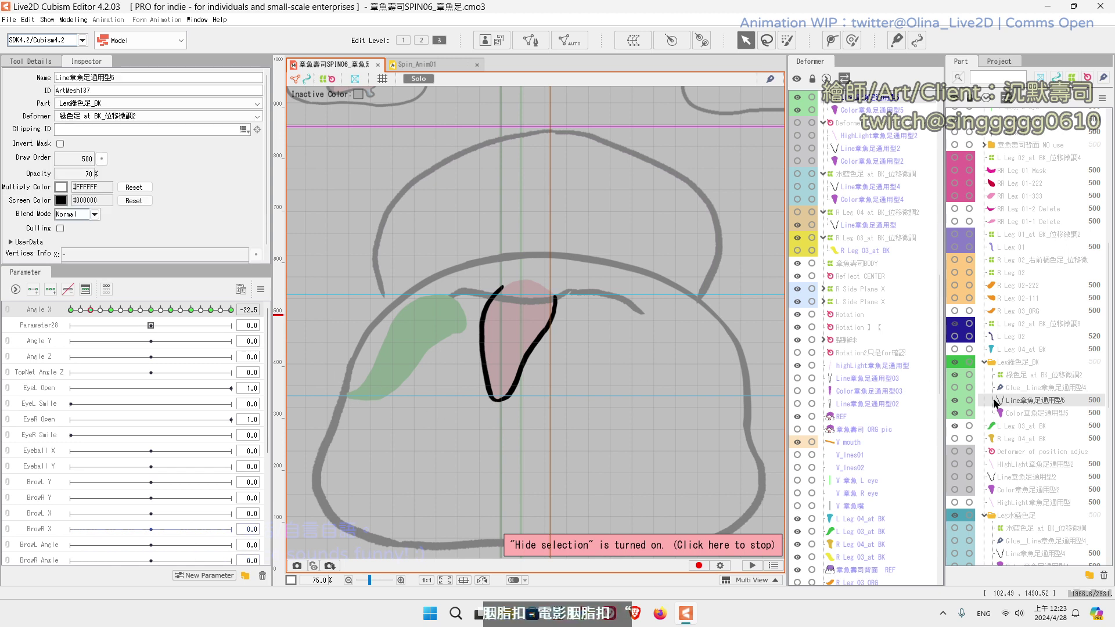
{"action": "left_click", "coordinate": [517, 367]}
{"action": "key", "text": "2"}
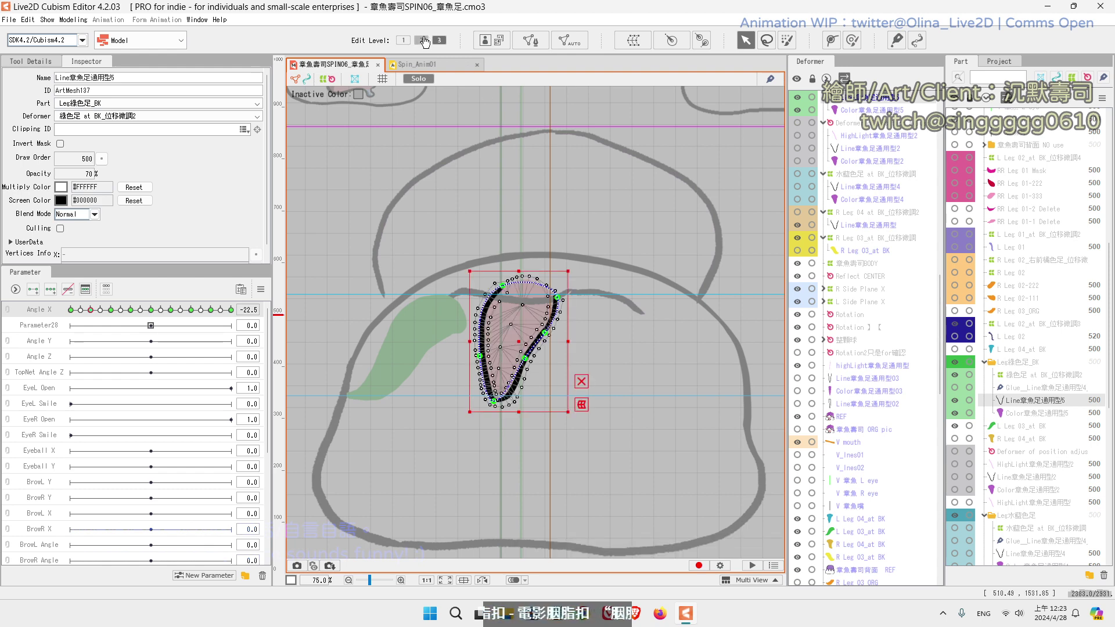
{"action": "scroll", "coordinate": [510, 419], "scroll_direction": "up", "scroll_amount": 1}
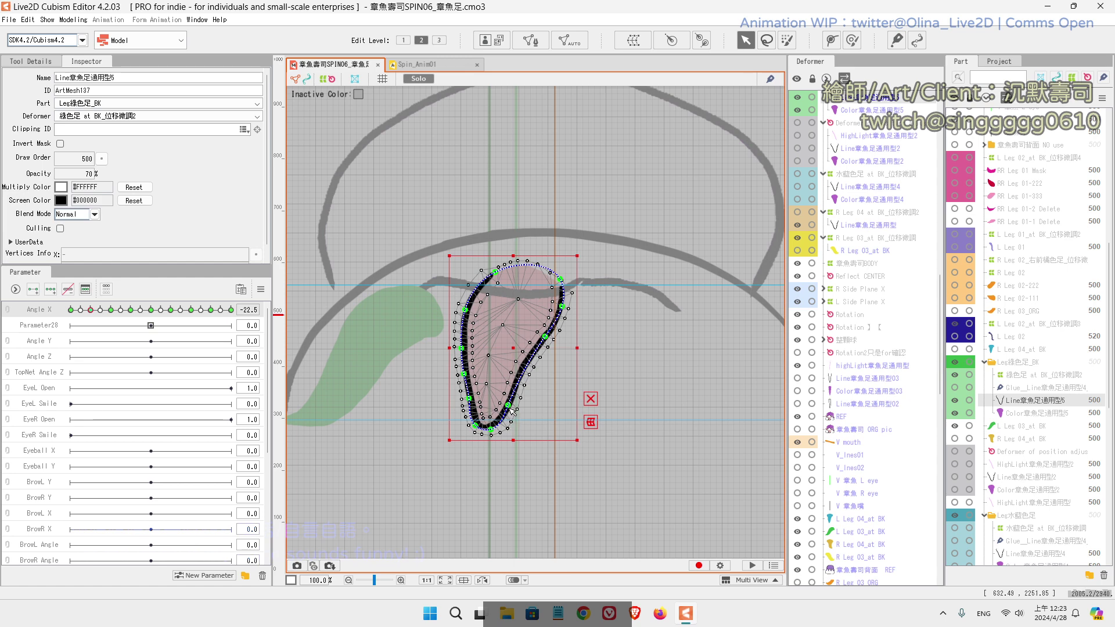
{"action": "left_click", "coordinate": [511, 406]}
{"action": "left_click_drag", "start_coordinate": [512, 408], "coordinate": [470, 402]}
{"action": "left_click", "coordinate": [475, 426]}
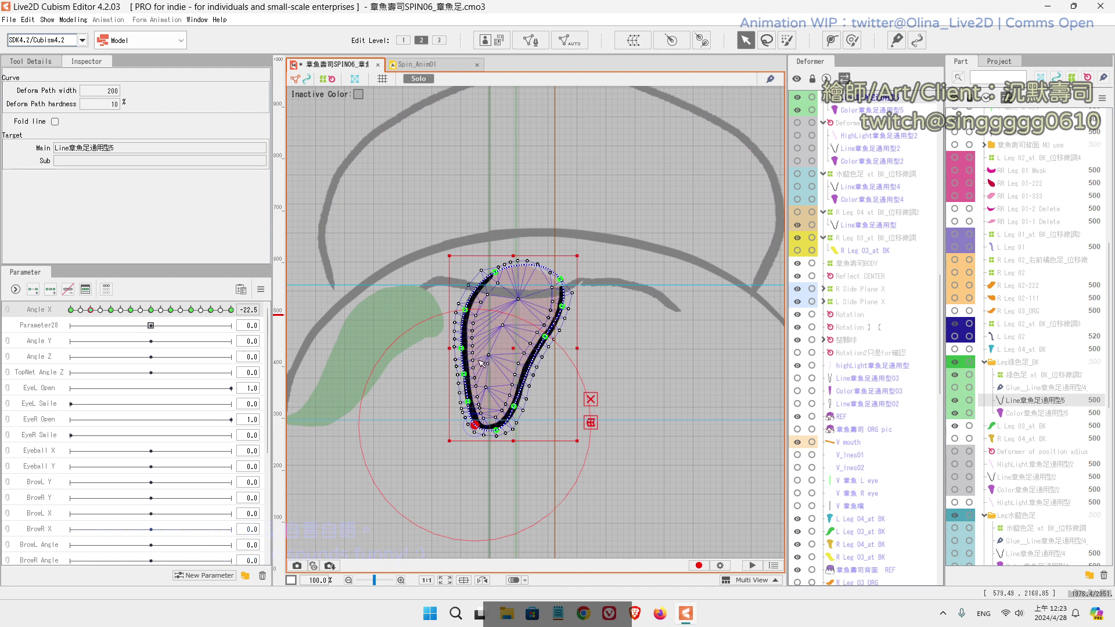
{"action": "scroll", "coordinate": [478, 372], "scroll_direction": "down", "scroll_amount": 1}
{"action": "left_click", "coordinate": [460, 370]}
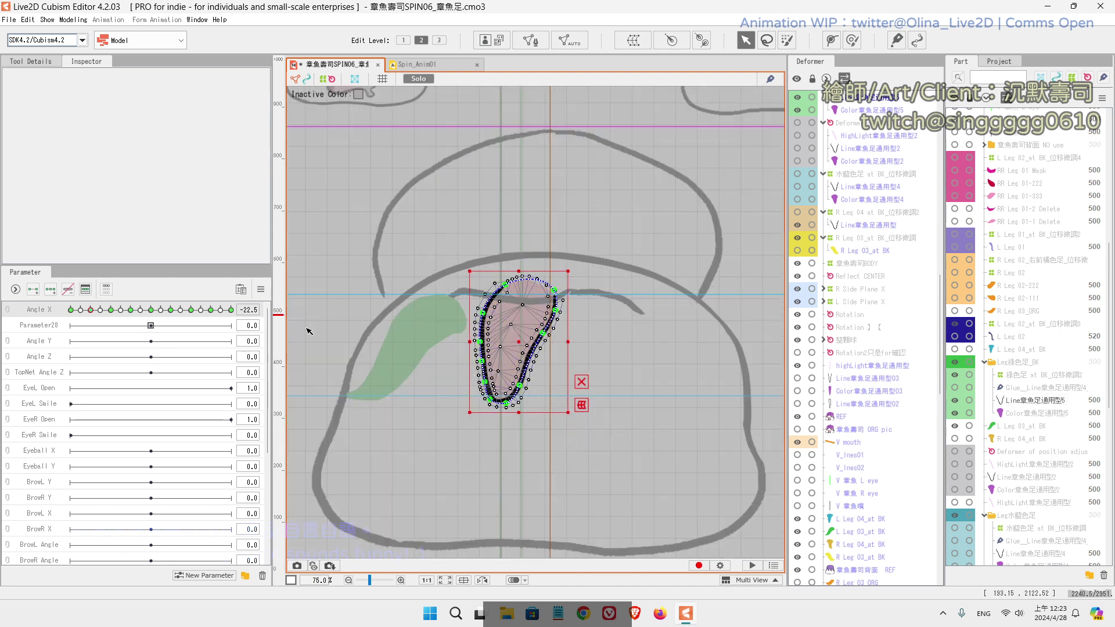
Step: Reselect Line章魚足通用型5, hide the selection display and examine its form at Angle X keys -22.5, -18.8, -15 and -7.5
{"action": "mouse_move", "coordinate": [93, 315]}
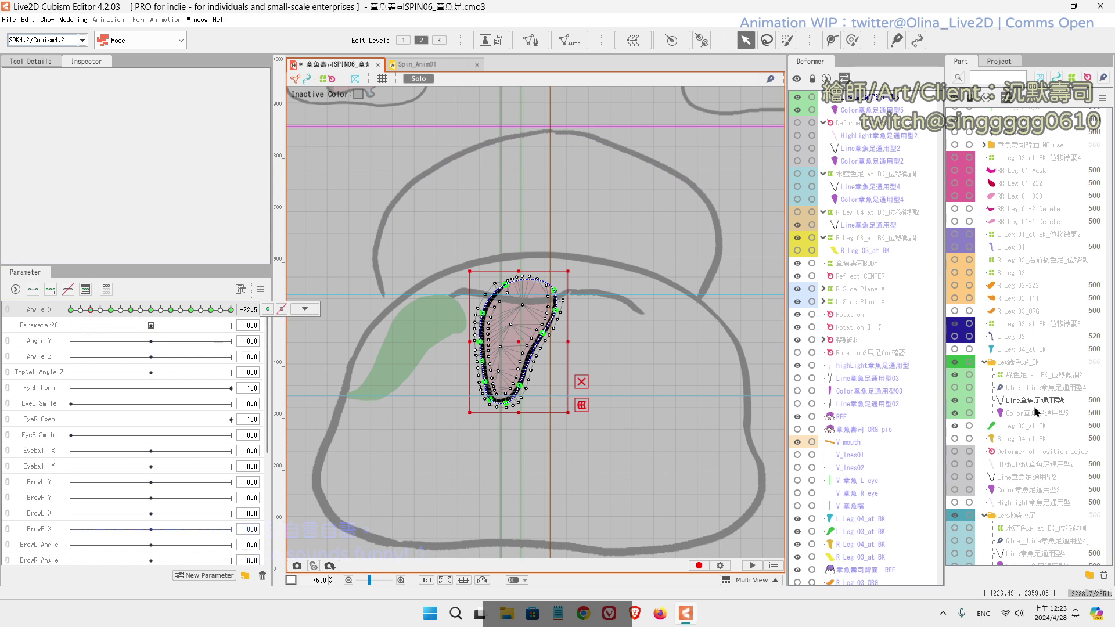
{"action": "left_click", "coordinate": [1007, 402]}
{"action": "key", "text": "ctrl+t"}
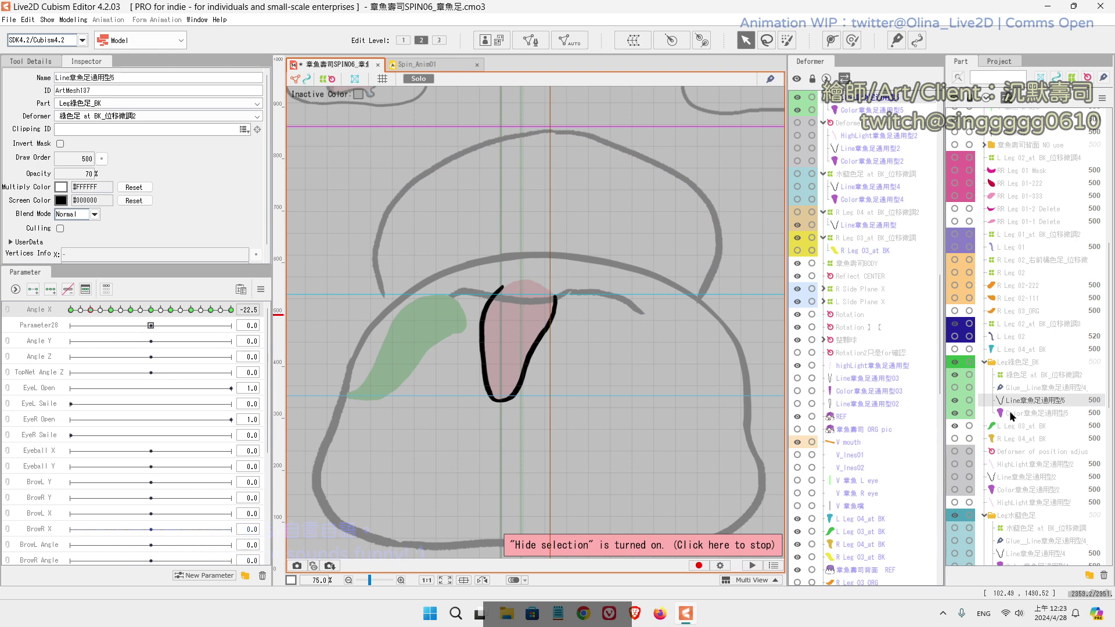
{"action": "scroll", "coordinate": [614, 347], "scroll_direction": "down", "scroll_amount": 3}
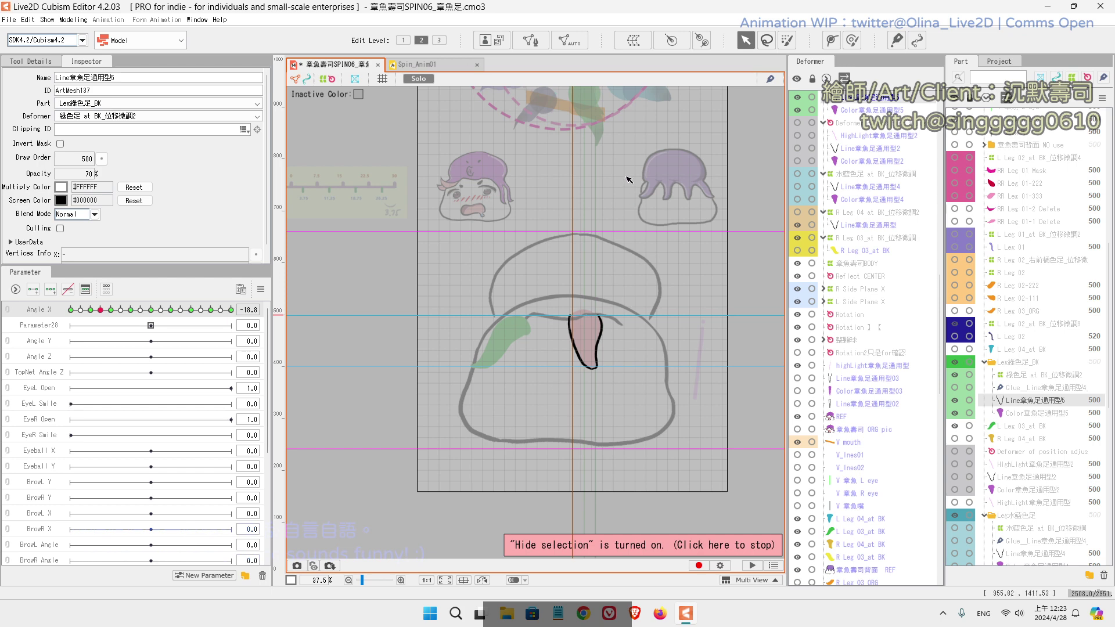
{"action": "scroll", "coordinate": [626, 154], "scroll_direction": "up", "scroll_amount": 3}
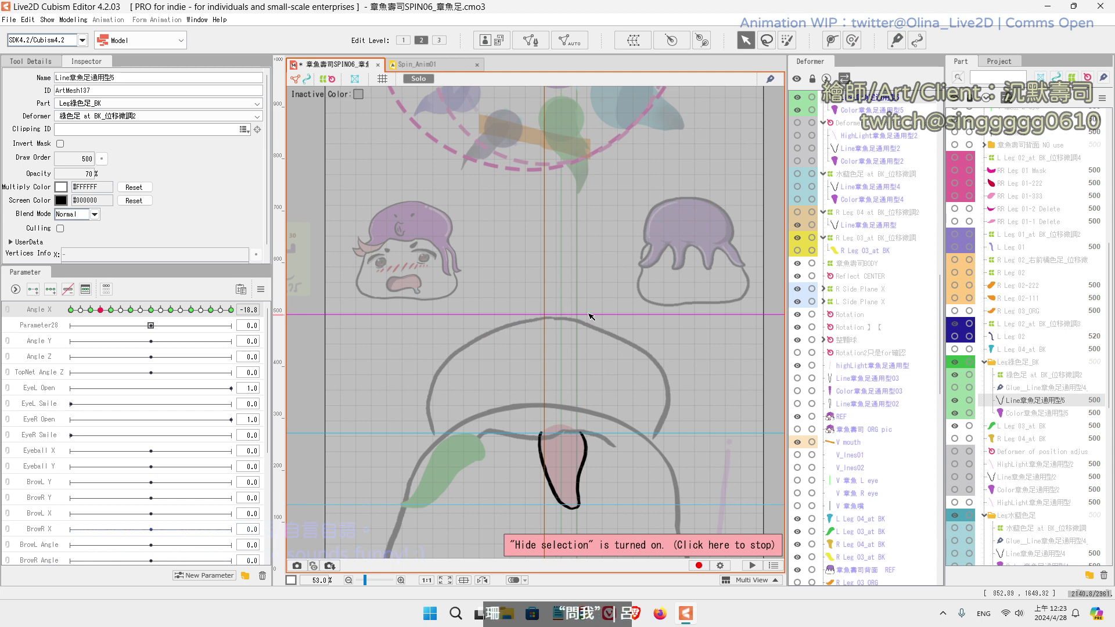
{"action": "left_click", "coordinate": [110, 309]}
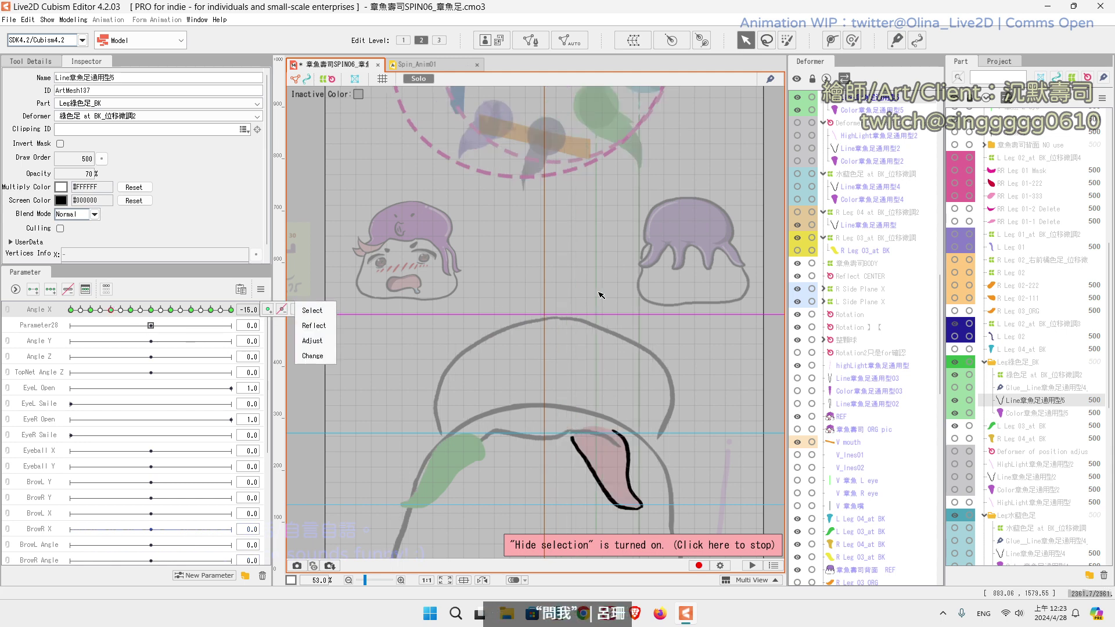
{"action": "left_click", "coordinate": [131, 309]}
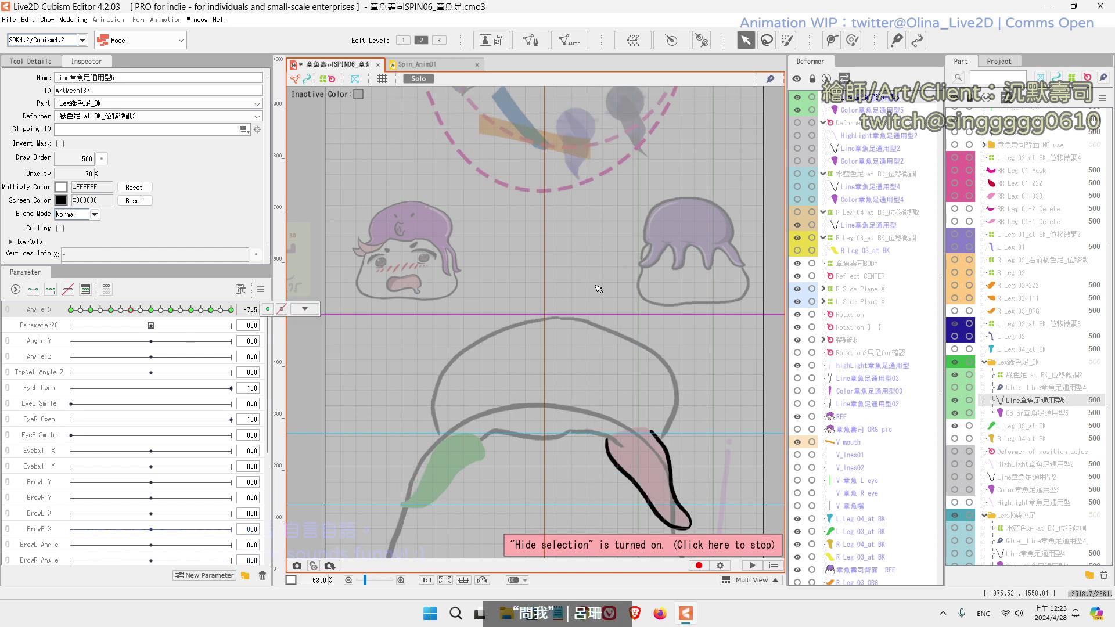
{"action": "scroll", "coordinate": [597, 287], "scroll_direction": "down", "scroll_amount": 1}
{"action": "left_click_drag", "start_coordinate": [617, 280], "coordinate": [549, 332]}
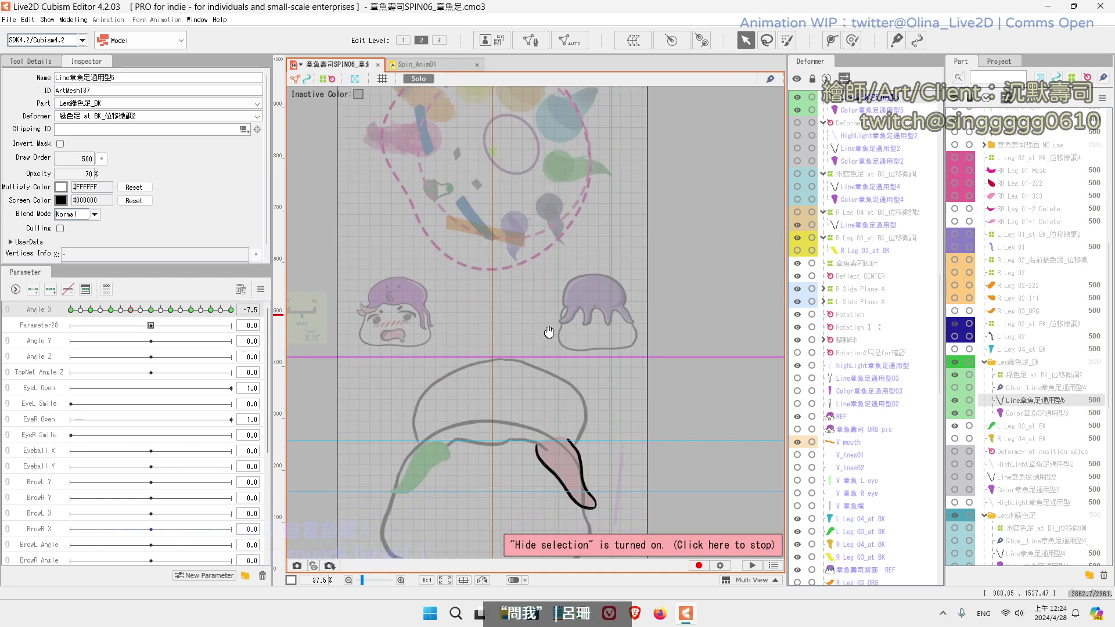
Step: Copy the line's form from Angle X 0 to the -7.5 key and shift it outward onto the leg's color shape
{"action": "left_click", "coordinate": [151, 310]}
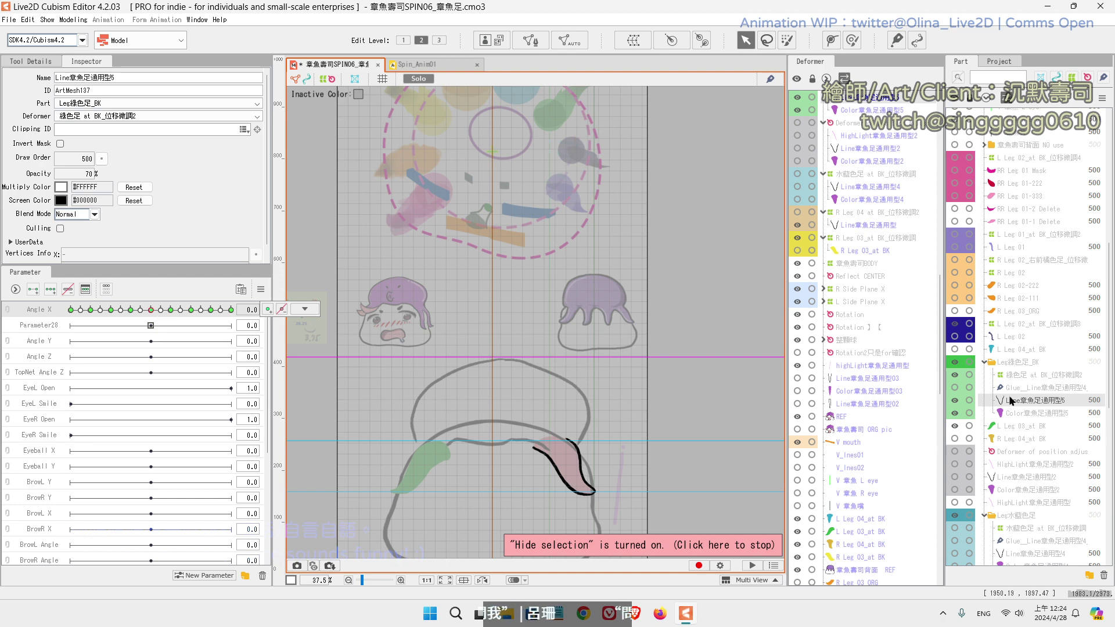
{"action": "left_click", "coordinate": [131, 310]}
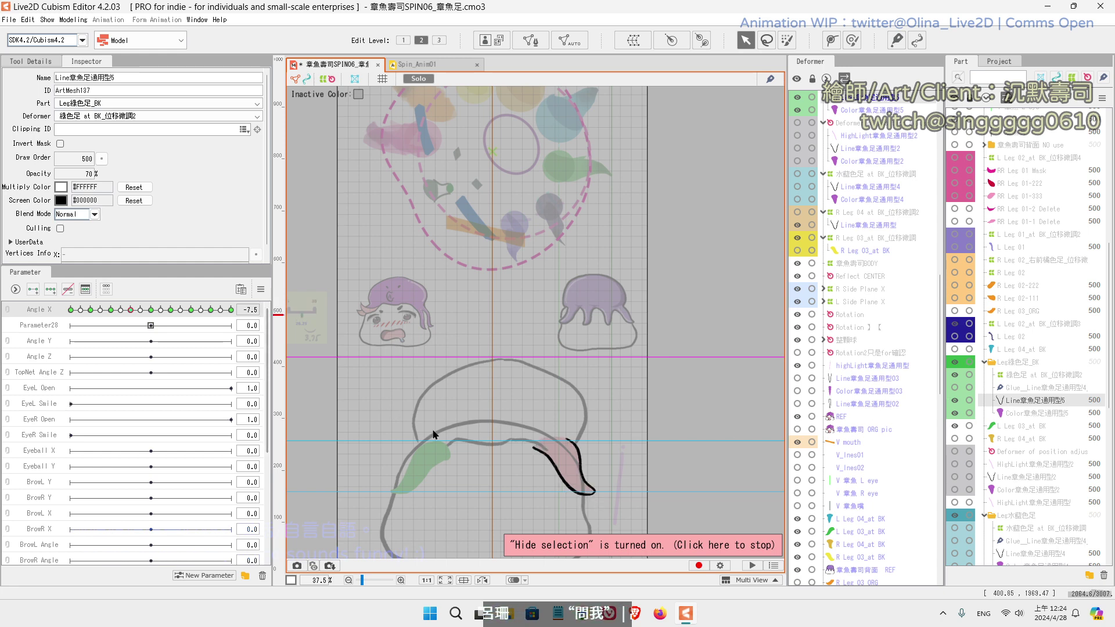
{"action": "left_click", "coordinate": [561, 474]}
{"action": "left_click_drag", "start_coordinate": [566, 466], "coordinate": [582, 466]}
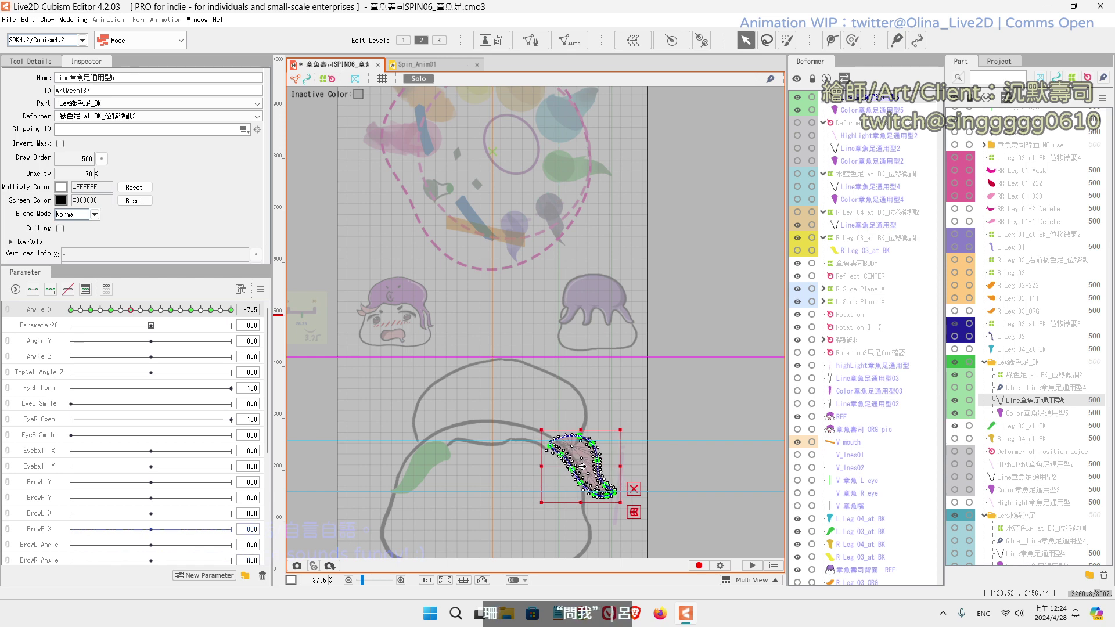
{"action": "scroll", "coordinate": [645, 506], "scroll_direction": "up", "scroll_amount": 3}
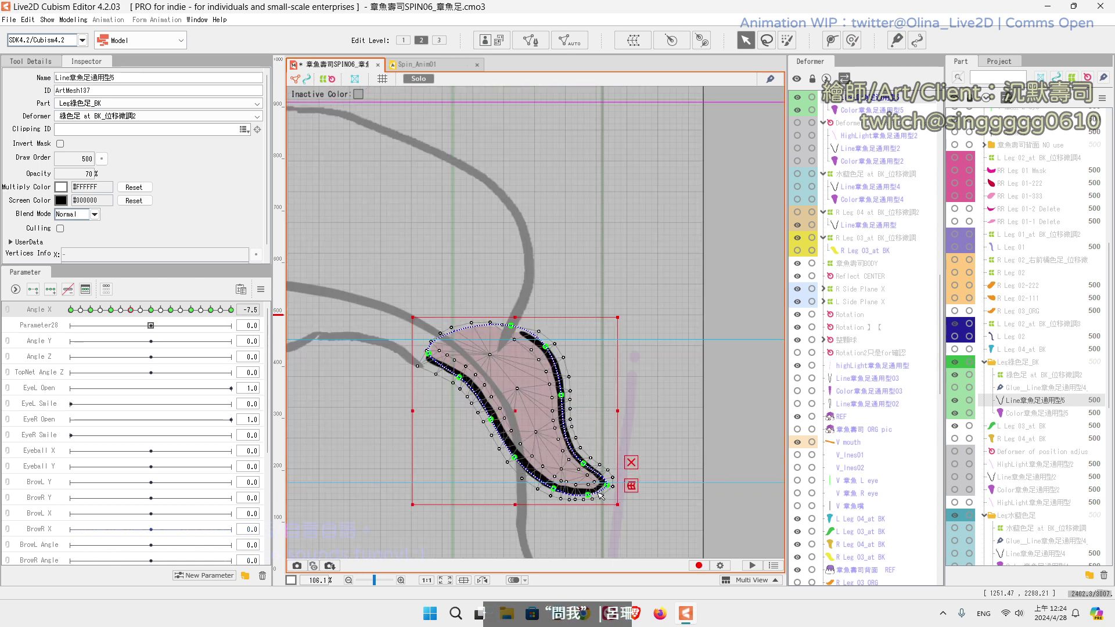
{"action": "left_click", "coordinate": [631, 476]}
{"action": "scroll", "coordinate": [604, 410], "scroll_direction": "down", "scroll_amount": 4}
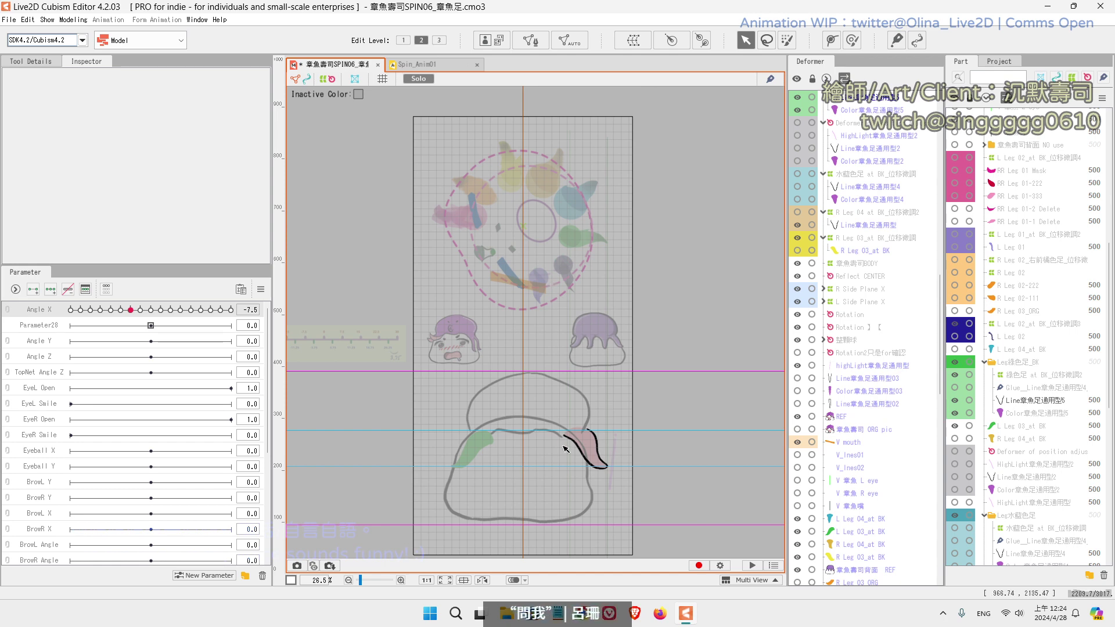
{"action": "scroll", "coordinate": [565, 449], "scroll_direction": "up", "scroll_amount": 4}
{"action": "left_click", "coordinate": [599, 452]}
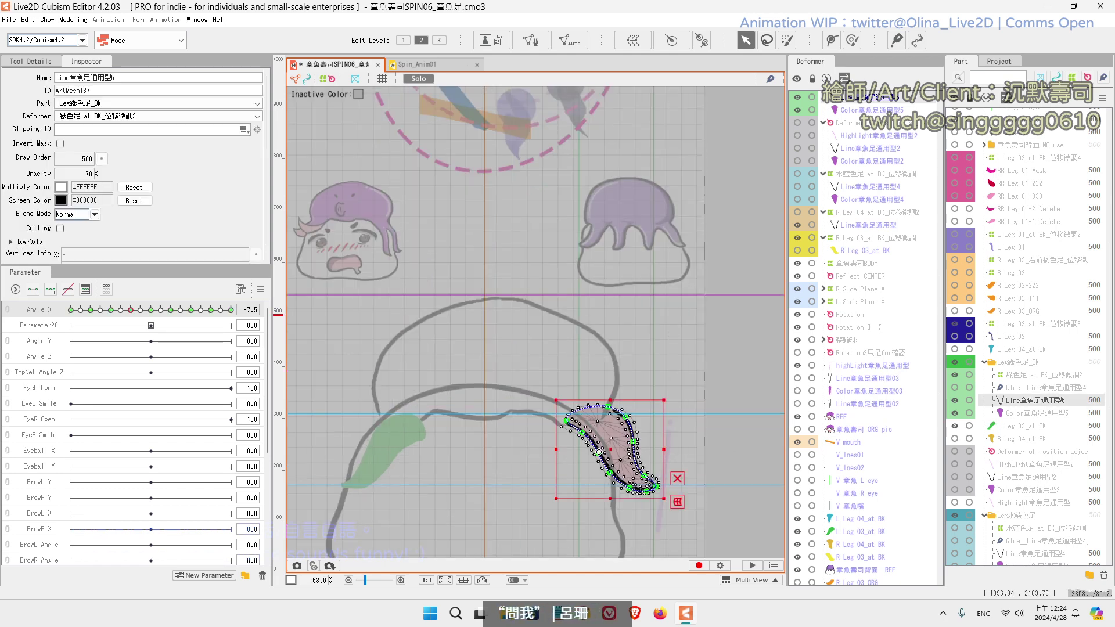
Step: At Angle X -7.5 and edit level 3, move the line's upper and side deform path points to fit the leg's color shape
{"action": "left_click", "coordinate": [439, 40]}
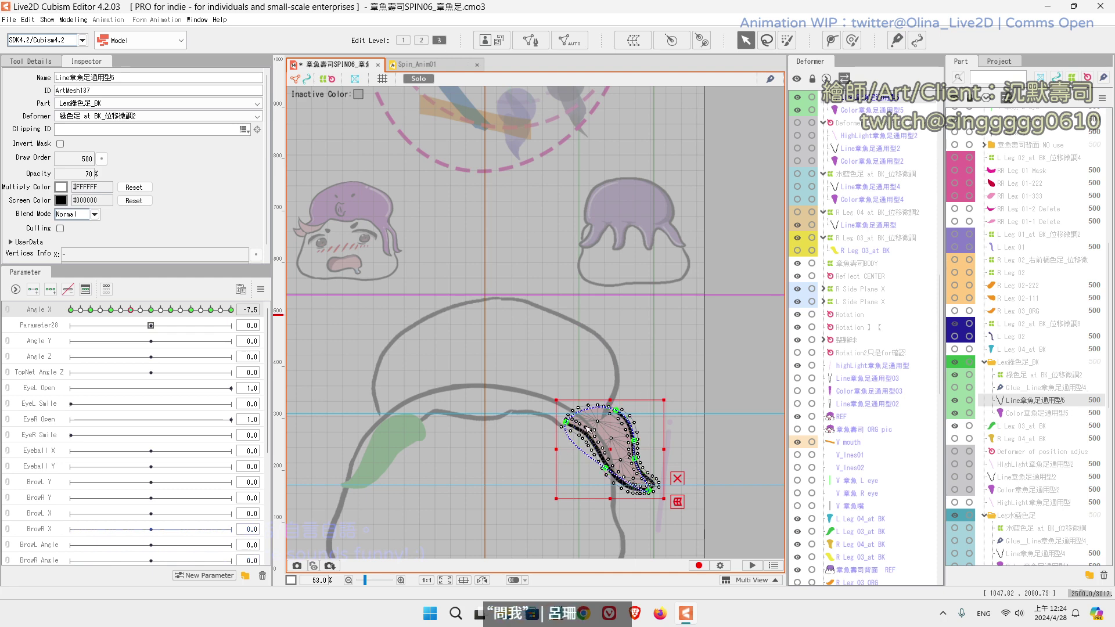
{"action": "left_click_drag", "start_coordinate": [569, 422], "coordinate": [606, 410]}
{"action": "left_click", "coordinate": [605, 468]}
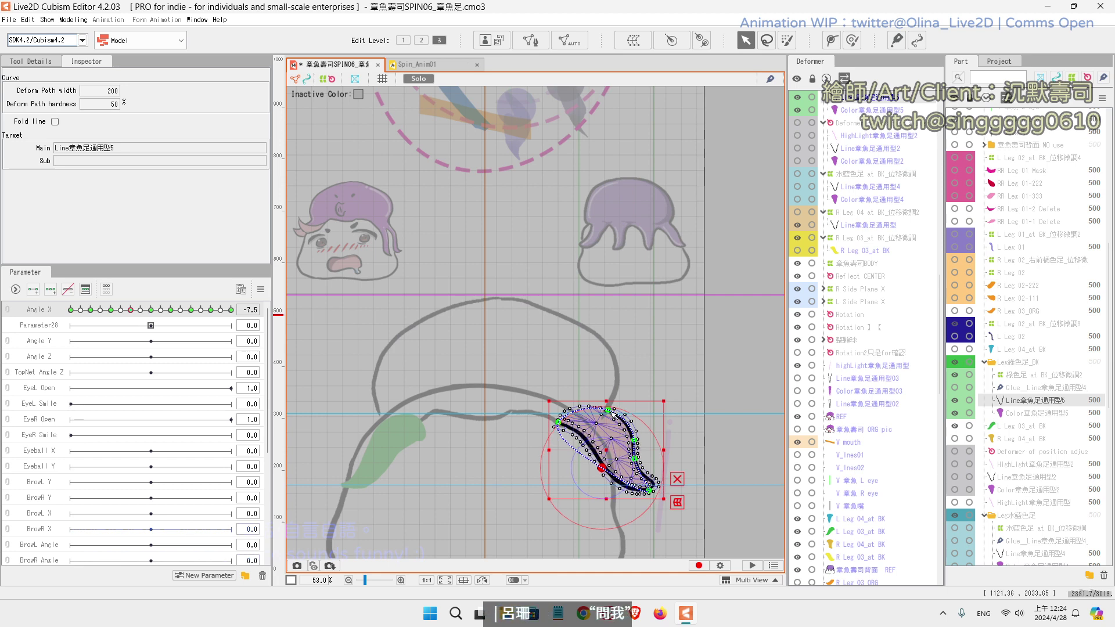
{"action": "left_click", "coordinate": [630, 440]}
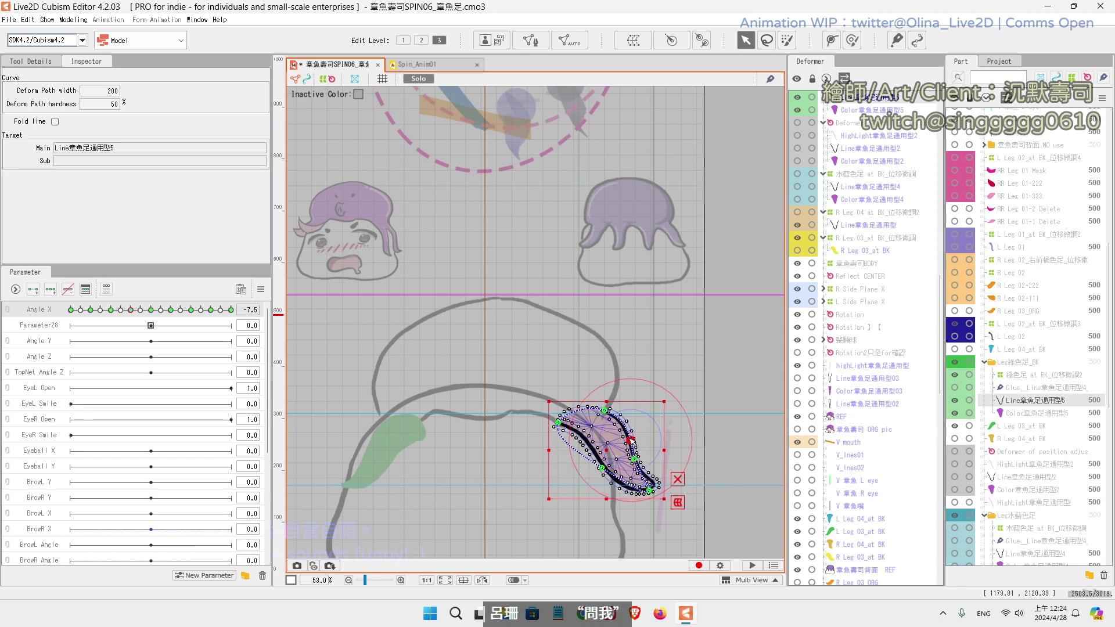
{"action": "key", "text": "Left"}
{"action": "left_click", "coordinate": [633, 460]}
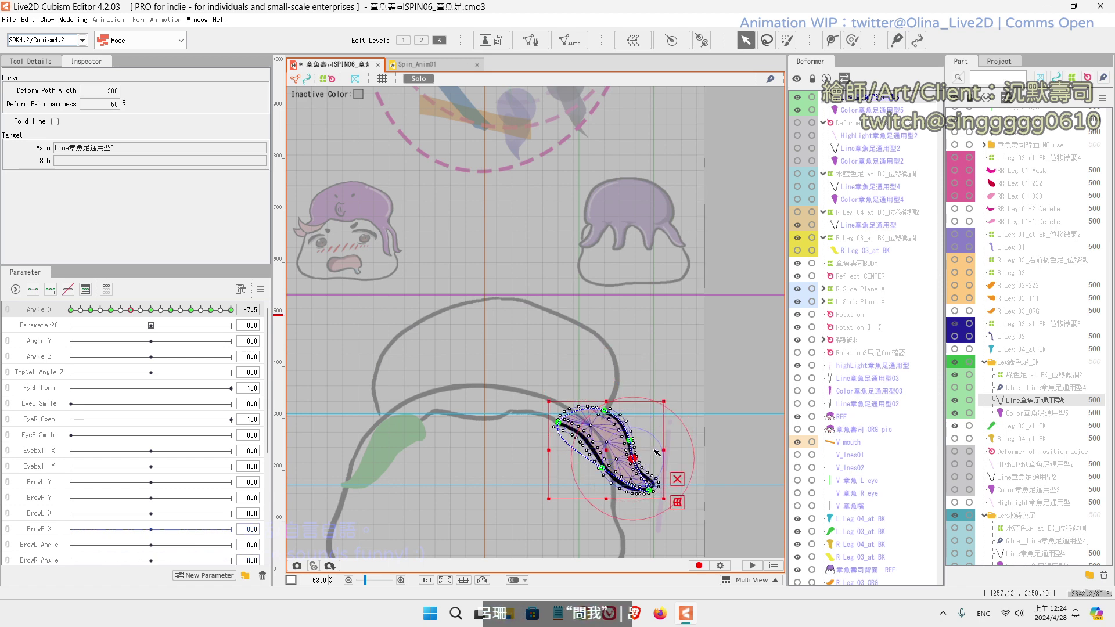
{"action": "scroll", "coordinate": [651, 438], "scroll_direction": "down", "scroll_amount": 1}
{"action": "left_click", "coordinate": [652, 440]}
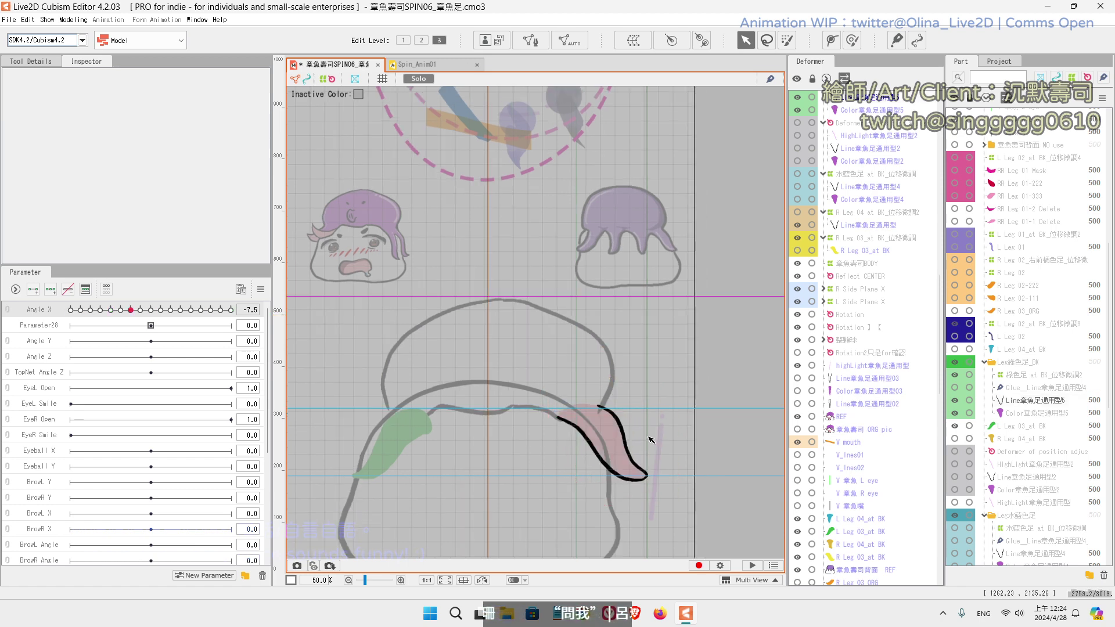
Step: Reselect Line章魚足通用型5 and sweep Angle X through the positive and negative keys to check how the leg line changes
{"action": "scroll", "coordinate": [649, 428], "scroll_direction": "down", "scroll_amount": 2}
{"action": "left_click_drag", "start_coordinate": [130, 309], "coordinate": [174, 313]}
{"action": "left_click", "coordinate": [1021, 403]}
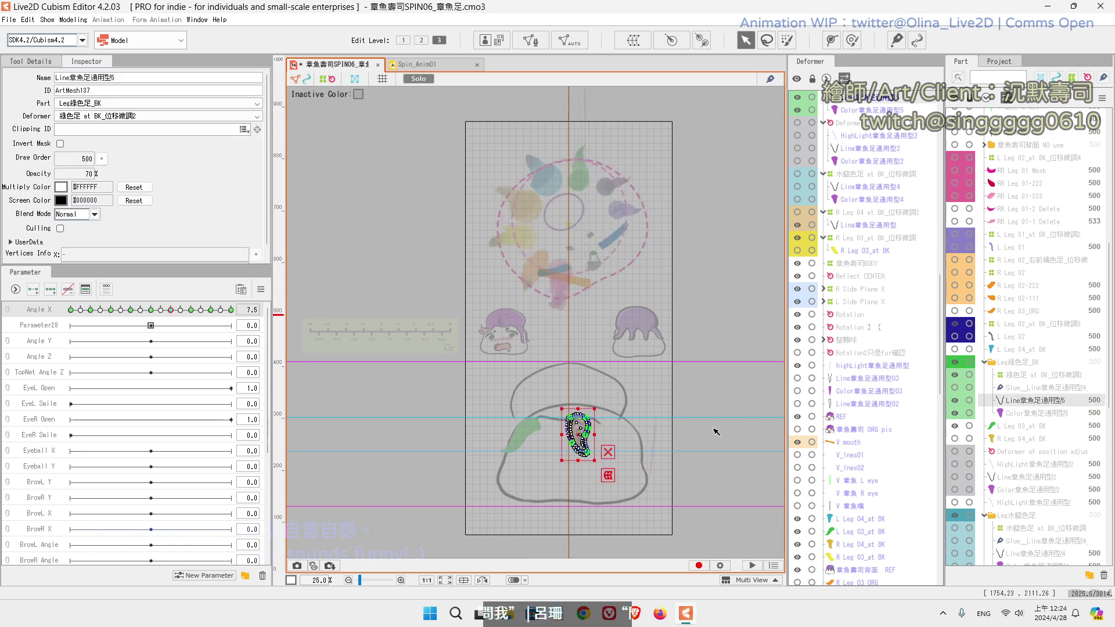
{"action": "scroll", "coordinate": [626, 447], "scroll_direction": "up", "scroll_amount": 2}
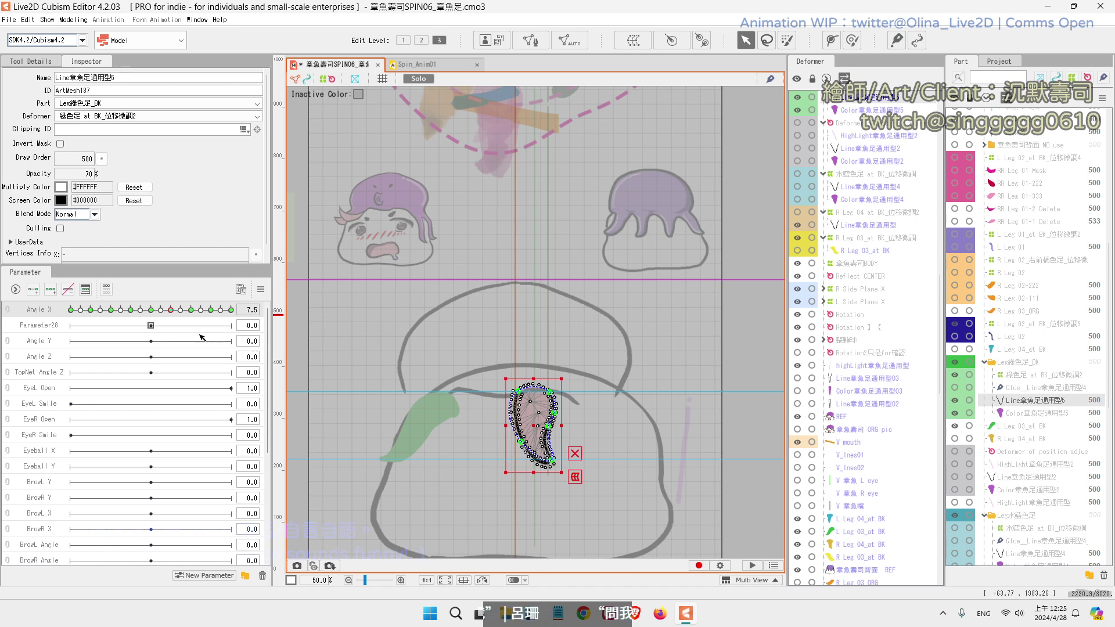
{"action": "left_click", "coordinate": [185, 310]}
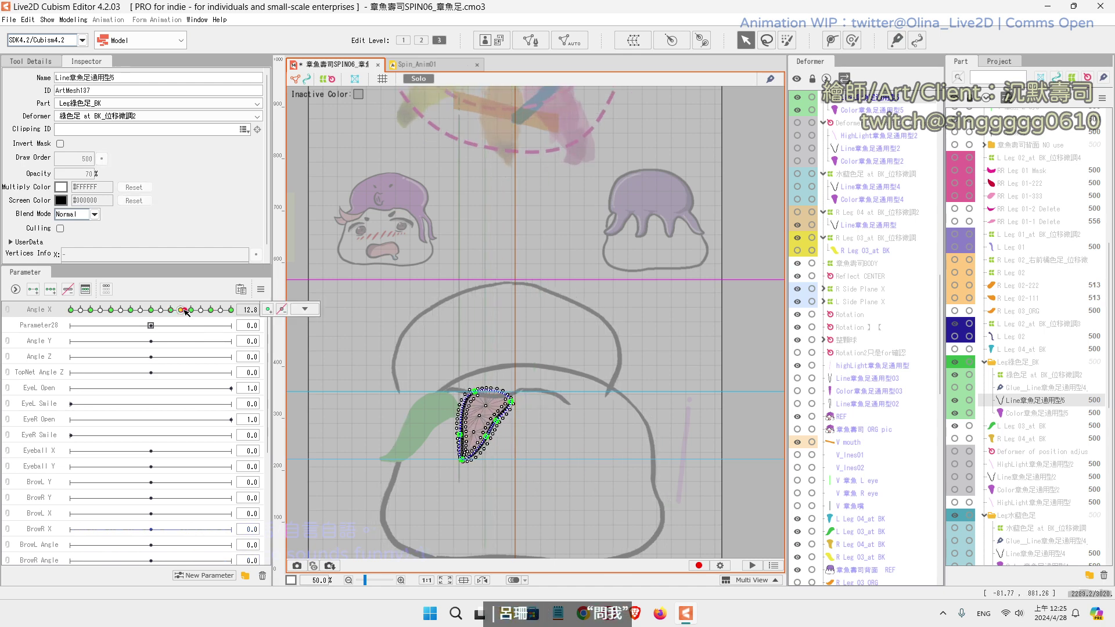
{"action": "left_click_drag", "start_coordinate": [186, 310], "coordinate": [120, 311]}
{"action": "left_click_drag", "start_coordinate": [99, 317], "coordinate": [97, 322]}
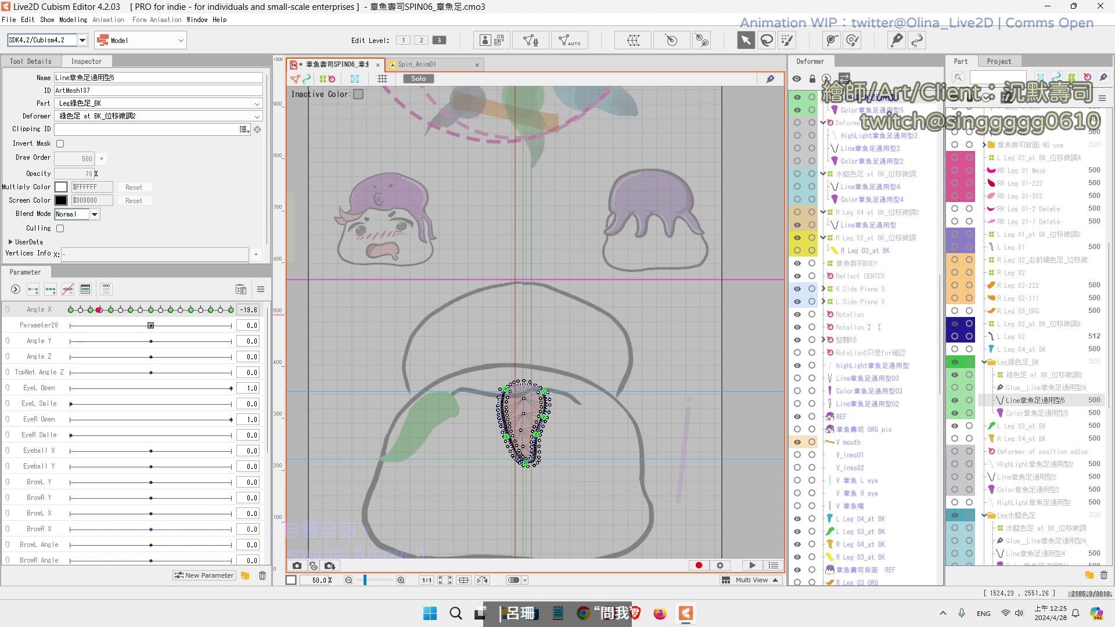
{"action": "key", "text": "alt+Tab"}
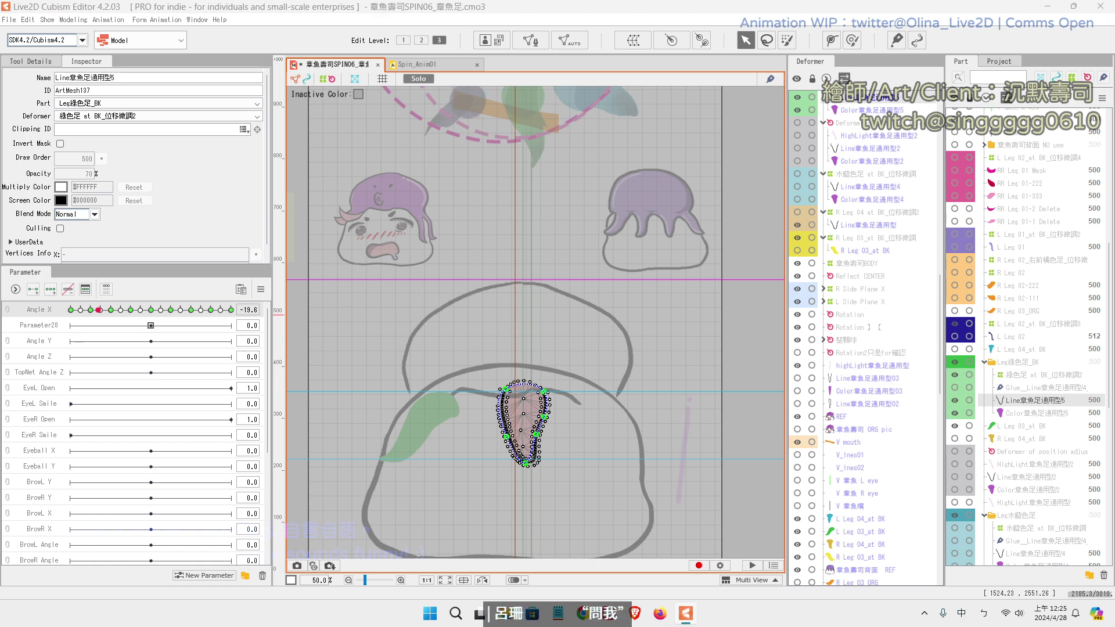
{"action": "key", "text": "alt+Tab"}
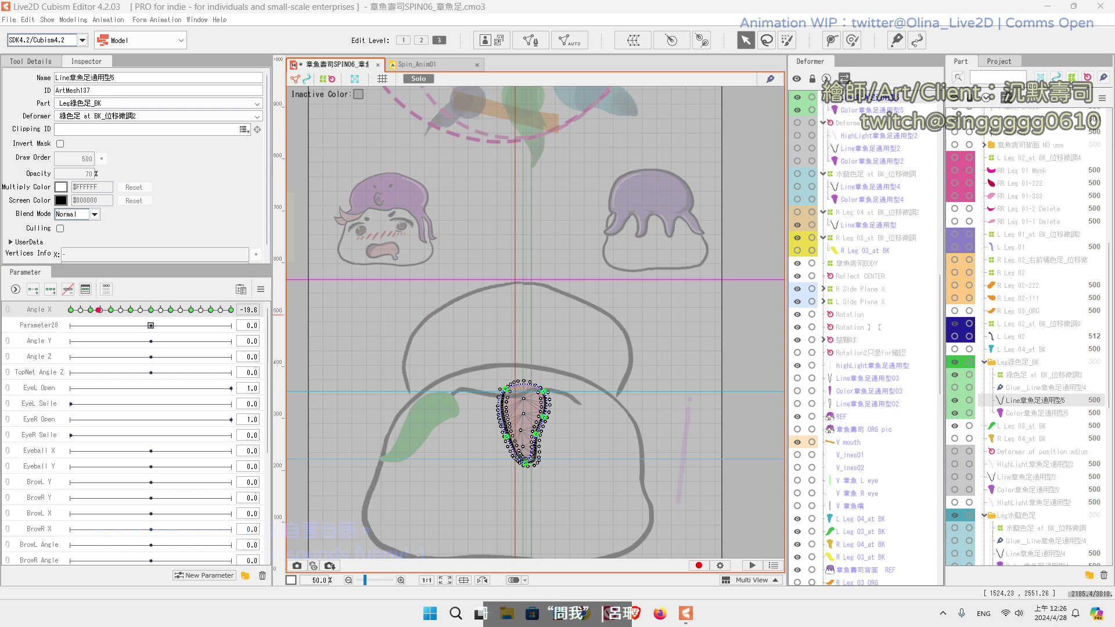
{"action": "key", "text": "alt+Tab"}
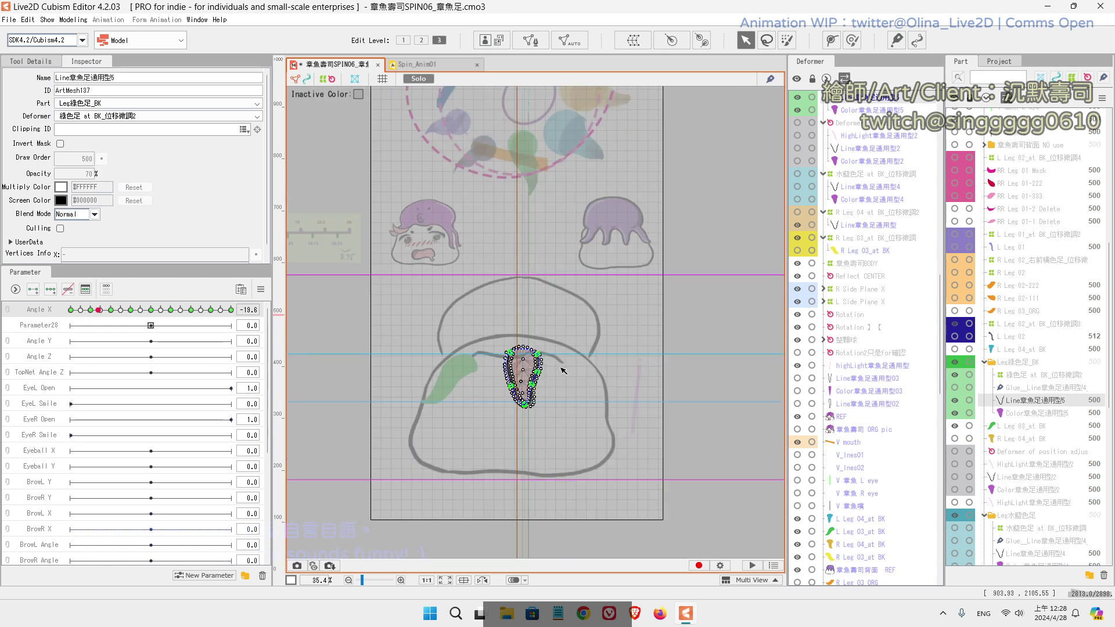
{"action": "scroll", "coordinate": [572, 391], "scroll_direction": "down", "scroll_amount": 2}
{"action": "scroll", "coordinate": [572, 391], "scroll_direction": "up", "scroll_amount": 2}
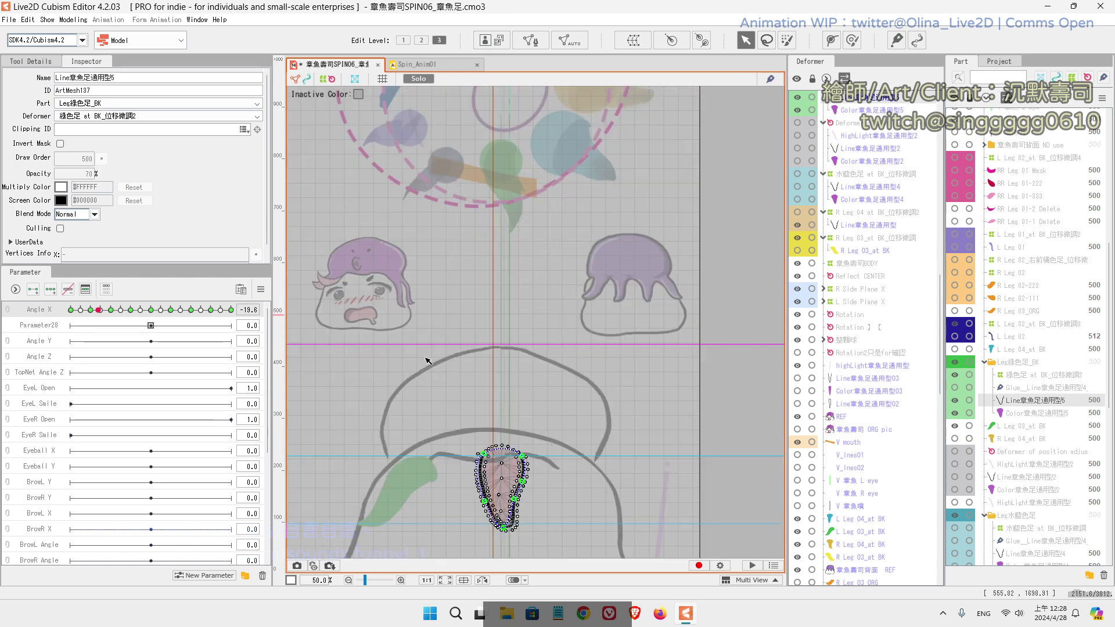
Step: With the selection display hidden, compare the leg line across the Angle X keys from -30 upward, ending at -15 with the selection shown again
{"action": "left_click", "coordinate": [71, 310]}
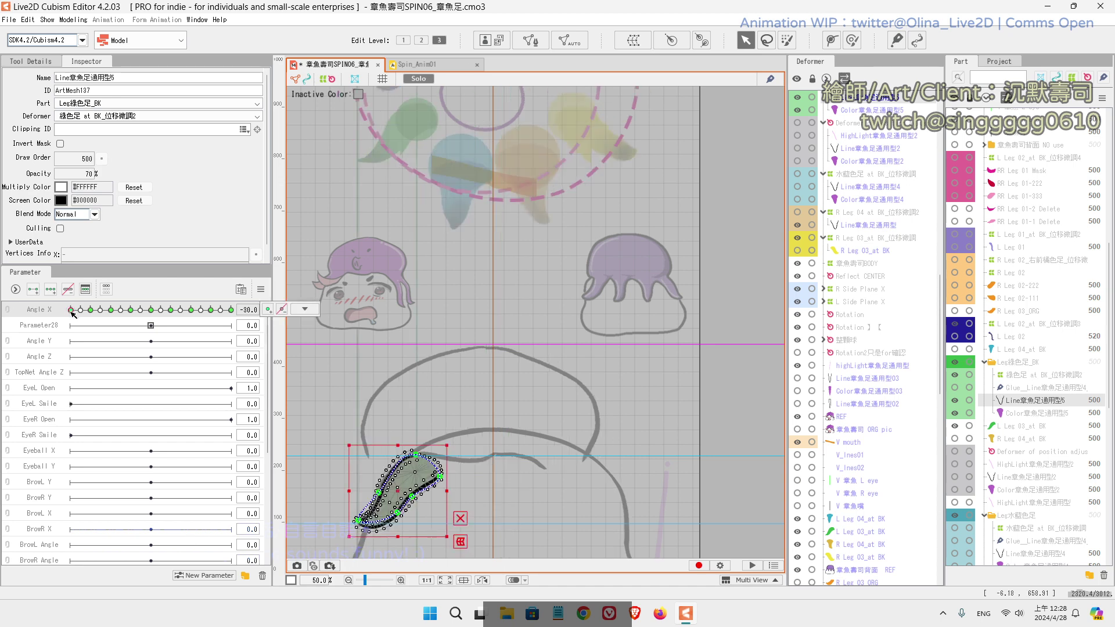
{"action": "left_click_drag", "start_coordinate": [71, 310], "coordinate": [109, 326]}
{"action": "key", "text": "ctrl+h"}
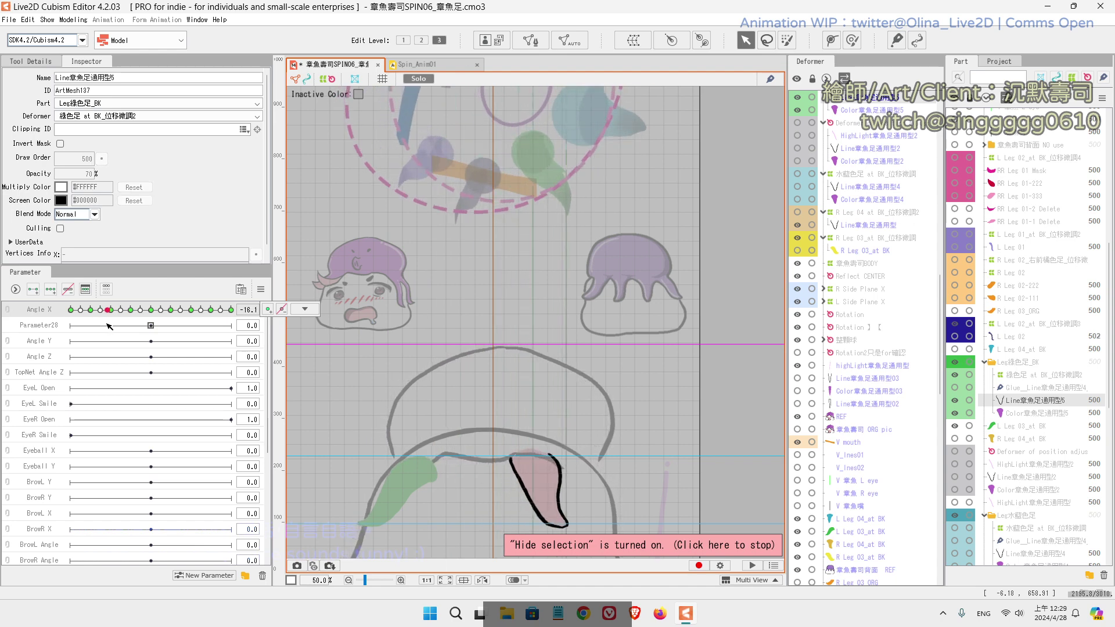
{"action": "left_click_drag", "start_coordinate": [109, 327], "coordinate": [116, 314]}
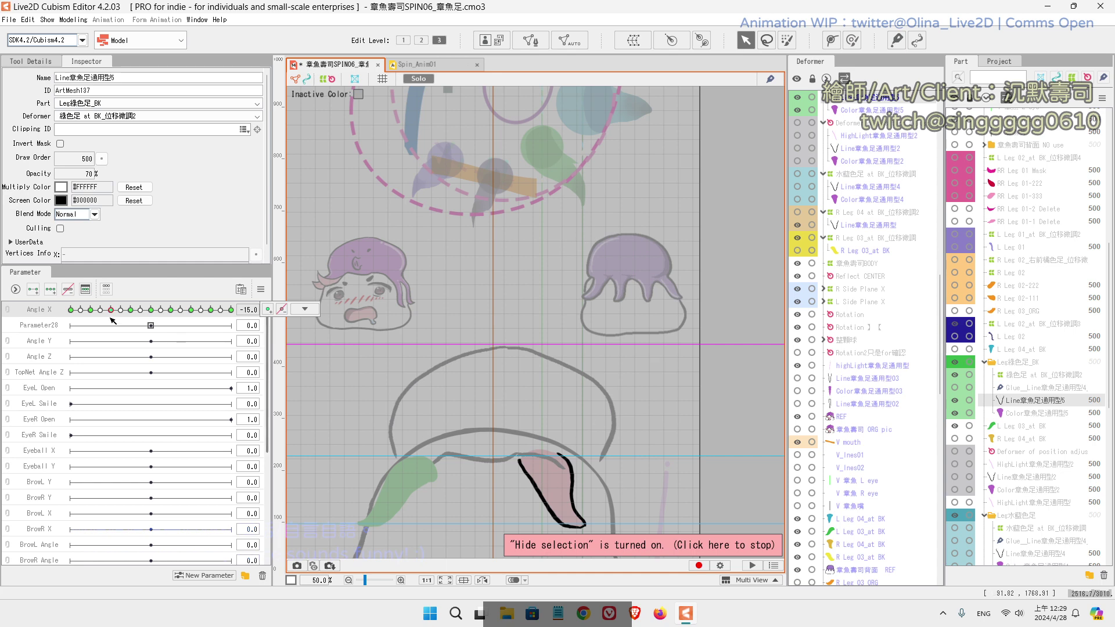
{"action": "left_click_drag", "start_coordinate": [116, 313], "coordinate": [173, 325]}
{"action": "scroll", "coordinate": [440, 344], "scroll_direction": "down", "scroll_amount": 3}
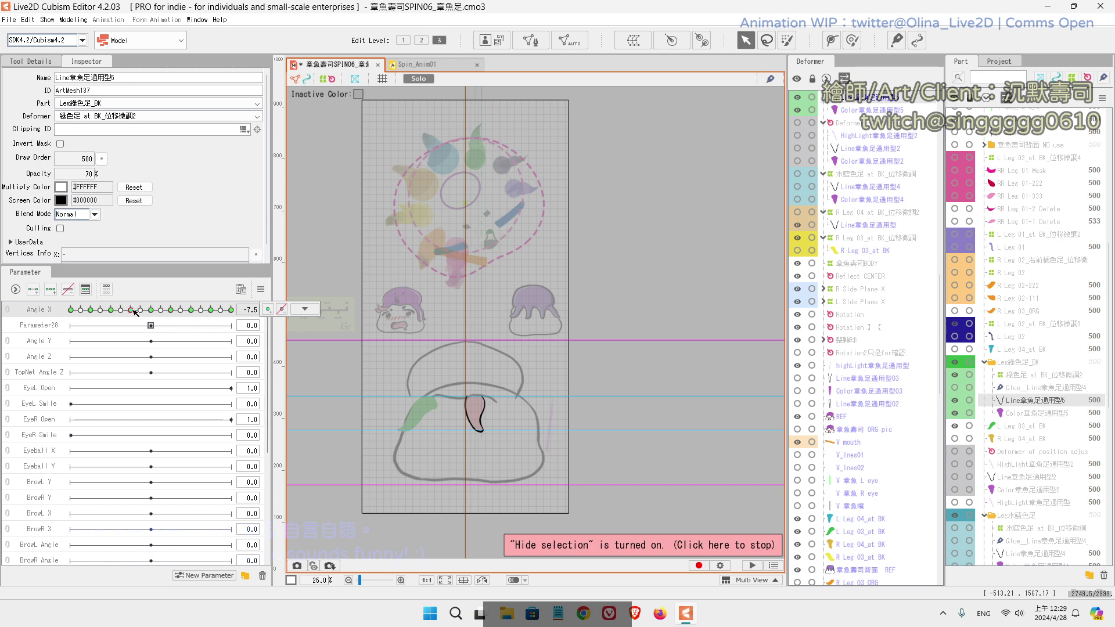
{"action": "left_click", "coordinate": [133, 310]}
{"action": "left_click_drag", "start_coordinate": [133, 313], "coordinate": [93, 315]}
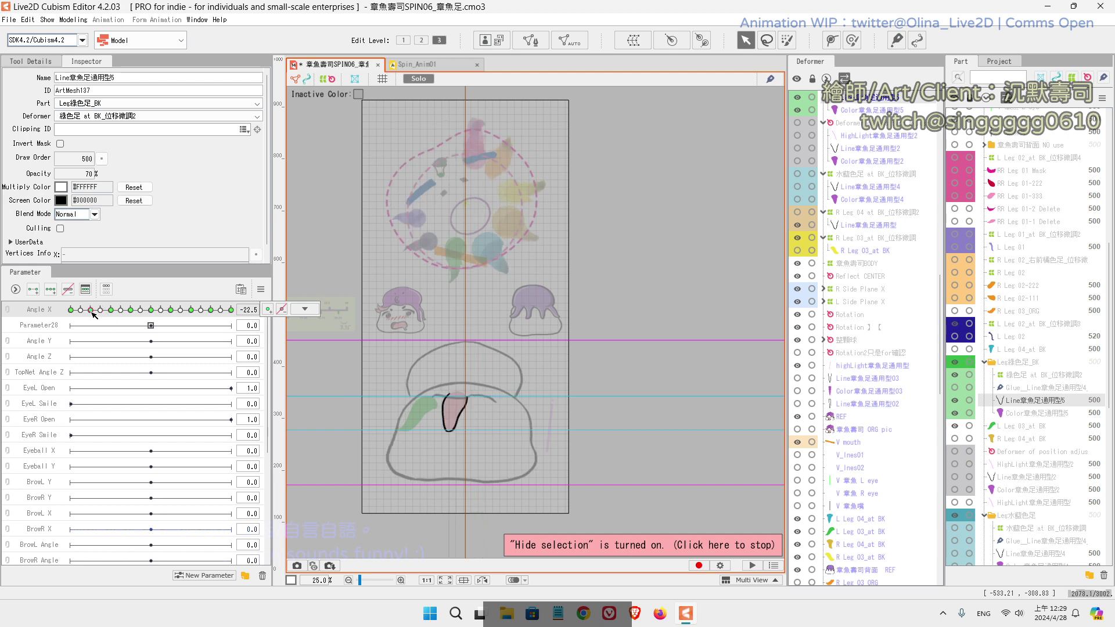
{"action": "left_click", "coordinate": [117, 312]}
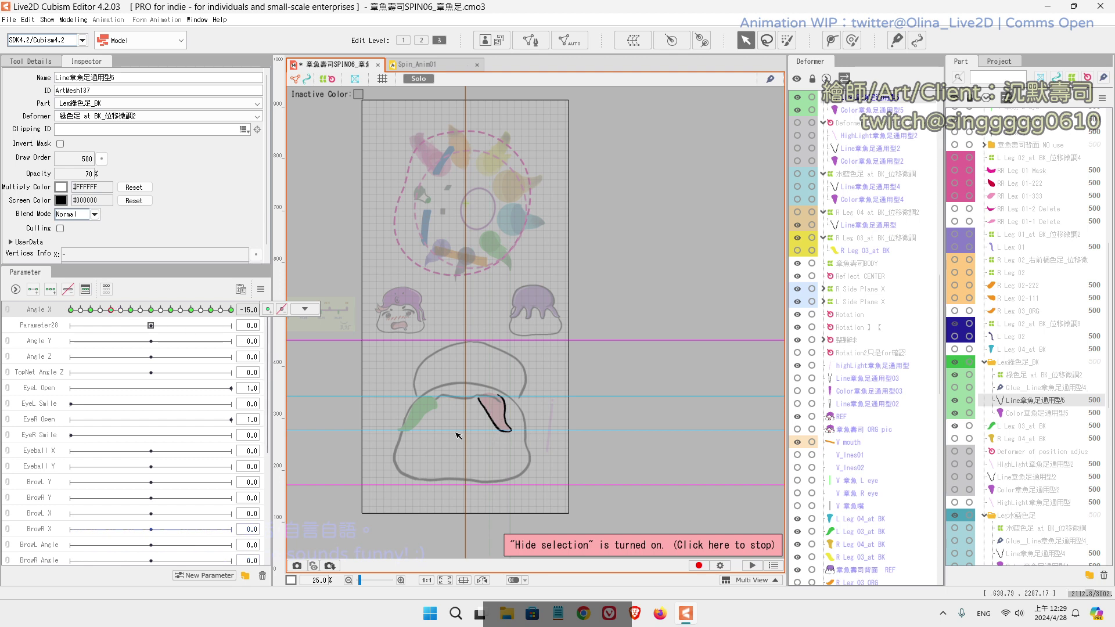
{"action": "scroll", "coordinate": [513, 418], "scroll_direction": "up", "scroll_amount": 3}
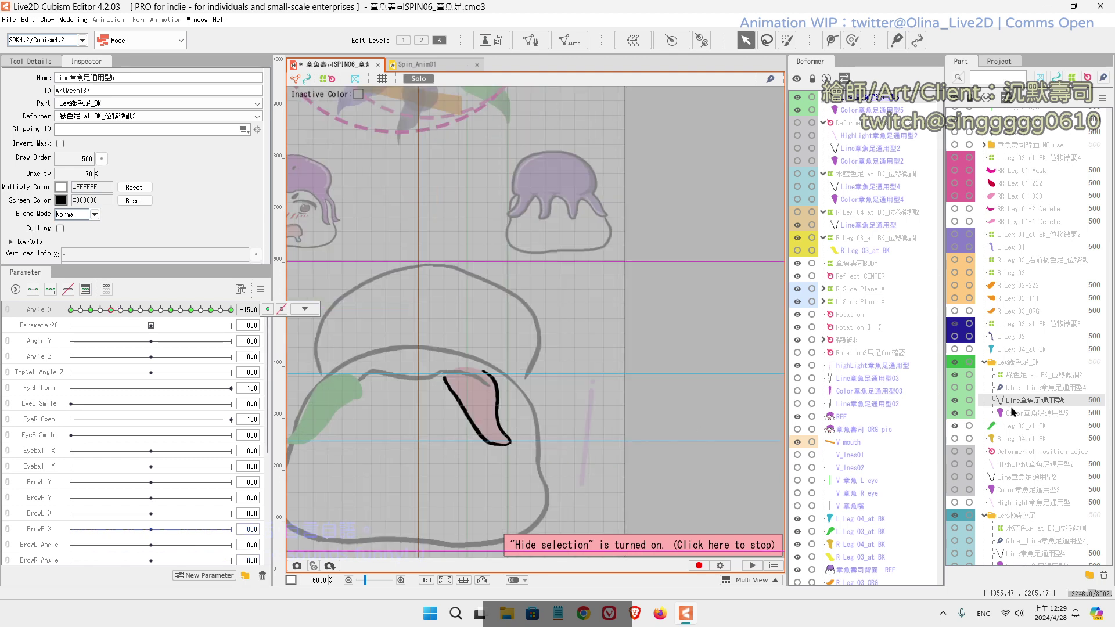
{"action": "key", "text": "ctrl+h"}
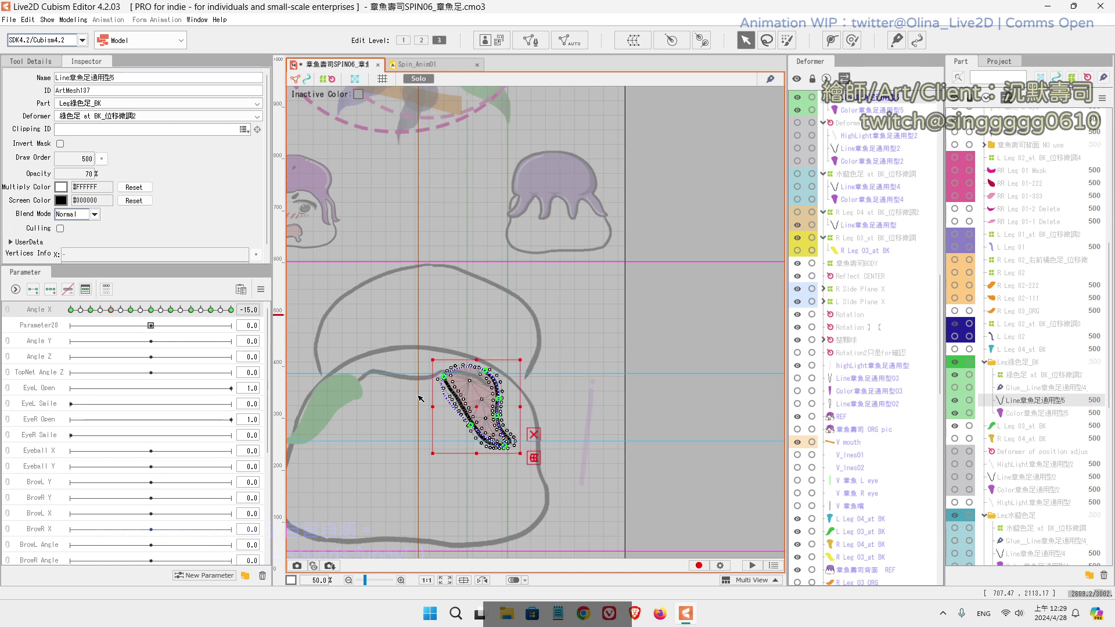
{"action": "scroll", "coordinate": [470, 415], "scroll_direction": "up", "scroll_amount": 3}
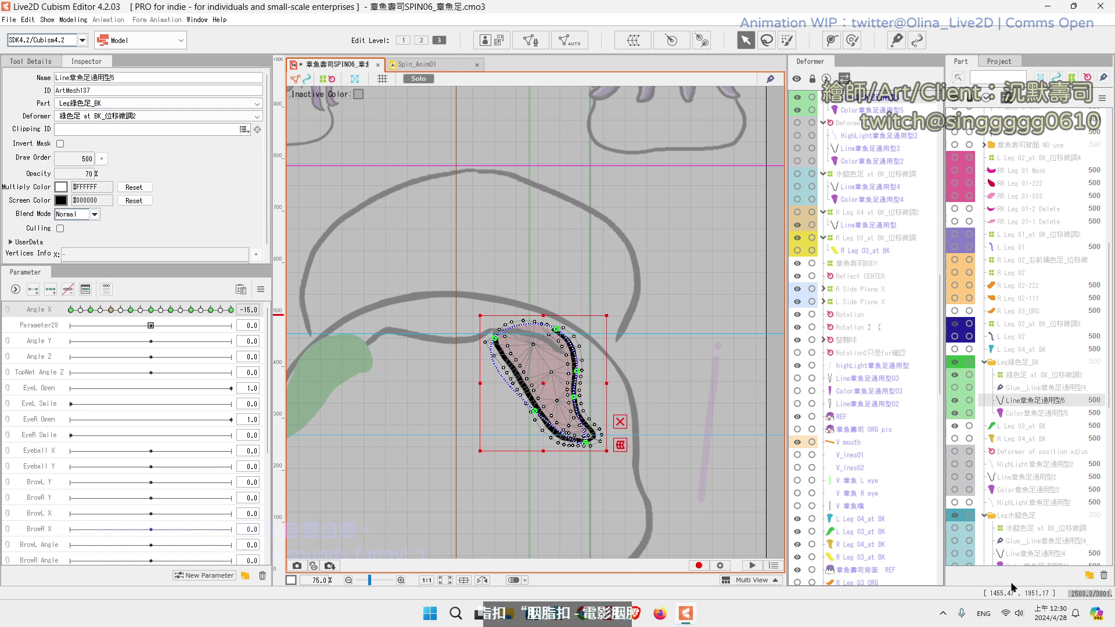
{"action": "left_click", "coordinate": [1012, 613]}
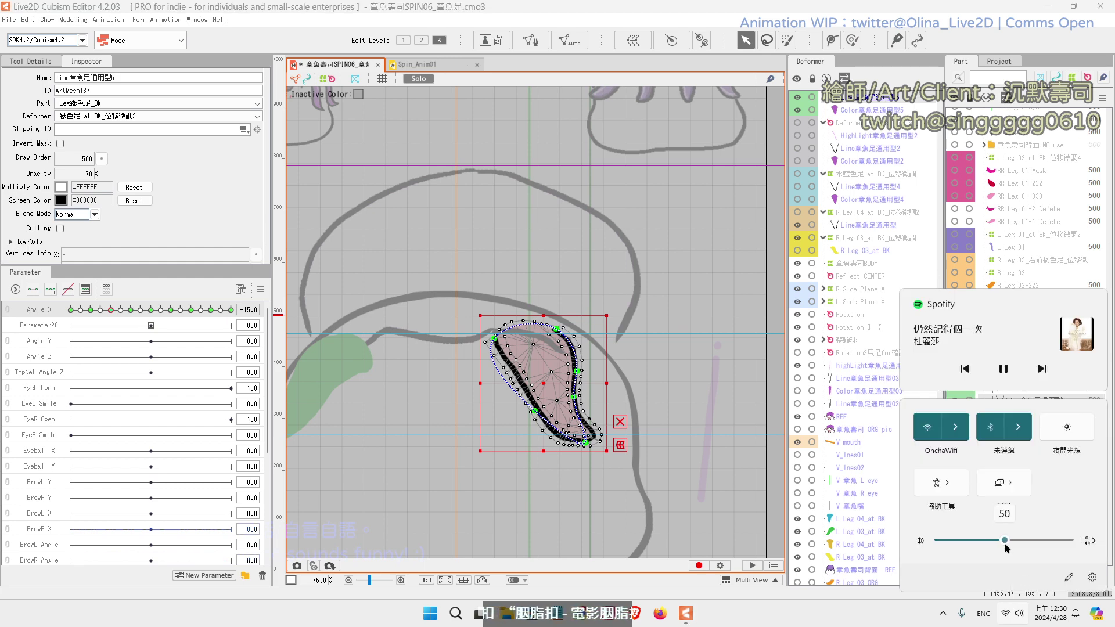
{"action": "left_click", "coordinate": [565, 12]}
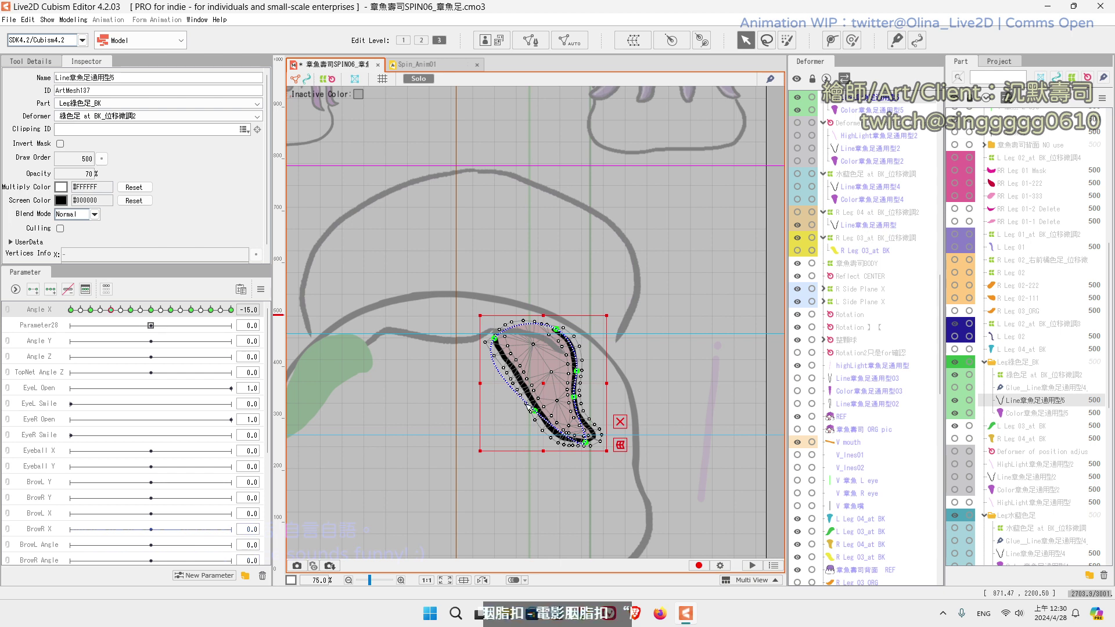
Step: At Angle X -15, add a deform path point on the line's left edge and reposition that edge's path points along the stroke without deforming it
{"action": "left_click", "coordinate": [832, 40]}
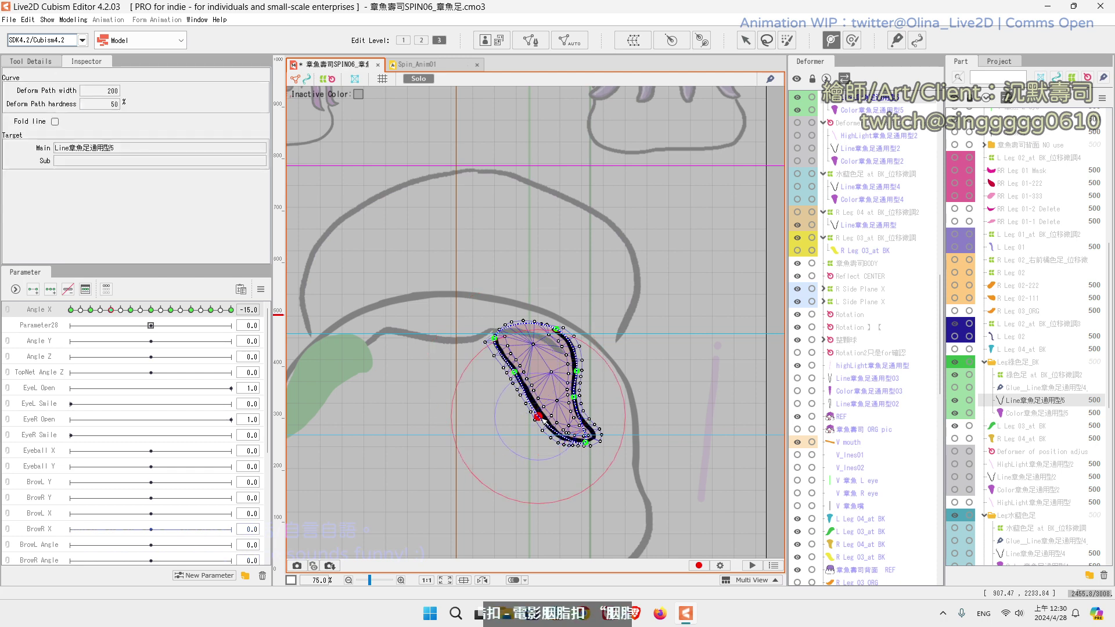
{"action": "left_click_drag", "start_coordinate": [586, 442], "coordinate": [526, 352]}
{"action": "scroll", "coordinate": [593, 447], "scroll_direction": "up", "scroll_amount": 1}
{"action": "scroll", "coordinate": [572, 479], "scroll_direction": "up", "scroll_amount": 1}
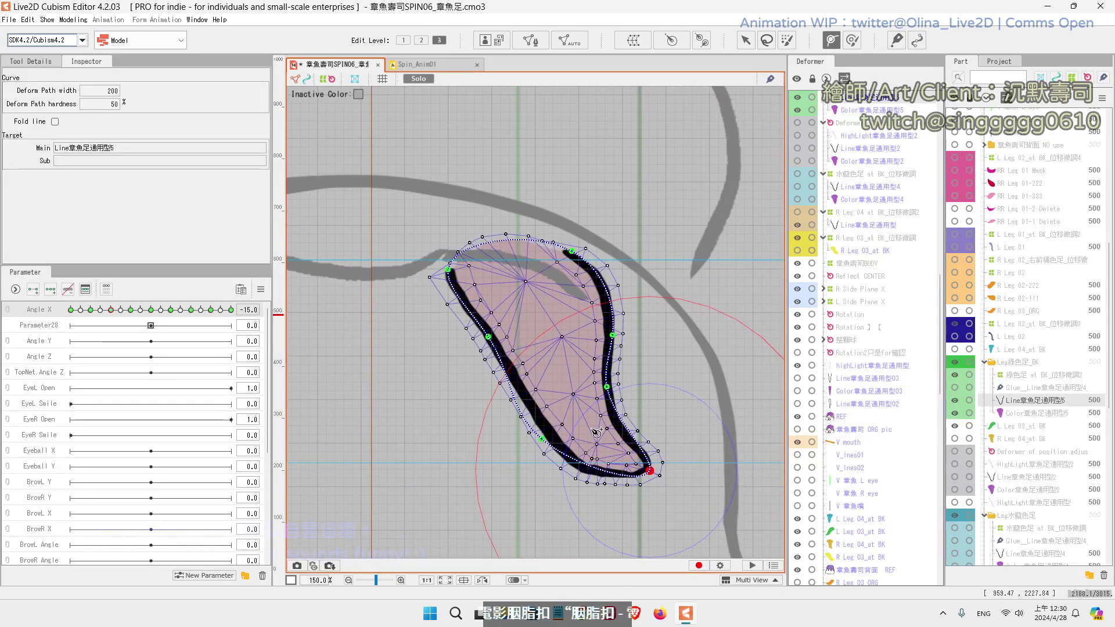
{"action": "left_click_drag", "start_coordinate": [542, 440], "coordinate": [560, 459]}
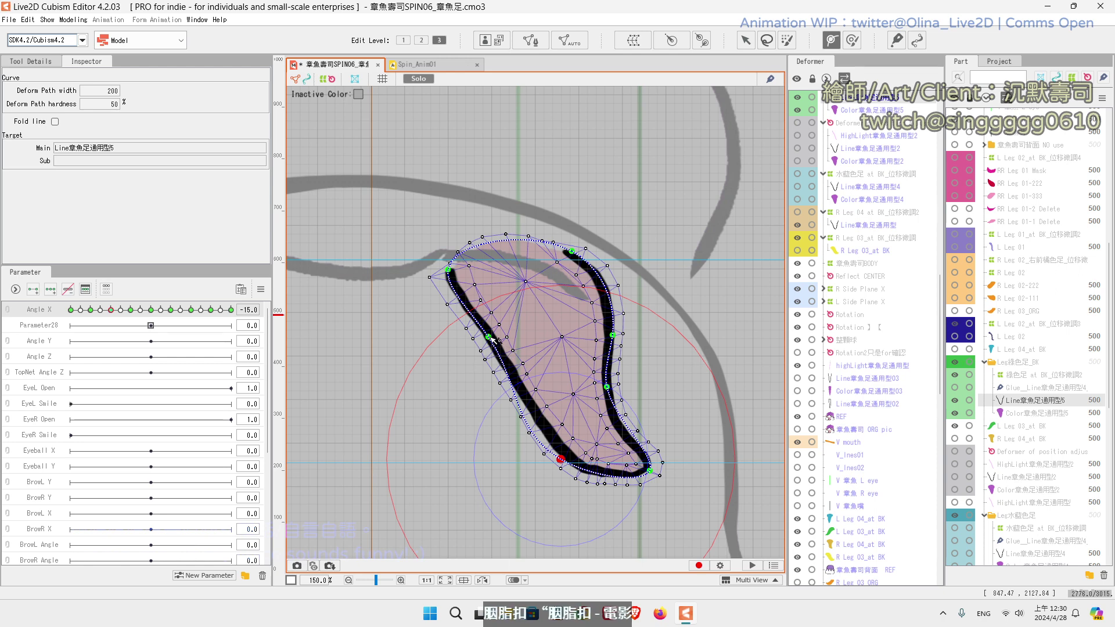
{"action": "left_click_drag", "start_coordinate": [489, 337], "coordinate": [498, 350]}
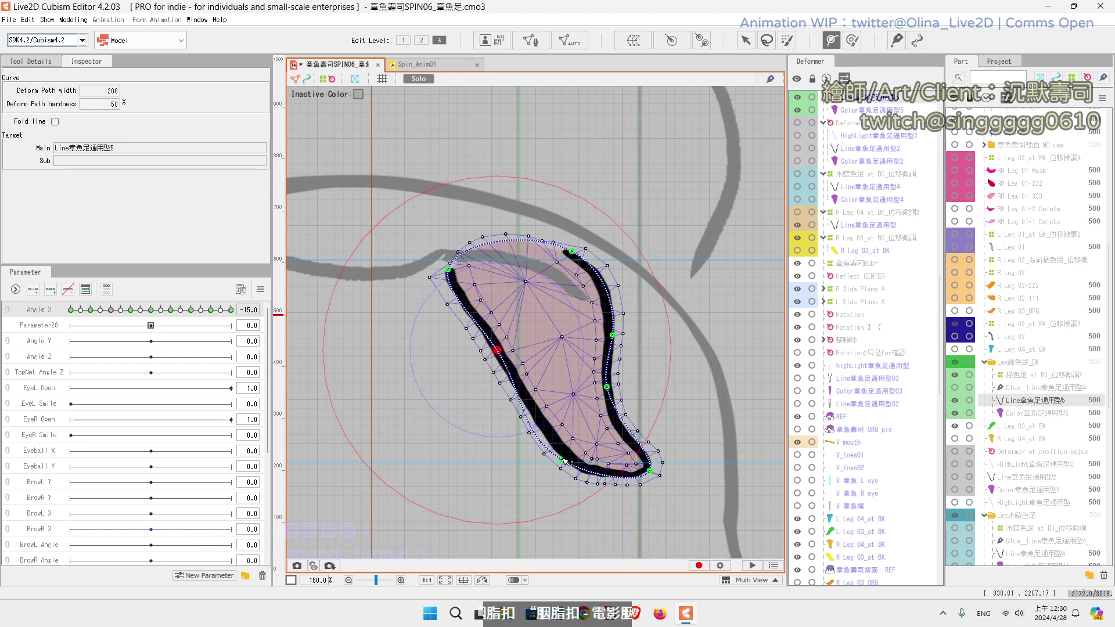
{"action": "left_click_drag", "start_coordinate": [562, 459], "coordinate": [566, 457]}
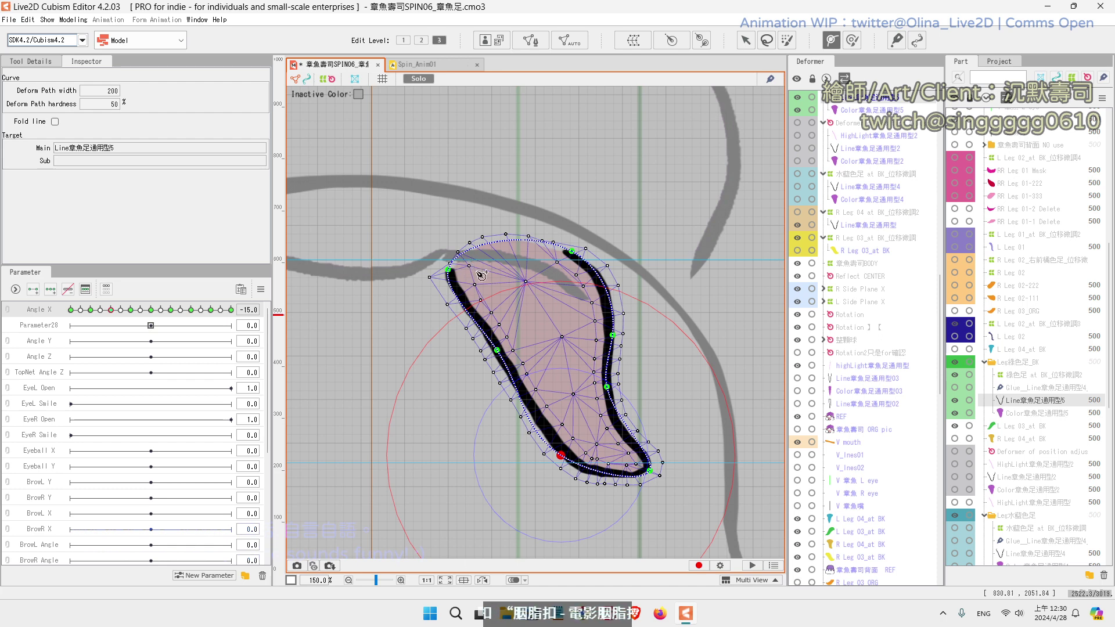
Step: Curve the line's left edge by moving its middle deform path point into the leg and its lower point slightly outward
{"action": "left_click", "coordinate": [746, 40]}
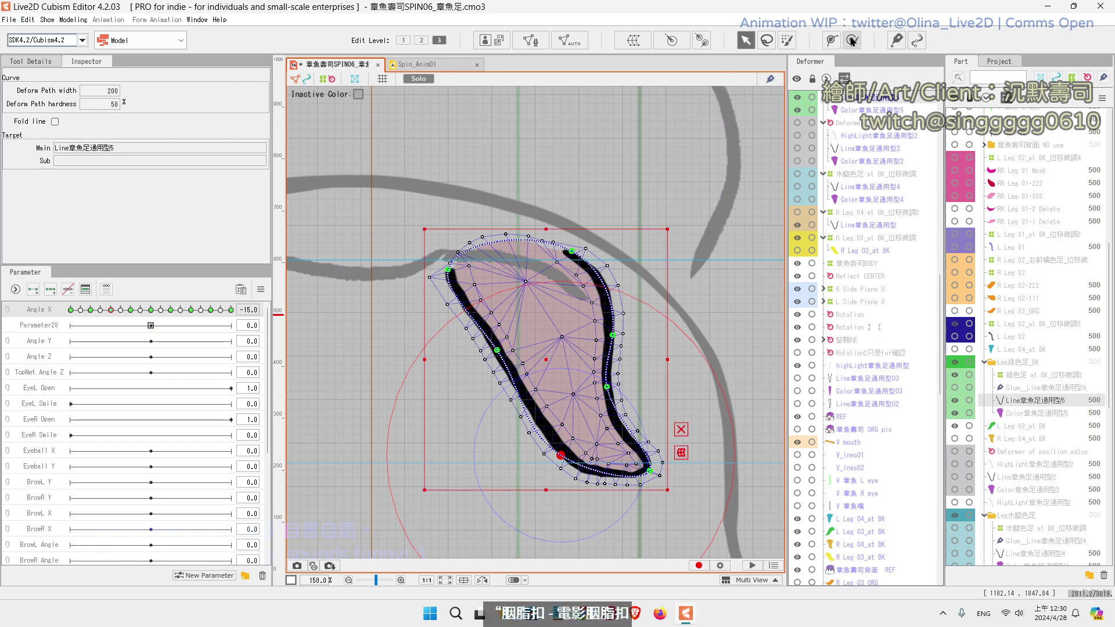
{"action": "left_click", "coordinate": [852, 40]}
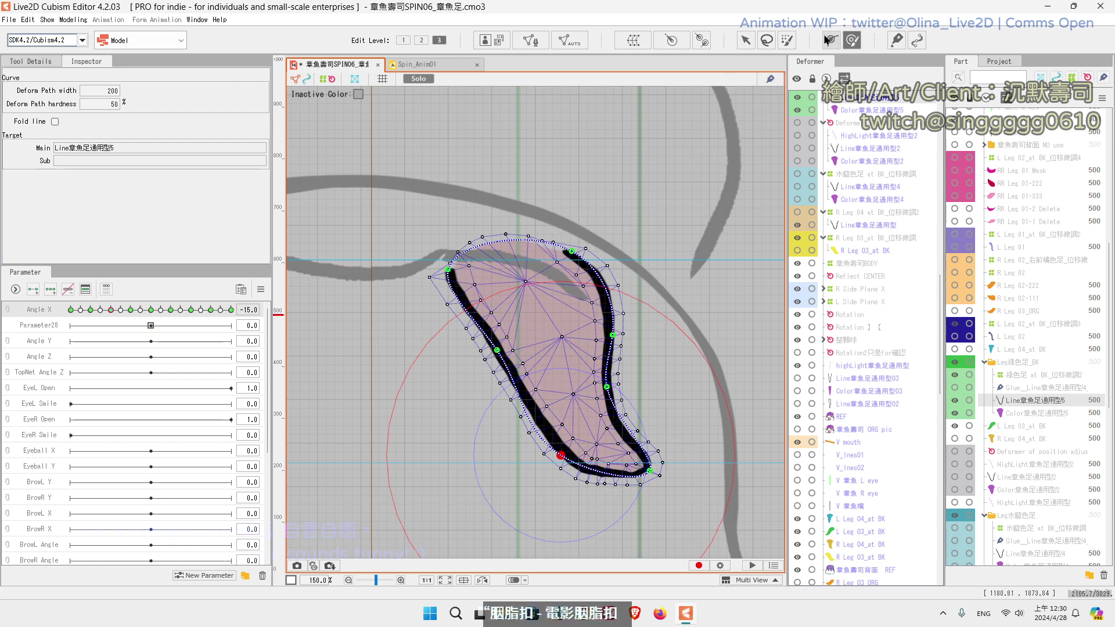
{"action": "left_click", "coordinate": [745, 40]}
{"action": "left_click", "coordinate": [832, 38]}
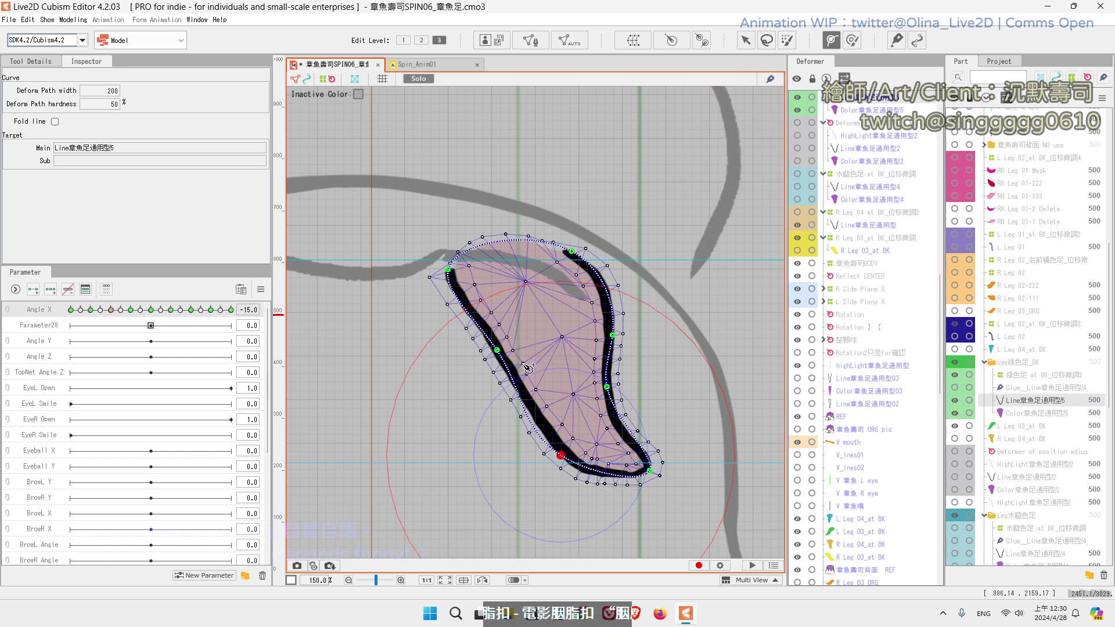
{"action": "left_click", "coordinate": [746, 40]}
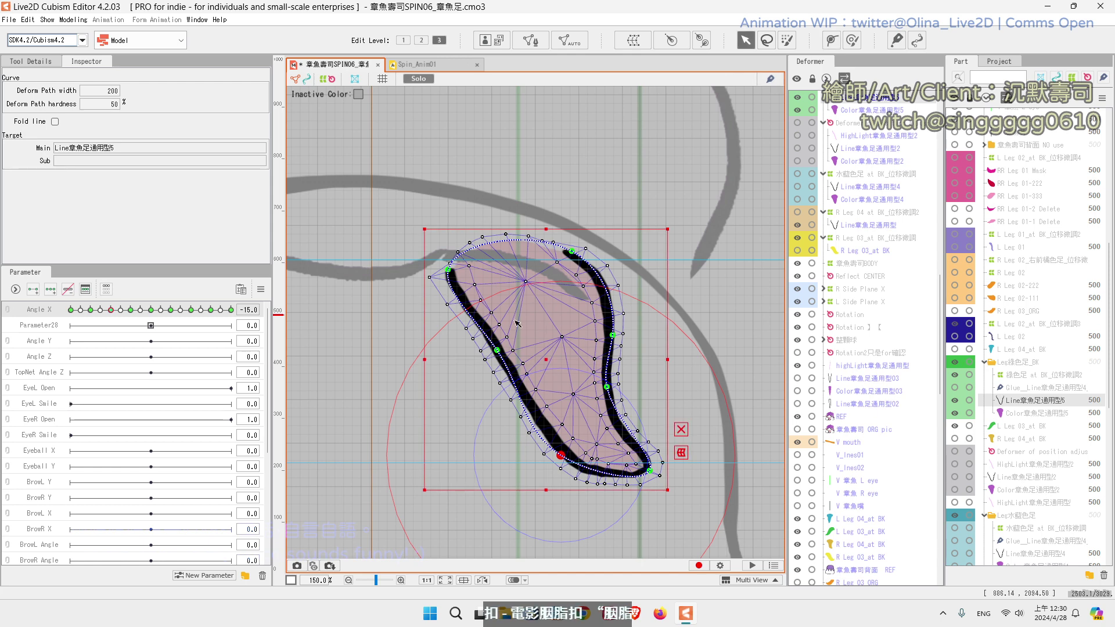
{"action": "left_click_drag", "start_coordinate": [498, 350], "coordinate": [507, 344]}
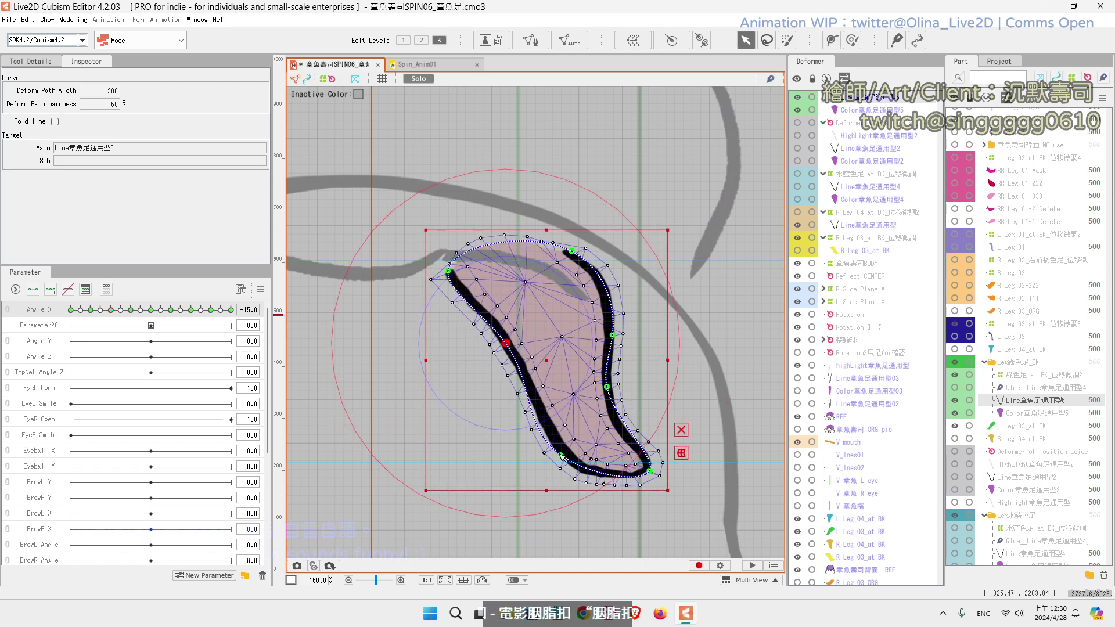
{"action": "left_click_drag", "start_coordinate": [561, 457], "coordinate": [554, 458]}
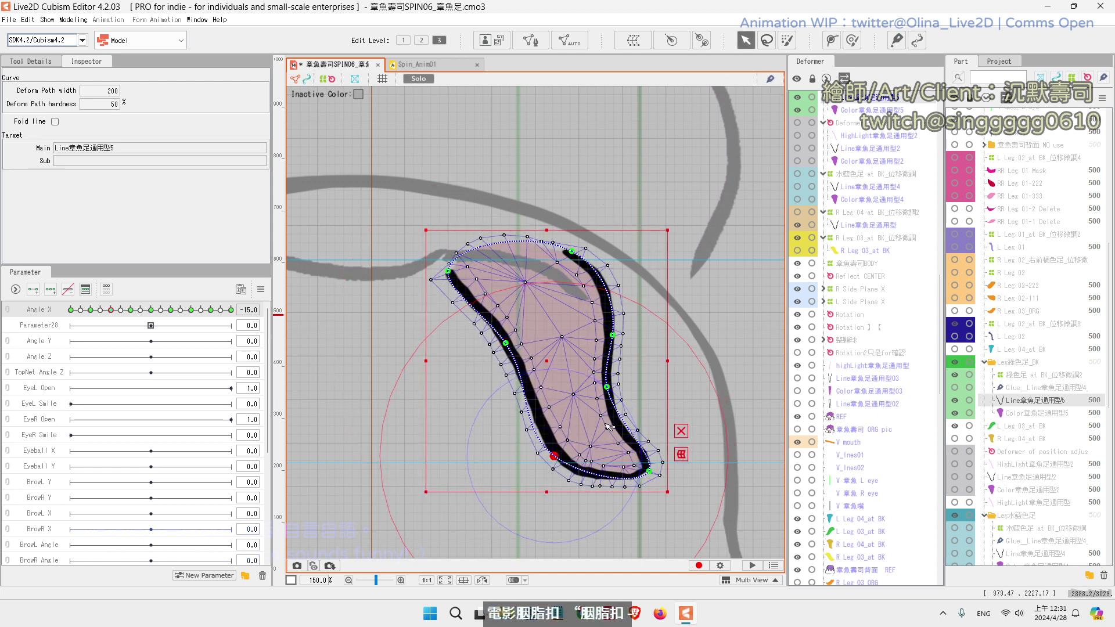
Step: With the selection display hidden, use the Deform Brush to reshape the leg line's left edge, pulling its upper end inward at Angle X -15
{"action": "scroll", "coordinate": [608, 426], "scroll_direction": "down", "scroll_amount": 2}
{"action": "scroll", "coordinate": [590, 414], "scroll_direction": "up", "scroll_amount": 1}
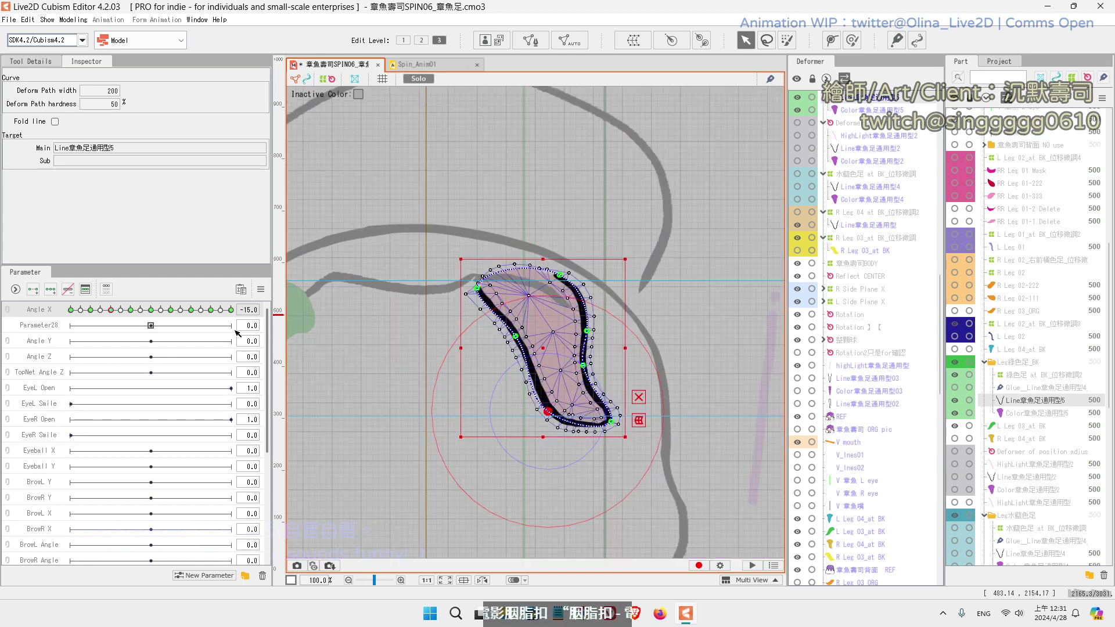
{"action": "left_click", "coordinate": [852, 40]}
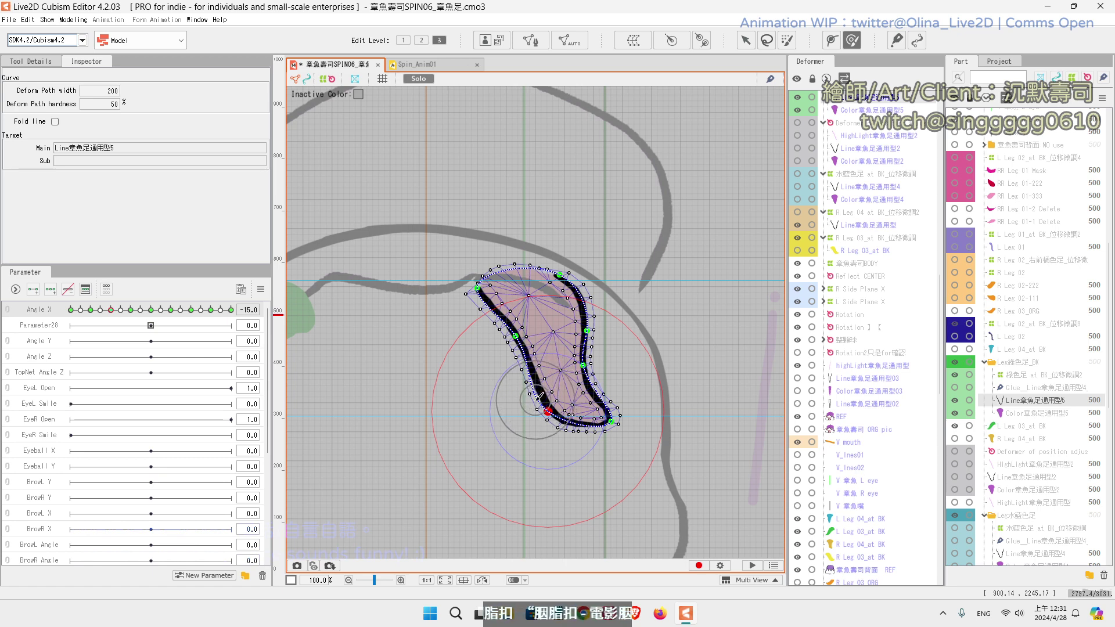
{"action": "key", "text": "ctrl+h"}
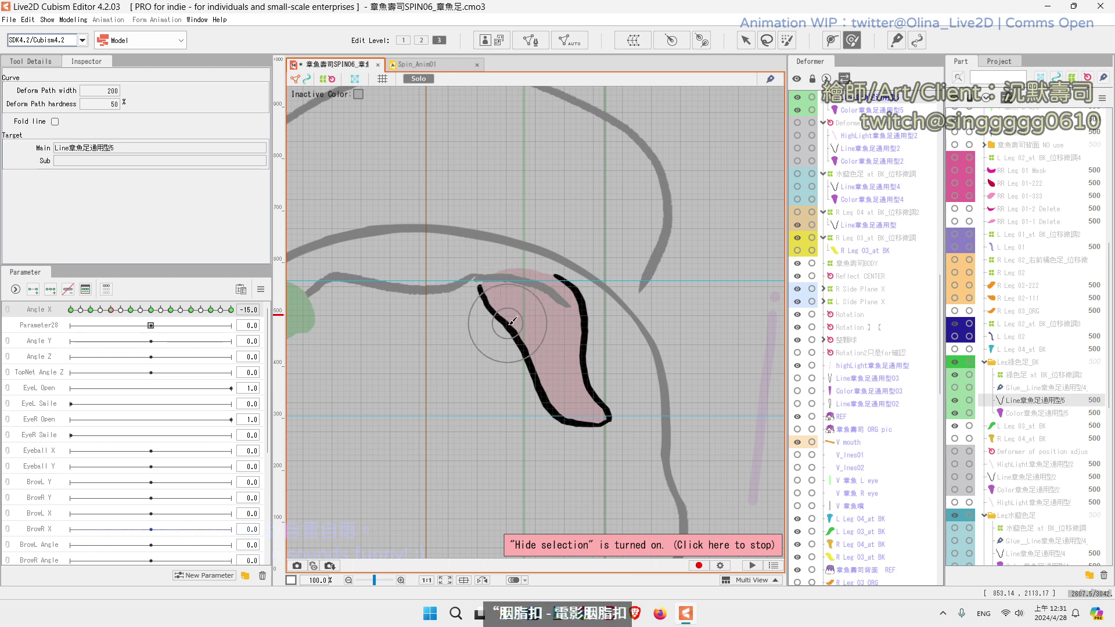
{"action": "left_click", "coordinate": [540, 338]}
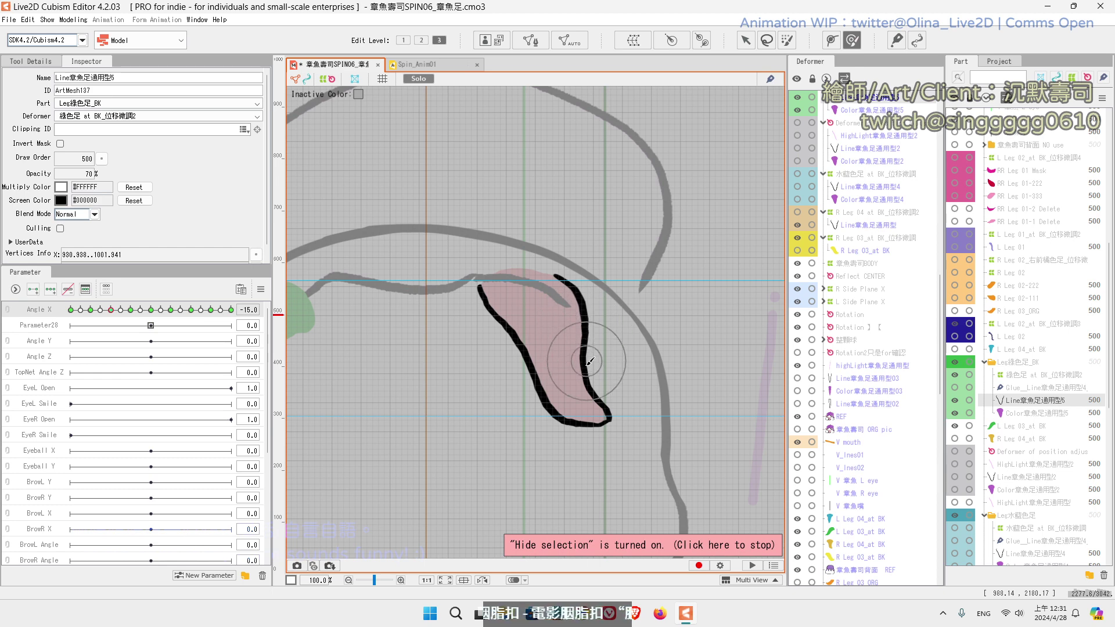
{"action": "mouse_move", "coordinate": [566, 430]}
{"action": "left_mouse_down"}
{"action": "mouse_move", "coordinate": [602, 421]}
{"action": "mouse_move", "coordinate": [569, 416]}
{"action": "mouse_move", "coordinate": [576, 432]}
{"action": "mouse_move", "coordinate": [555, 417]}
{"action": "mouse_move", "coordinate": [565, 435]}
{"action": "mouse_move", "coordinate": [586, 430]}
{"action": "mouse_move", "coordinate": [579, 419]}
{"action": "mouse_move", "coordinate": [607, 389]}
{"action": "mouse_move", "coordinate": [519, 345]}
{"action": "mouse_move", "coordinate": [512, 354]}
{"action": "mouse_move", "coordinate": [528, 312]}
{"action": "mouse_move", "coordinate": [518, 327]}
{"action": "mouse_move", "coordinate": [500, 318]}
{"action": "mouse_move", "coordinate": [506, 330]}
{"action": "mouse_move", "coordinate": [516, 311]}
{"action": "mouse_move", "coordinate": [461, 318]}
{"action": "mouse_move", "coordinate": [489, 306]}
{"action": "mouse_move", "coordinate": [482, 293]}
{"action": "mouse_move", "coordinate": [495, 269]}
{"action": "mouse_move", "coordinate": [505, 314]}
{"action": "left_mouse_up"}
{"action": "key", "text": "v"}
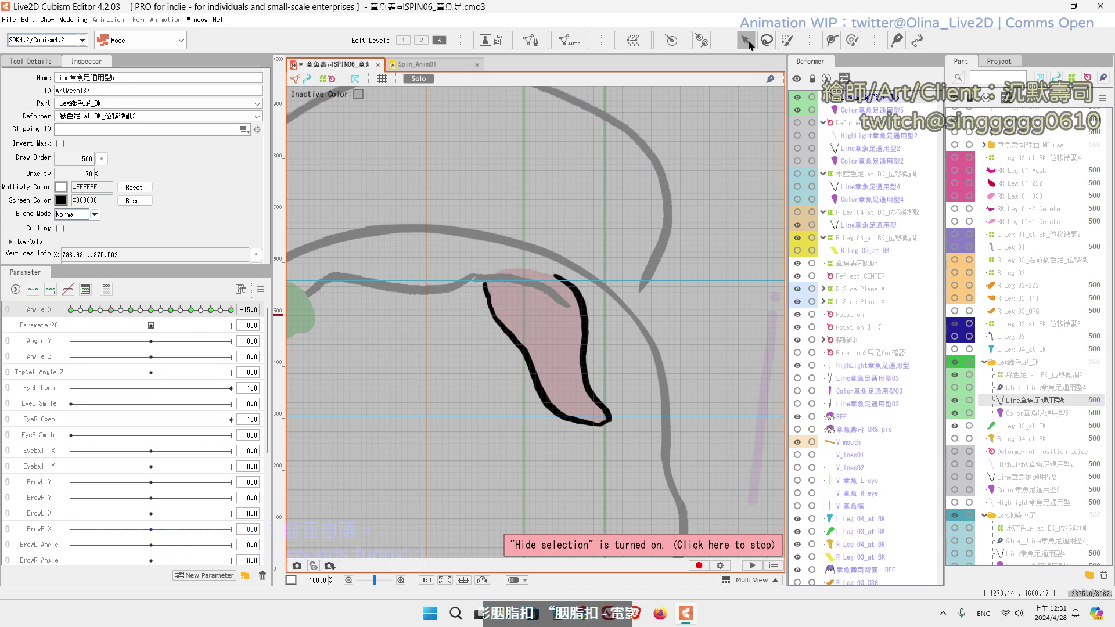
Step: Show the selection again and smooth the lower bend and upper part of the line's left edge with the Deform Brush
{"action": "scroll", "coordinate": [560, 363], "scroll_direction": "up", "scroll_amount": 2}
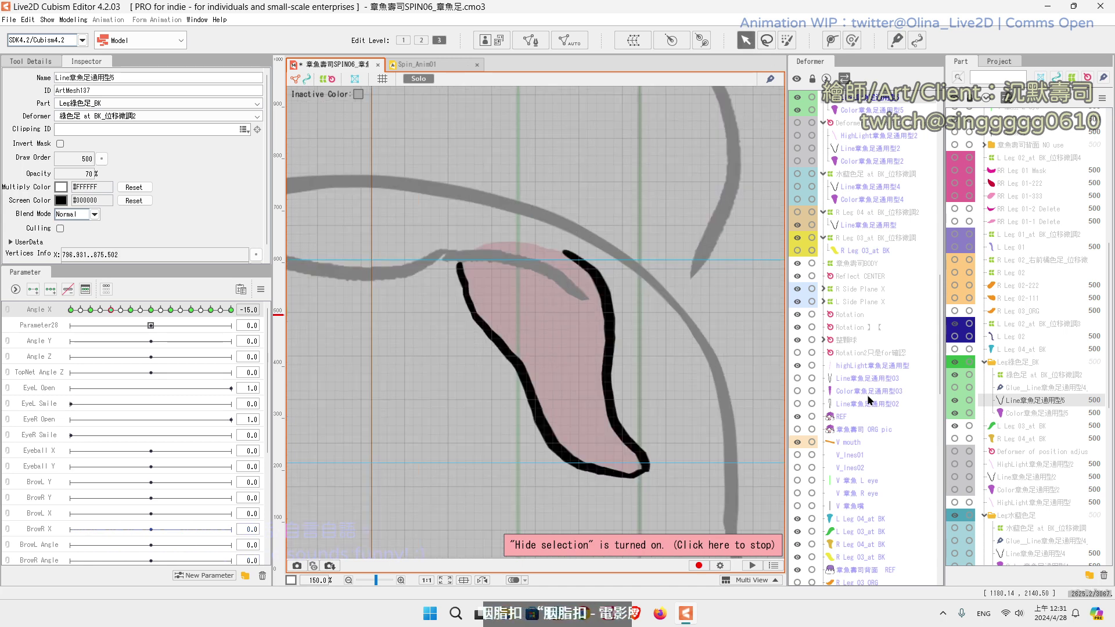
{"action": "key", "text": "ctrl+t"}
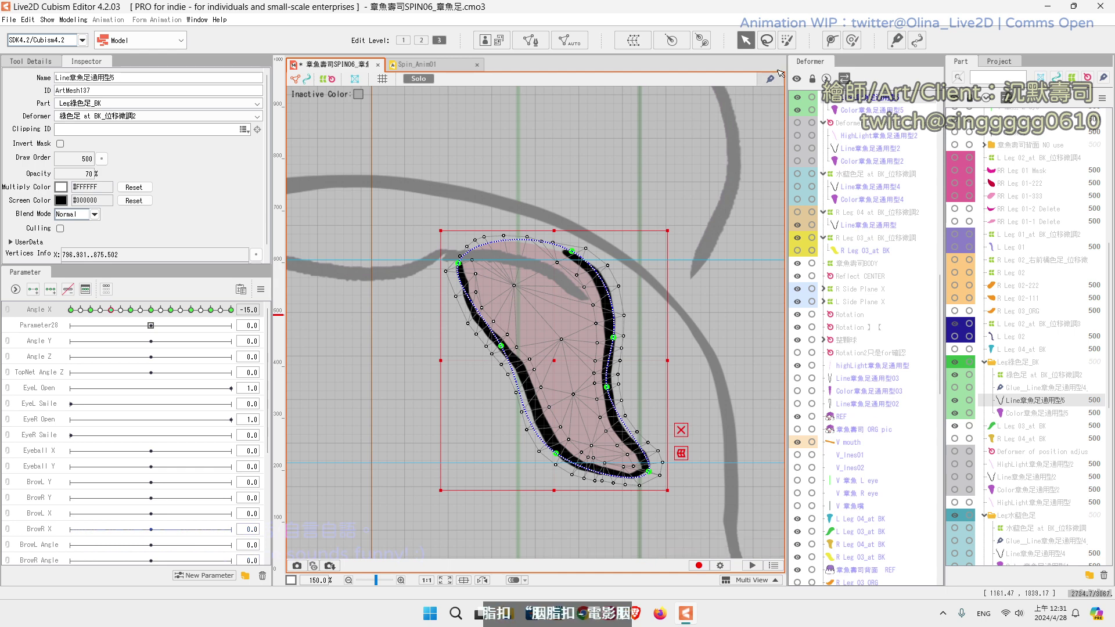
{"action": "left_click", "coordinate": [853, 40]}
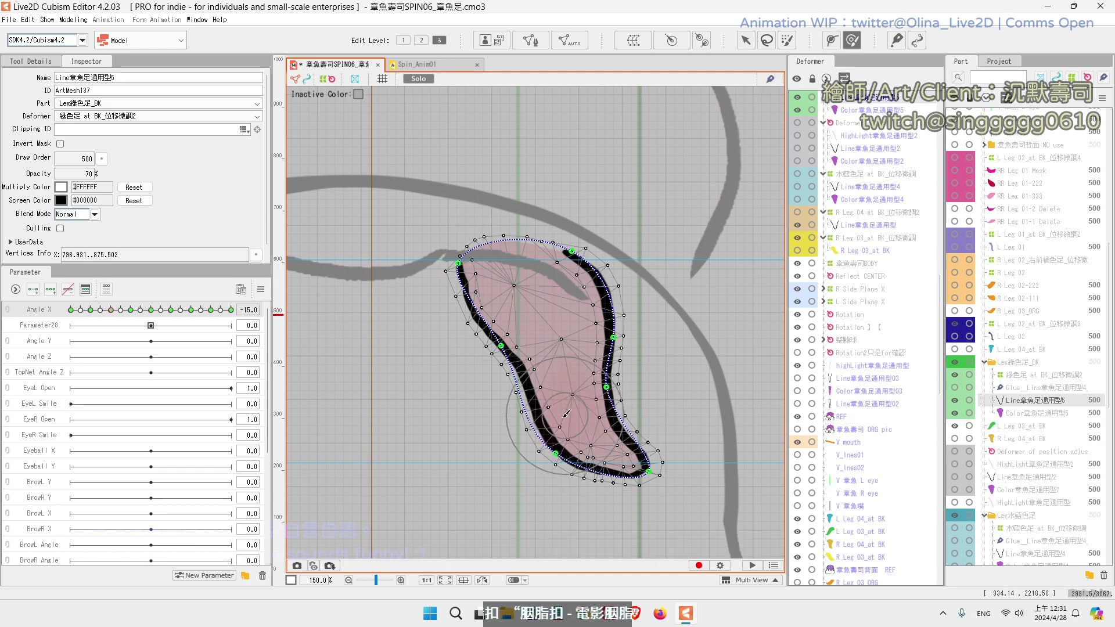
{"action": "left_click_drag", "start_coordinate": [575, 428], "coordinate": [573, 424]}
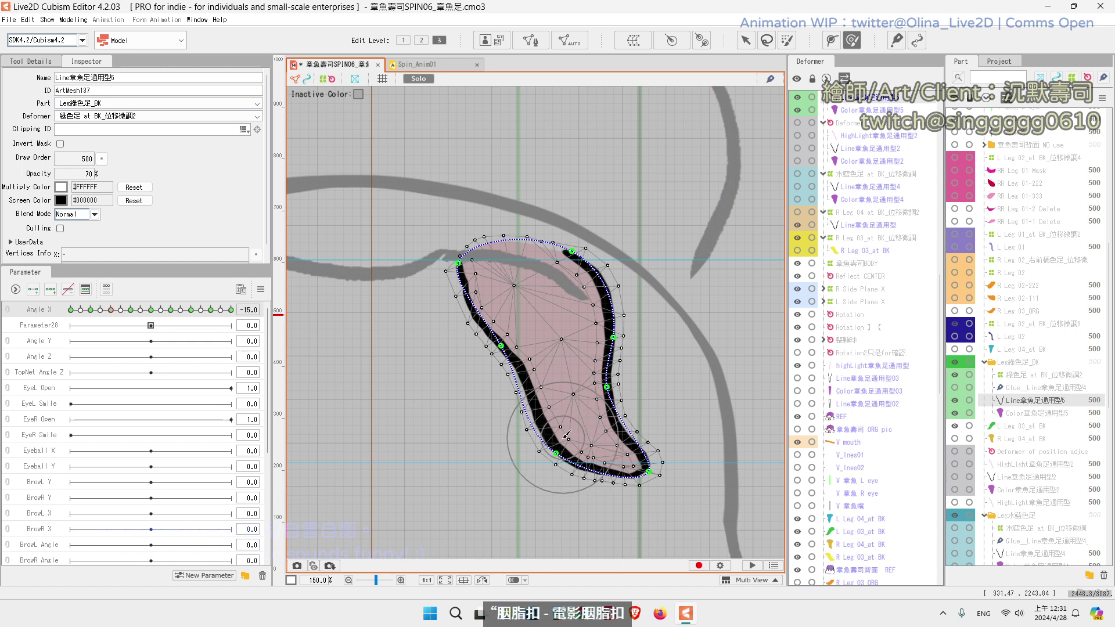
{"action": "left_click_drag", "start_coordinate": [564, 433], "coordinate": [557, 402]}
{"action": "left_click_drag", "start_coordinate": [588, 451], "coordinate": [593, 457]}
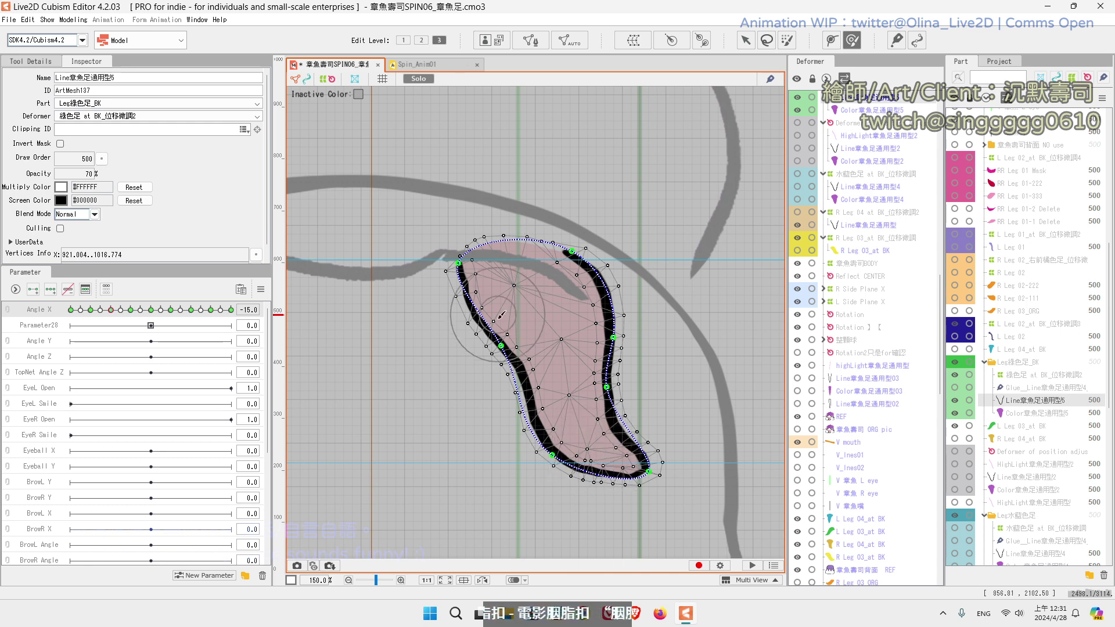
{"action": "left_click_drag", "start_coordinate": [497, 321], "coordinate": [464, 320]}
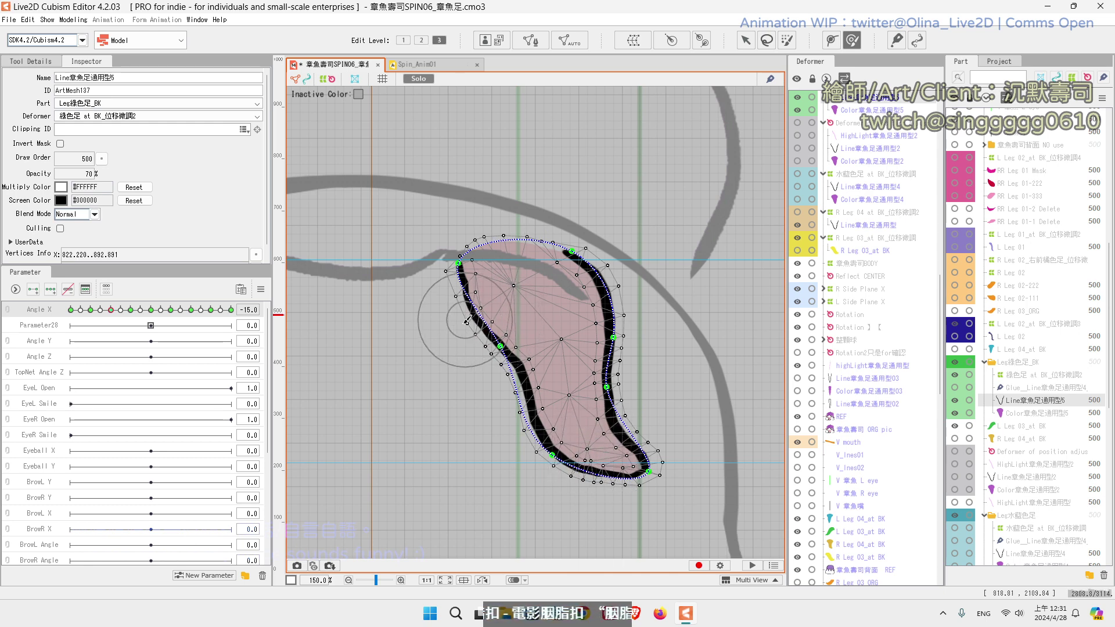
Step: Reposition individual mesh vertices around the lower tip of the leg line to smooth its outline
{"action": "left_click", "coordinate": [741, 44]}
{"action": "scroll", "coordinate": [676, 392], "scroll_direction": "up", "scroll_amount": 1}
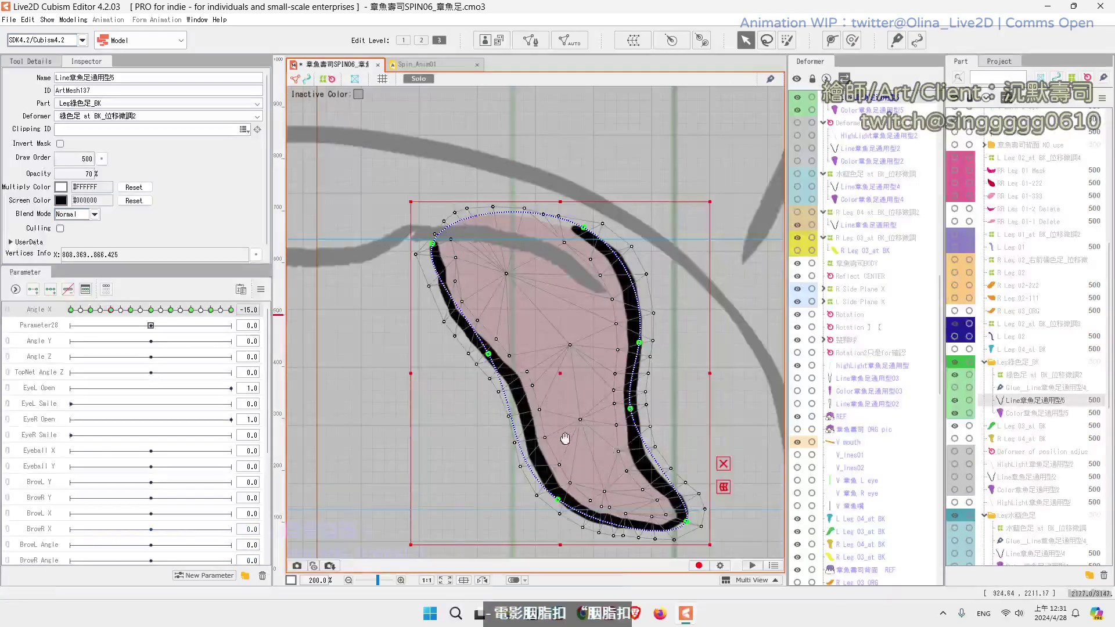
{"action": "scroll", "coordinate": [623, 444], "scroll_direction": "up", "scroll_amount": 3}
{"action": "left_click_drag", "start_coordinate": [577, 459], "coordinate": [547, 339]}
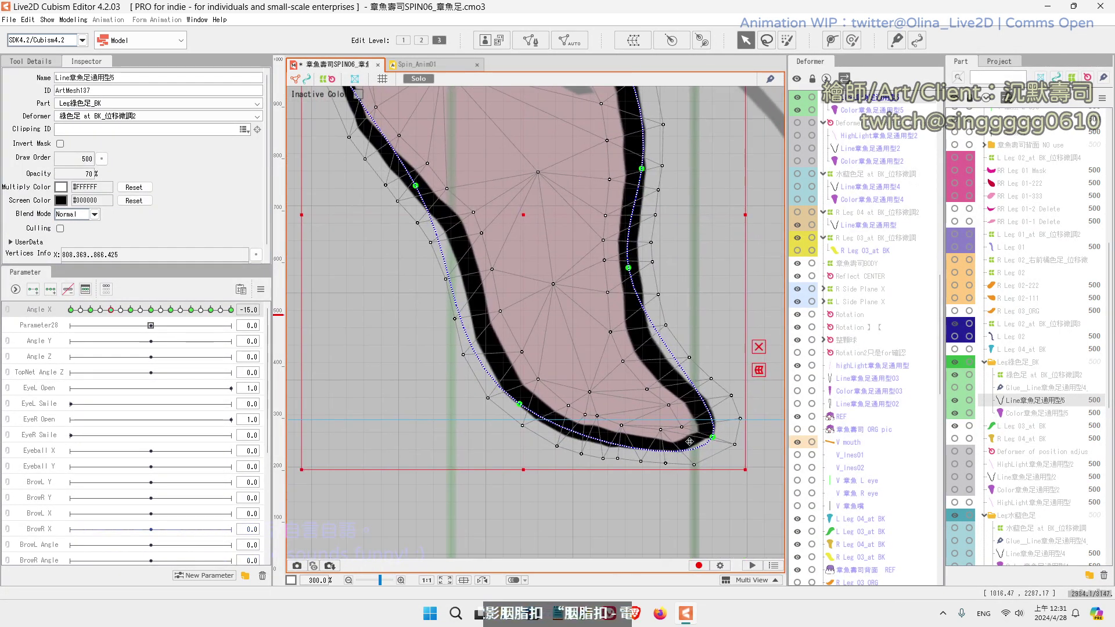
{"action": "left_click_drag", "start_coordinate": [662, 430], "coordinate": [729, 449]}
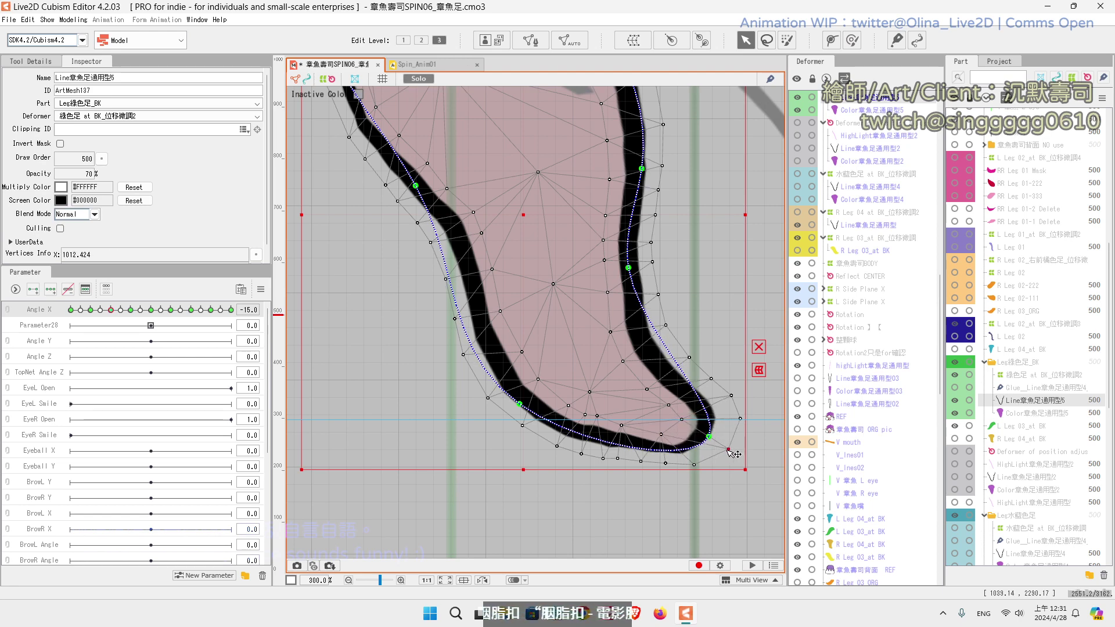
{"action": "left_click_drag", "start_coordinate": [663, 435], "coordinate": [666, 468]}
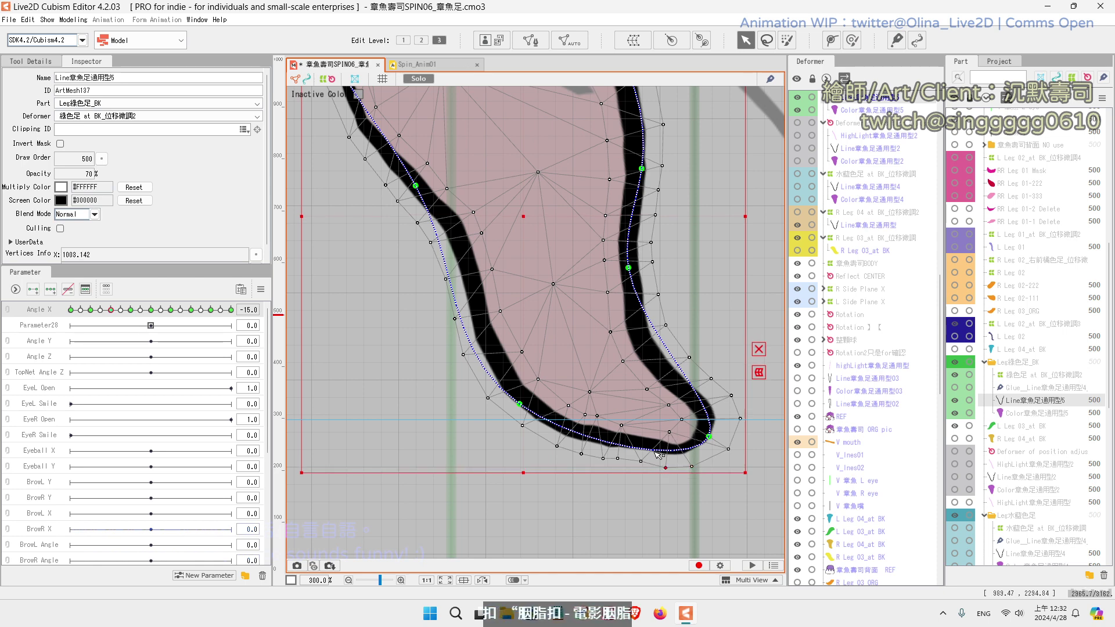
{"action": "left_click", "coordinate": [640, 462]}
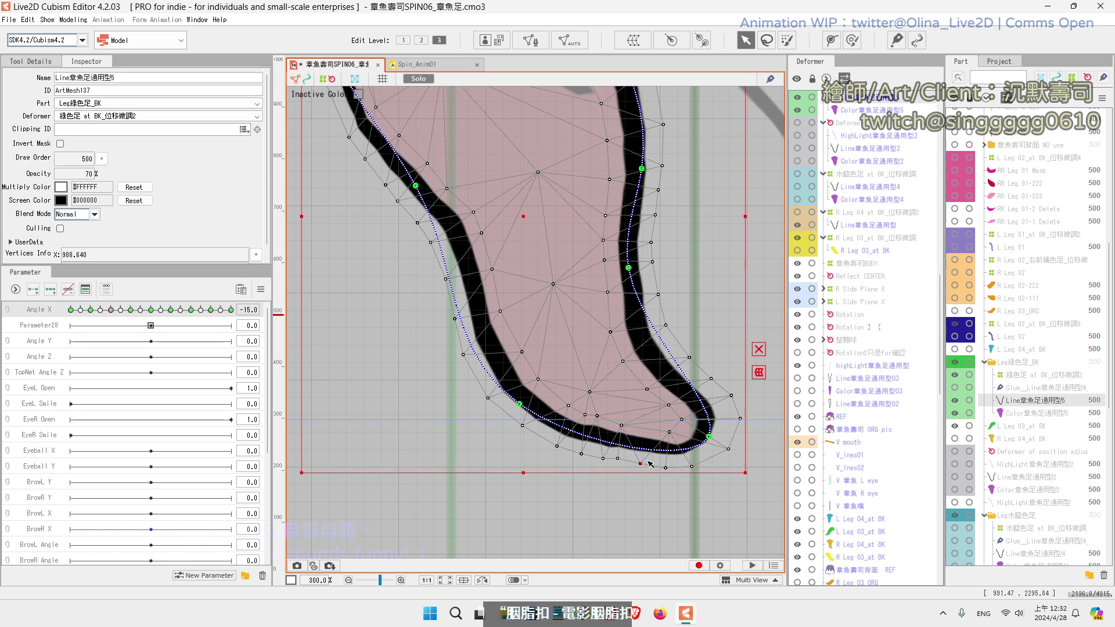
{"action": "left_click", "coordinate": [759, 349]}
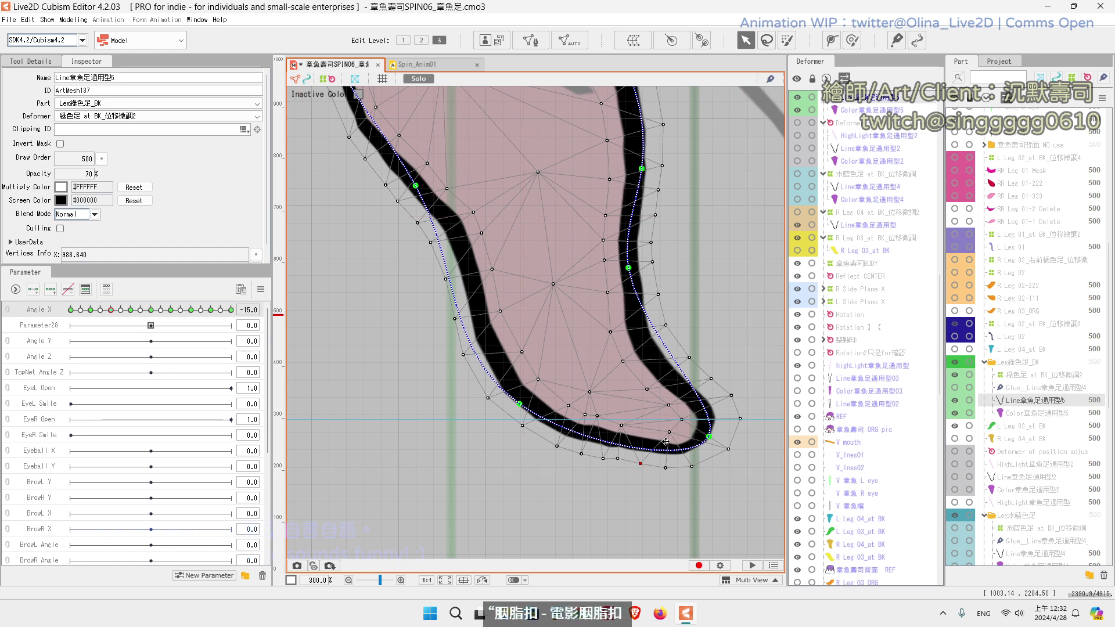
Step: Adjust the inner and outer mesh vertices at the leg tip and just above it to even out the stroke thickness
{"action": "left_click_drag", "start_coordinate": [666, 433], "coordinate": [673, 429]}
{"action": "left_click_drag", "start_coordinate": [692, 467], "coordinate": [674, 428]}
{"action": "left_click_drag", "start_coordinate": [666, 467], "coordinate": [673, 467]}
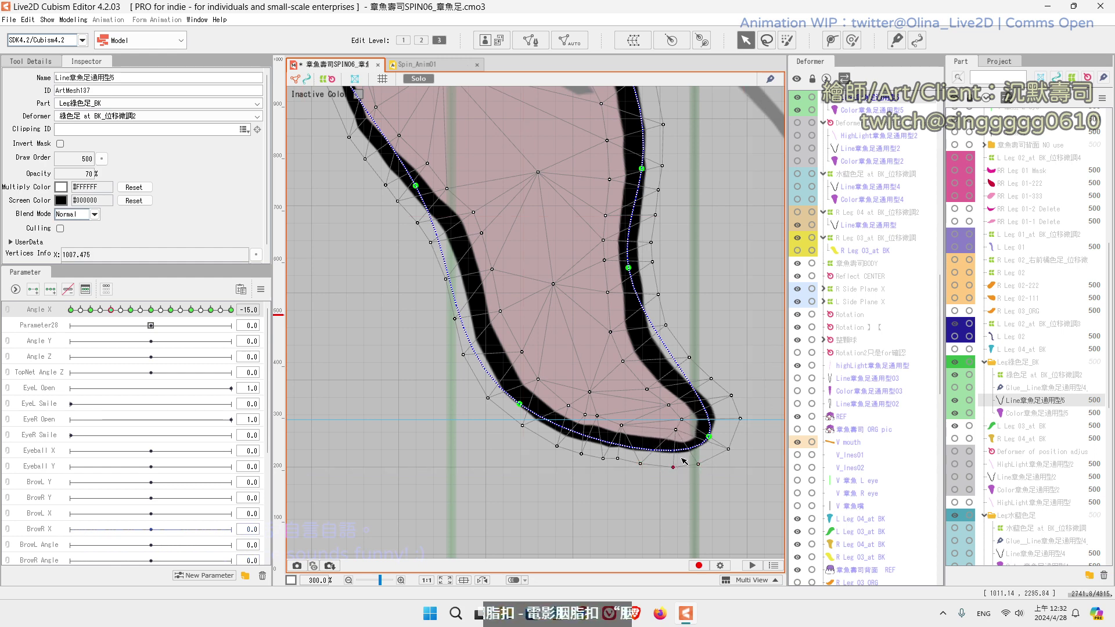
{"action": "left_click_drag", "start_coordinate": [675, 429], "coordinate": [672, 429]}
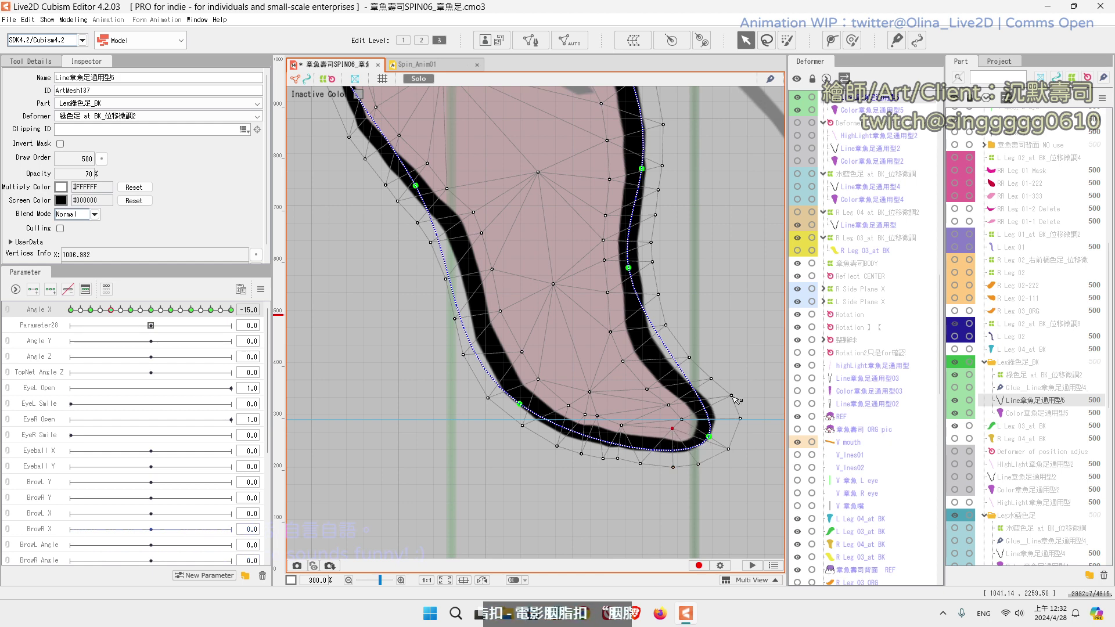
{"action": "left_click_drag", "start_coordinate": [731, 396], "coordinate": [735, 418]}
{"action": "left_click_drag", "start_coordinate": [731, 394], "coordinate": [649, 390]}
{"action": "left_click_drag", "start_coordinate": [688, 358], "coordinate": [685, 353]}
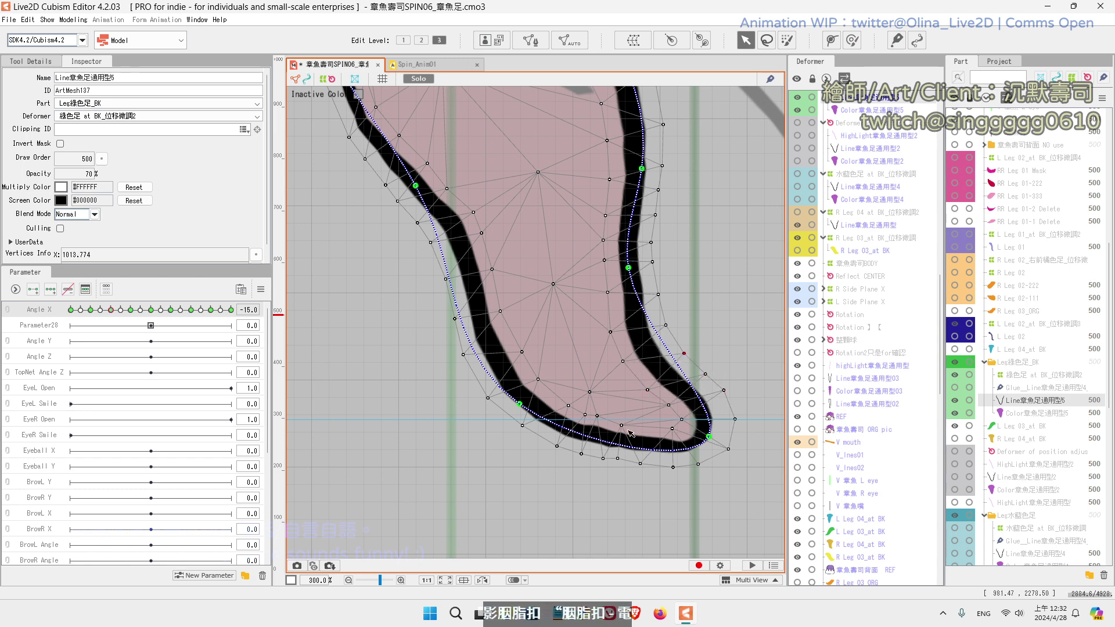
Step: Move the mesh vertices along the underside of the leg, from the tip toward the lower bend, to smooth the stroke
{"action": "left_click_drag", "start_coordinate": [623, 426], "coordinate": [648, 465]}
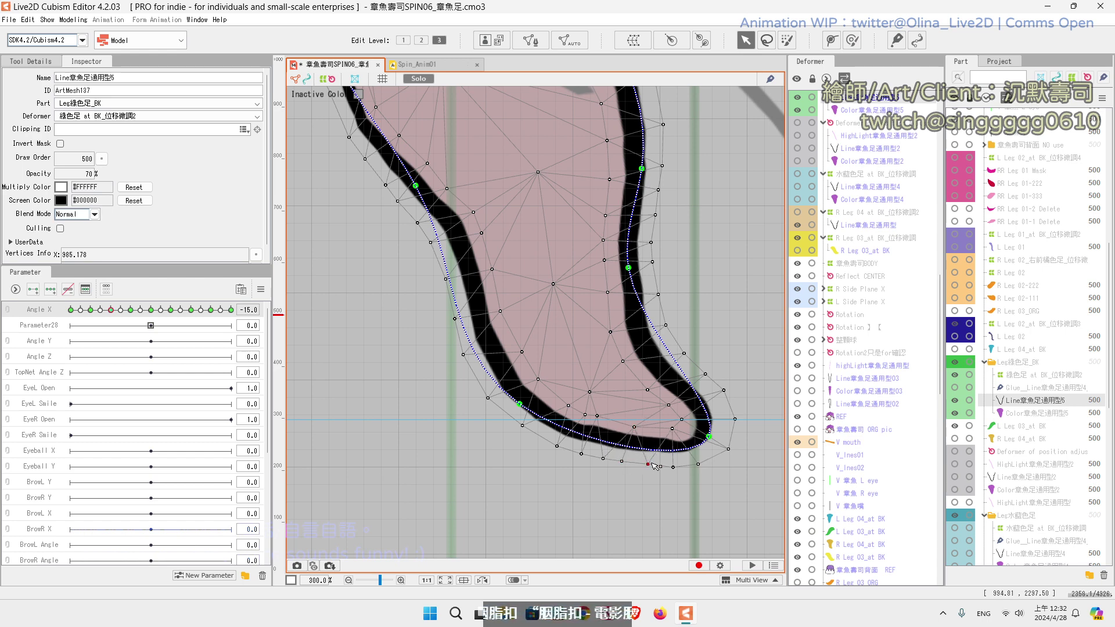
{"action": "left_click", "coordinate": [672, 429]}
{"action": "left_click", "coordinate": [649, 465]}
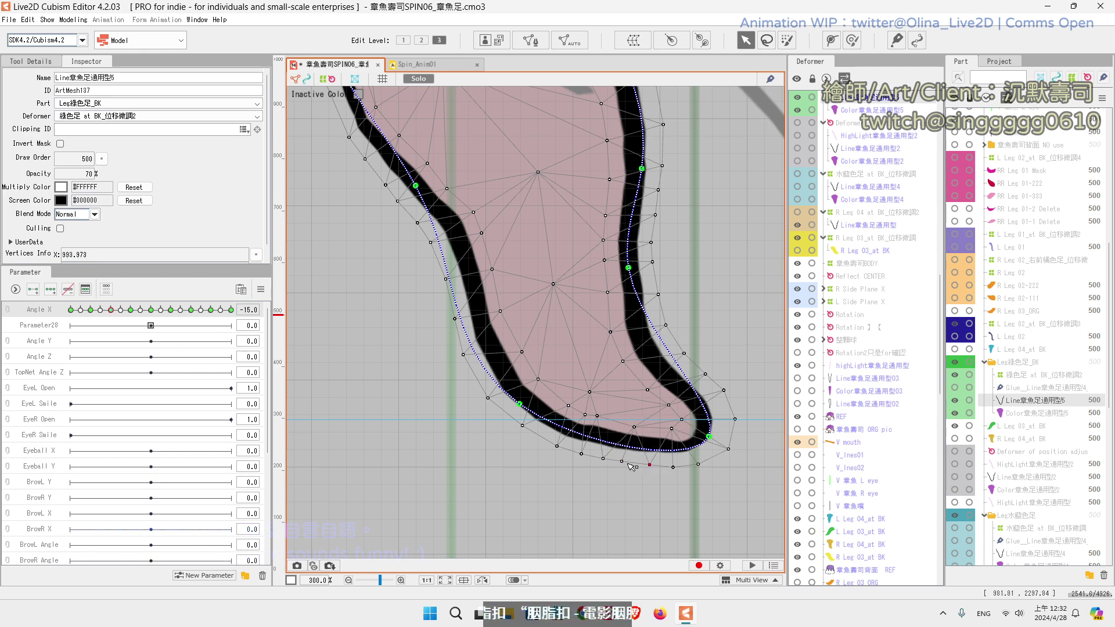
{"action": "left_click_drag", "start_coordinate": [602, 420], "coordinate": [613, 420]}
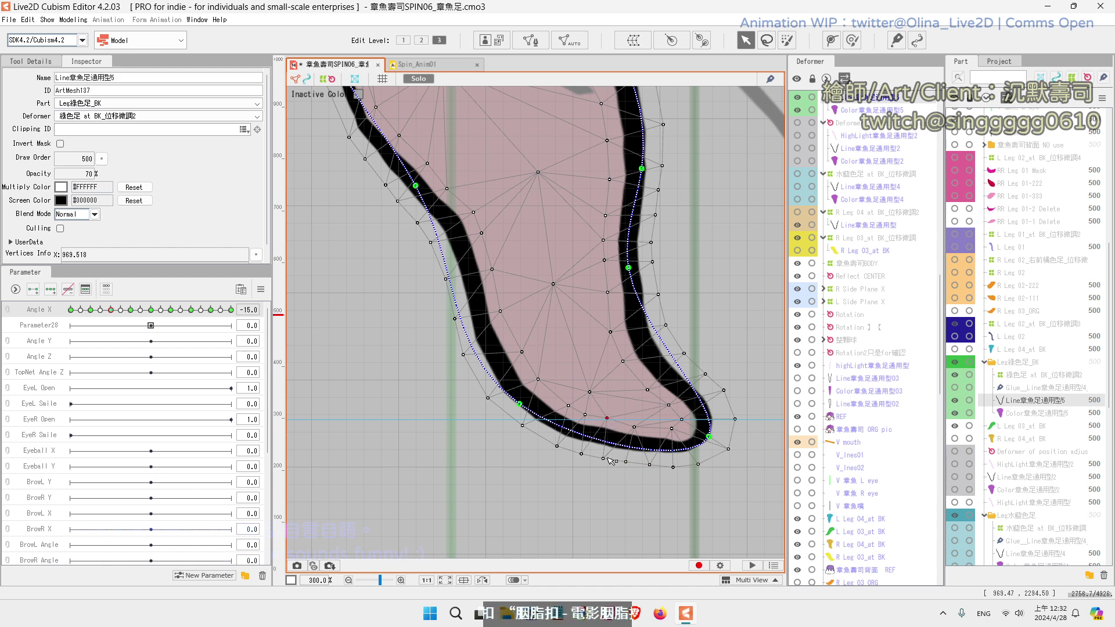
{"action": "left_click_drag", "start_coordinate": [607, 459], "coordinate": [614, 459]}
{"action": "left_click_drag", "start_coordinate": [588, 421], "coordinate": [568, 403]}
{"action": "left_click_drag", "start_coordinate": [558, 447], "coordinate": [556, 443]}
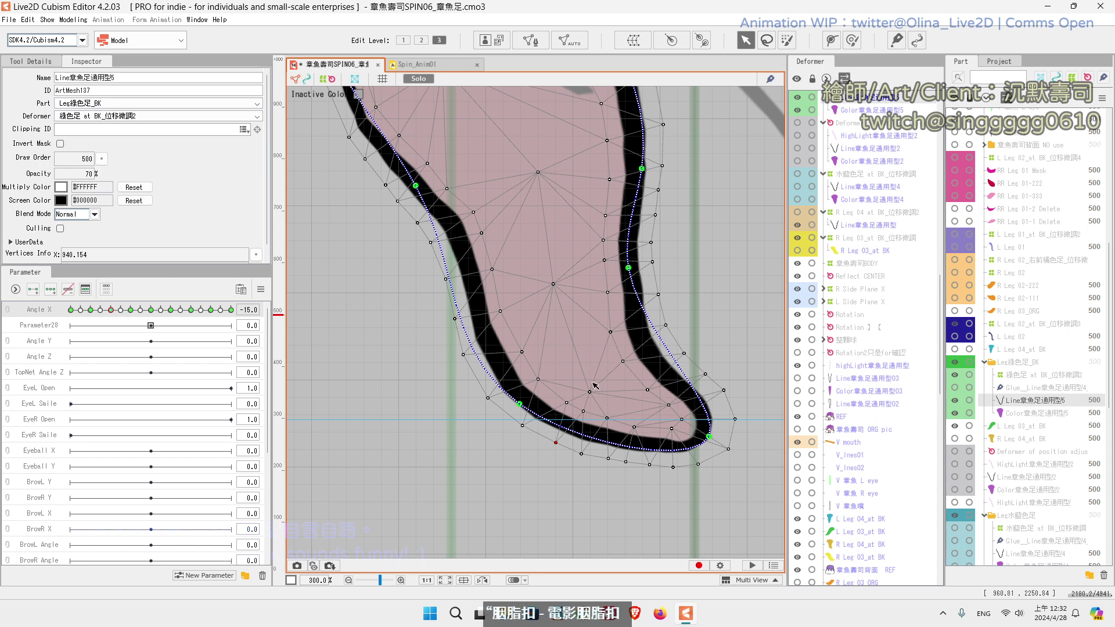
Step: Switch to edit level 1, deselect the line, and check the leg's shape from Angle X -30 to -15
{"action": "scroll", "coordinate": [562, 385], "scroll_direction": "down", "scroll_amount": 1}
{"action": "scroll", "coordinate": [555, 382], "scroll_direction": "up", "scroll_amount": 1}
{"action": "key", "text": "1"}
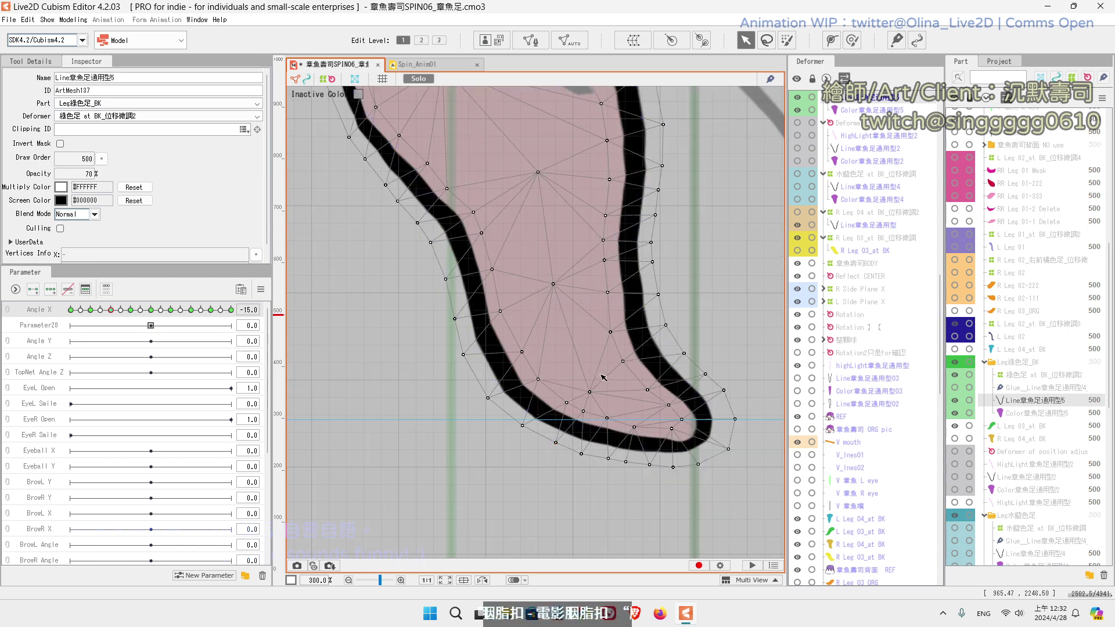
{"action": "scroll", "coordinate": [529, 396], "scroll_direction": "down", "scroll_amount": 2}
{"action": "scroll", "coordinate": [523, 400], "scroll_direction": "down", "scroll_amount": 1}
{"action": "left_click_drag", "start_coordinate": [508, 421], "coordinate": [537, 509]}
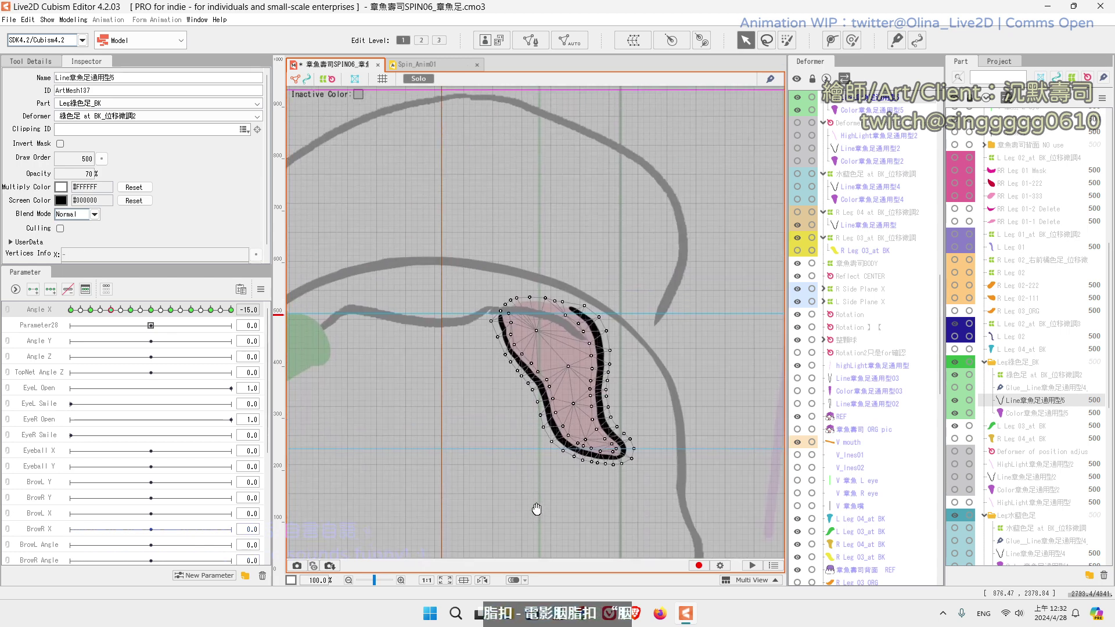
{"action": "left_click", "coordinate": [296, 283]}
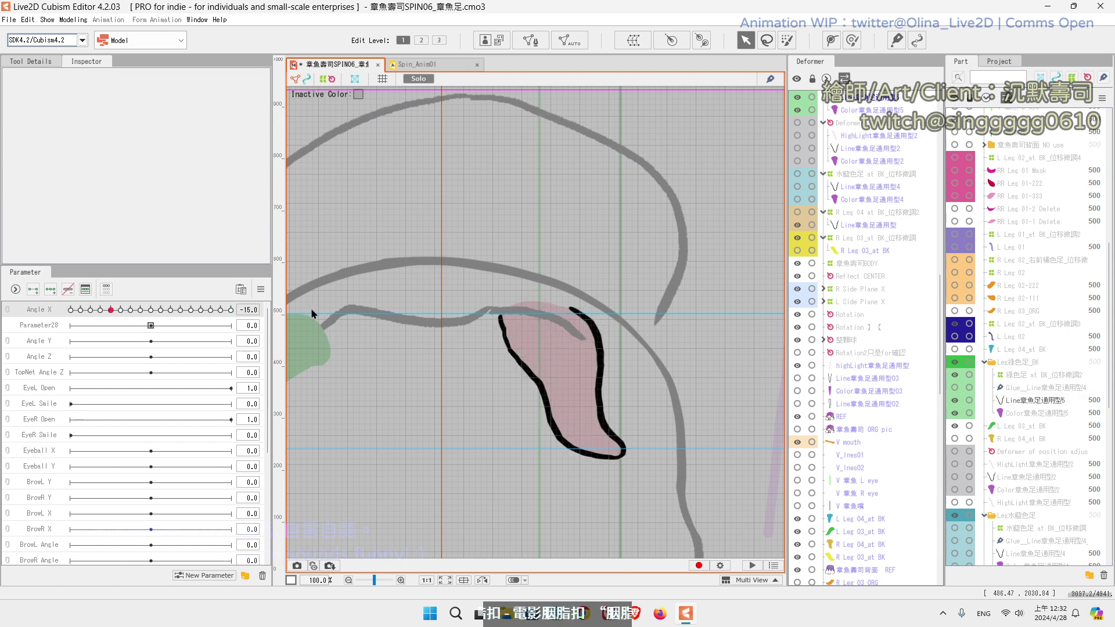
{"action": "scroll", "coordinate": [313, 313], "scroll_direction": "down", "scroll_amount": 3}
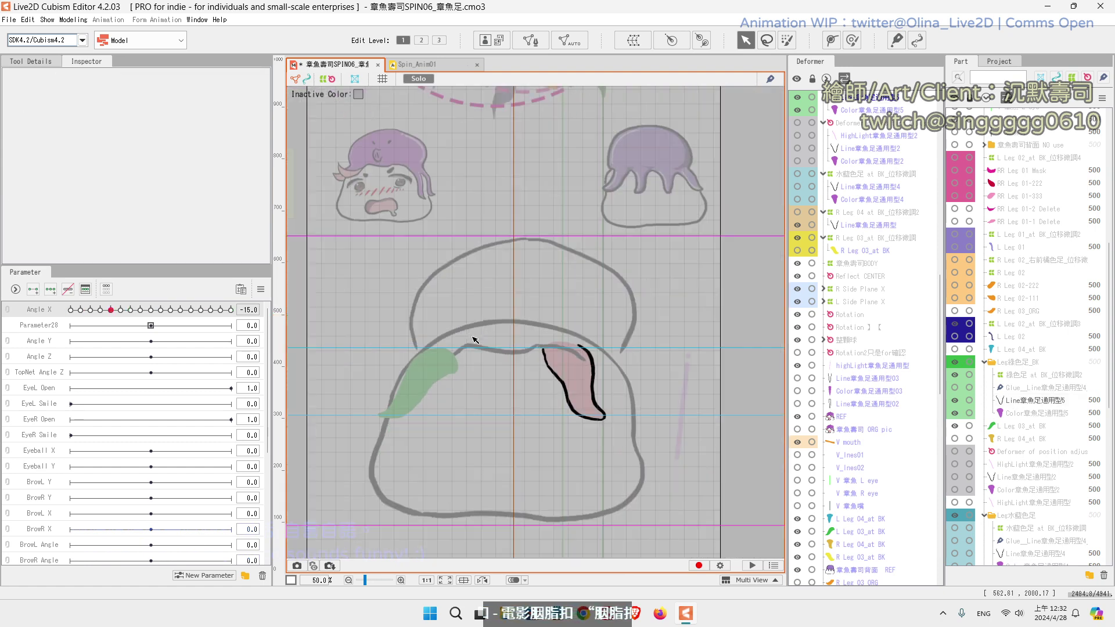
{"action": "left_click_drag", "start_coordinate": [472, 332], "coordinate": [468, 418]}
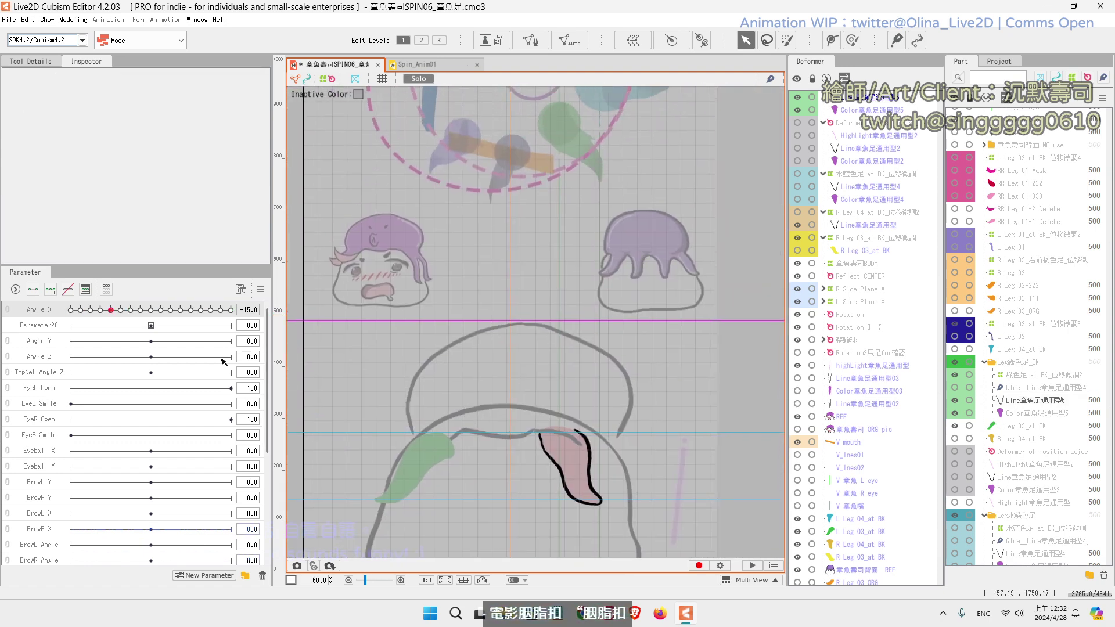
{"action": "left_click", "coordinate": [72, 310]}
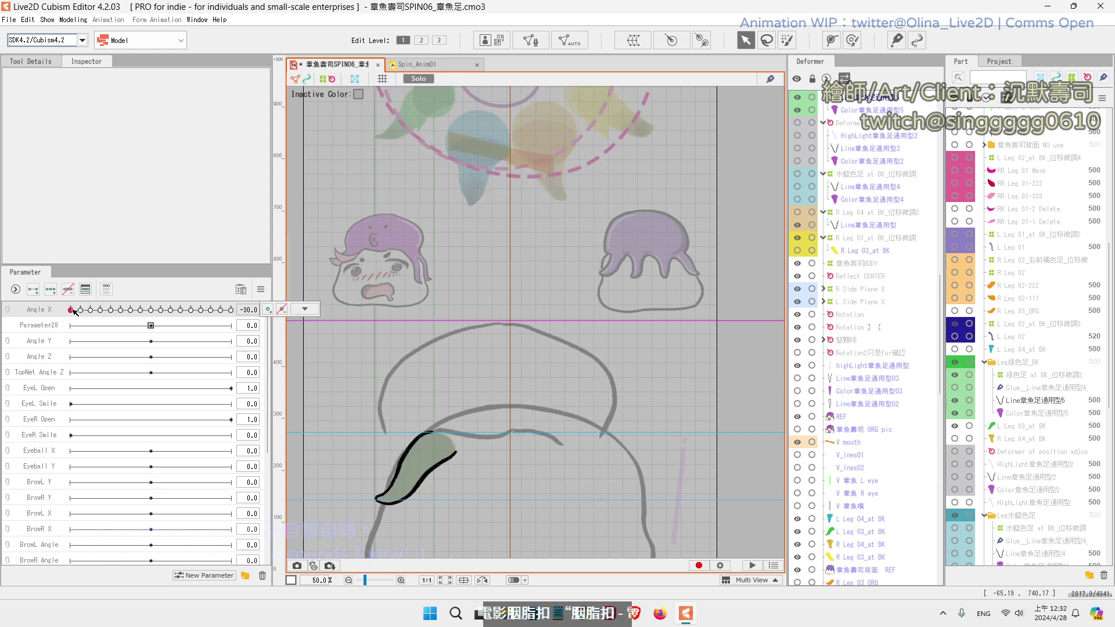
{"action": "mouse_move", "coordinate": [73, 312]}
{"action": "left_mouse_down"}
{"action": "mouse_move", "coordinate": [195, 314]}
{"action": "mouse_move", "coordinate": [73, 320]}
{"action": "mouse_move", "coordinate": [107, 323]}
{"action": "mouse_move", "coordinate": [55, 335]}
{"action": "mouse_move", "coordinate": [140, 314]}
{"action": "mouse_move", "coordinate": [93, 329]}
{"action": "mouse_move", "coordinate": [111, 319]}
{"action": "left_mouse_up"}
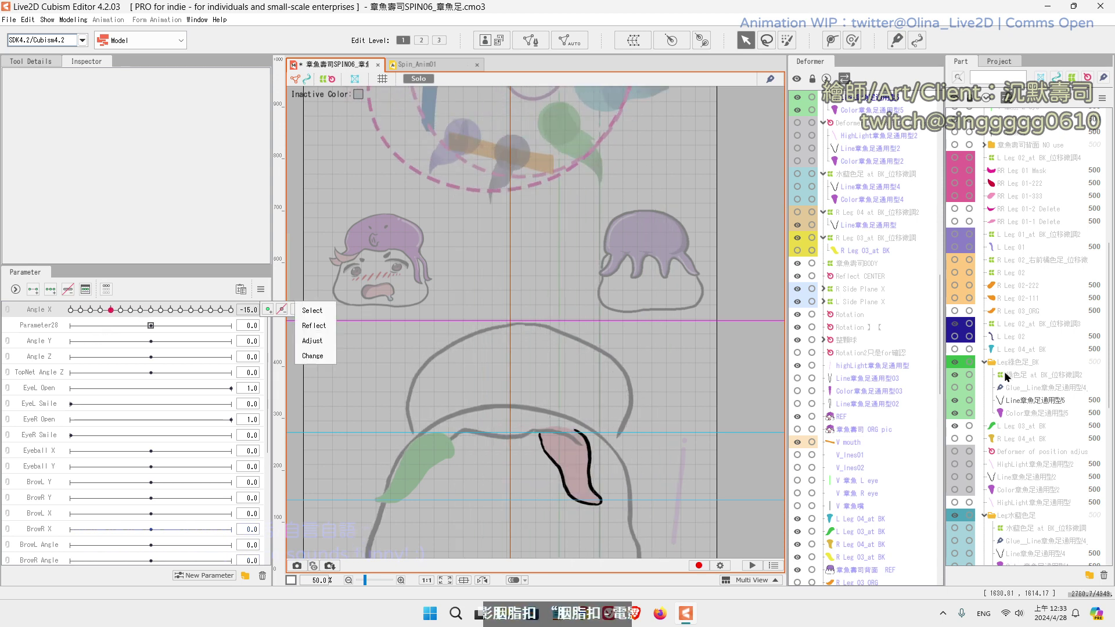
Step: Select the green back leg's line art Line章魚足通用型5 at Angle X -15 for reshaping
{"action": "left_click", "coordinate": [1005, 405]}
{"action": "left_click", "coordinate": [1007, 401]}
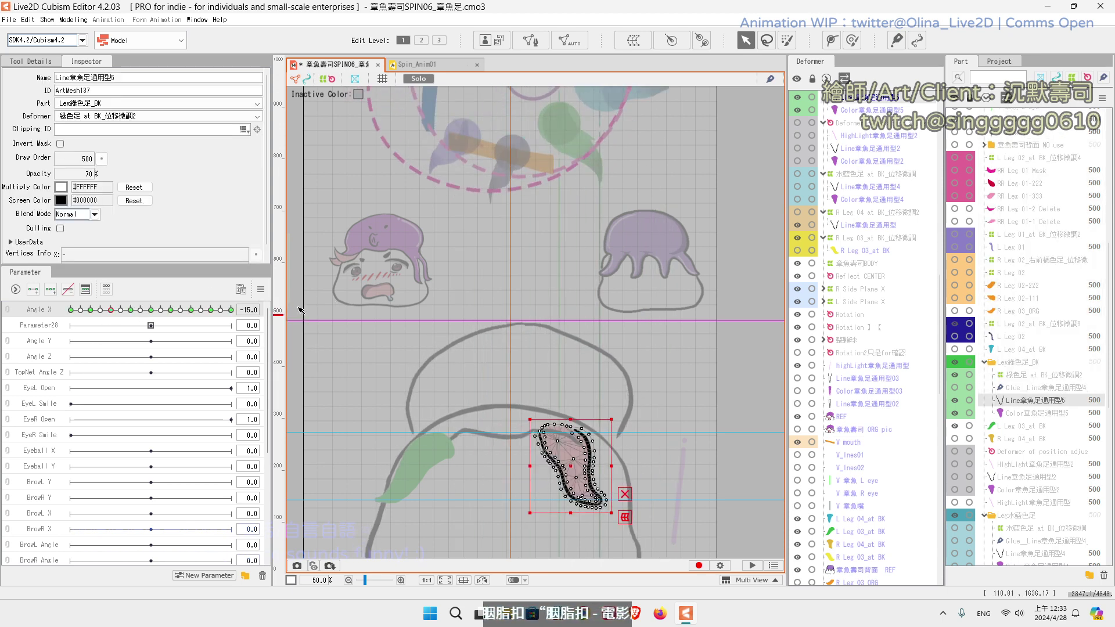
{"action": "mouse_move", "coordinate": [110, 311]}
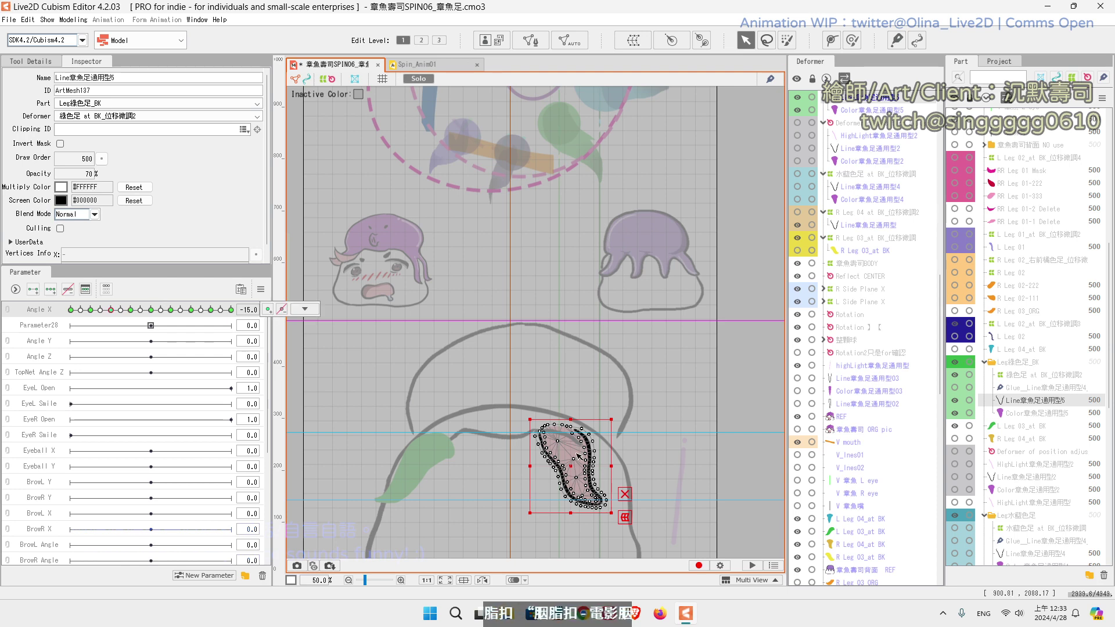
{"action": "scroll", "coordinate": [579, 456], "scroll_direction": "up", "scroll_amount": 4}
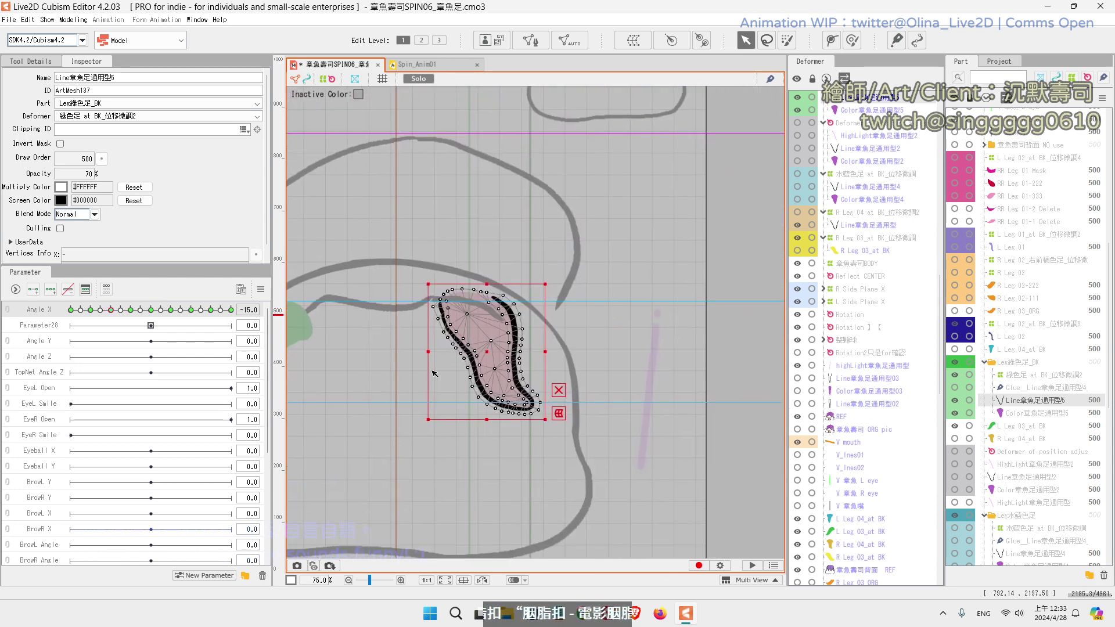
{"action": "scroll", "coordinate": [435, 373], "scroll_direction": "up", "scroll_amount": 3}
Step: Try to nudge the inner edge of the leg line with the deform brush, undo it, and return to the arrow tool
{"action": "left_click", "coordinate": [853, 40]}
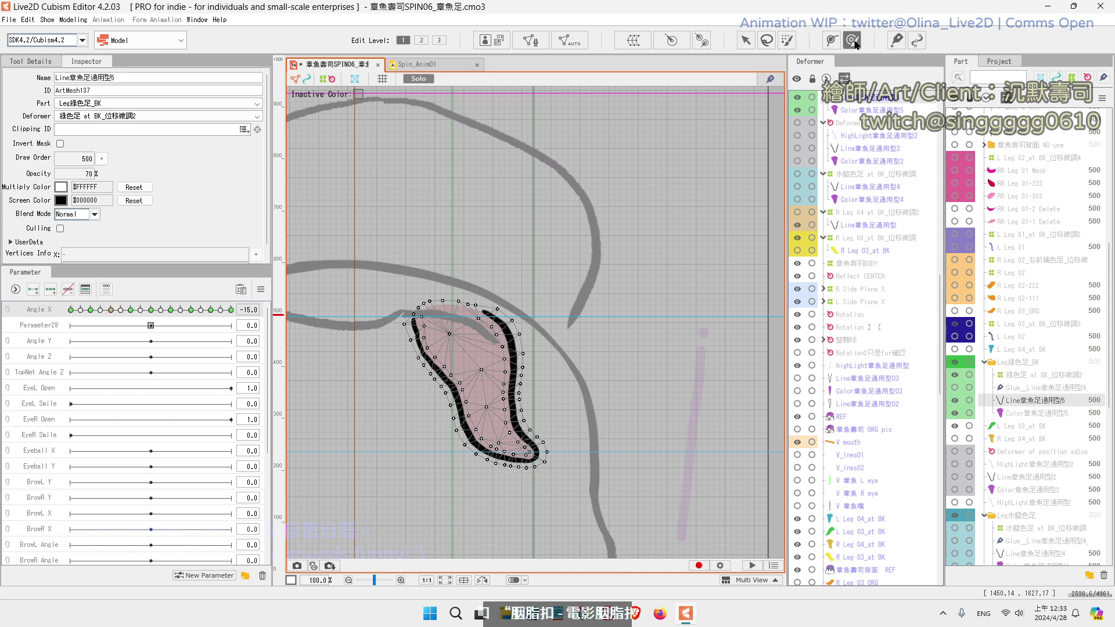
{"action": "key", "text": "ctrl+h"}
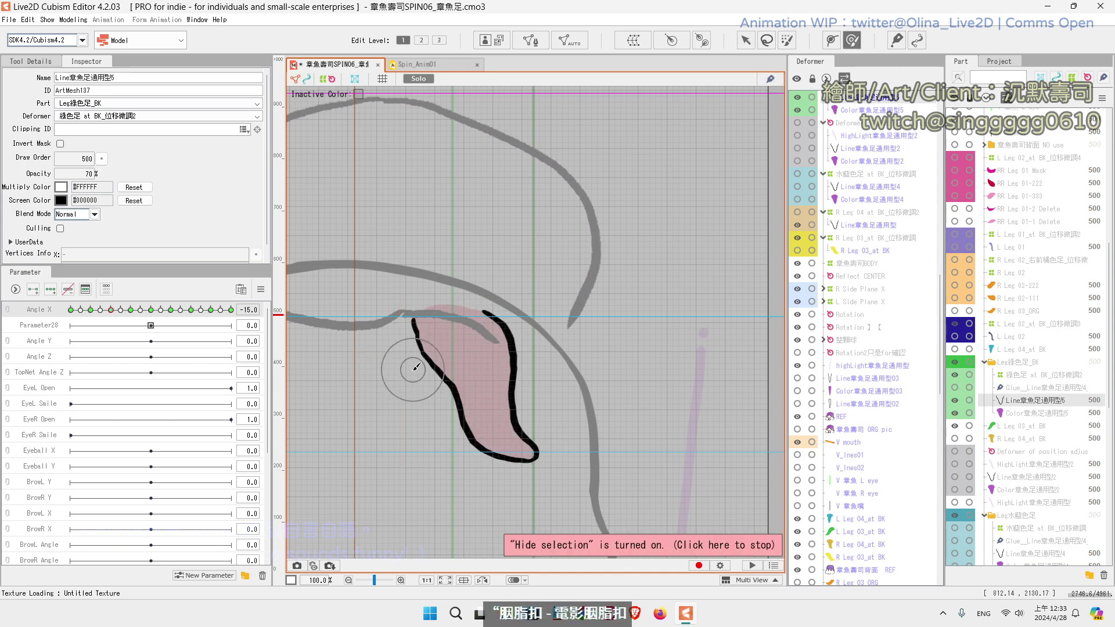
{"action": "key", "text": "ctrl+h"}
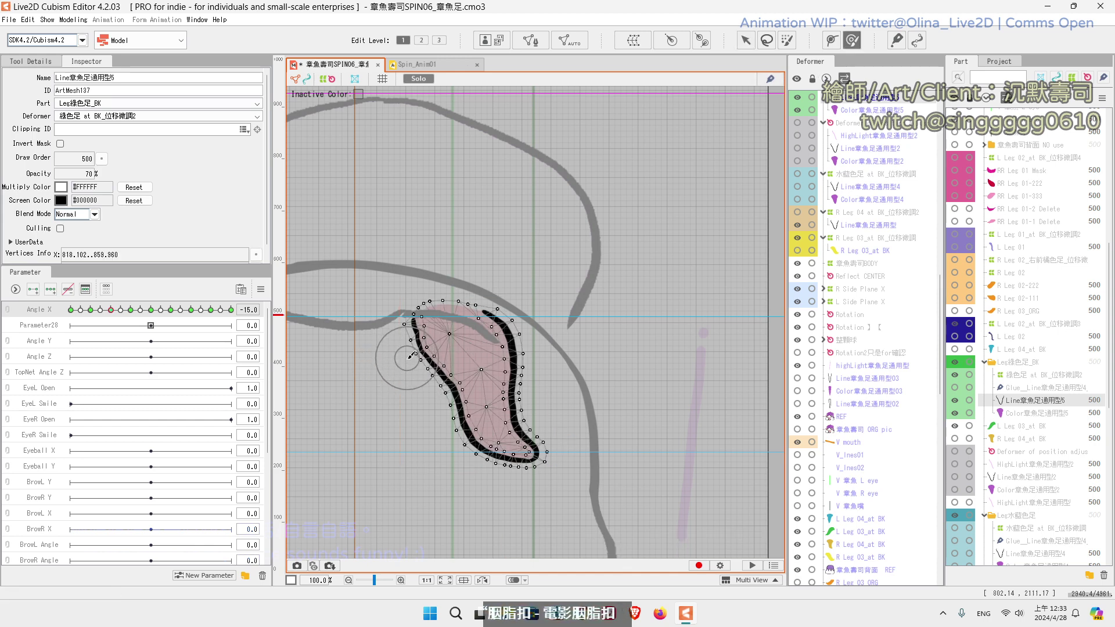
{"action": "left_click_drag", "start_coordinate": [408, 357], "coordinate": [410, 362]}
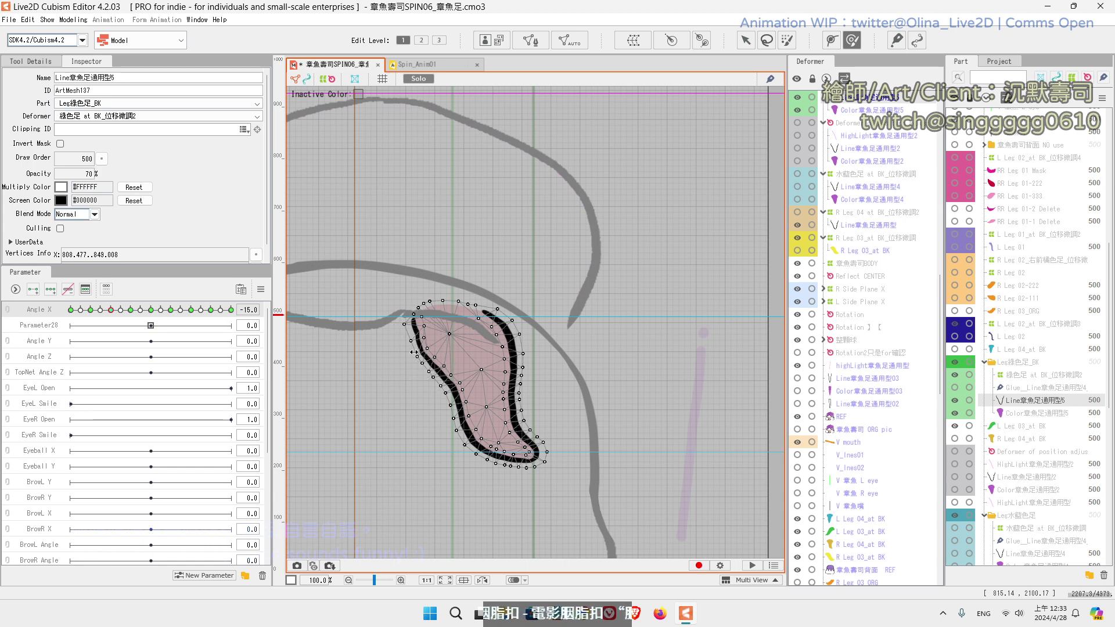
{"action": "scroll", "coordinate": [414, 352], "scroll_direction": "up", "scroll_amount": 2}
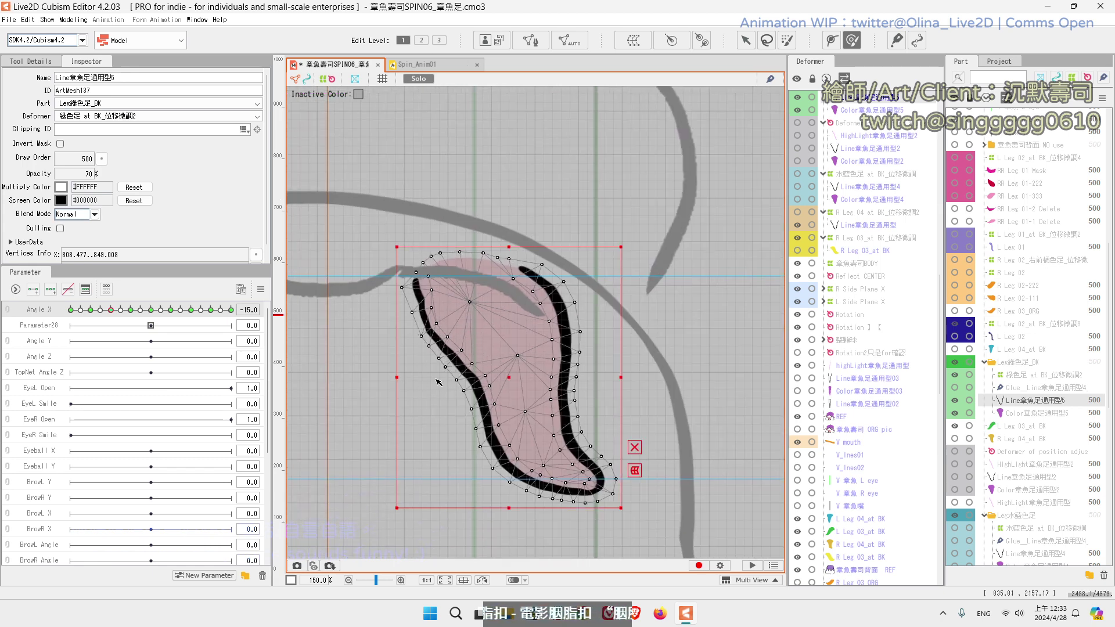
{"action": "key", "text": "ctrl+z"}
{"action": "key", "text": "ctrl+z"}
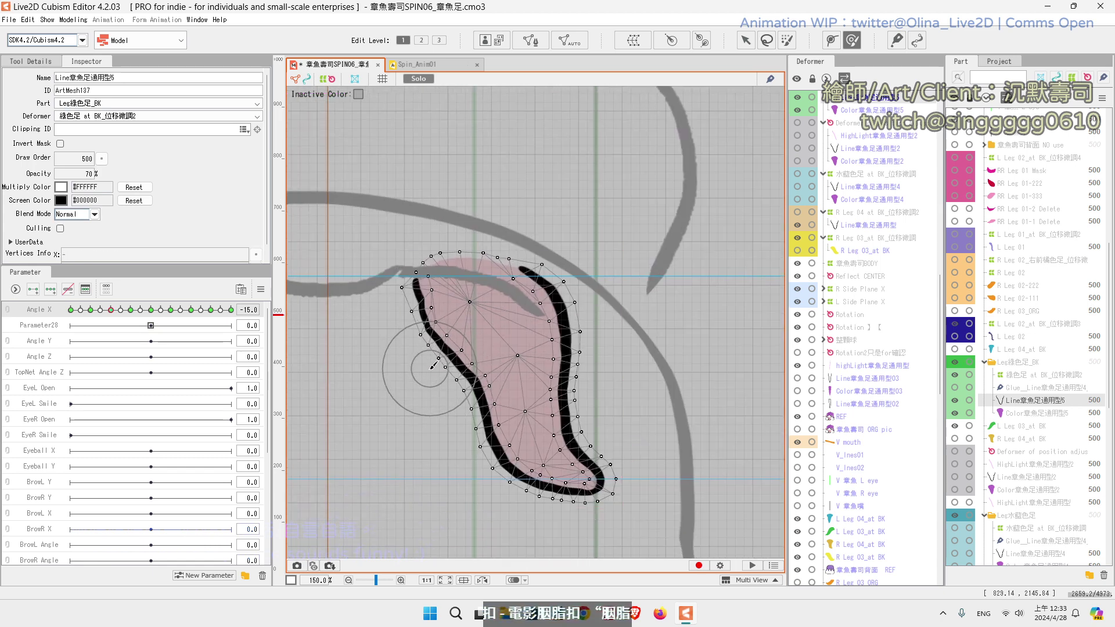
{"action": "key", "text": "ctrl+minus"}
{"action": "key", "text": "ctrl+minus"}
{"action": "left_click_drag", "start_coordinate": [402, 356], "coordinate": [451, 394]}
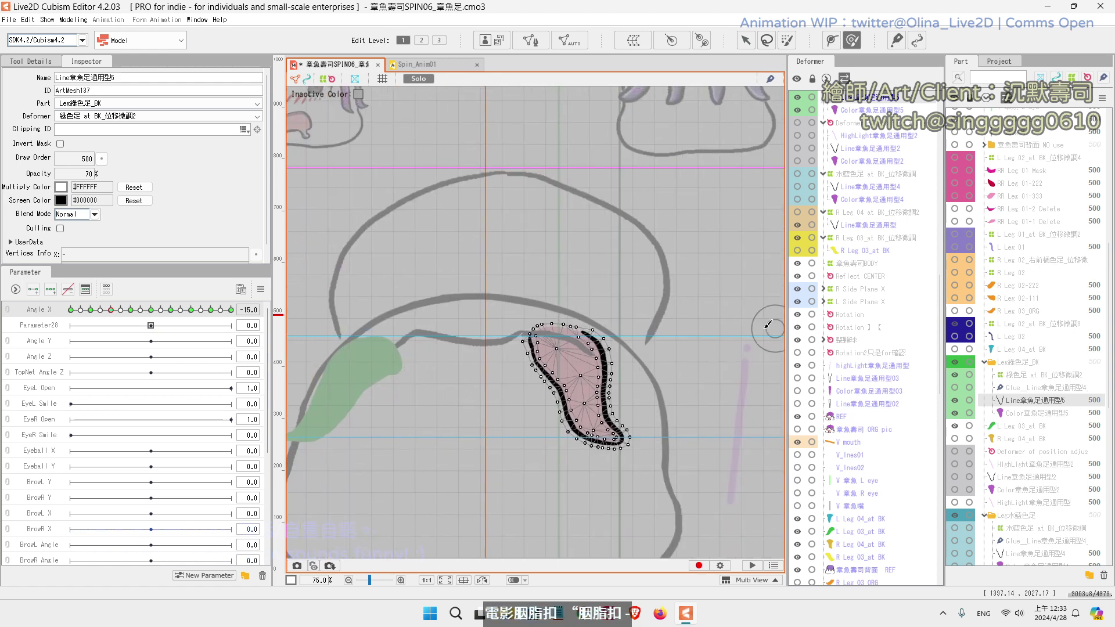
{"action": "key", "text": "v"}
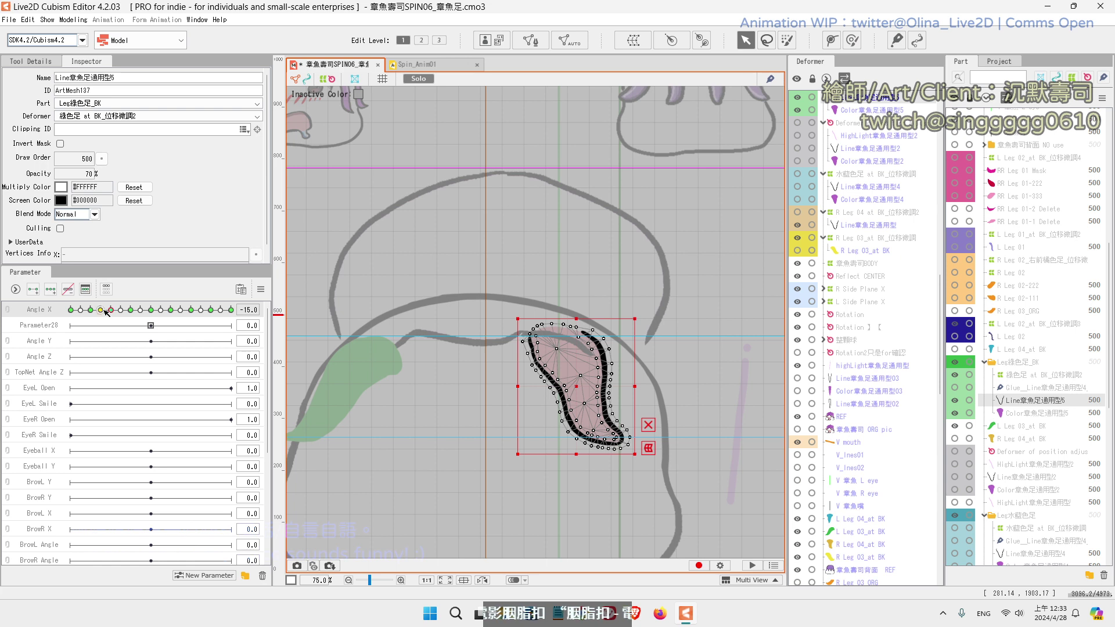
Step: Try deleting the leg line's keyform at Angle X -15 and compare its shape with the one at -7.5
{"action": "mouse_move", "coordinate": [113, 314]}
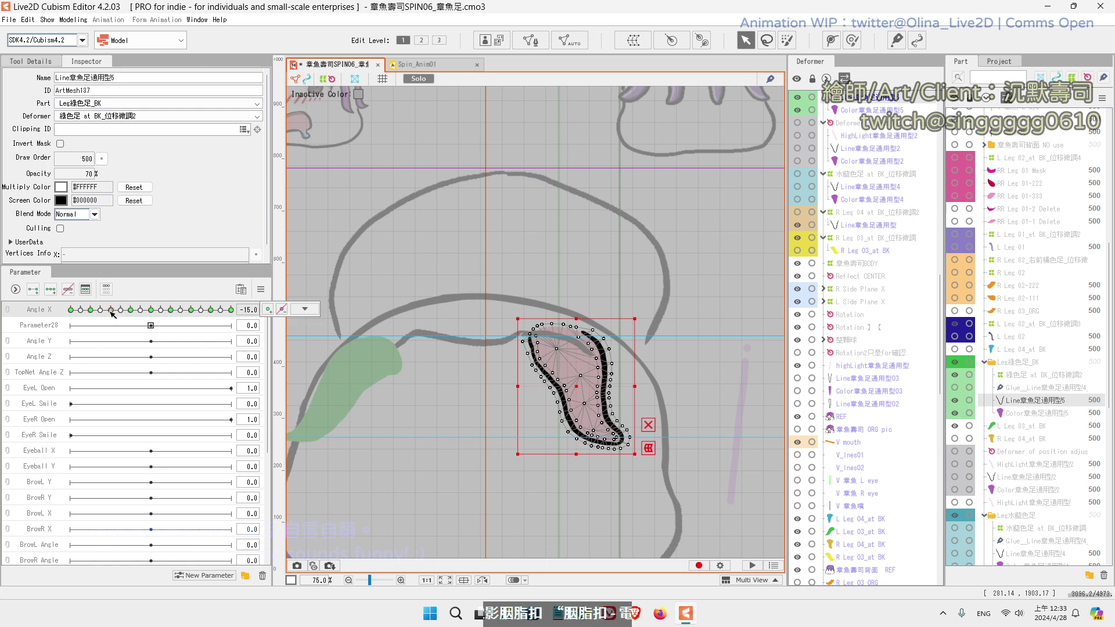
{"action": "left_click", "coordinate": [281, 310]}
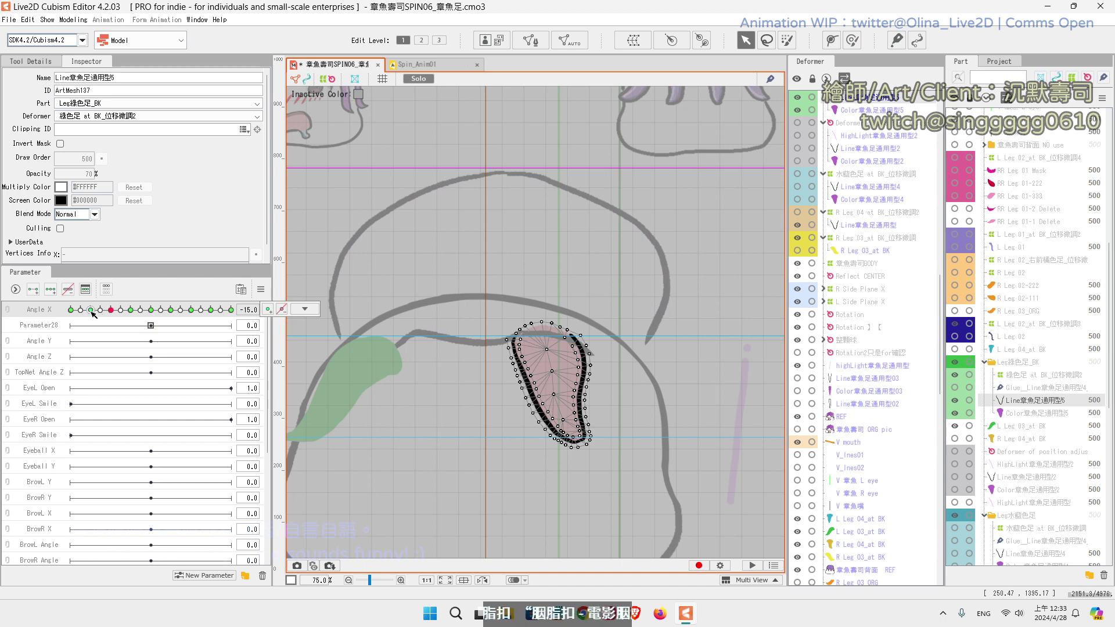
{"action": "left_click_drag", "start_coordinate": [91, 312], "coordinate": [134, 314]}
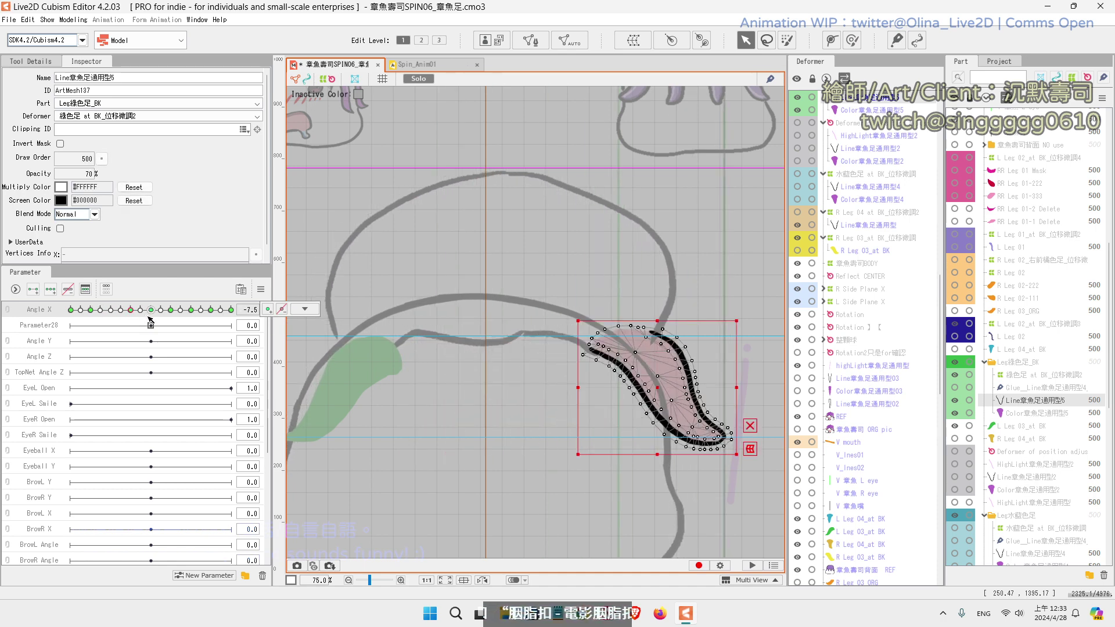
{"action": "left_click", "coordinate": [111, 310]}
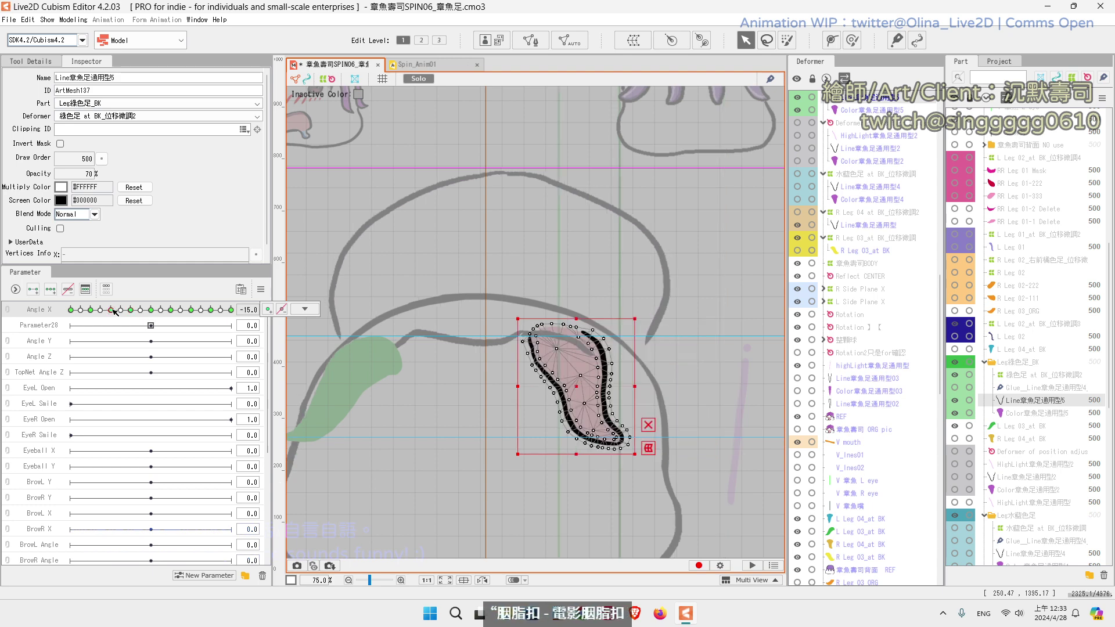
Step: Copy the leg line's shape from Angle X -7.5 to -15 and move it left until its tip meets the former tip position
{"action": "left_click", "coordinate": [131, 311]}
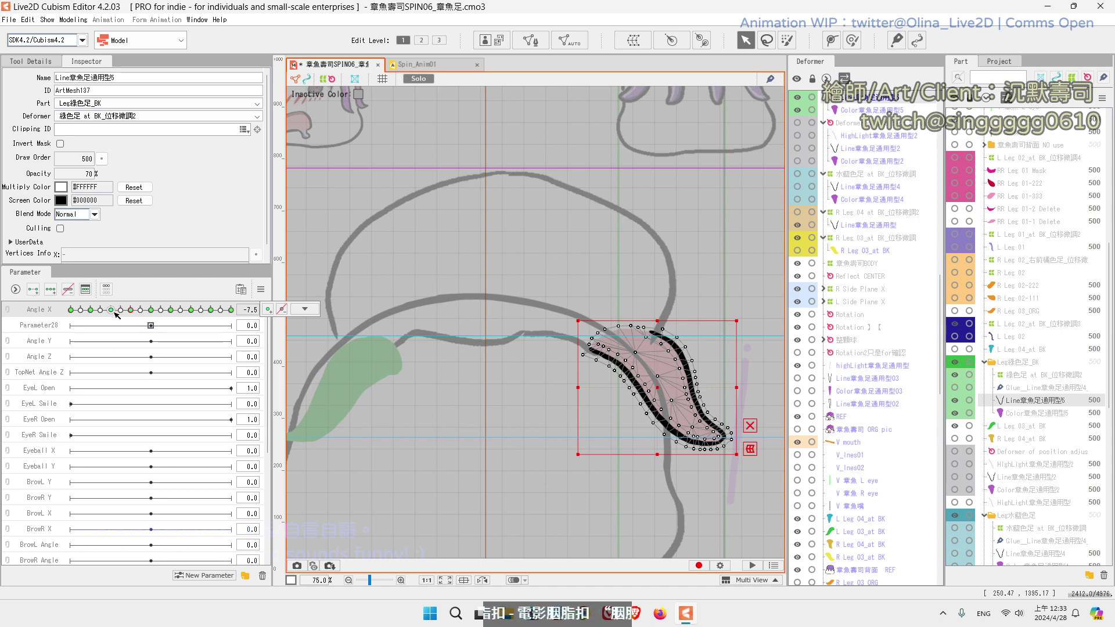
{"action": "left_click", "coordinate": [111, 310]}
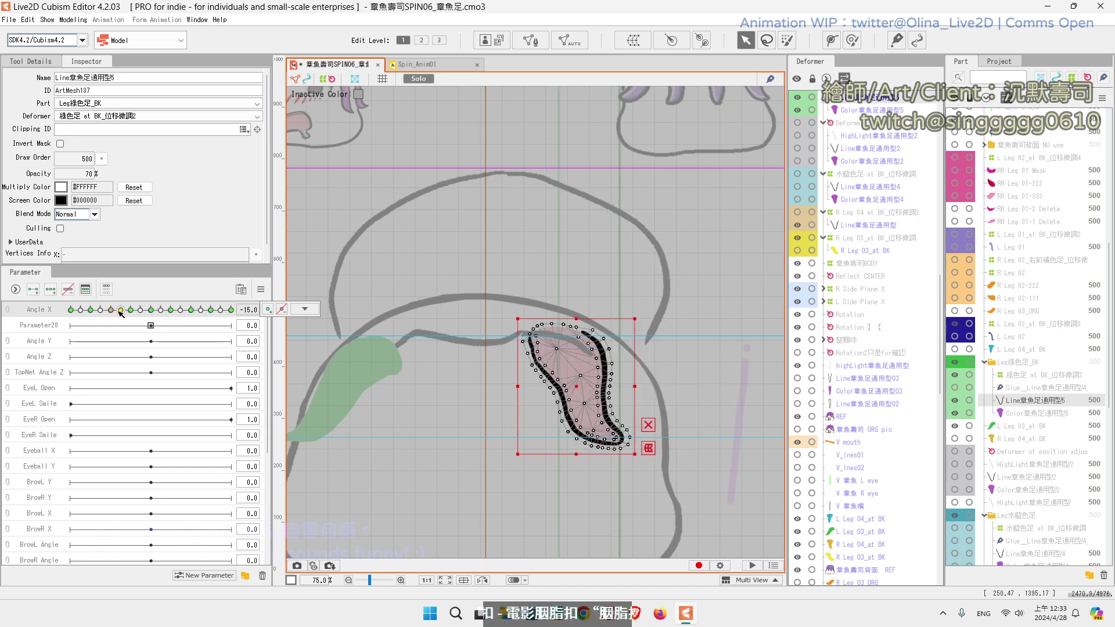
{"action": "key", "text": "ctrl+v"}
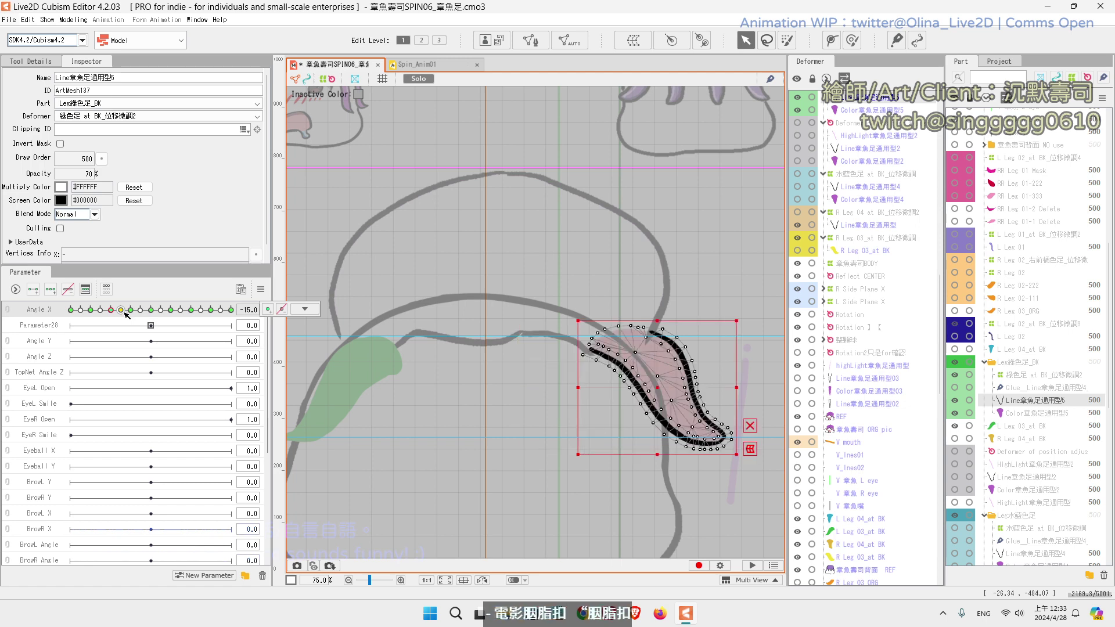
{"action": "left_click_drag", "start_coordinate": [660, 389], "coordinate": [556, 388]}
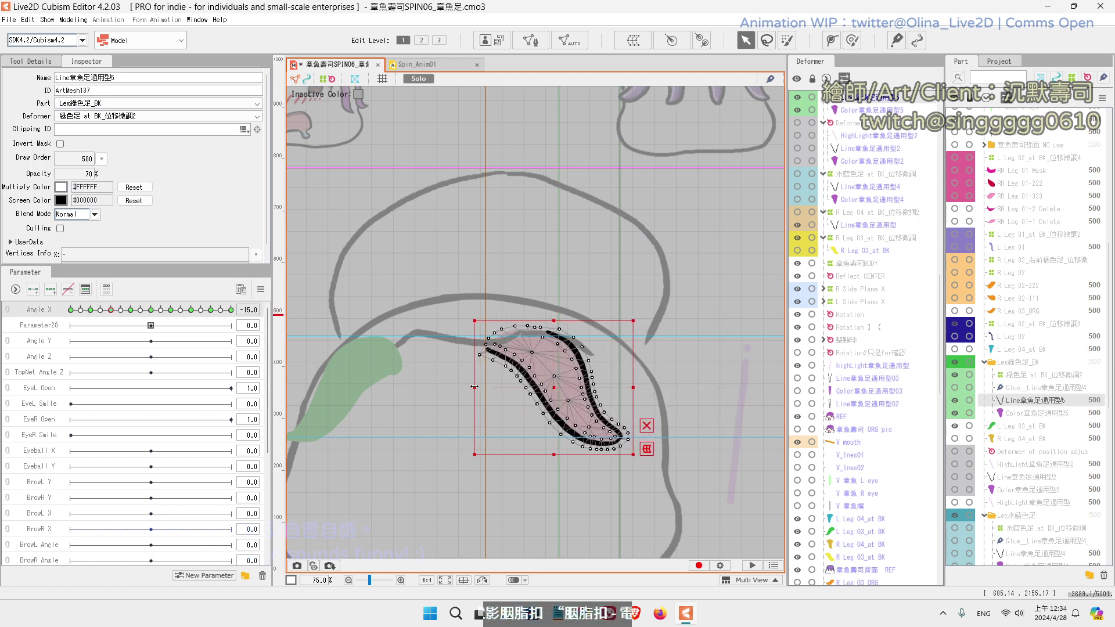
Step: Save the model, and at edit level 3 narrow all the leg line's deform path points horizontally toward the tip side, ending with everything deselected
{"action": "left_click", "coordinate": [439, 40]}
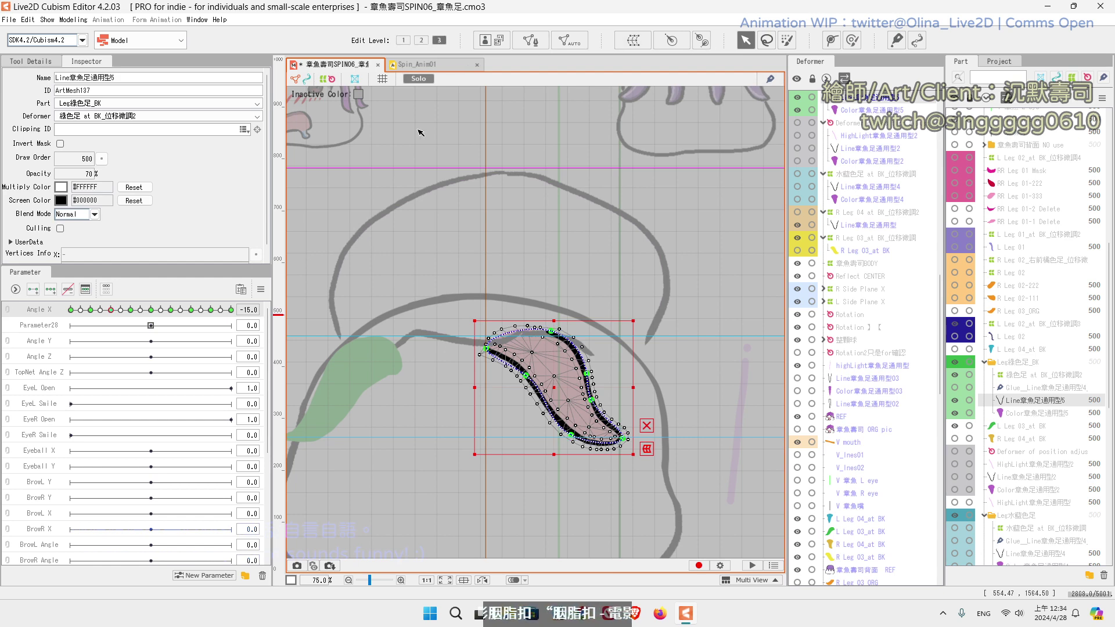
{"action": "key", "text": "ctrl+s"}
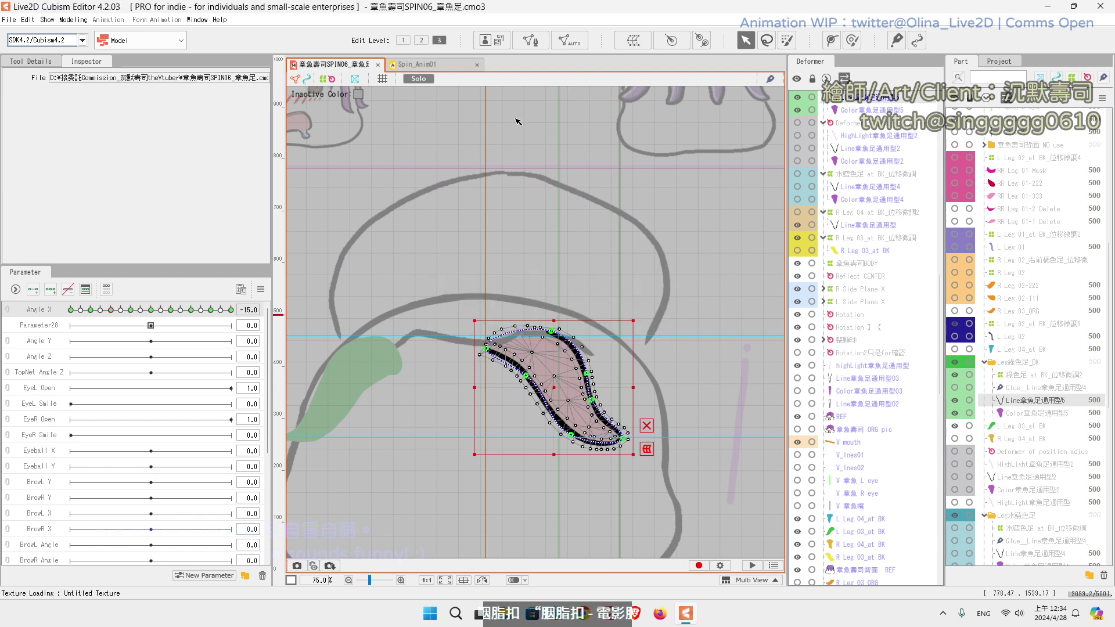
{"action": "left_click", "coordinate": [486, 348]}
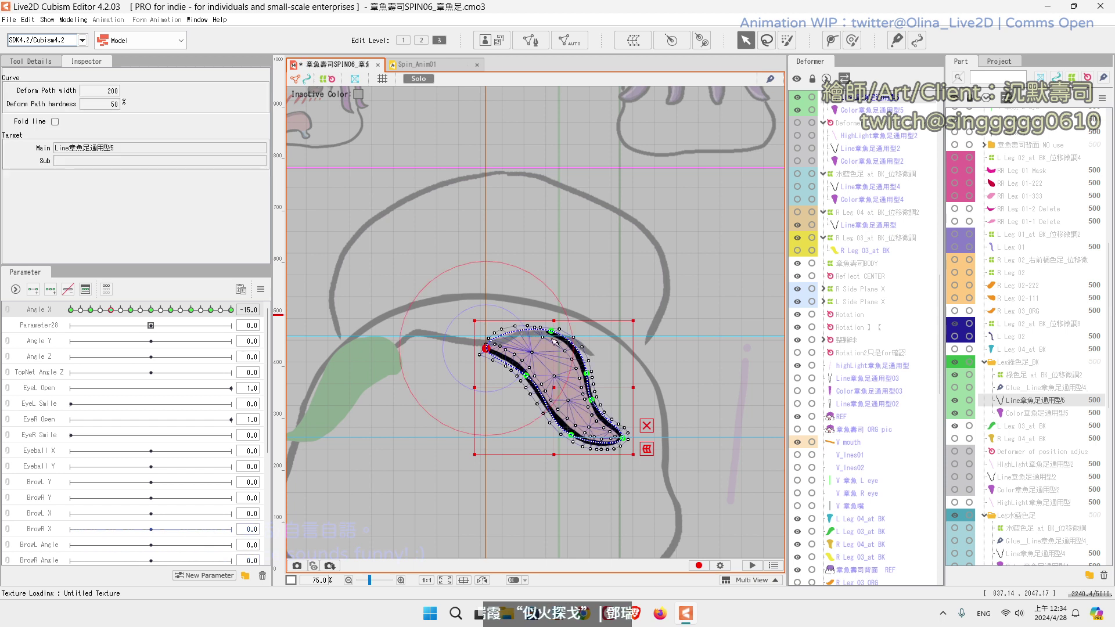
{"action": "left_click", "coordinate": [552, 332], "text": "shift"}
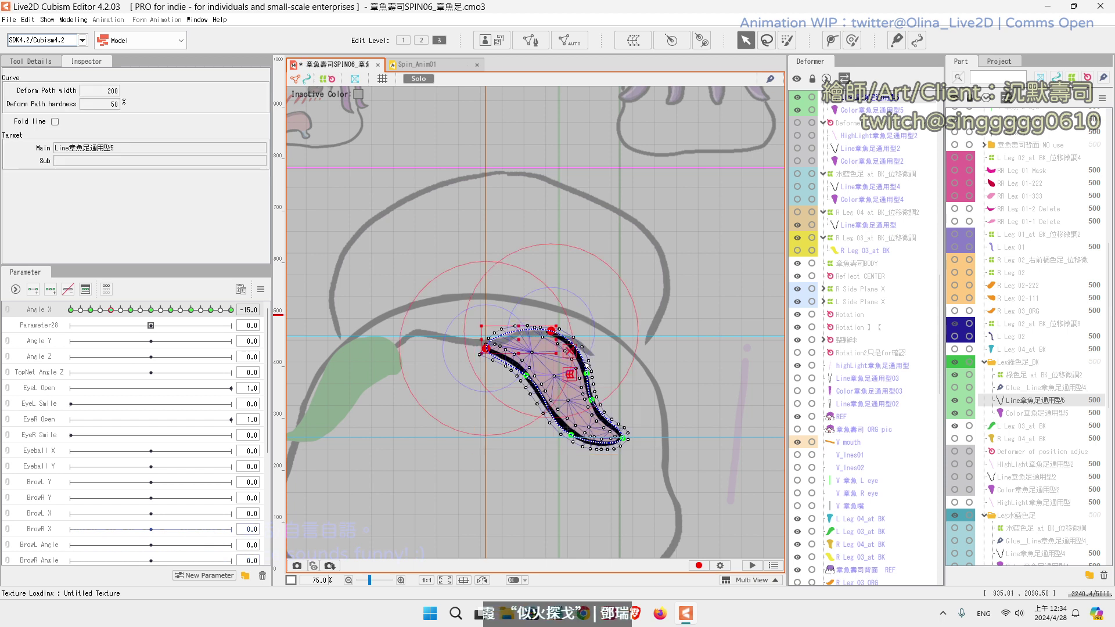
{"action": "left_click", "coordinate": [588, 374], "text": "shift"}
{"action": "left_click", "coordinate": [624, 437], "text": "shift"}
{"action": "left_click", "coordinate": [592, 400], "text": "shift"}
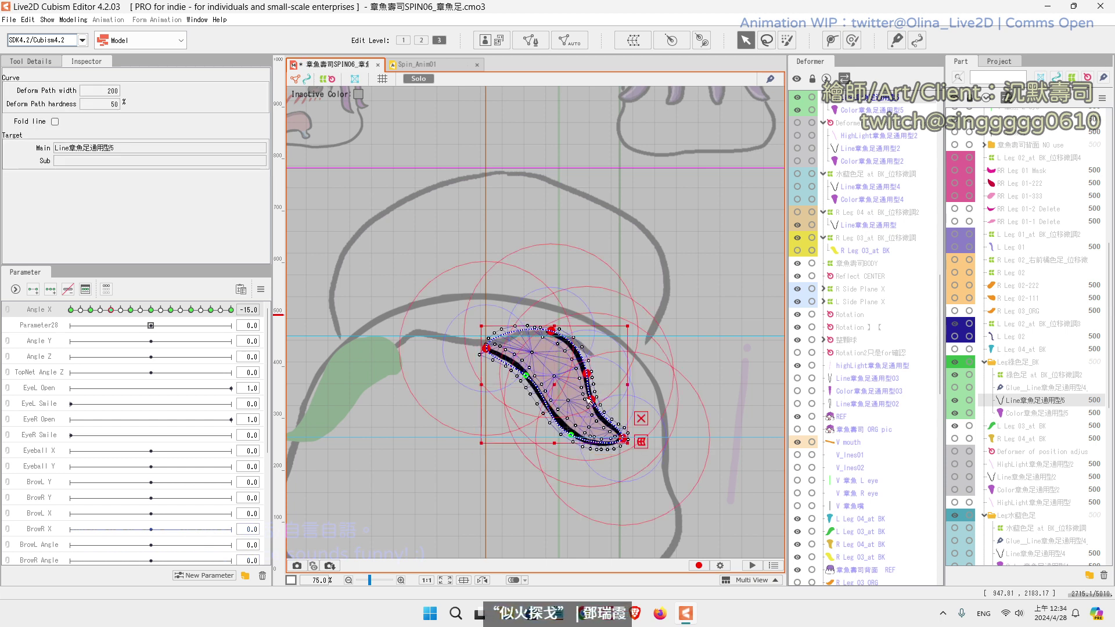
{"action": "left_click", "coordinate": [526, 375], "text": "shift"}
{"action": "left_click", "coordinate": [571, 435], "text": "shift"}
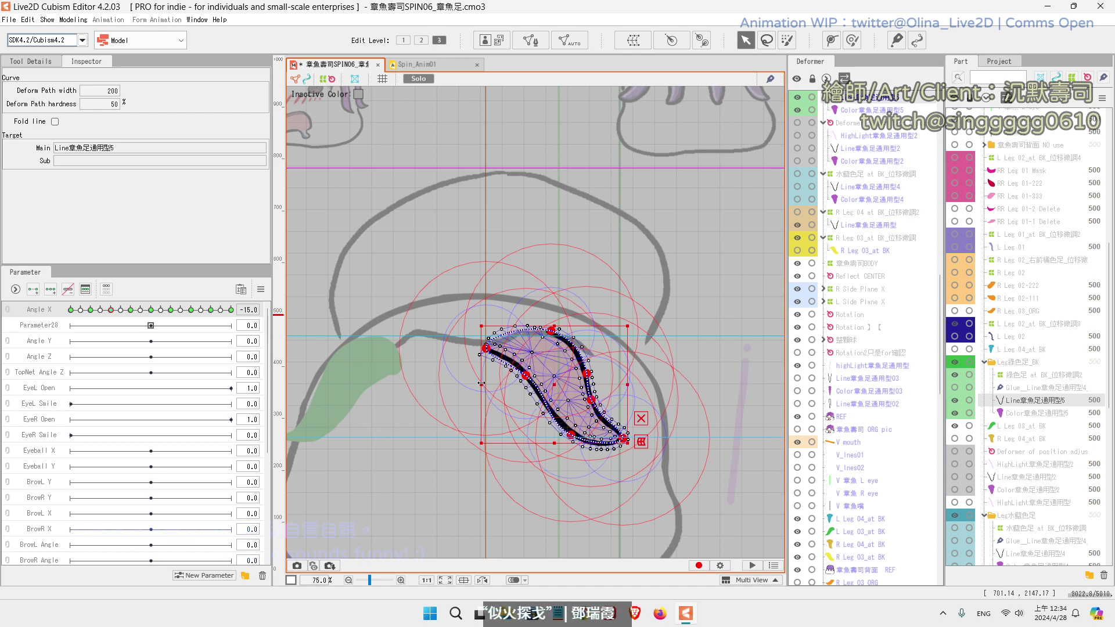
{"action": "left_click_drag", "start_coordinate": [481, 384], "coordinate": [527, 386]}
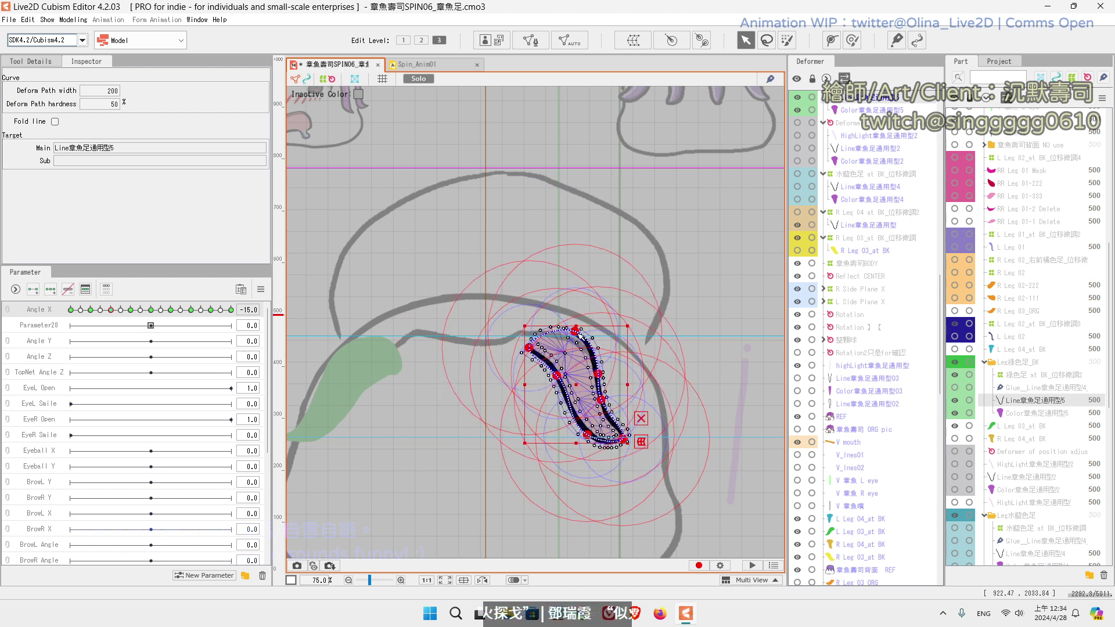
{"action": "left_click", "coordinate": [672, 305]}
{"action": "left_click", "coordinate": [672, 305]}
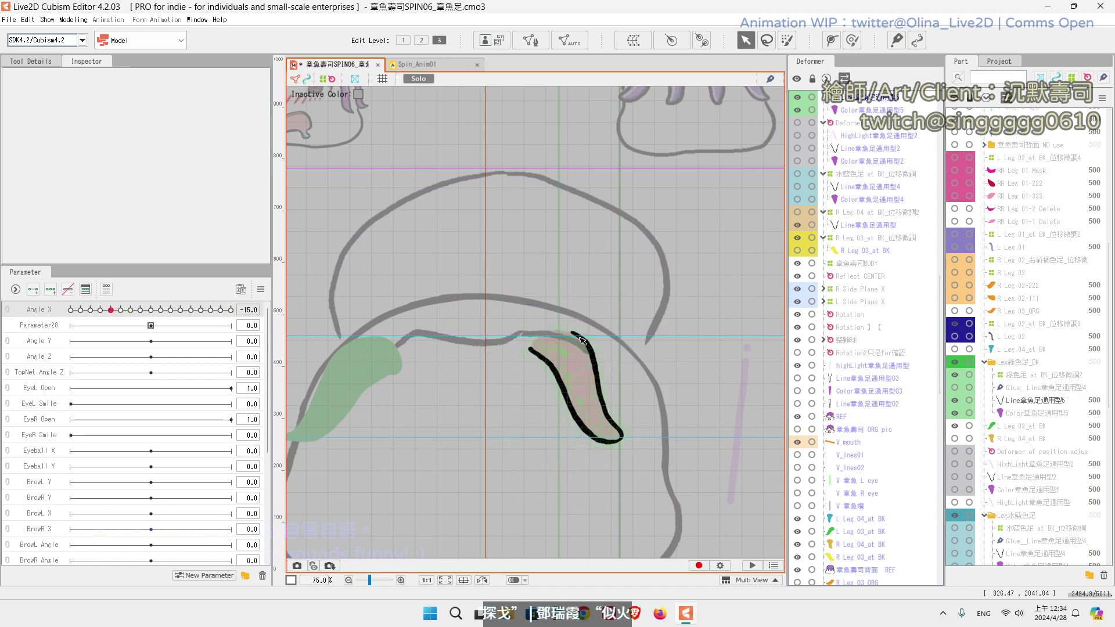
Step: Shift the three deform path points along the leg's outer edge slightly right to widen the leg, and deselect them
{"action": "left_click", "coordinate": [588, 345]}
{"action": "left_click", "coordinate": [599, 374]}
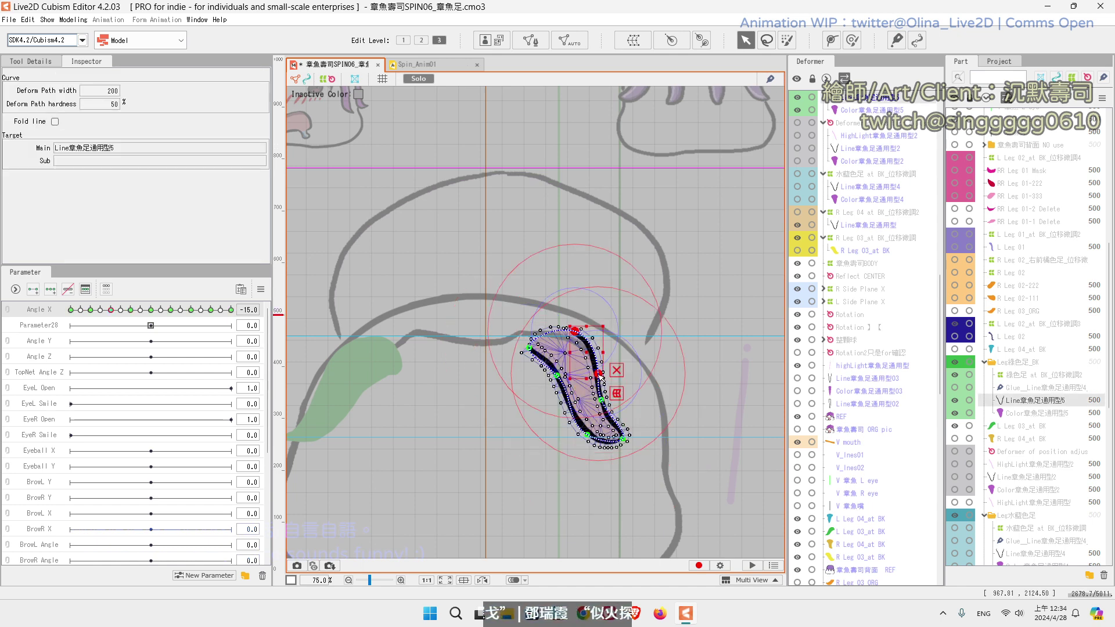
{"action": "left_click", "coordinate": [602, 401], "text": "shift"}
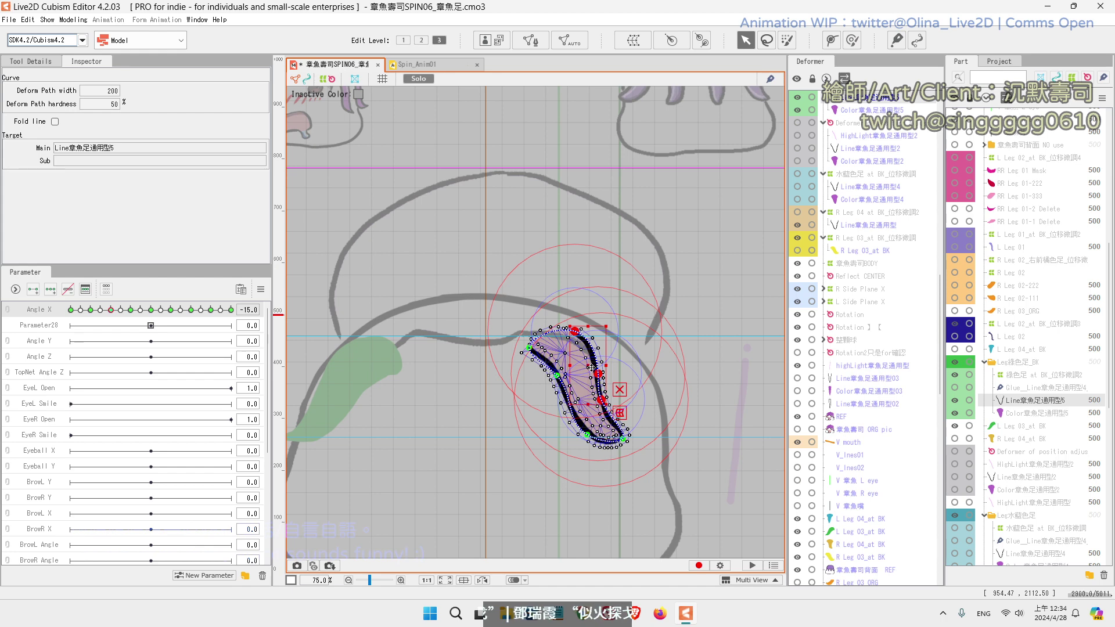
{"action": "left_click_drag", "start_coordinate": [591, 368], "coordinate": [601, 367]}
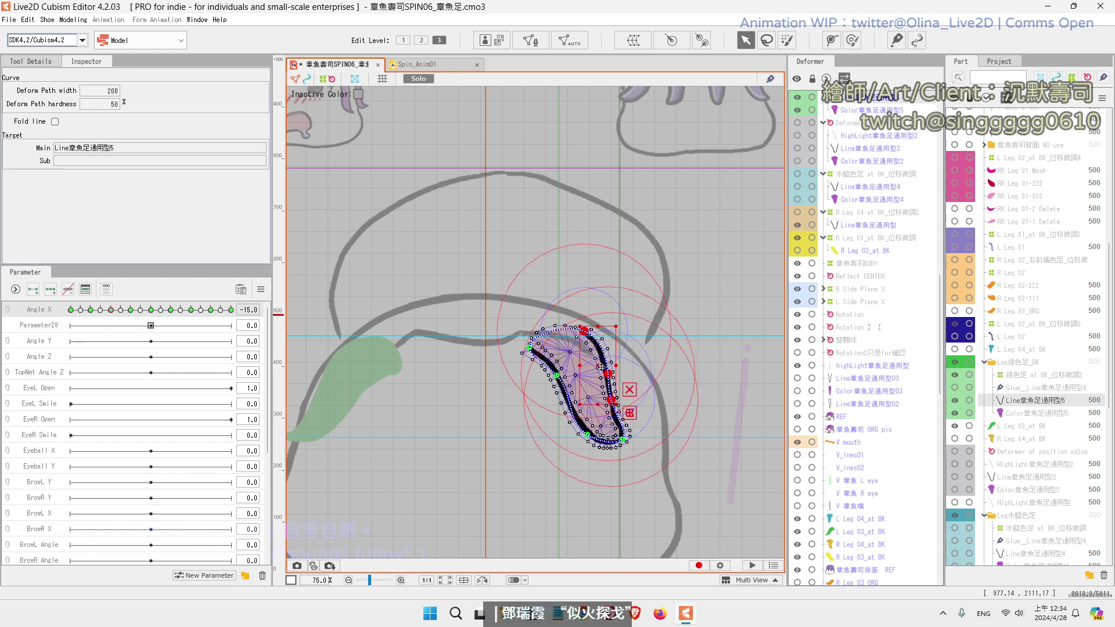
{"action": "left_click", "coordinate": [728, 341]}
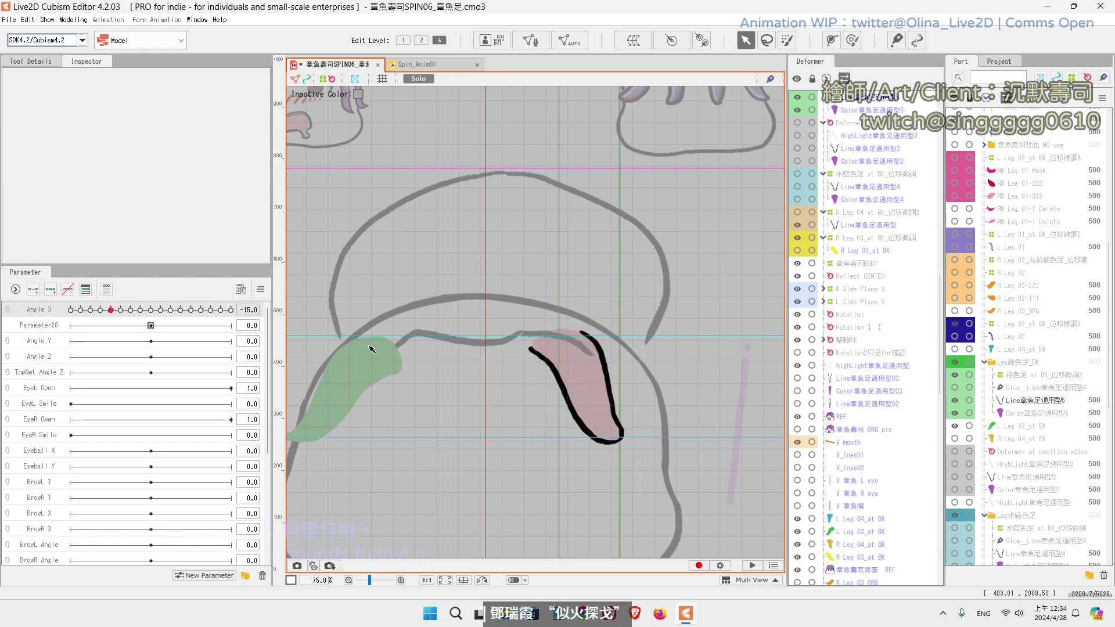
Step: Compare the leg line between Angle X -15 and about -10, and inspect its outline at -15 with the selection hidden
{"action": "mouse_move", "coordinate": [111, 310]}
{"action": "left_mouse_down"}
{"action": "mouse_move", "coordinate": [69, 314]}
{"action": "mouse_move", "coordinate": [169, 346]}
{"action": "mouse_move", "coordinate": [123, 343]}
{"action": "left_mouse_up"}
{"action": "left_click", "coordinate": [1021, 405]}
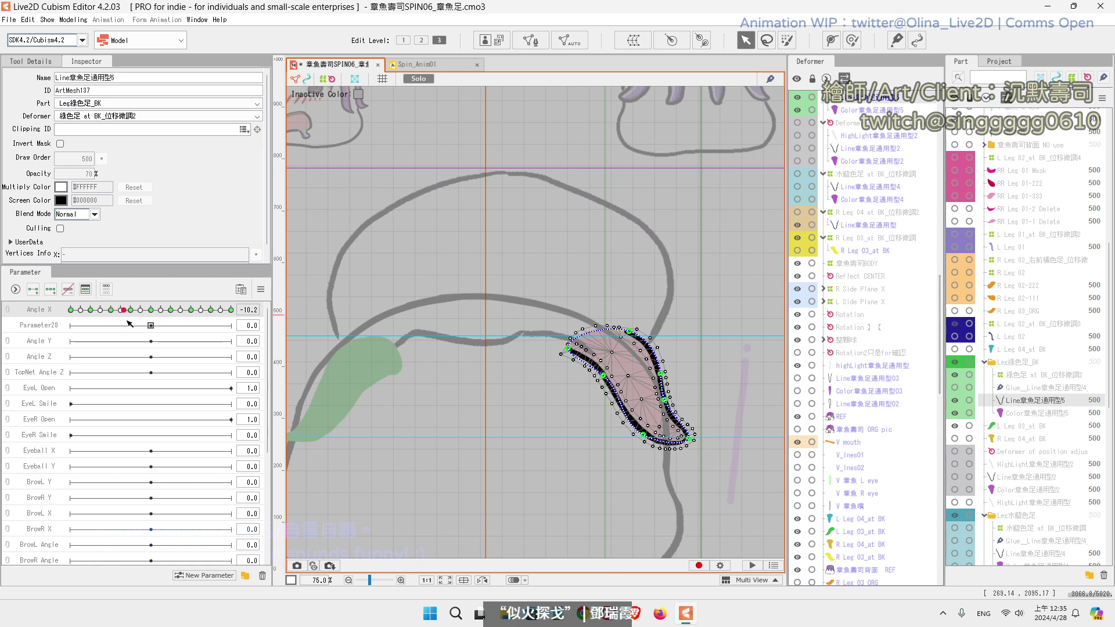
{"action": "left_click", "coordinate": [111, 310]}
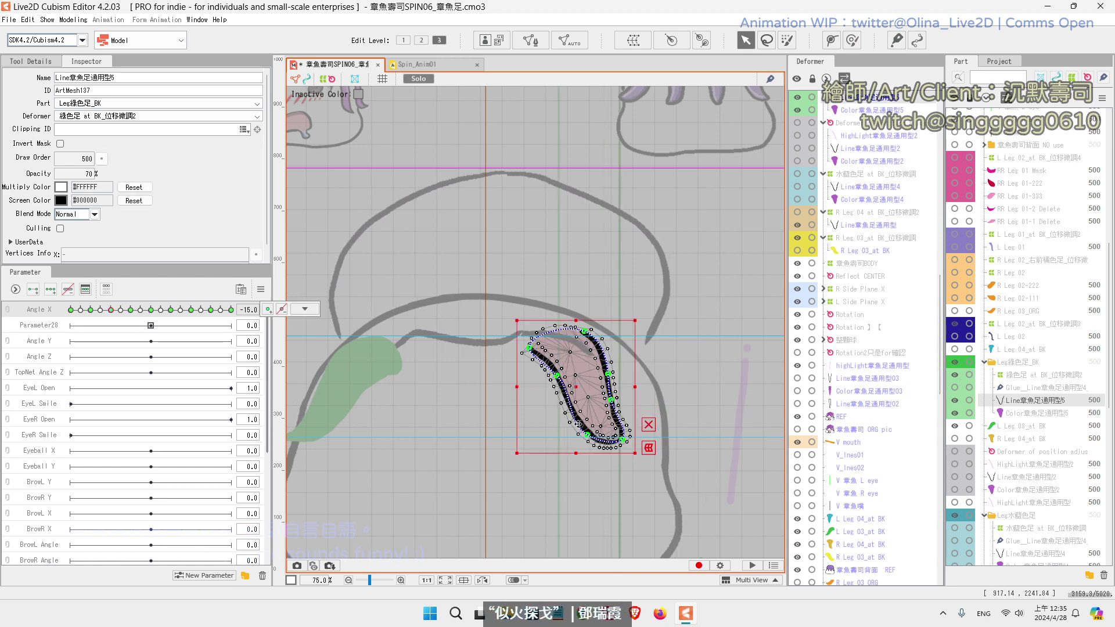
{"action": "scroll", "coordinate": [638, 413], "scroll_direction": "up", "scroll_amount": 2}
{"action": "key", "text": "ctrl+h"}
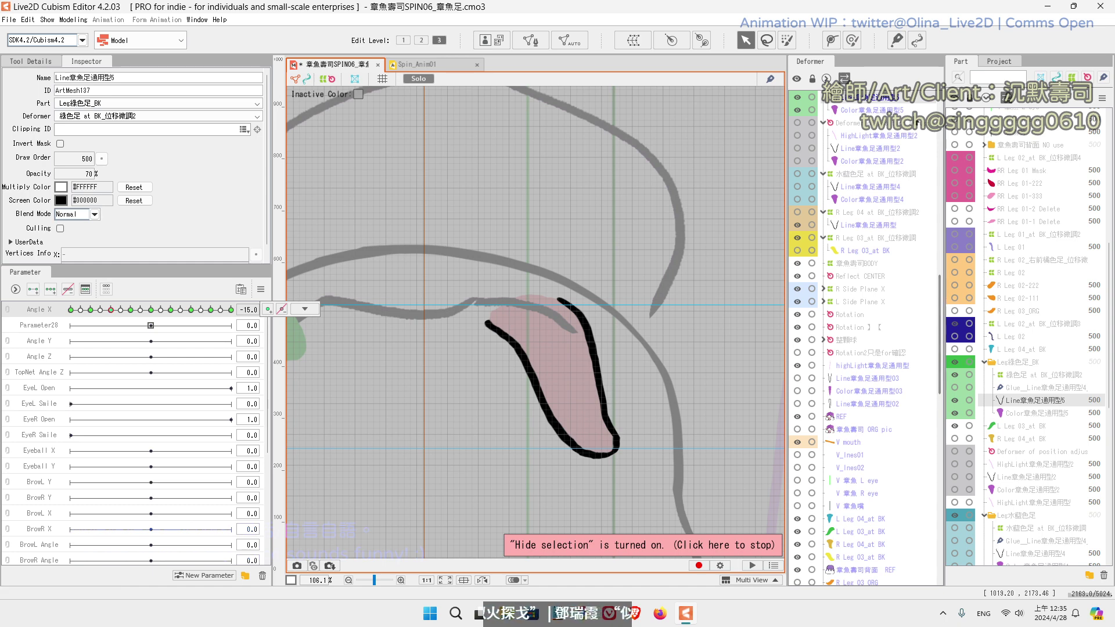
{"action": "left_click", "coordinate": [979, 406]}
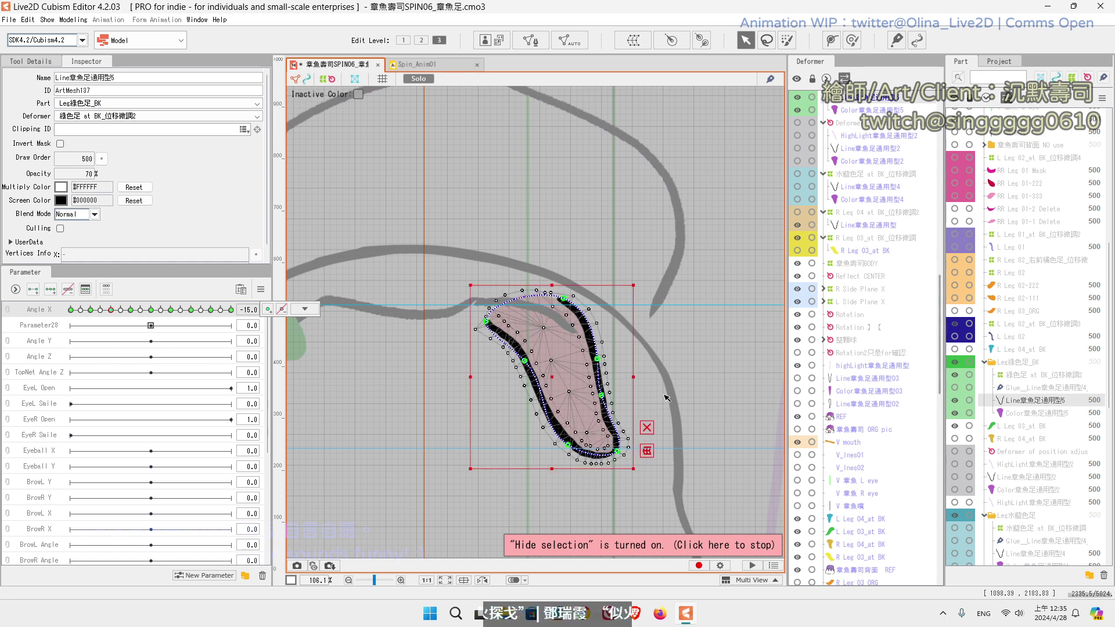
Step: At edit level 1, push the leg line's outer edge inward above the tip with the Deform Brush, and return to the arrow tool
{"action": "key", "text": "1"}
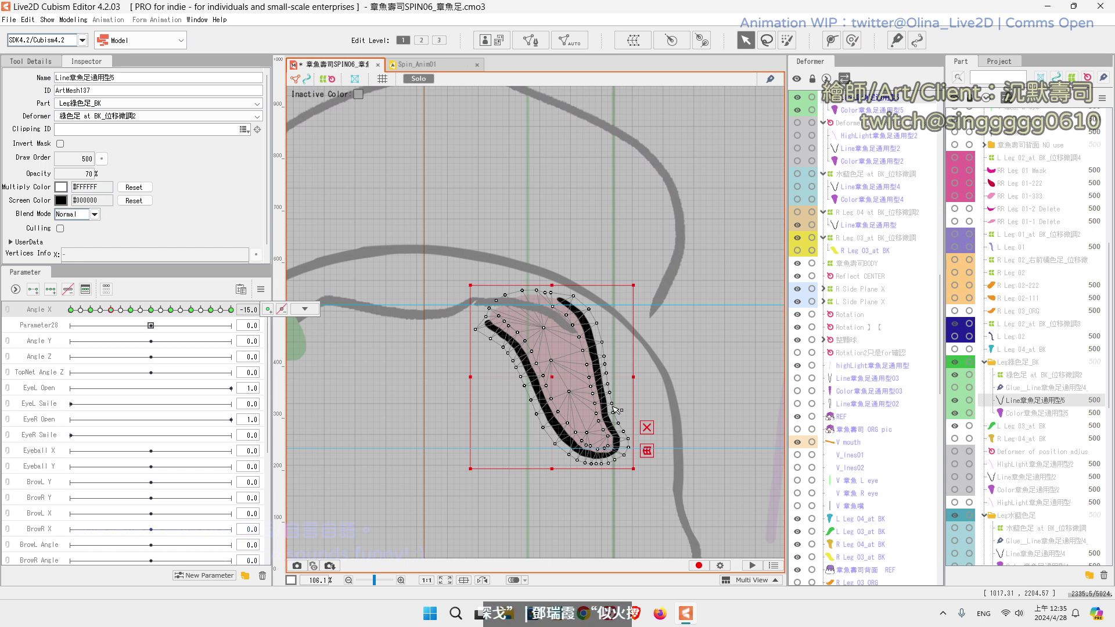
{"action": "scroll", "coordinate": [615, 409], "scroll_direction": "up", "scroll_amount": 3}
{"action": "left_click", "coordinate": [852, 40]}
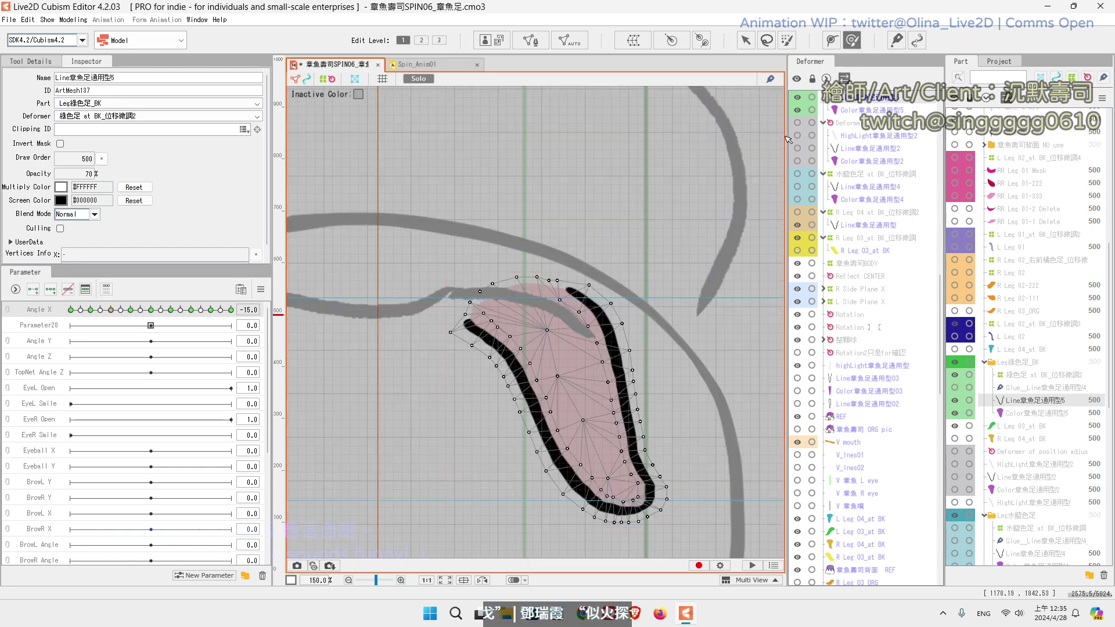
{"action": "mouse_move", "coordinate": [633, 435]}
{"action": "left_mouse_down"}
{"action": "mouse_move", "coordinate": [614, 423]}
{"action": "mouse_move", "coordinate": [646, 471]}
{"action": "mouse_move", "coordinate": [666, 466]}
{"action": "mouse_move", "coordinate": [674, 484]}
{"action": "mouse_move", "coordinate": [685, 483]}
{"action": "mouse_move", "coordinate": [683, 443]}
{"action": "mouse_move", "coordinate": [697, 471]}
{"action": "mouse_move", "coordinate": [685, 485]}
{"action": "mouse_move", "coordinate": [647, 410]}
{"action": "mouse_move", "coordinate": [638, 418]}
{"action": "mouse_move", "coordinate": [642, 402]}
{"action": "mouse_move", "coordinate": [639, 429]}
{"action": "mouse_move", "coordinate": [616, 434]}
{"action": "mouse_move", "coordinate": [651, 428]}
{"action": "mouse_move", "coordinate": [629, 351]}
{"action": "mouse_move", "coordinate": [603, 362]}
{"action": "mouse_move", "coordinate": [622, 395]}
{"action": "mouse_move", "coordinate": [603, 385]}
{"action": "mouse_move", "coordinate": [636, 396]}
{"action": "mouse_move", "coordinate": [652, 425]}
{"action": "mouse_move", "coordinate": [660, 339]}
{"action": "mouse_move", "coordinate": [640, 323]}
{"action": "mouse_move", "coordinate": [618, 362]}
{"action": "mouse_move", "coordinate": [603, 350]}
{"action": "mouse_move", "coordinate": [624, 326]}
{"action": "mouse_move", "coordinate": [627, 350]}
{"action": "mouse_move", "coordinate": [635, 344]}
{"action": "mouse_move", "coordinate": [628, 369]}
{"action": "mouse_move", "coordinate": [628, 356]}
{"action": "mouse_move", "coordinate": [600, 360]}
{"action": "mouse_move", "coordinate": [630, 361]}
{"action": "mouse_move", "coordinate": [570, 400]}
{"action": "mouse_move", "coordinate": [607, 363]}
{"action": "mouse_move", "coordinate": [577, 401]}
{"action": "mouse_move", "coordinate": [500, 370]}
{"action": "mouse_move", "coordinate": [494, 322]}
{"action": "mouse_move", "coordinate": [488, 371]}
{"action": "mouse_move", "coordinate": [474, 367]}
{"action": "mouse_move", "coordinate": [484, 333]}
{"action": "mouse_move", "coordinate": [474, 305]}
{"action": "mouse_move", "coordinate": [450, 320]}
{"action": "mouse_move", "coordinate": [477, 335]}
{"action": "mouse_move", "coordinate": [462, 317]}
{"action": "mouse_move", "coordinate": [441, 328]}
{"action": "mouse_move", "coordinate": [483, 326]}
{"action": "mouse_move", "coordinate": [527, 411]}
{"action": "mouse_move", "coordinate": [514, 406]}
{"action": "mouse_move", "coordinate": [537, 387]}
{"action": "mouse_move", "coordinate": [564, 401]}
{"action": "mouse_move", "coordinate": [555, 410]}
{"action": "mouse_move", "coordinate": [538, 383]}
{"action": "mouse_move", "coordinate": [511, 410]}
{"action": "mouse_move", "coordinate": [531, 456]}
{"action": "mouse_move", "coordinate": [582, 443]}
{"action": "mouse_move", "coordinate": [572, 458]}
{"action": "mouse_move", "coordinate": [581, 474]}
{"action": "mouse_move", "coordinate": [608, 480]}
{"action": "mouse_move", "coordinate": [546, 494]}
{"action": "mouse_move", "coordinate": [619, 513]}
{"action": "mouse_move", "coordinate": [575, 505]}
{"action": "mouse_move", "coordinate": [623, 499]}
{"action": "mouse_move", "coordinate": [609, 464]}
{"action": "mouse_move", "coordinate": [627, 441]}
{"action": "mouse_move", "coordinate": [624, 488]}
{"action": "mouse_move", "coordinate": [598, 502]}
{"action": "mouse_move", "coordinate": [583, 494]}
{"action": "mouse_move", "coordinate": [622, 505]}
{"action": "mouse_move", "coordinate": [648, 471]}
{"action": "mouse_move", "coordinate": [547, 257]}
{"action": "left_mouse_up"}
{"action": "key", "text": "v"}
Step: Fine-tune the individual mesh vertices on both sides of the line around the leg's rounded tip to even out its curve
{"action": "scroll", "coordinate": [678, 461], "scroll_direction": "up", "scroll_amount": 1}
{"action": "left_click_drag", "start_coordinate": [573, 355], "coordinate": [573, 348]}
{"action": "left_click", "coordinate": [573, 345]}
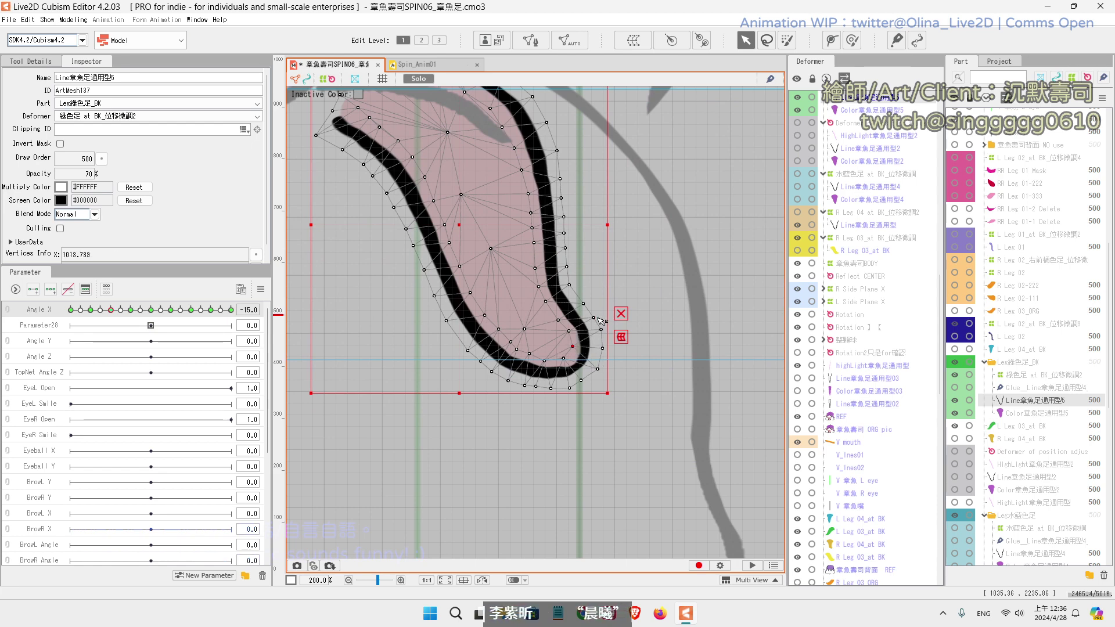
{"action": "left_click", "coordinate": [568, 335]}
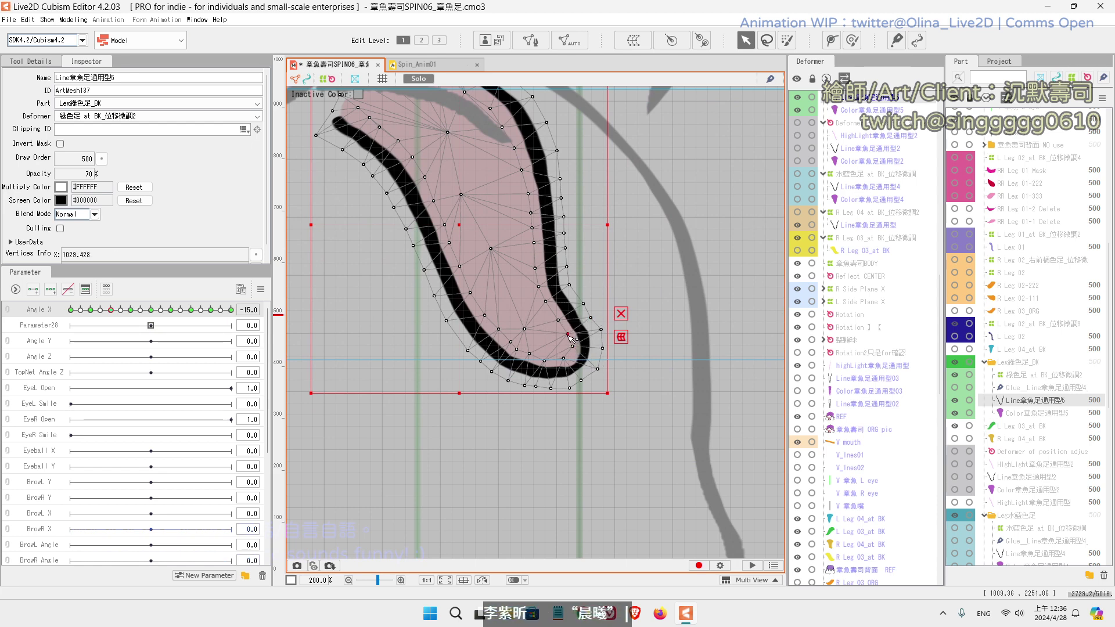
{"action": "left_click", "coordinate": [600, 330]}
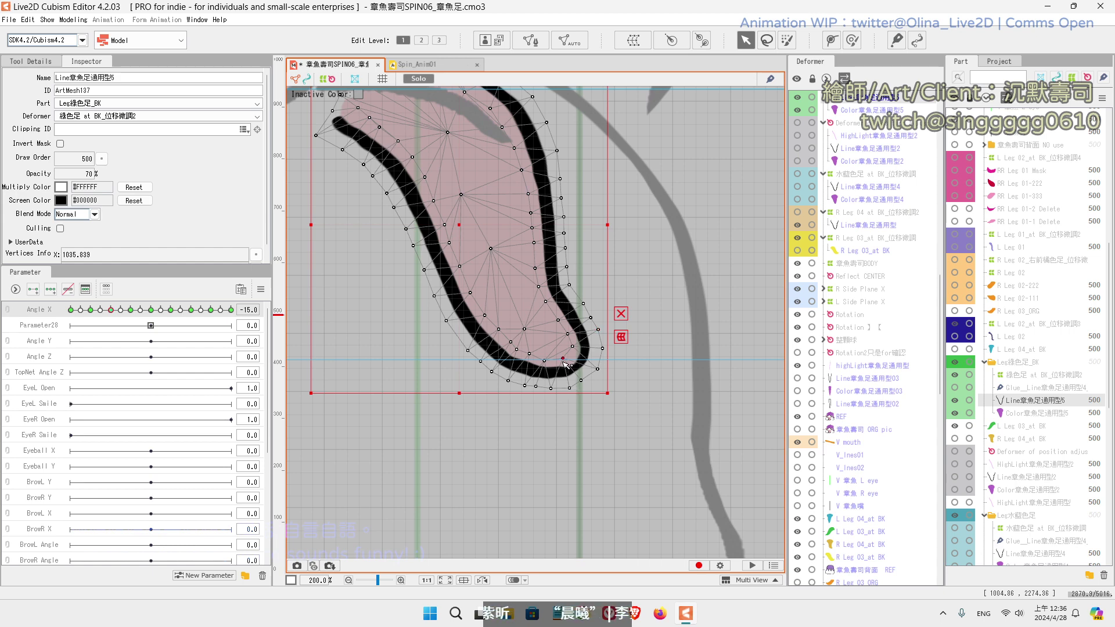
{"action": "left_click_drag", "start_coordinate": [566, 363], "coordinate": [567, 361]}
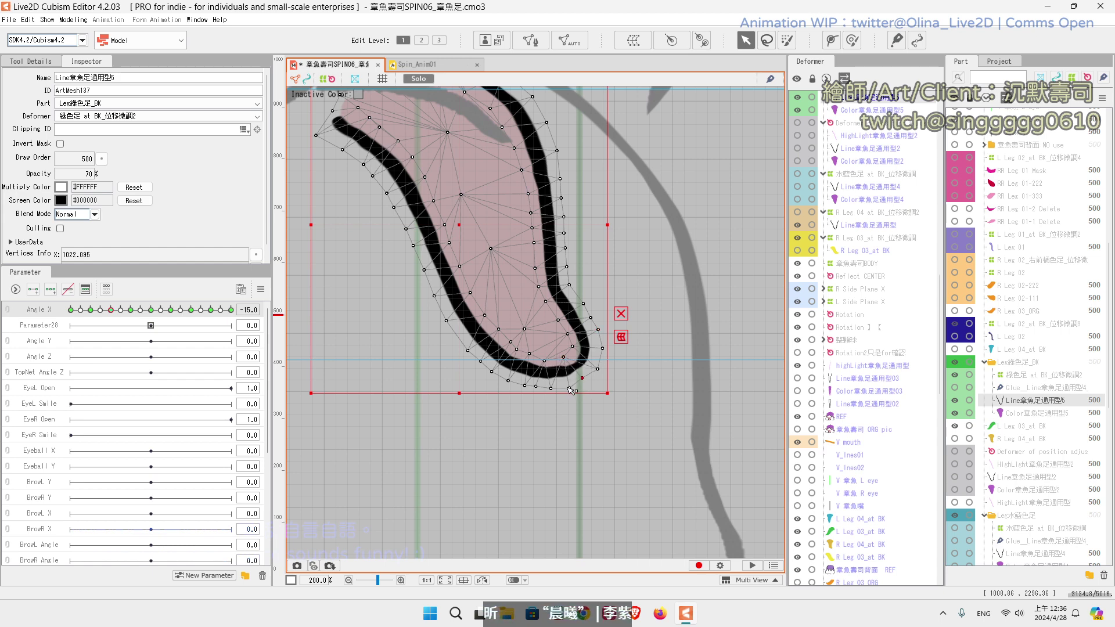
{"action": "left_click_drag", "start_coordinate": [560, 388], "coordinate": [562, 359]}
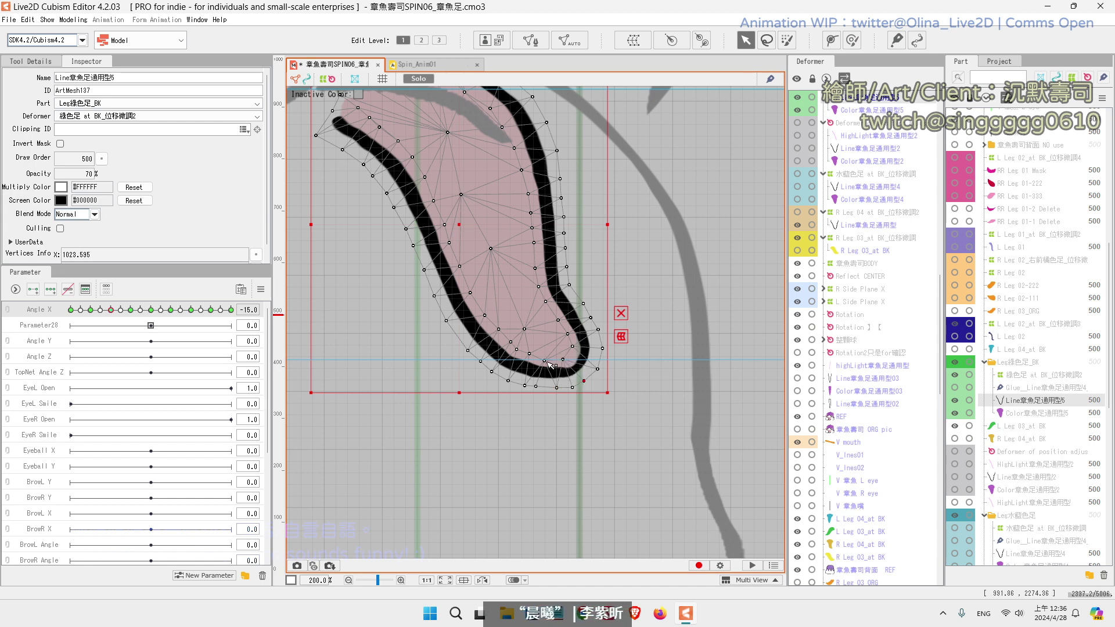
{"action": "left_click", "coordinate": [547, 360]}
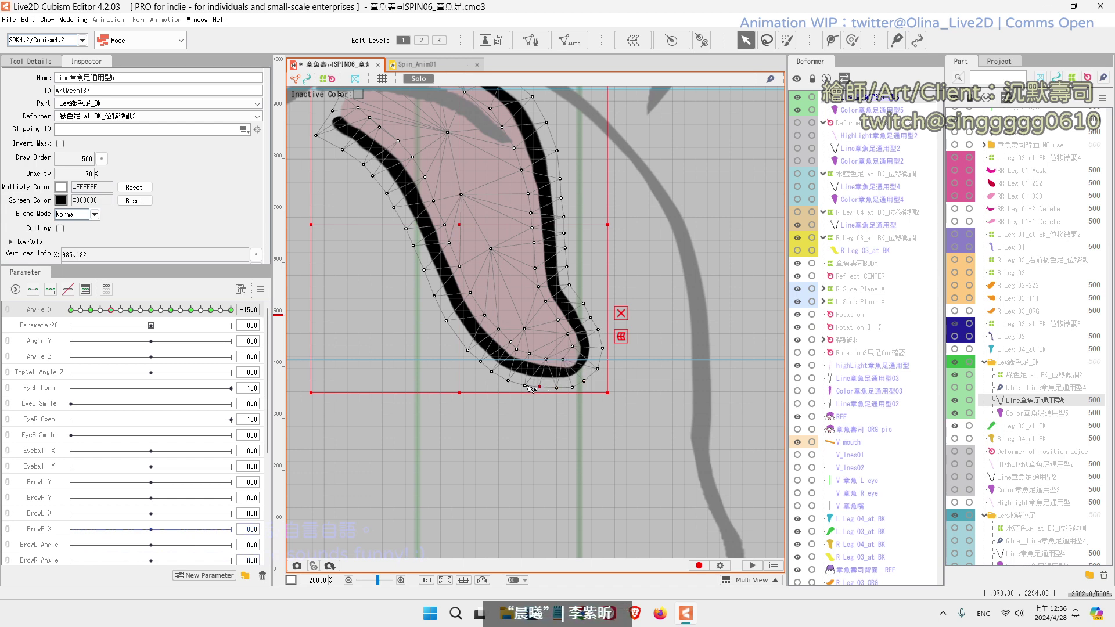
{"action": "left_click_drag", "start_coordinate": [538, 351], "coordinate": [576, 385]}
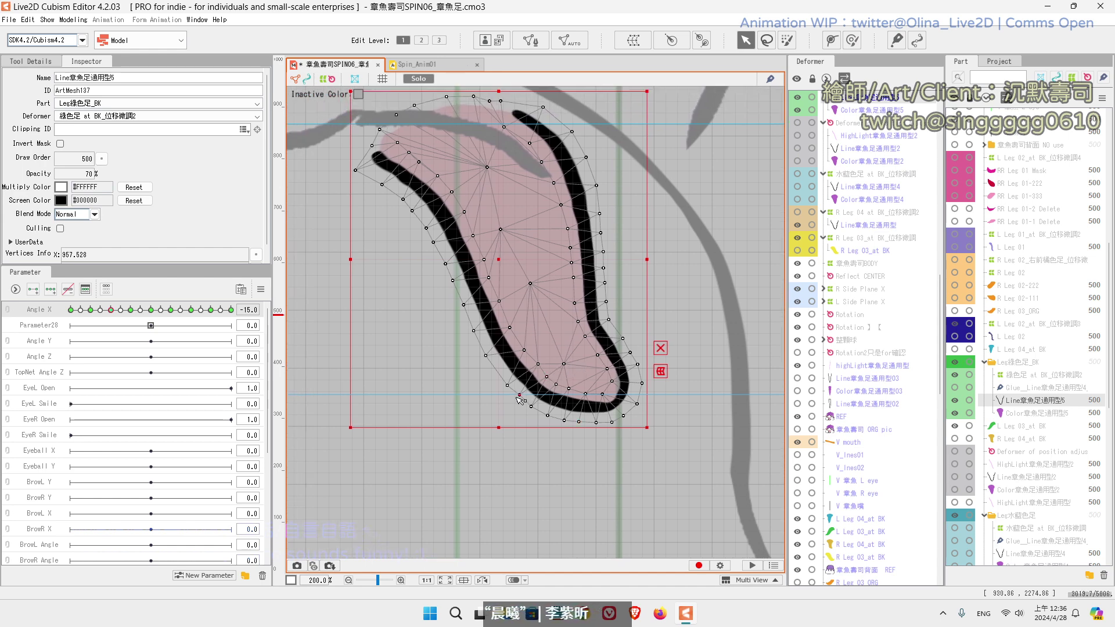
{"action": "left_click_drag", "start_coordinate": [521, 394], "coordinate": [533, 361]}
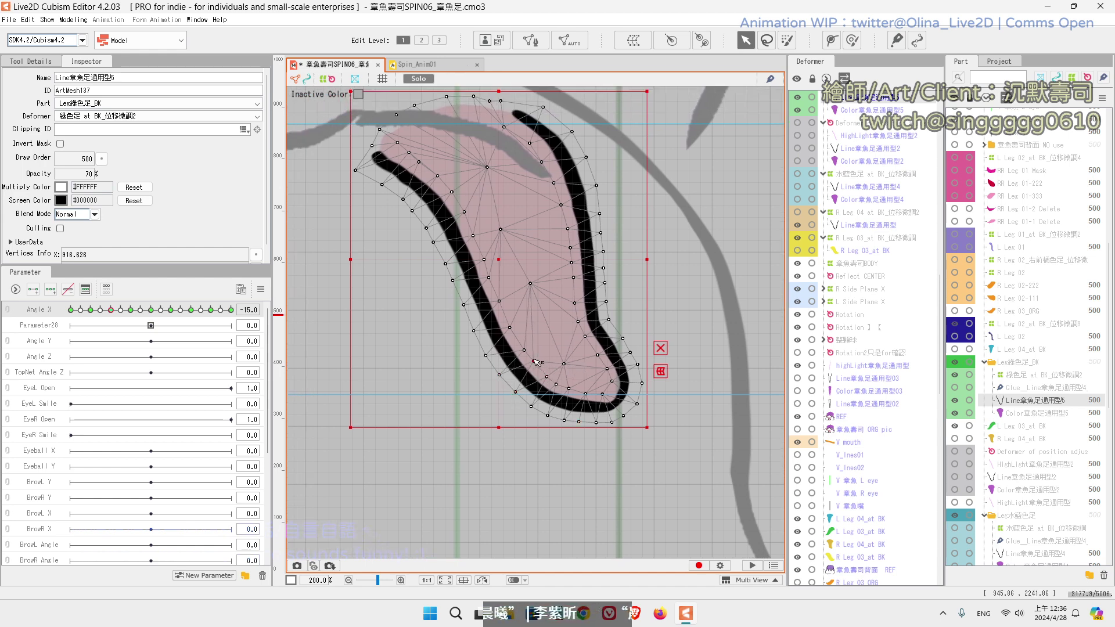
Step: At edit level 2, shift the deform path points along the leg's inner edge upward, raise its upper end, and bulge the upper half outward
{"action": "left_click", "coordinate": [422, 41]}
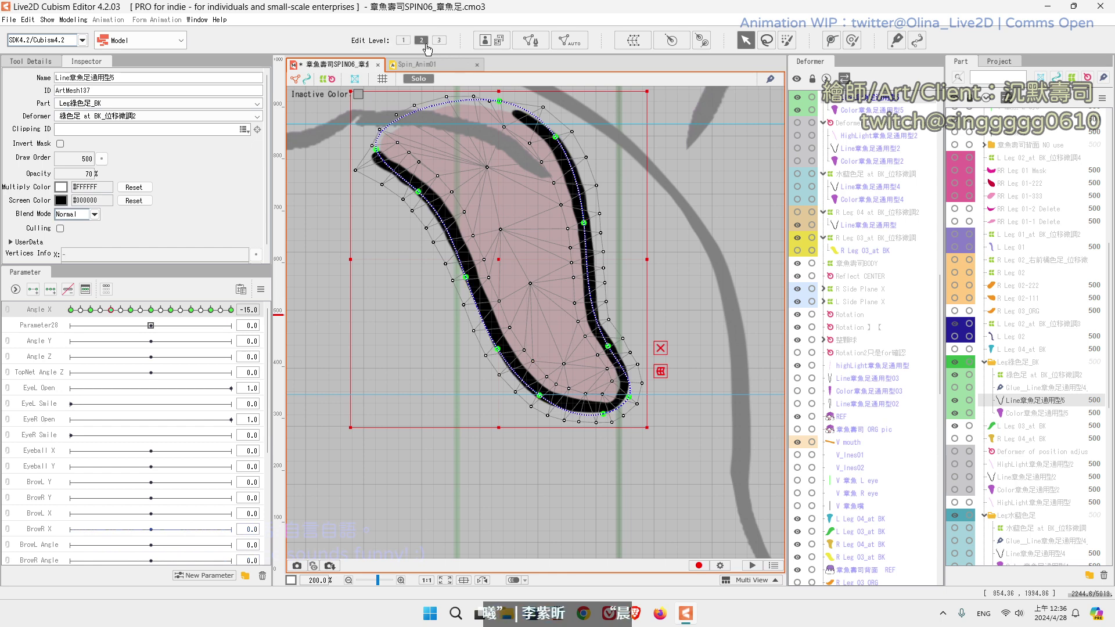
{"action": "left_click", "coordinate": [439, 41]}
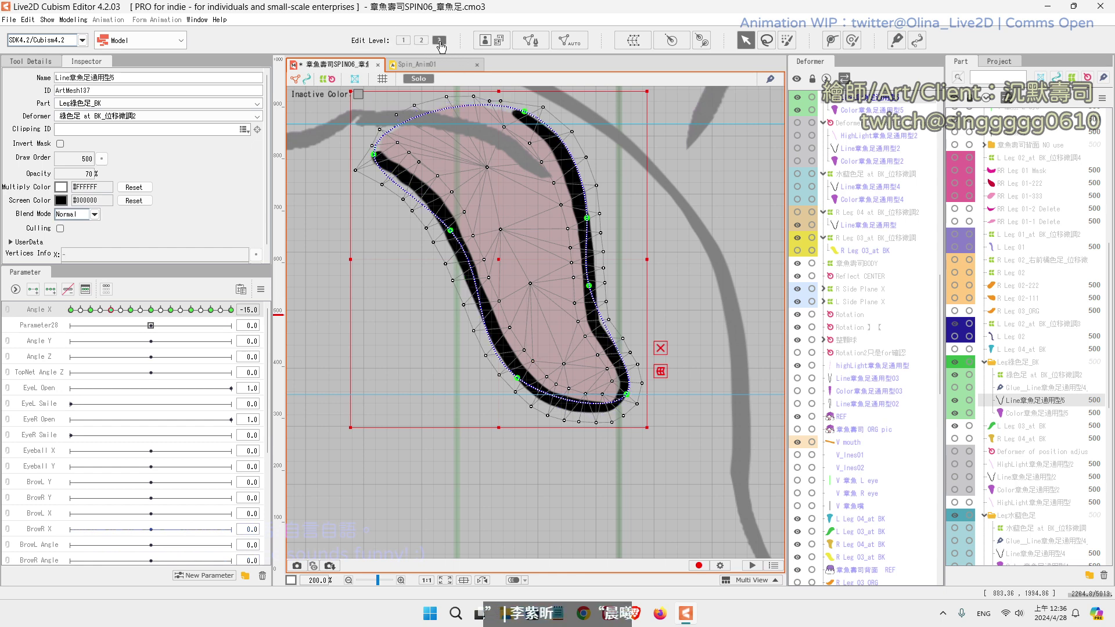
{"action": "left_click", "coordinate": [422, 41]}
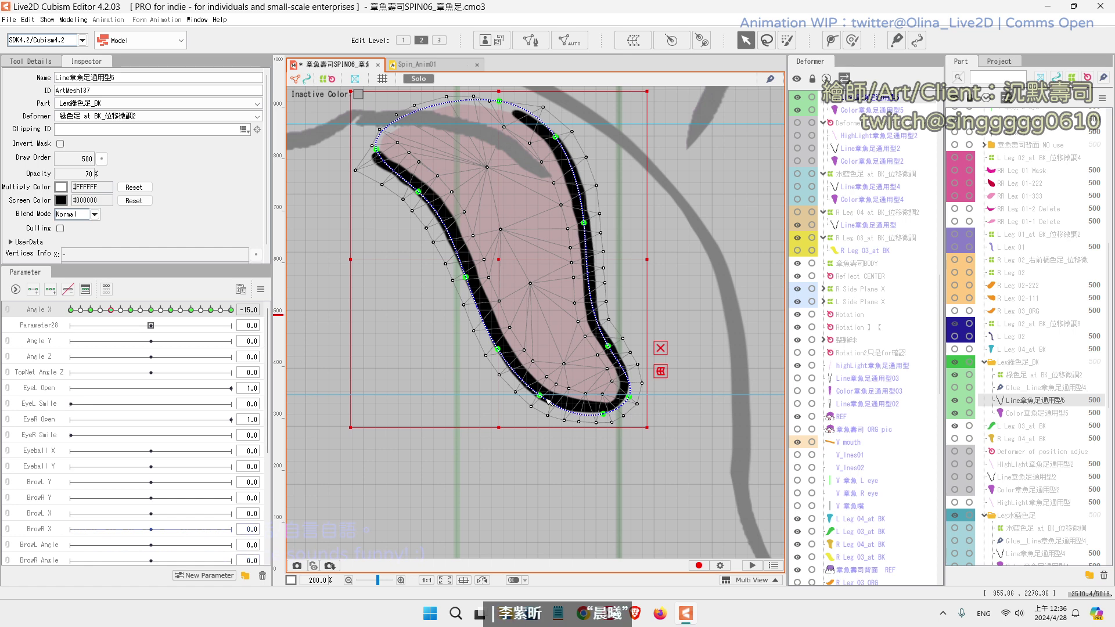
{"action": "left_click_drag", "start_coordinate": [541, 397], "coordinate": [529, 387]}
{"action": "left_click_drag", "start_coordinate": [497, 349], "coordinate": [489, 334]}
{"action": "left_click_drag", "start_coordinate": [467, 278], "coordinate": [465, 265]}
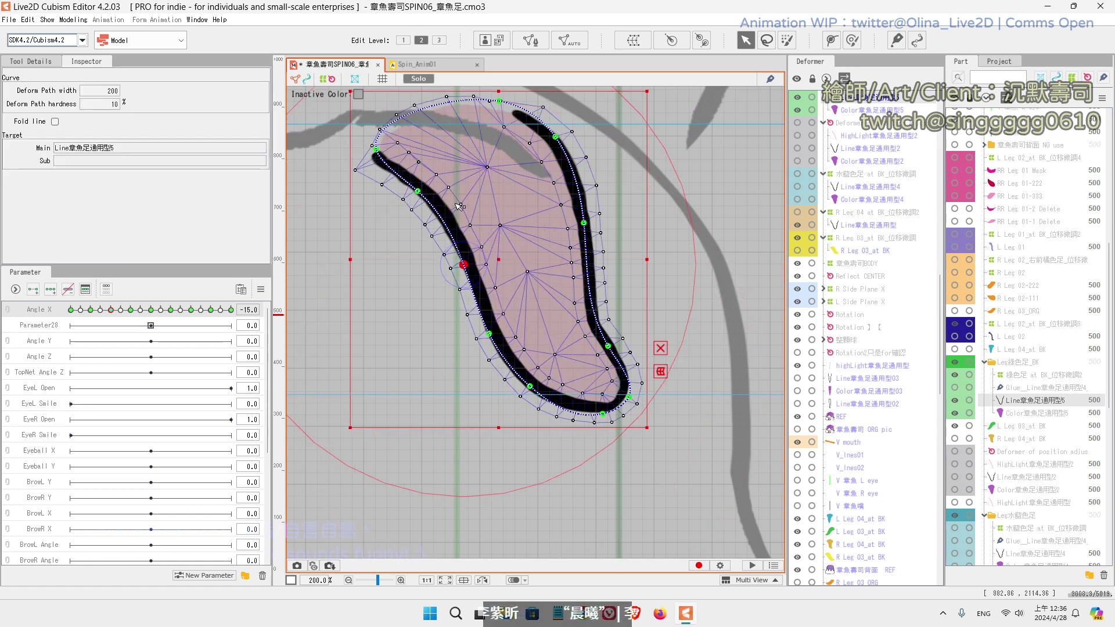
{"action": "left_click_drag", "start_coordinate": [419, 192], "coordinate": [412, 187]}
{"action": "left_click_drag", "start_coordinate": [381, 152], "coordinate": [377, 127]}
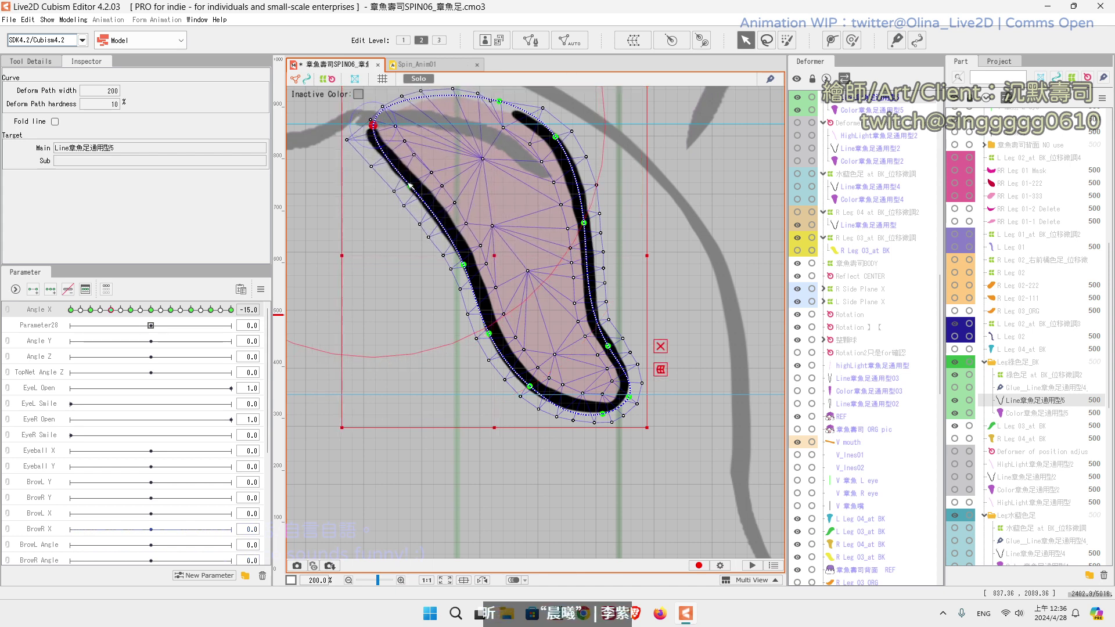
{"action": "left_click_drag", "start_coordinate": [412, 188], "coordinate": [392, 181]}
{"action": "left_click_drag", "start_coordinate": [465, 265], "coordinate": [447, 242]}
{"action": "left_click_drag", "start_coordinate": [492, 334], "coordinate": [491, 329]}
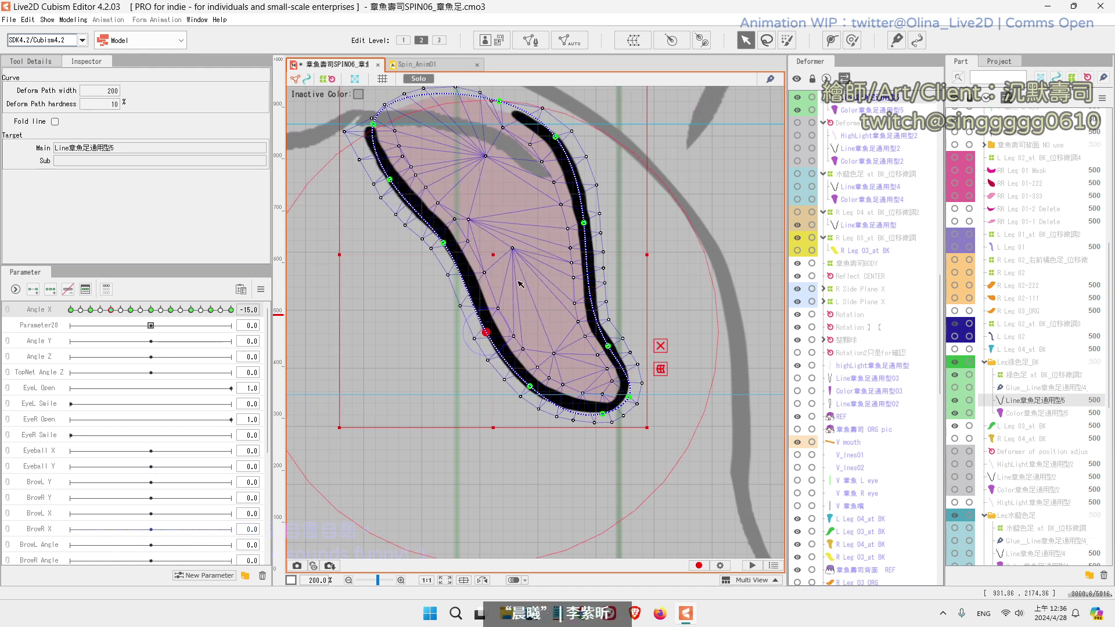
Step: Reposition two interior mesh vertices of the leg line toward the middle of the leg, deselect everything, and save the model
{"action": "left_click_drag", "start_coordinate": [468, 219], "coordinate": [503, 209]}
{"action": "left_click_drag", "start_coordinate": [512, 248], "coordinate": [531, 269]}
{"action": "scroll", "coordinate": [540, 320], "scroll_direction": "down", "scroll_amount": 2}
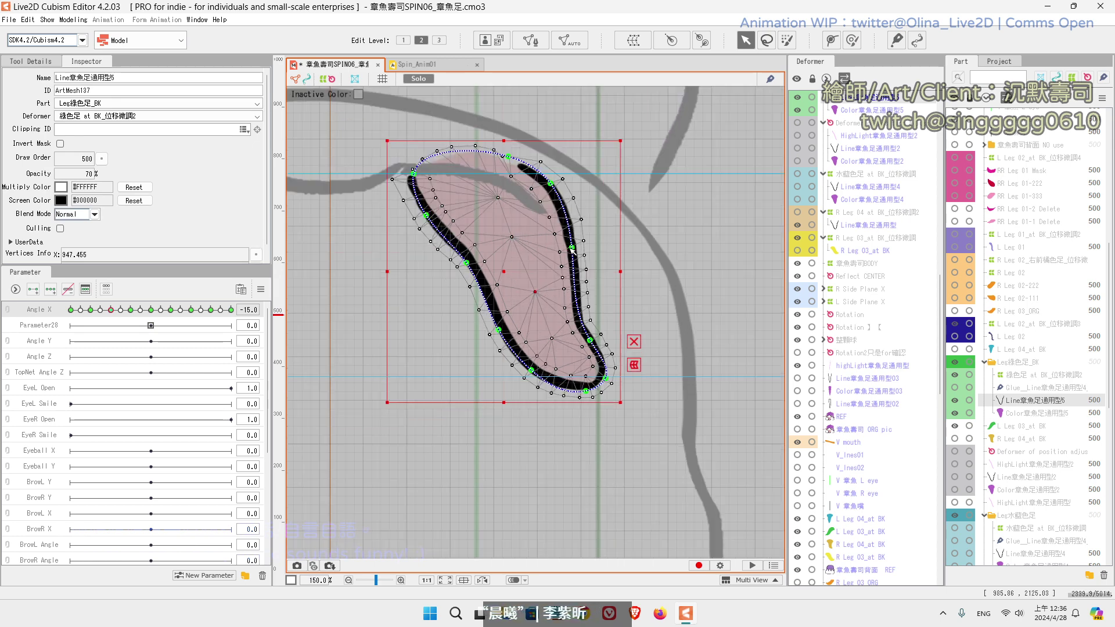
{"action": "key", "text": "Escape"}
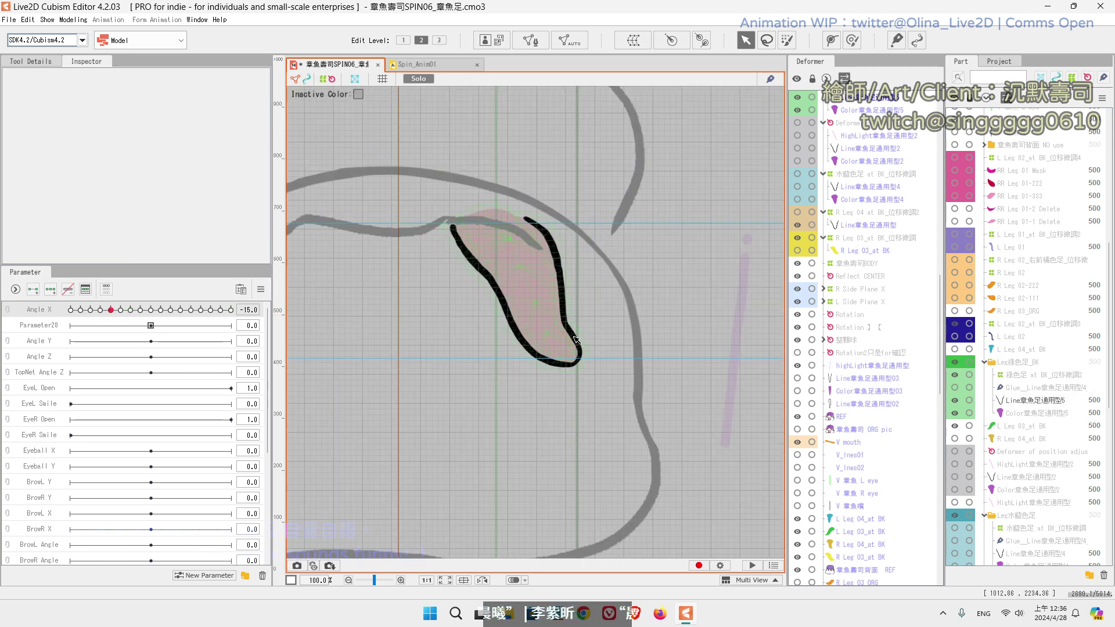
{"action": "key", "text": "ctrl+s"}
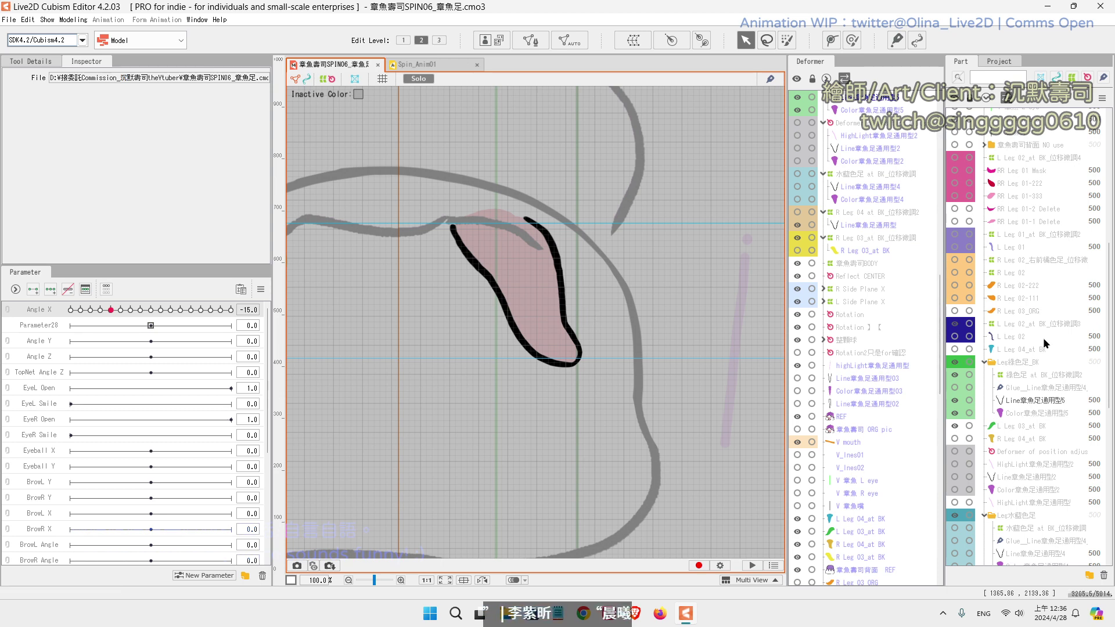
Step: Reselect the leg line, straighten its inner edge by pulling the bulging deform path points inward, and adjust the interior mesh vertices to match
{"action": "left_click", "coordinate": [1020, 405]}
{"action": "scroll", "coordinate": [525, 303], "scroll_direction": "up", "scroll_amount": 2}
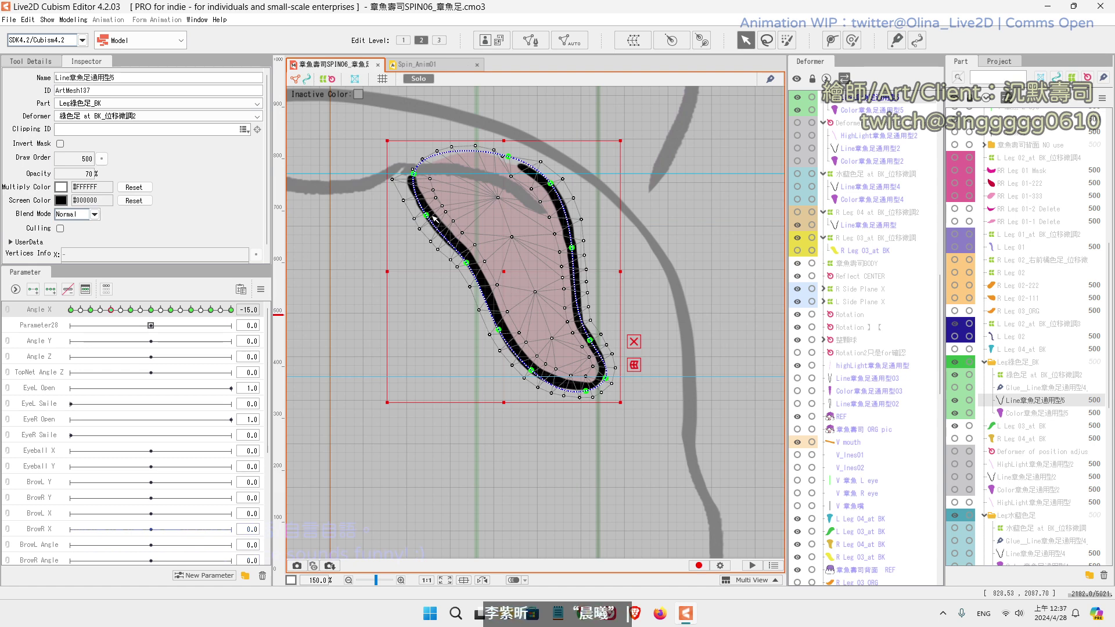
{"action": "left_click_drag", "start_coordinate": [427, 215], "coordinate": [432, 211]}
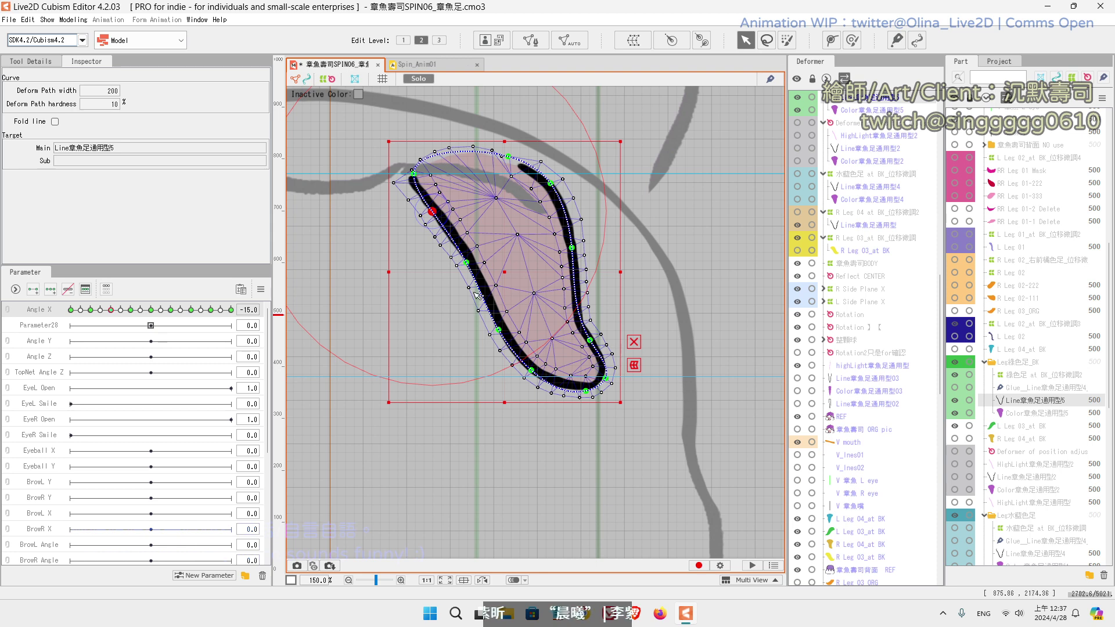
{"action": "left_click_drag", "start_coordinate": [468, 264], "coordinate": [472, 274]}
{"action": "left_click", "coordinate": [530, 290]}
{"action": "left_click_drag", "start_coordinate": [519, 238], "coordinate": [519, 254]}
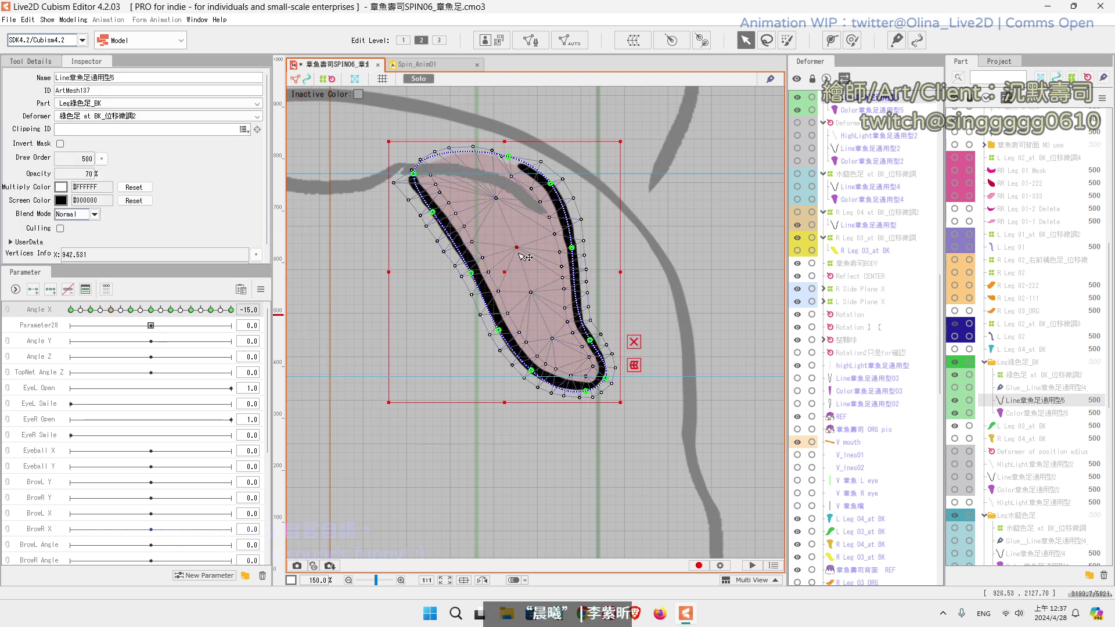
{"action": "left_click", "coordinate": [499, 331]}
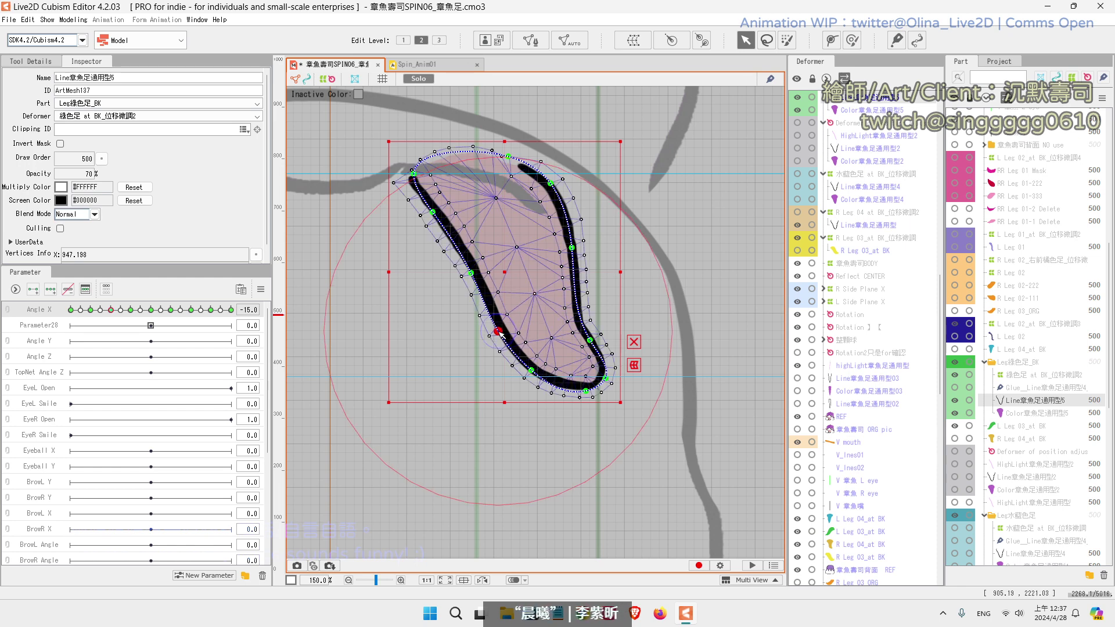
Step: Inspect the leg's outline at Angle X -15 with the selection hidden, then show the mesh again at edit level 1
{"action": "key", "text": "ctrl+h"}
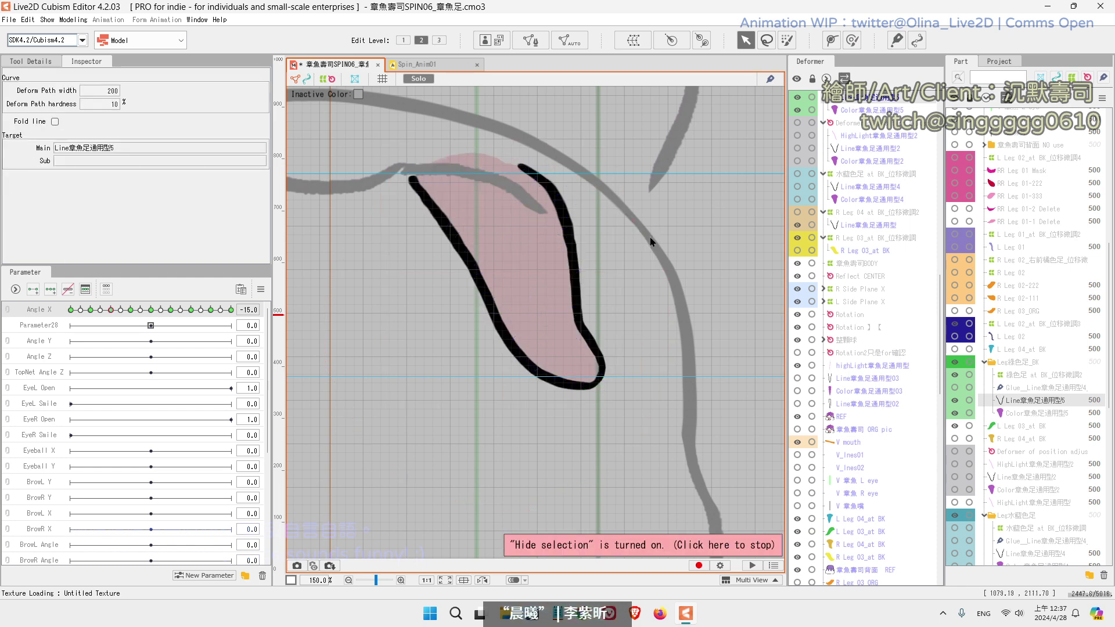
{"action": "scroll", "coordinate": [651, 242], "scroll_direction": "down", "scroll_amount": 2}
{"action": "scroll", "coordinate": [572, 254], "scroll_direction": "up", "scroll_amount": 2}
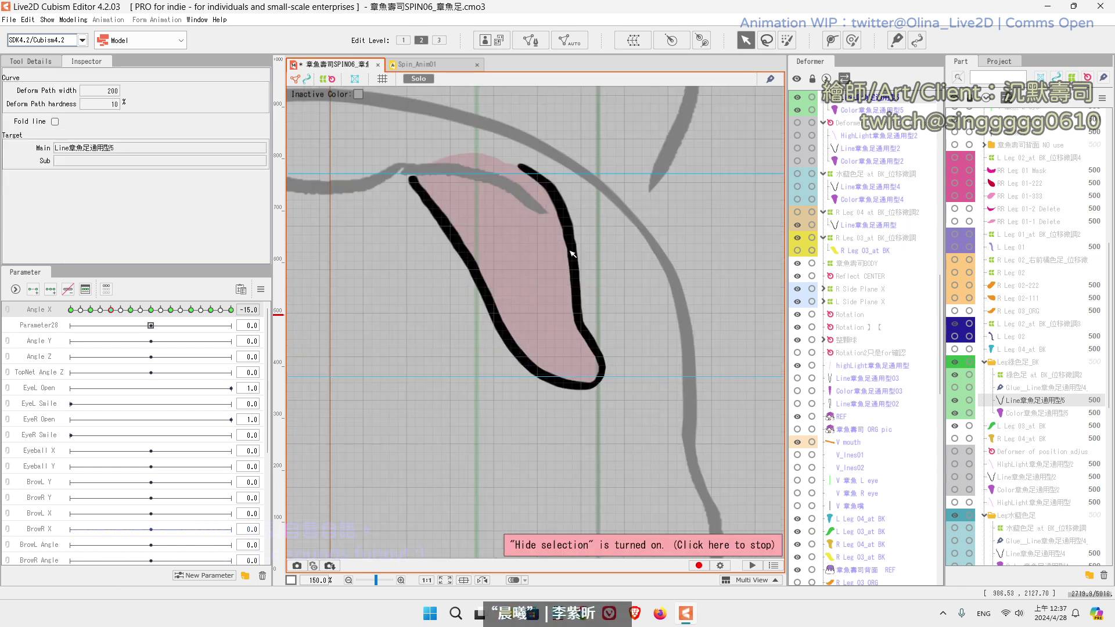
{"action": "key", "text": "1"}
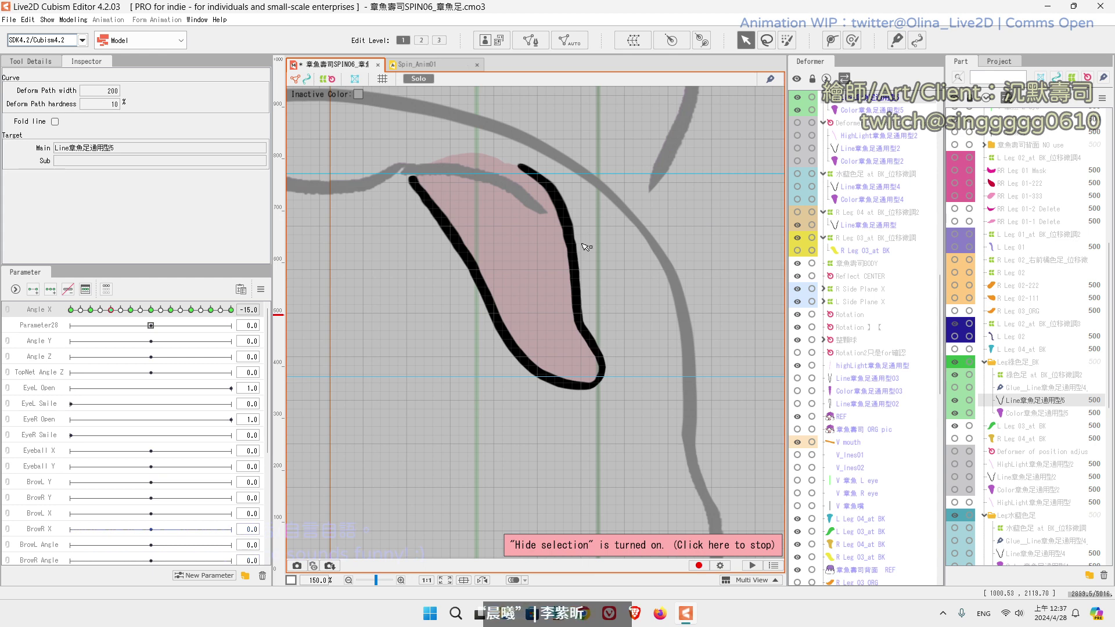
{"action": "key", "text": "2"}
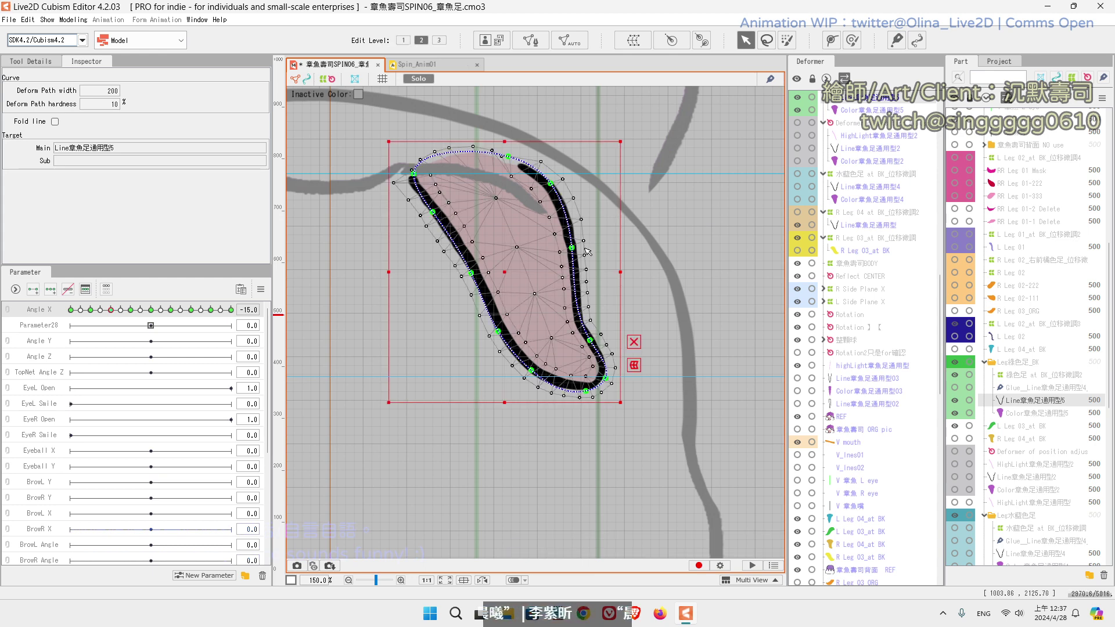
{"action": "key", "text": "1"}
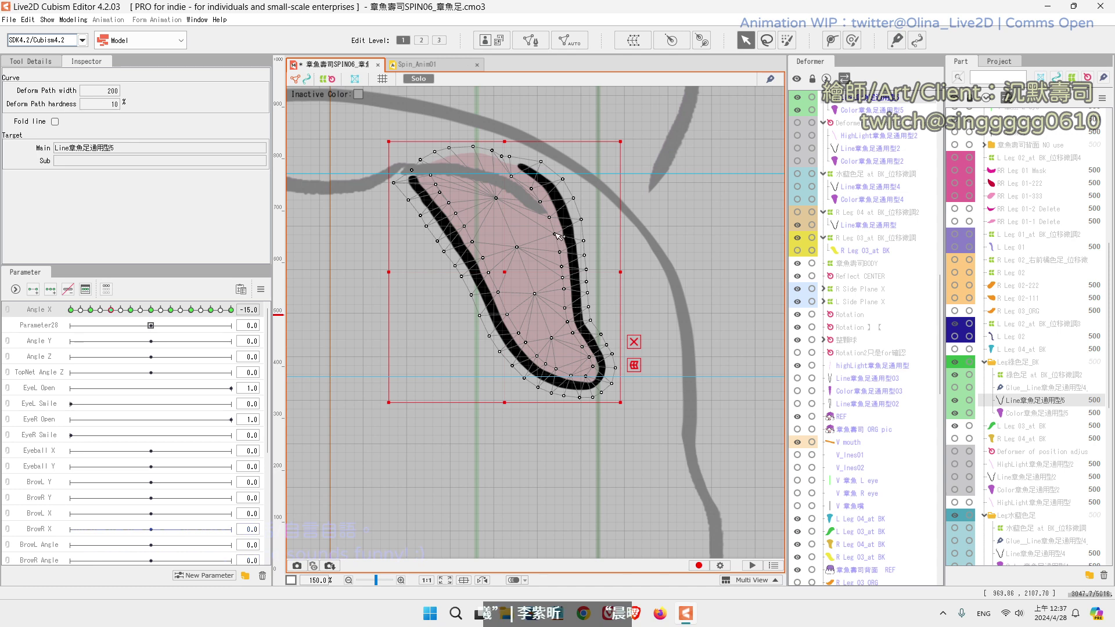
Step: Reshape the upper right edge of Line章魚足通用型5 by moving its mesh vertices and the deform path point there at edit level 3
{"action": "left_click", "coordinate": [564, 231]}
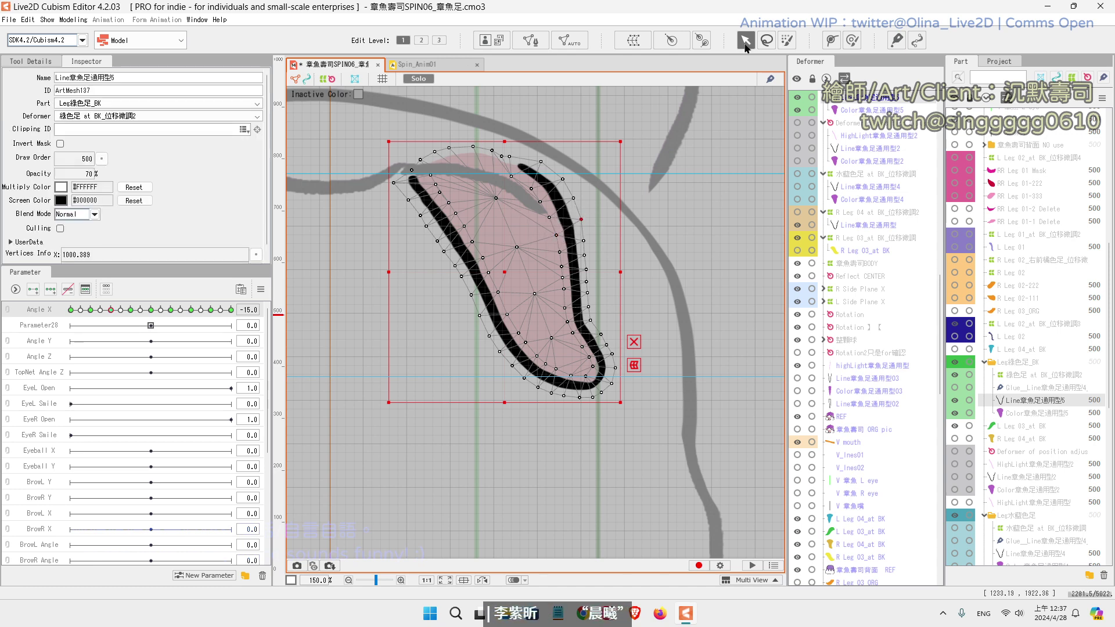
{"action": "left_click", "coordinate": [439, 41]}
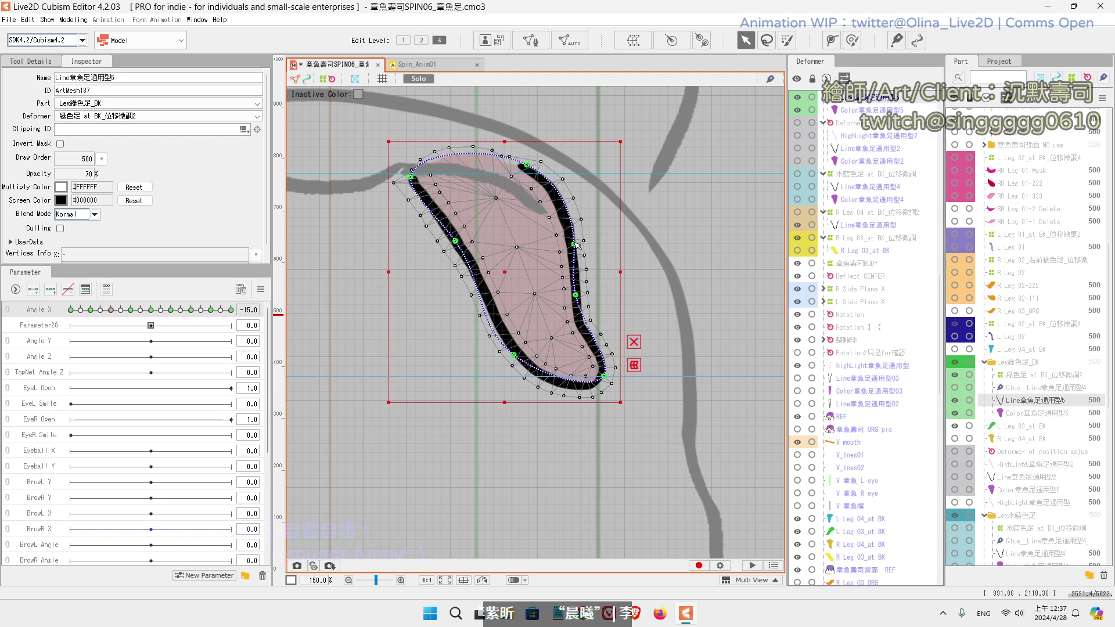
{"action": "left_click_drag", "start_coordinate": [577, 244], "coordinate": [573, 223]}
{"action": "left_click", "coordinate": [549, 211]}
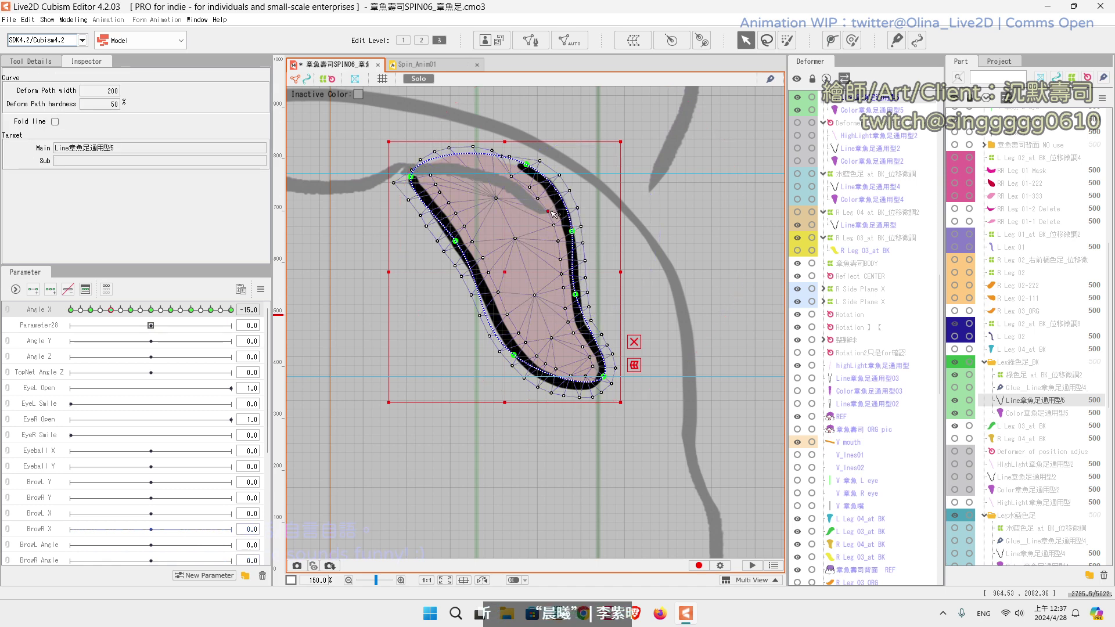
{"action": "key", "text": "ctrl+h"}
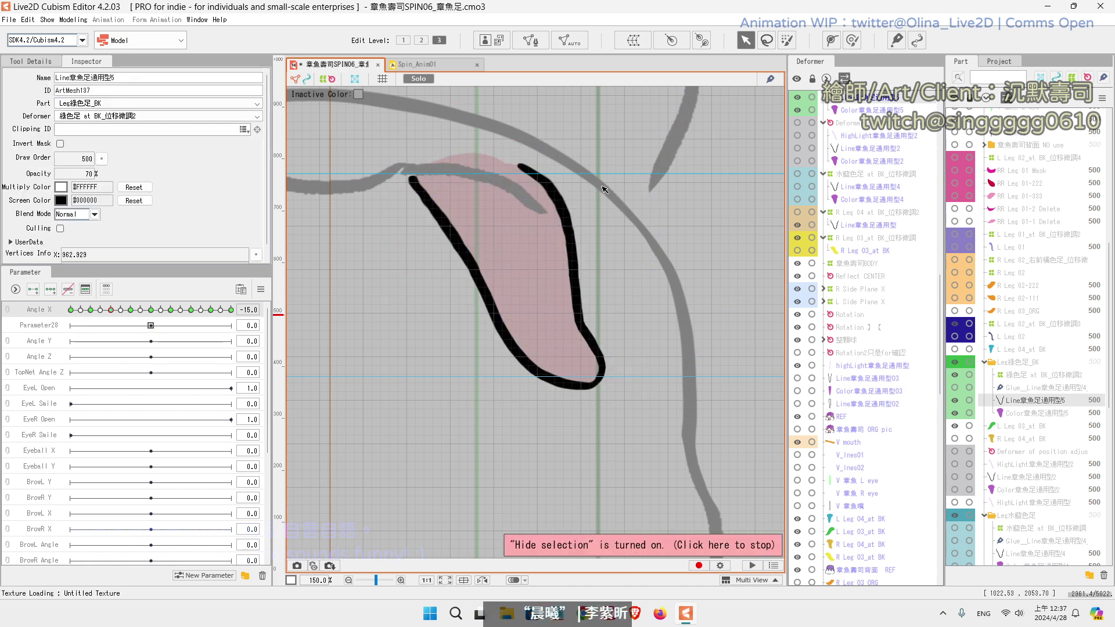
{"action": "key", "text": "ctrl+h"}
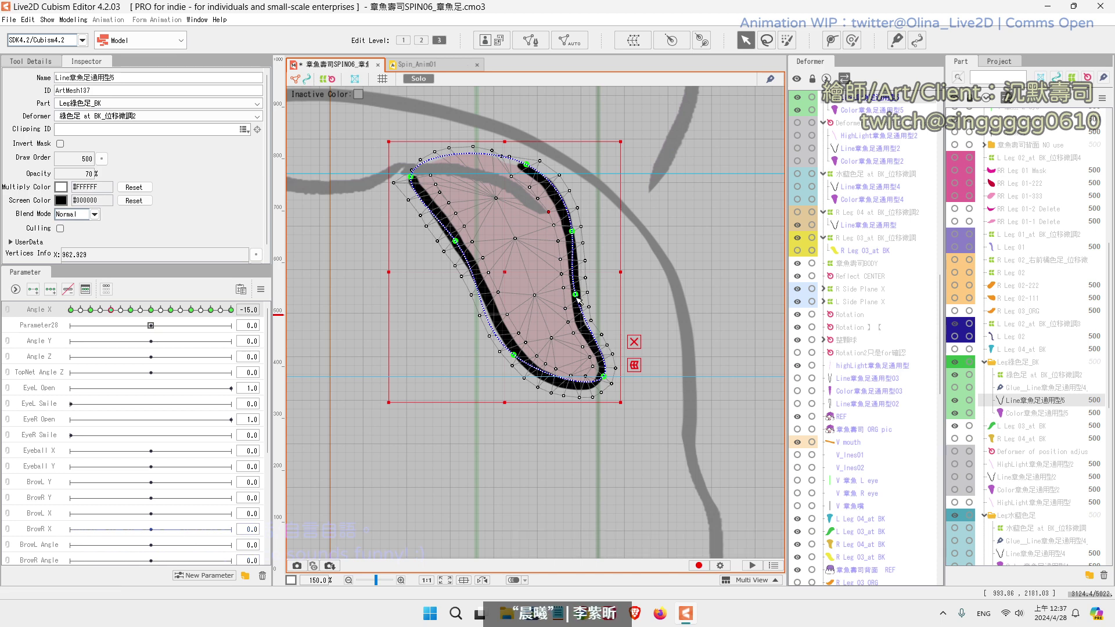
Step: Slide the deform path point on the leg outline's lower right edge down toward the tip
{"action": "left_click", "coordinate": [831, 40]}
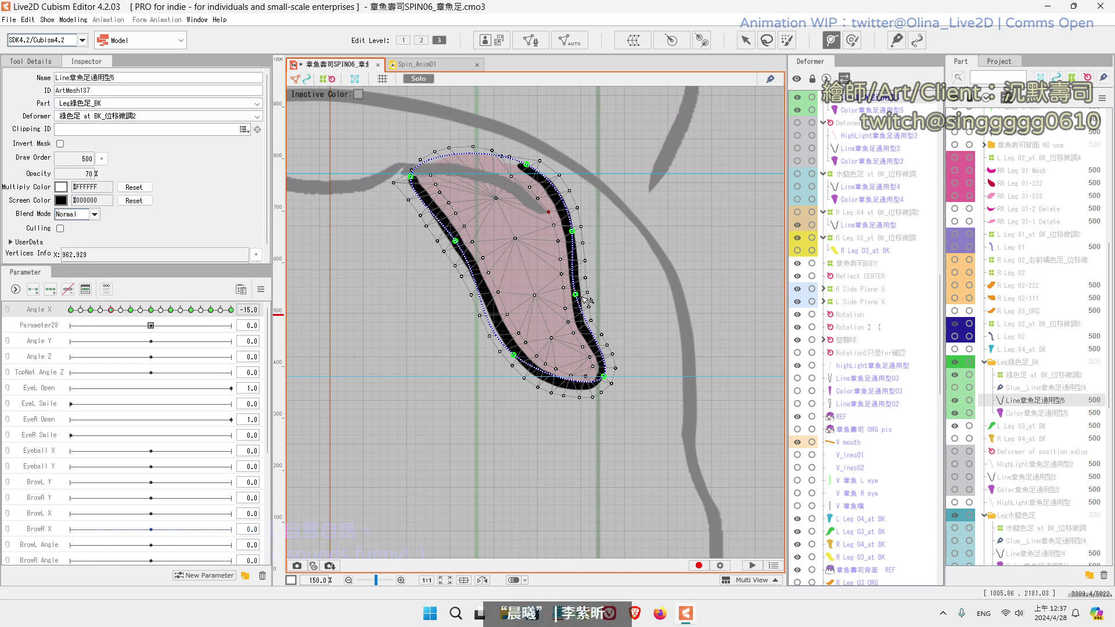
{"action": "left_click_drag", "start_coordinate": [588, 284], "coordinate": [577, 314]}
{"action": "left_click", "coordinate": [746, 41]}
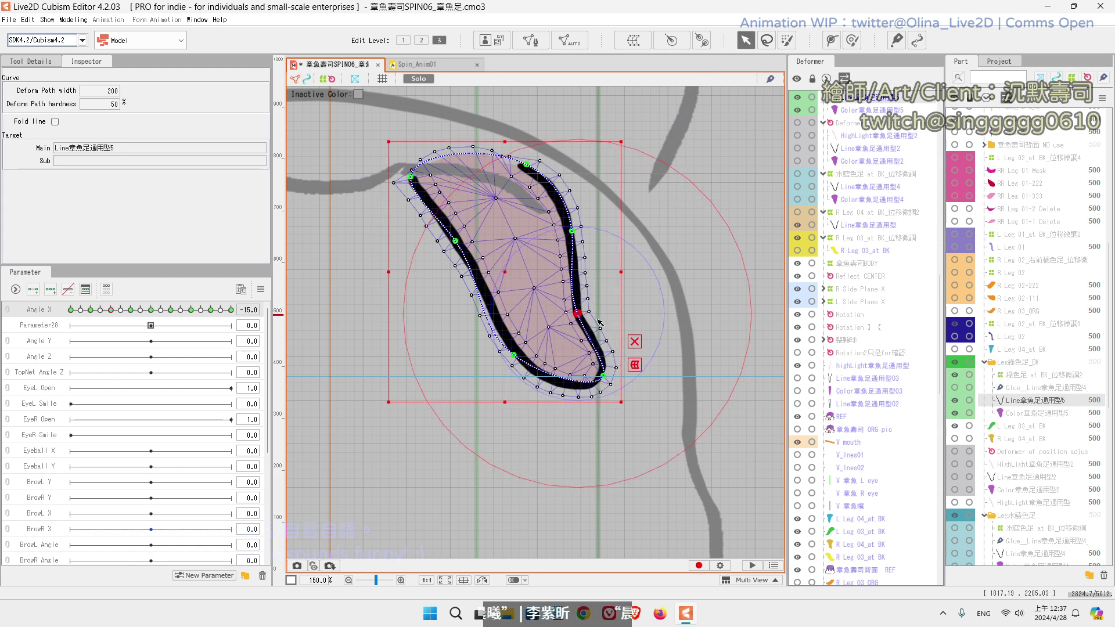
Step: Smooth the lower right edge of the leg outline with the deform brush at edit level 1
{"action": "left_click", "coordinate": [852, 40]}
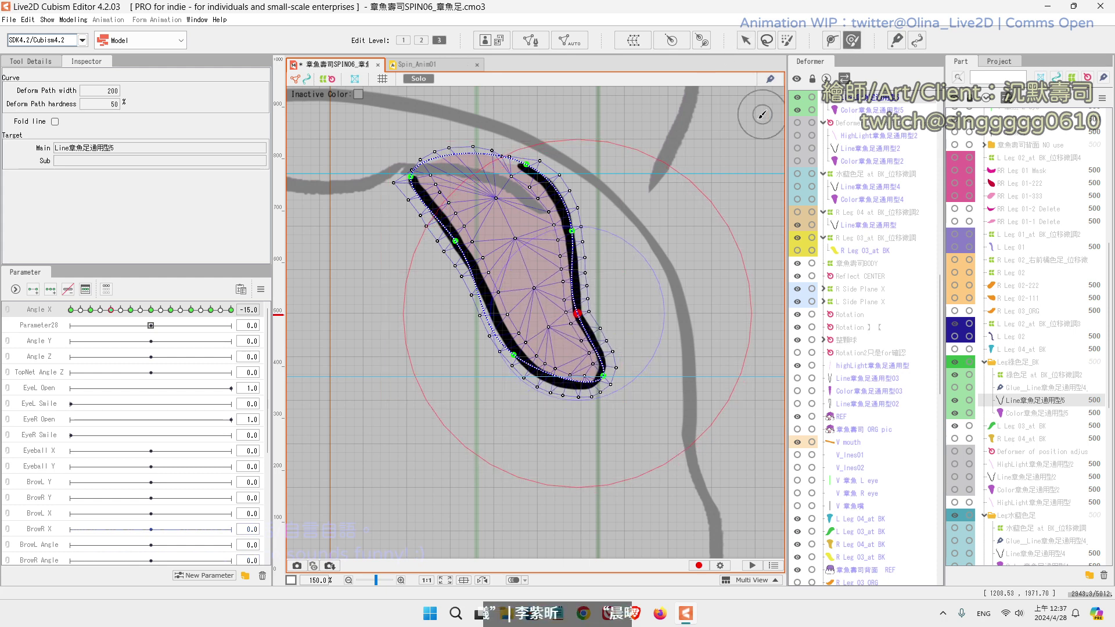
{"action": "left_click", "coordinate": [1007, 401]}
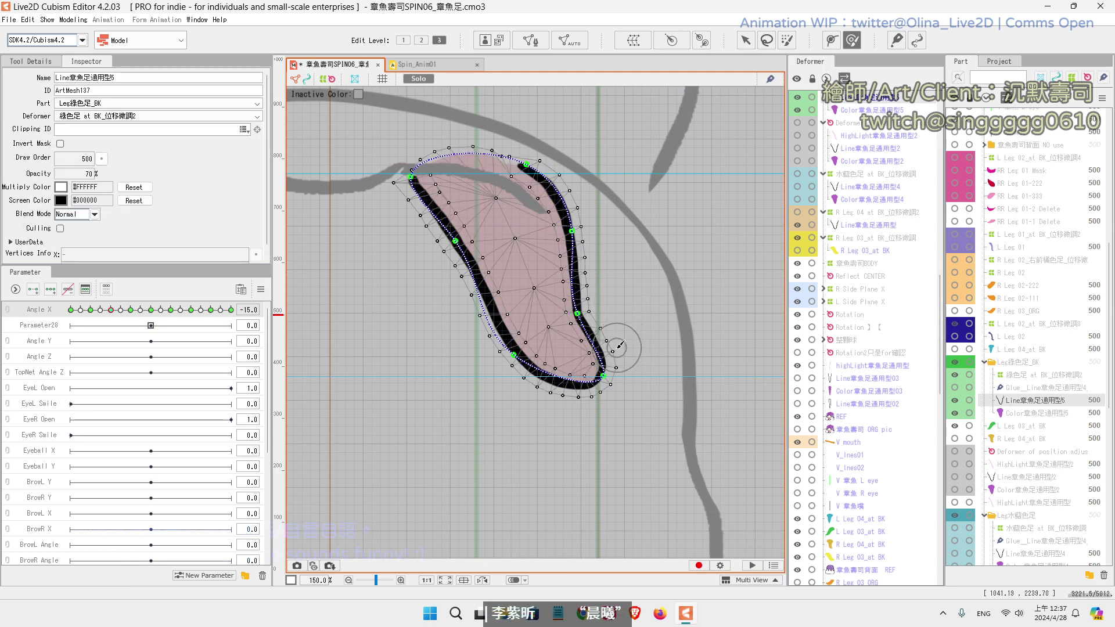
{"action": "mouse_move", "coordinate": [625, 324]}
{"action": "left_mouse_down"}
{"action": "mouse_move", "coordinate": [580, 299]}
{"action": "mouse_move", "coordinate": [609, 334]}
{"action": "mouse_move", "coordinate": [575, 339]}
{"action": "mouse_move", "coordinate": [630, 291]}
{"action": "left_mouse_up"}
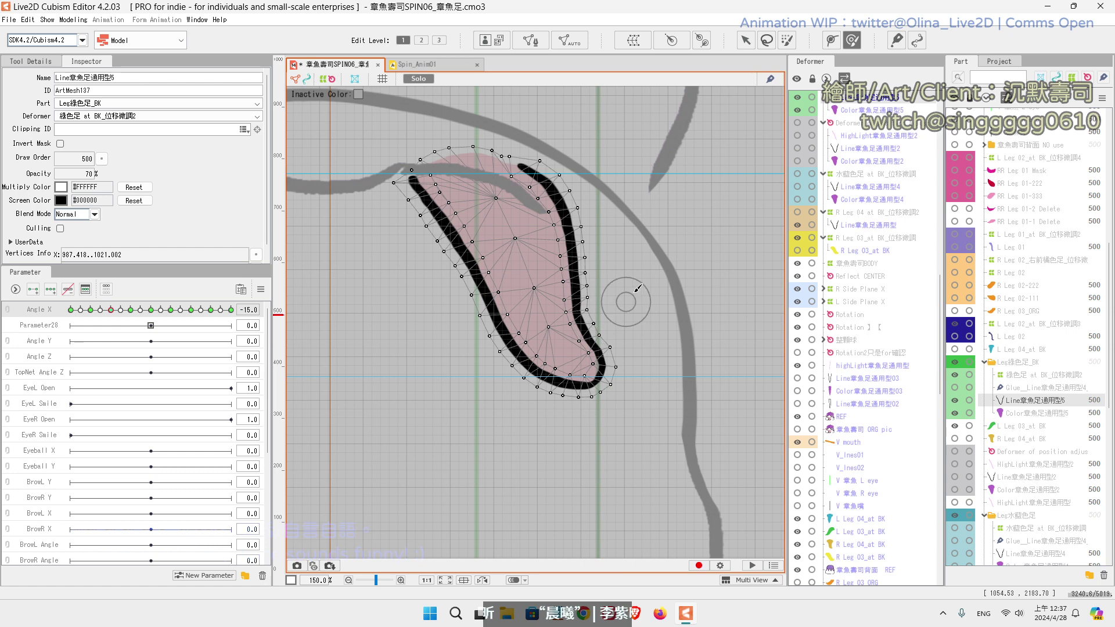
Step: Fine-tune individual mesh vertices around the leg's tip and along its lower right edge
{"action": "left_click", "coordinate": [745, 41]}
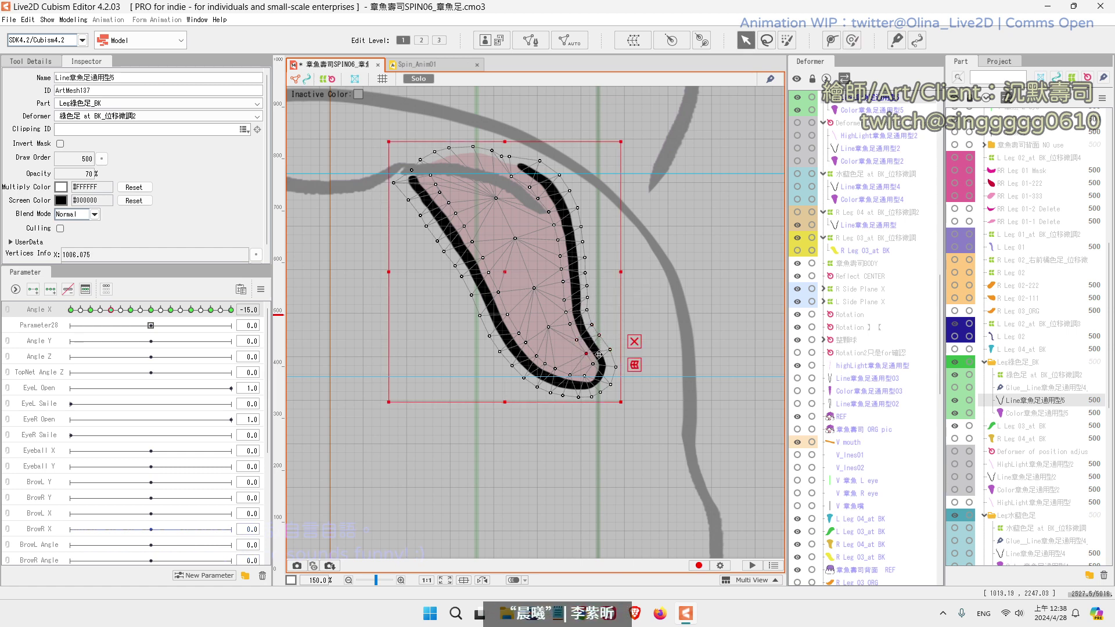
{"action": "left_click", "coordinate": [611, 383]}
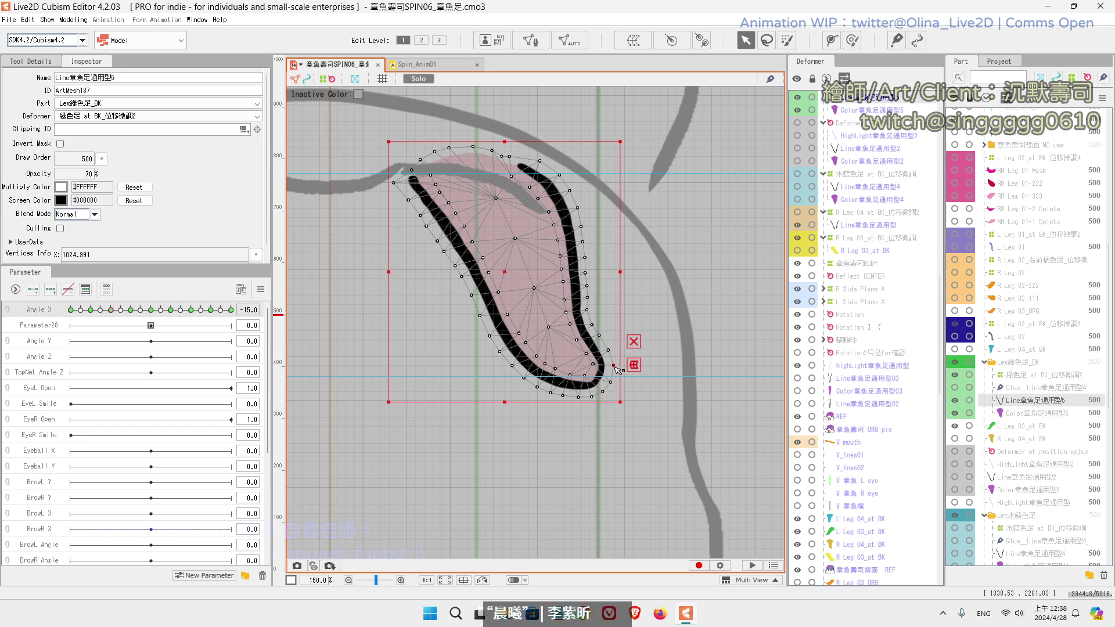
{"action": "scroll", "coordinate": [620, 349], "scroll_direction": "down", "scroll_amount": 2}
{"action": "scroll", "coordinate": [586, 300], "scroll_direction": "up", "scroll_amount": 2}
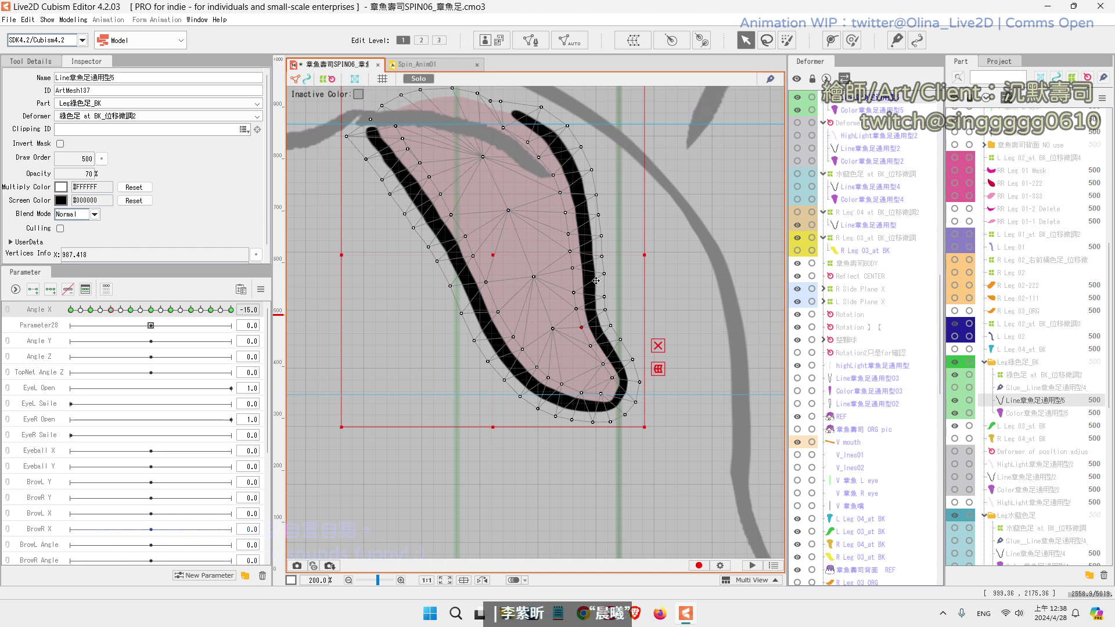
{"action": "left_click", "coordinate": [574, 292]}
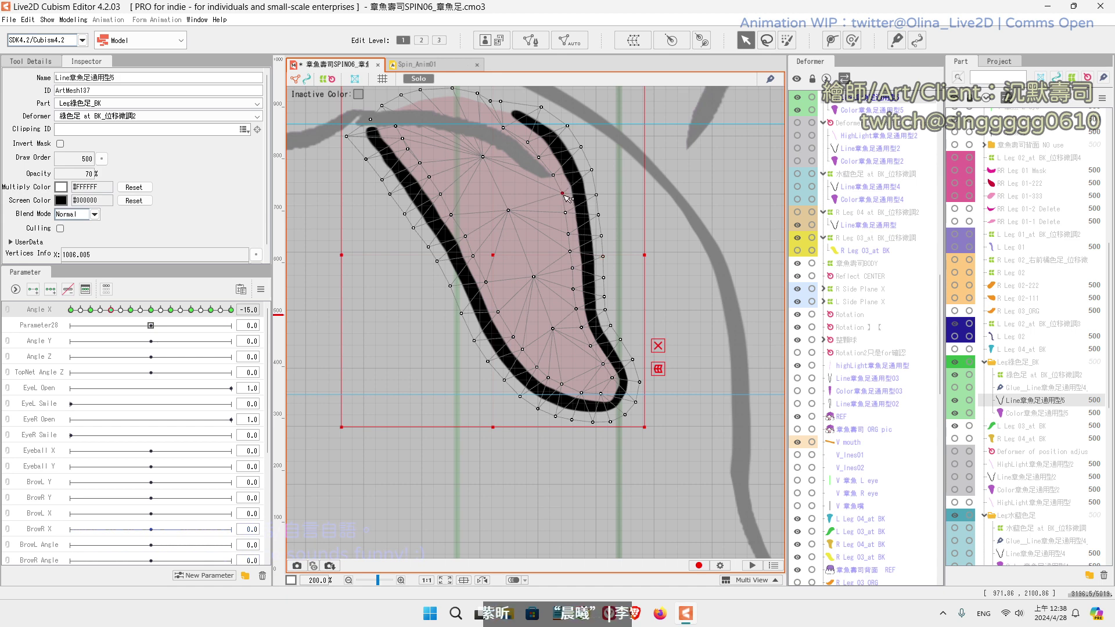
Step: Adjust individual mesh vertices on both sides of the outline's upper right end to even out its curve
{"action": "left_click", "coordinate": [590, 170]}
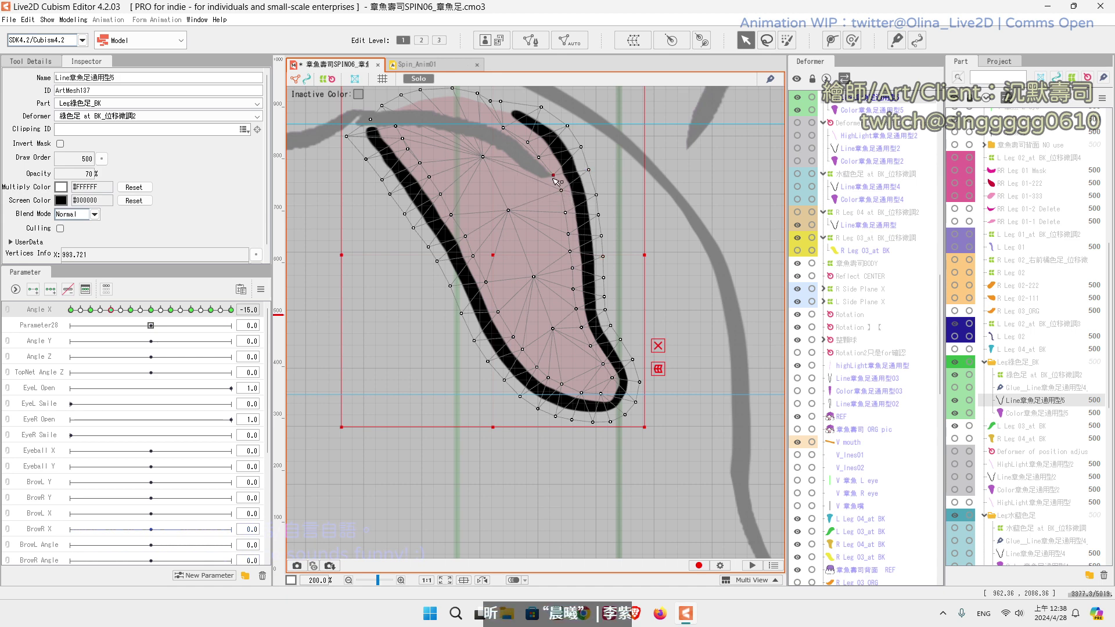
{"action": "left_click_drag", "start_coordinate": [555, 178], "coordinate": [557, 172]}
{"action": "left_click_drag", "start_coordinate": [579, 147], "coordinate": [533, 136]}
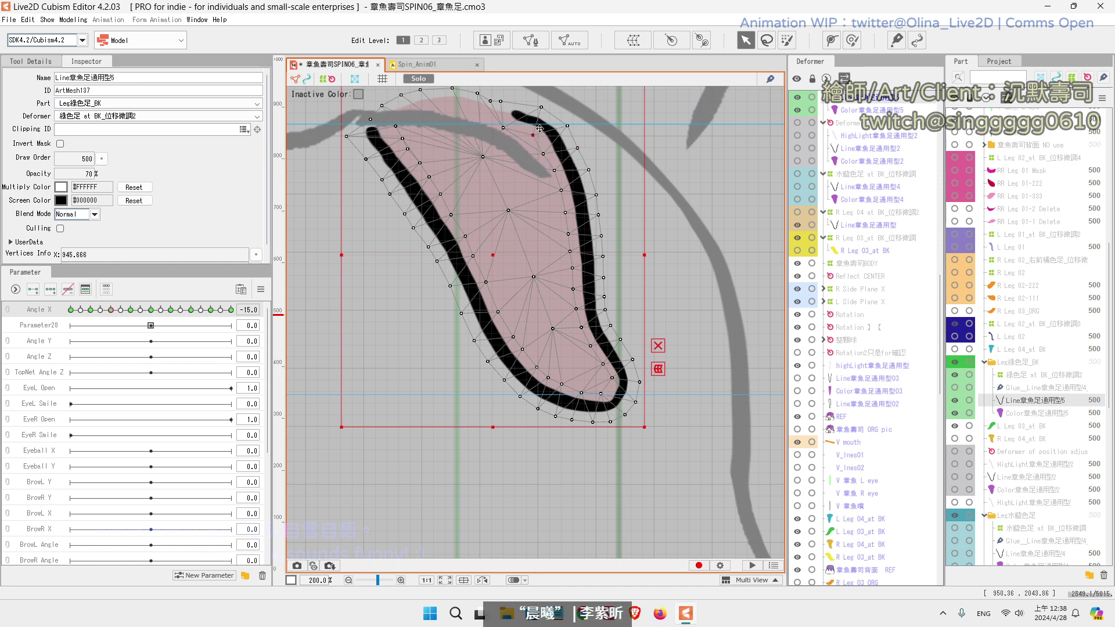
{"action": "left_click", "coordinate": [573, 128]}
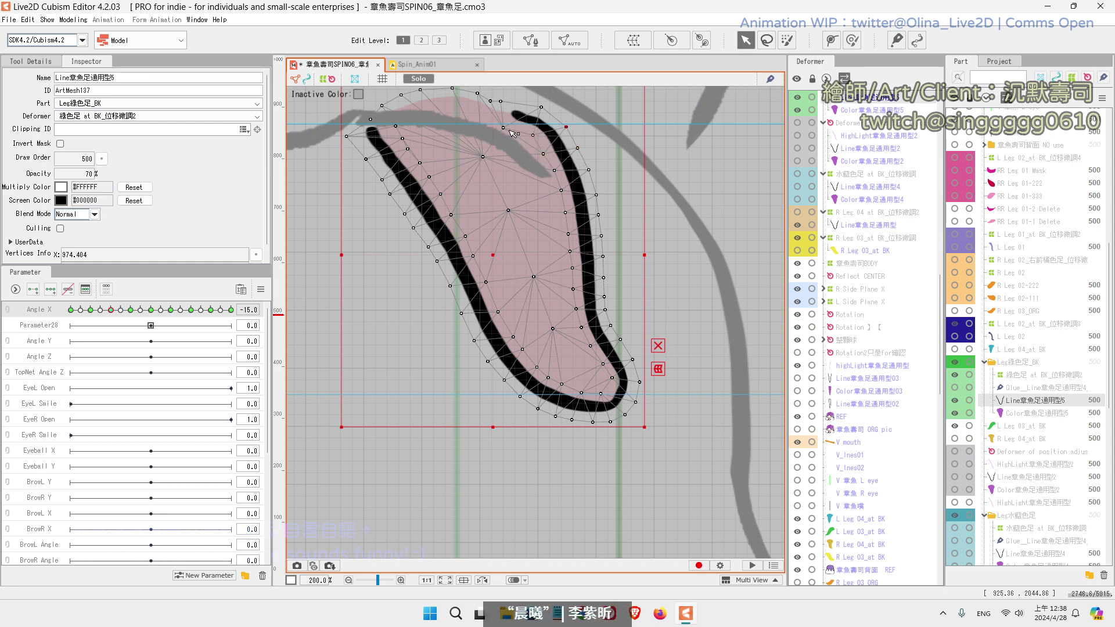
{"action": "left_click_drag", "start_coordinate": [504, 128], "coordinate": [513, 122]}
{"action": "scroll", "coordinate": [556, 114], "scroll_direction": "down", "scroll_amount": 1}
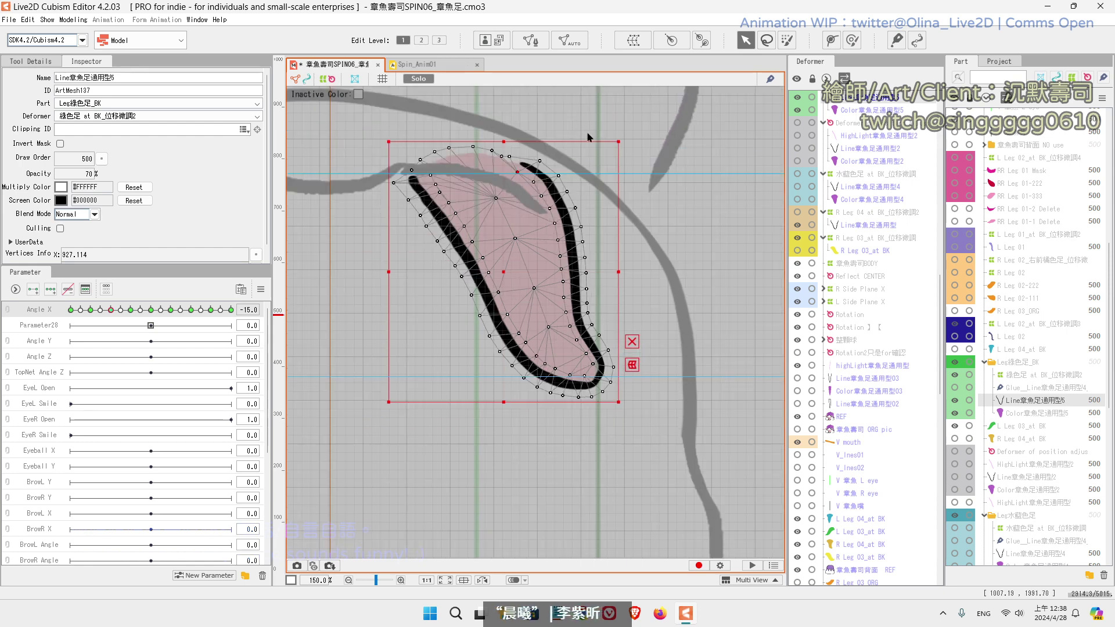
Step: Hide the selection display and save the model file
{"action": "key", "text": "ctrl+t"}
{"action": "scroll", "coordinate": [641, 149], "scroll_direction": "down", "scroll_amount": 2}
{"action": "key", "text": "ctrl+s"}
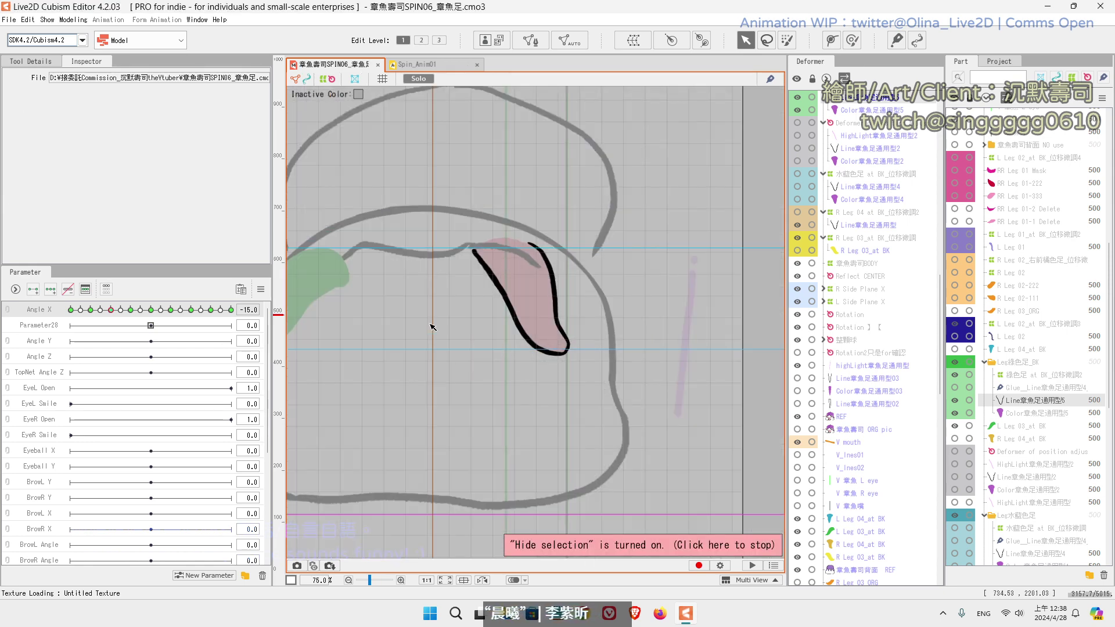
Step: Set the canvas zoom to 35% and bring the circular leg reference and the body sketch into view together
{"action": "left_click_drag", "start_coordinate": [507, 371], "coordinate": [568, 506]}
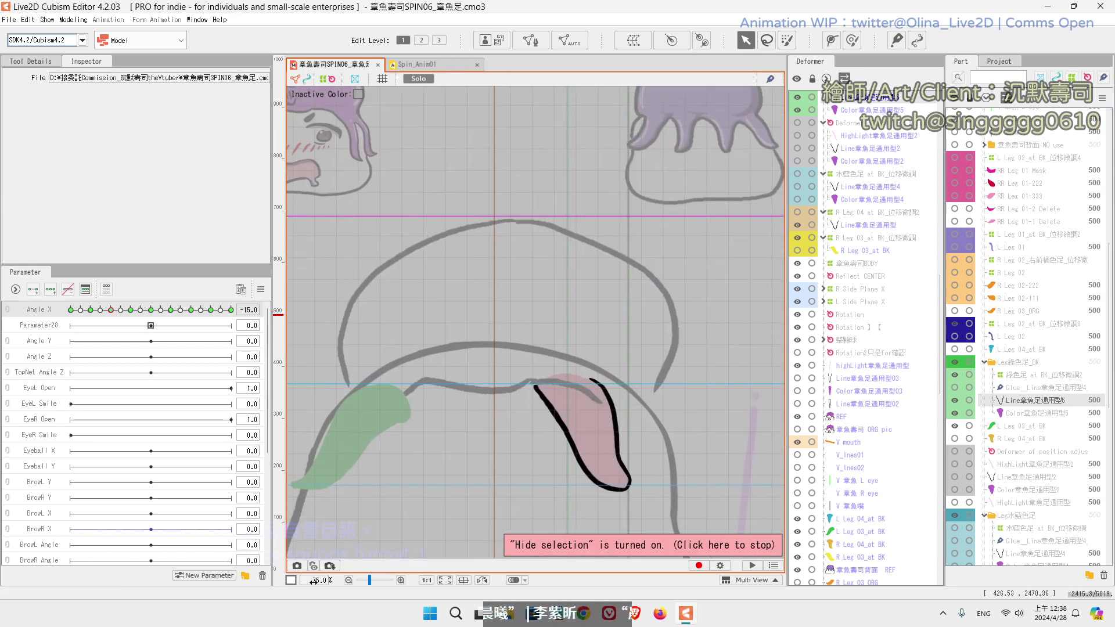
{"action": "left_click", "coordinate": [313, 580]}
{"action": "type", "text": "35"}
{"action": "key", "text": "Return"}
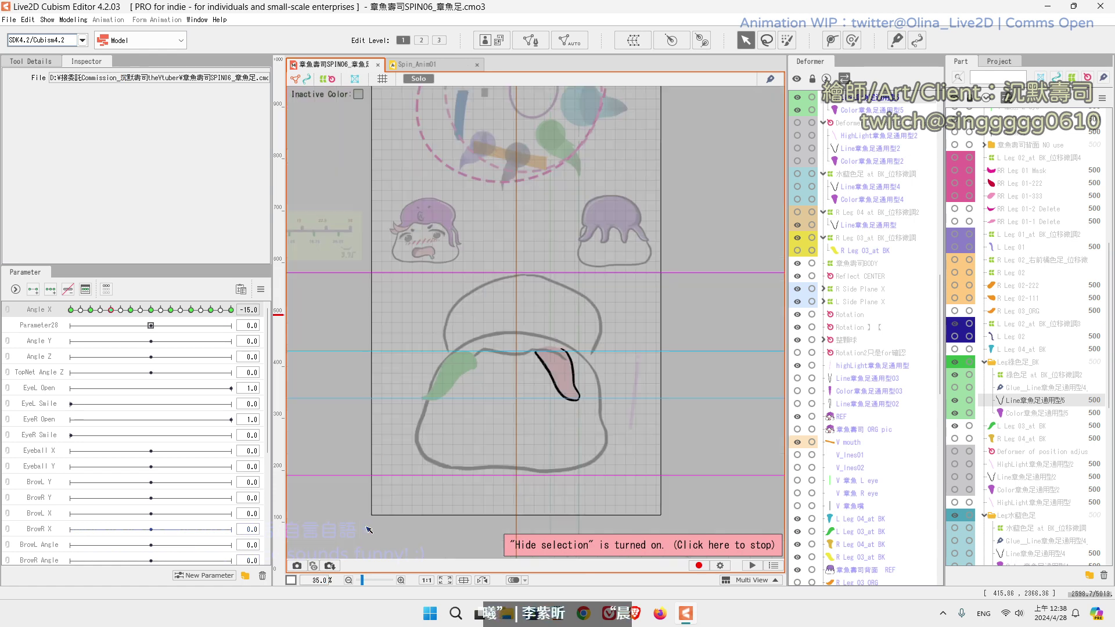
{"action": "left_click", "coordinate": [650, 402]}
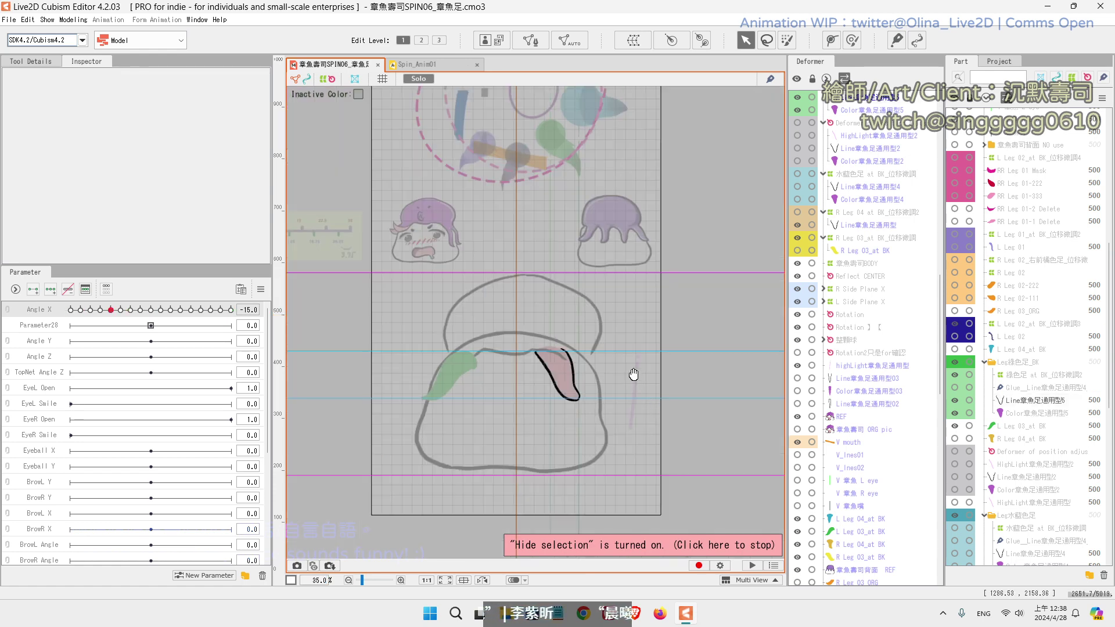
{"action": "left_click_drag", "start_coordinate": [633, 374], "coordinate": [624, 500]}
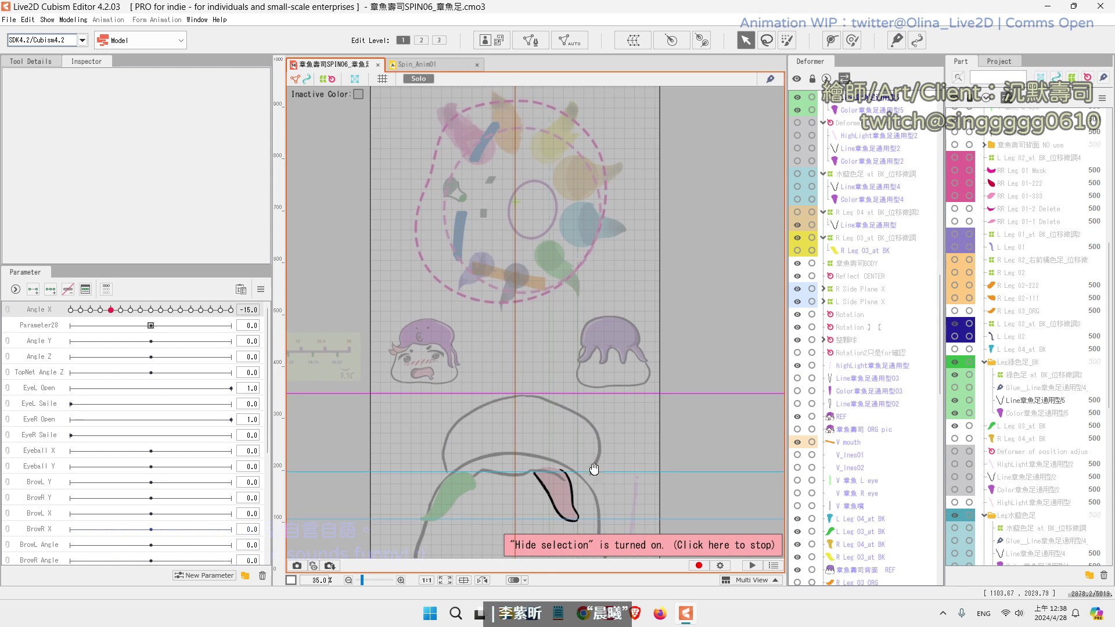
Step: Select the Line章魚足通用型5 mesh in the Leg綠色足_BK part, save the model and show the selection again
{"action": "left_click", "coordinate": [996, 401]}
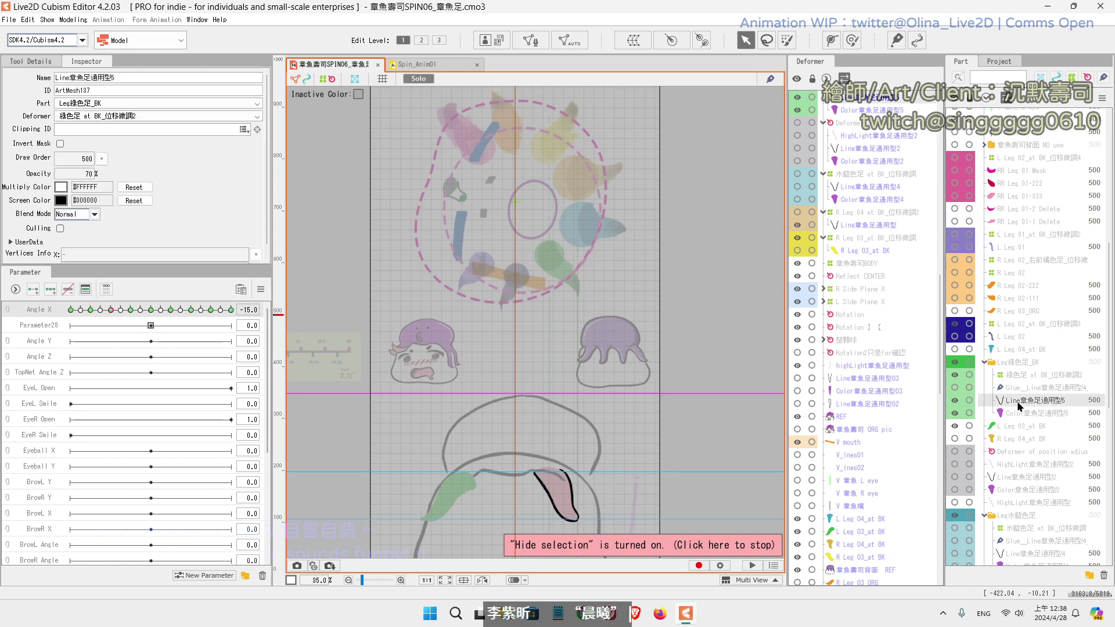
{"action": "key", "text": "ctrl+s"}
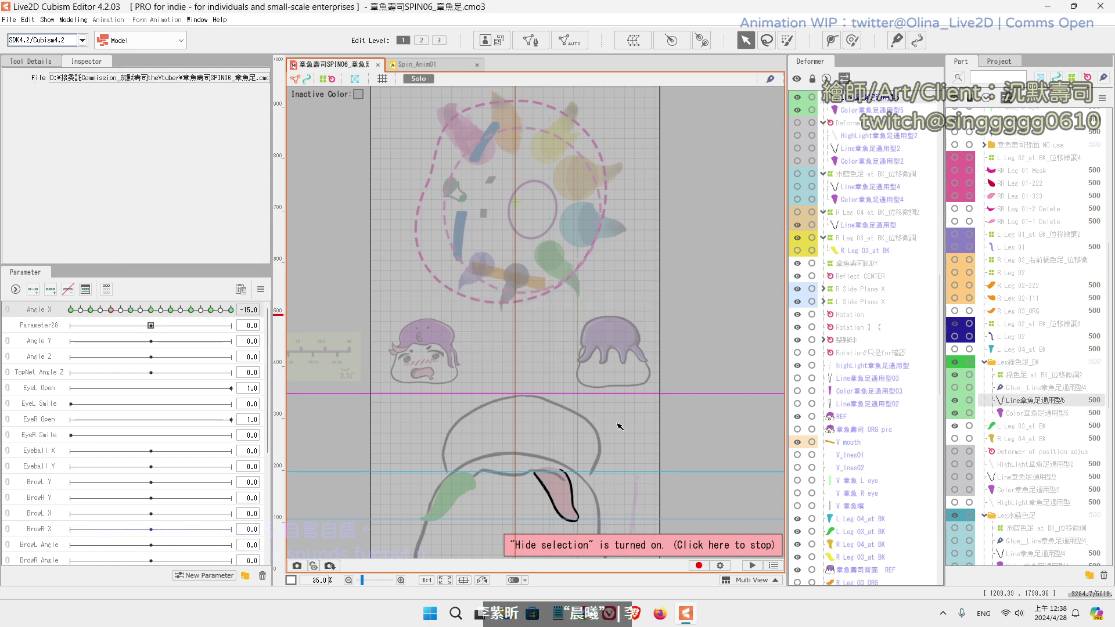
{"action": "key", "text": "ctrl+t"}
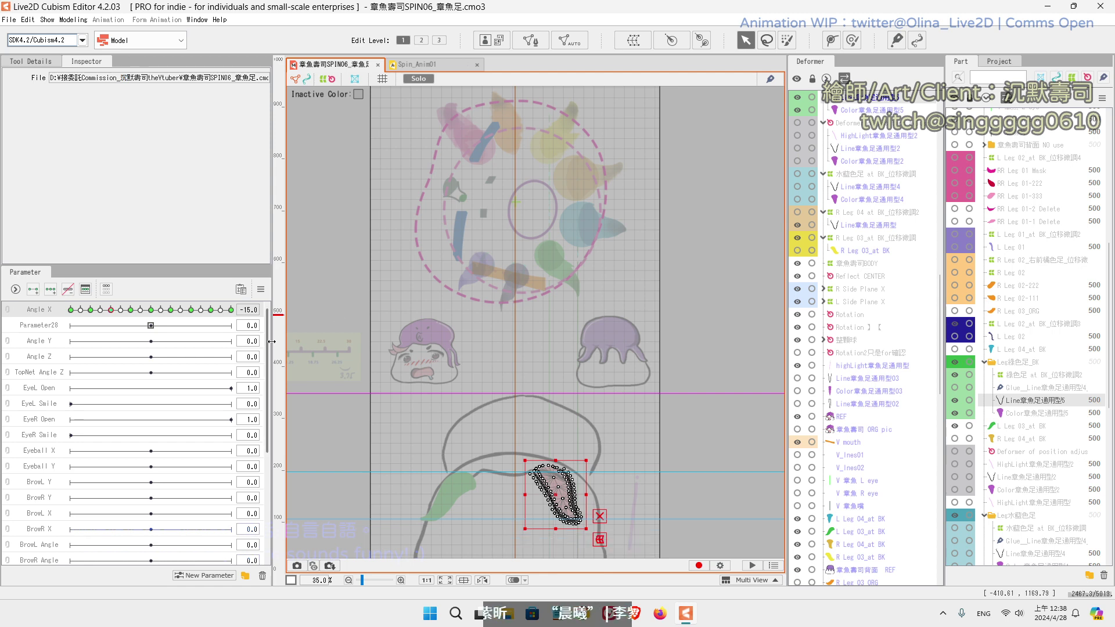
Step: Step Angle X through the keys 7.5, 0, -15, -22.5 and -30 to compare the leg outline's shape at each
{"action": "left_click_drag", "start_coordinate": [232, 311], "coordinate": [175, 314]}
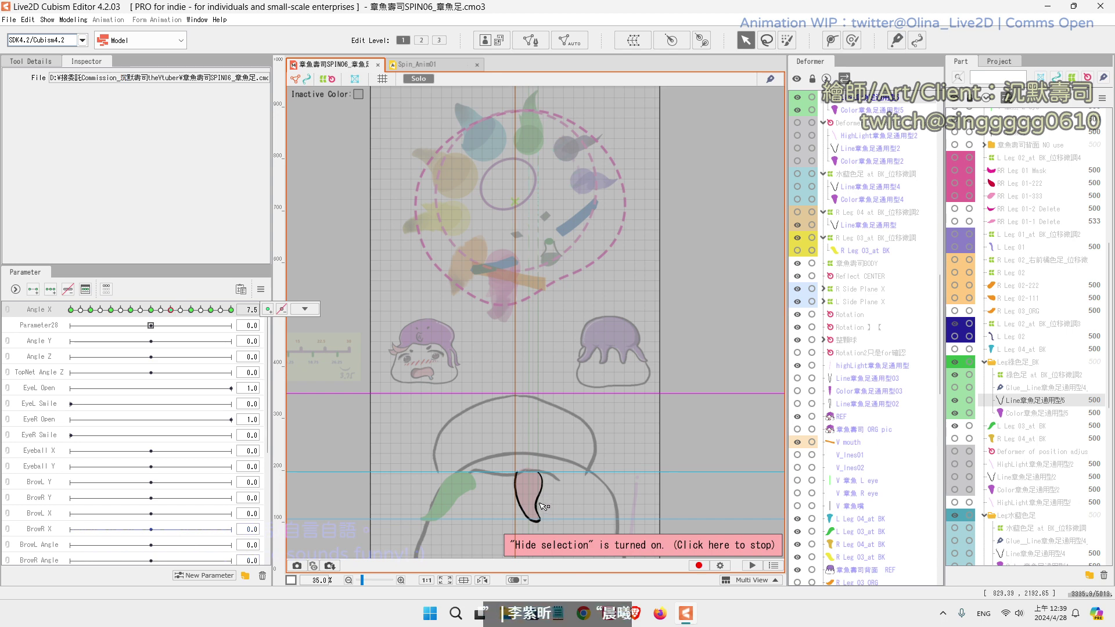
{"action": "left_click_drag", "start_coordinate": [173, 316], "coordinate": [156, 315]}
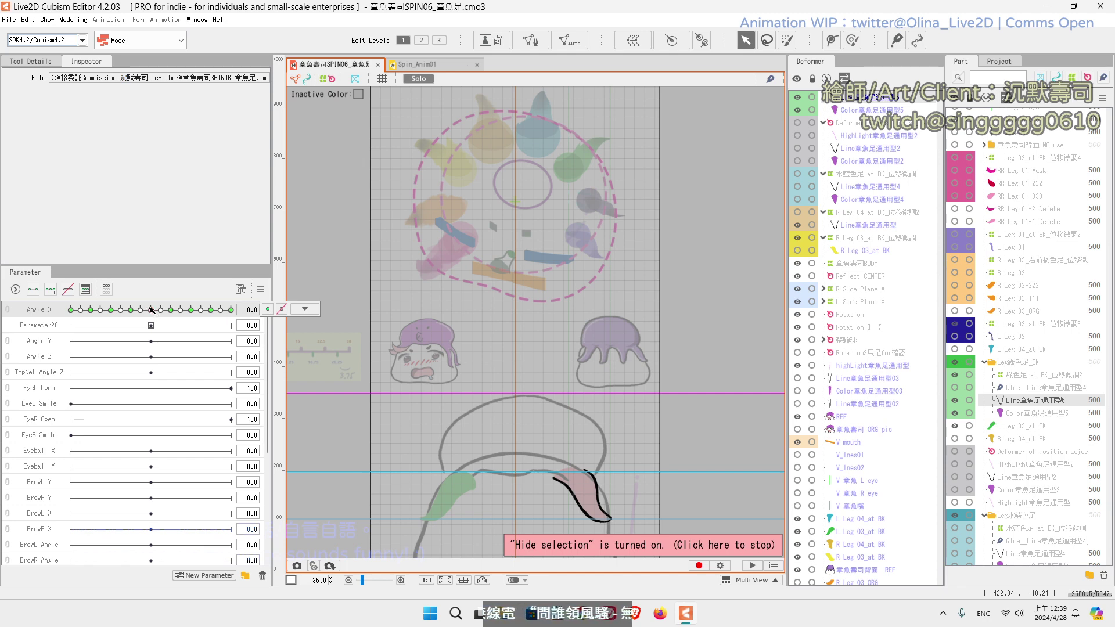
{"action": "left_click_drag", "start_coordinate": [151, 311], "coordinate": [112, 314]}
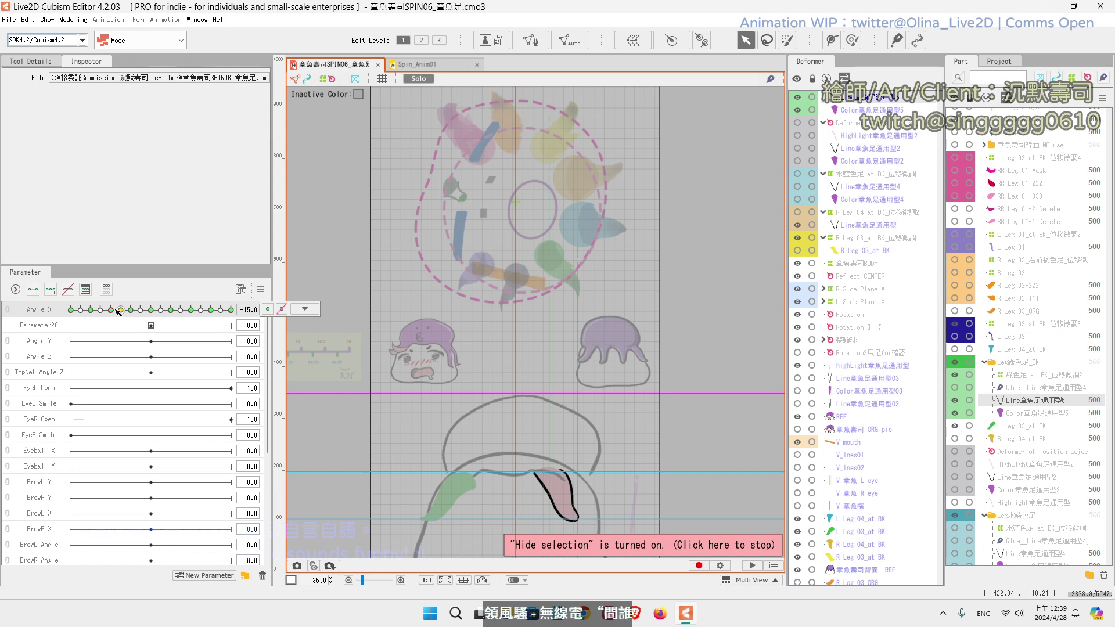
{"action": "left_click_drag", "start_coordinate": [112, 311], "coordinate": [92, 314]}
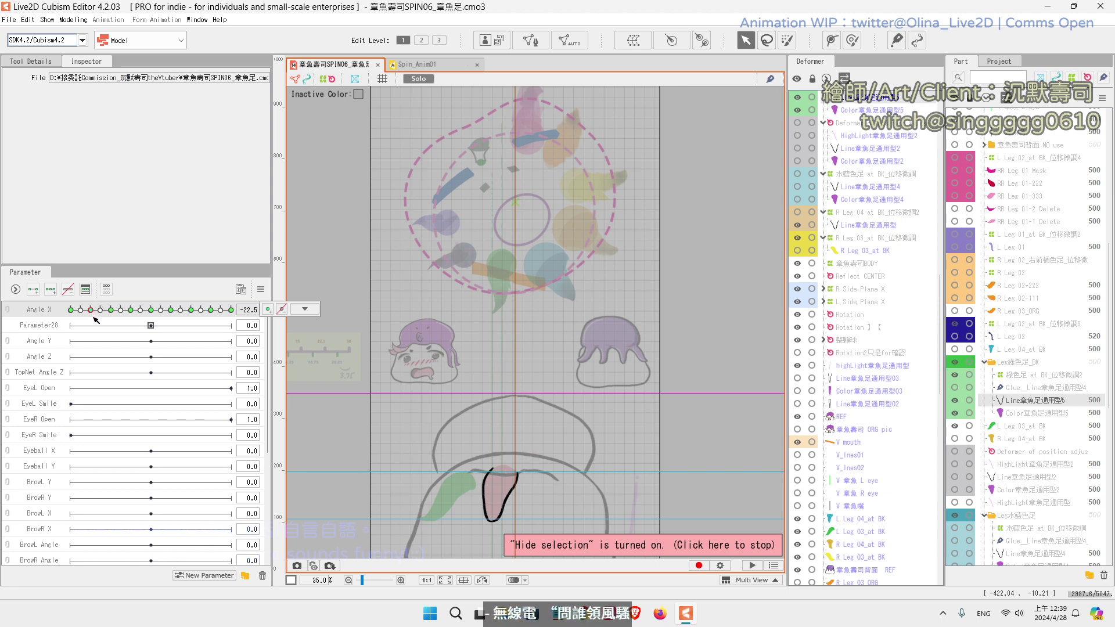
{"action": "left_click_drag", "start_coordinate": [97, 314], "coordinate": [63, 311]}
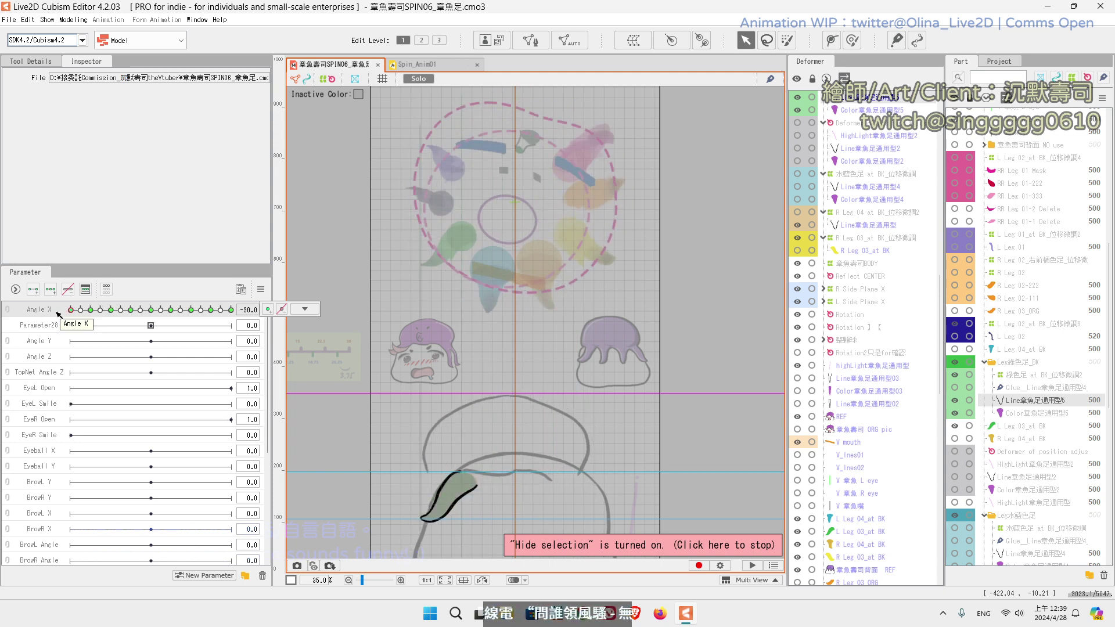
{"action": "left_click", "coordinate": [100, 312]}
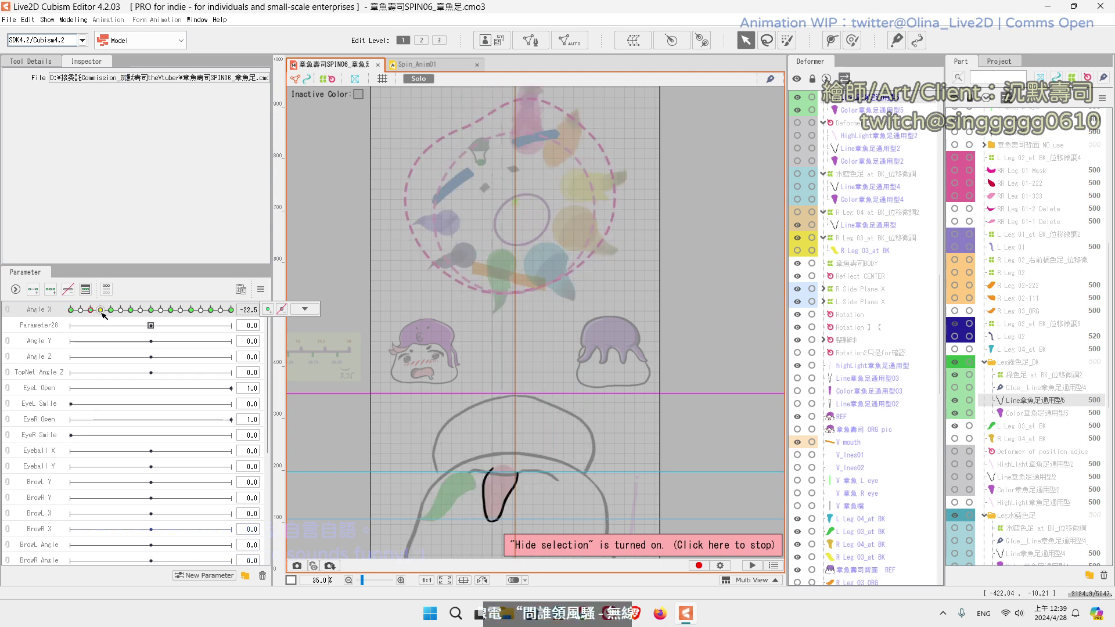
{"action": "left_click", "coordinate": [170, 313]}
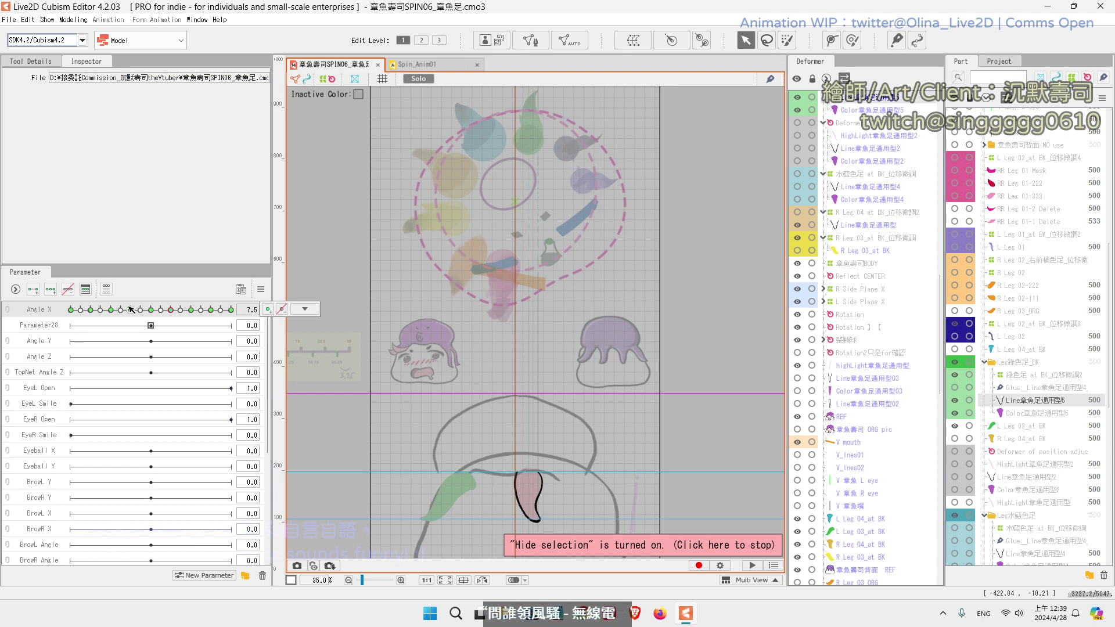
{"action": "left_click", "coordinate": [91, 311]}
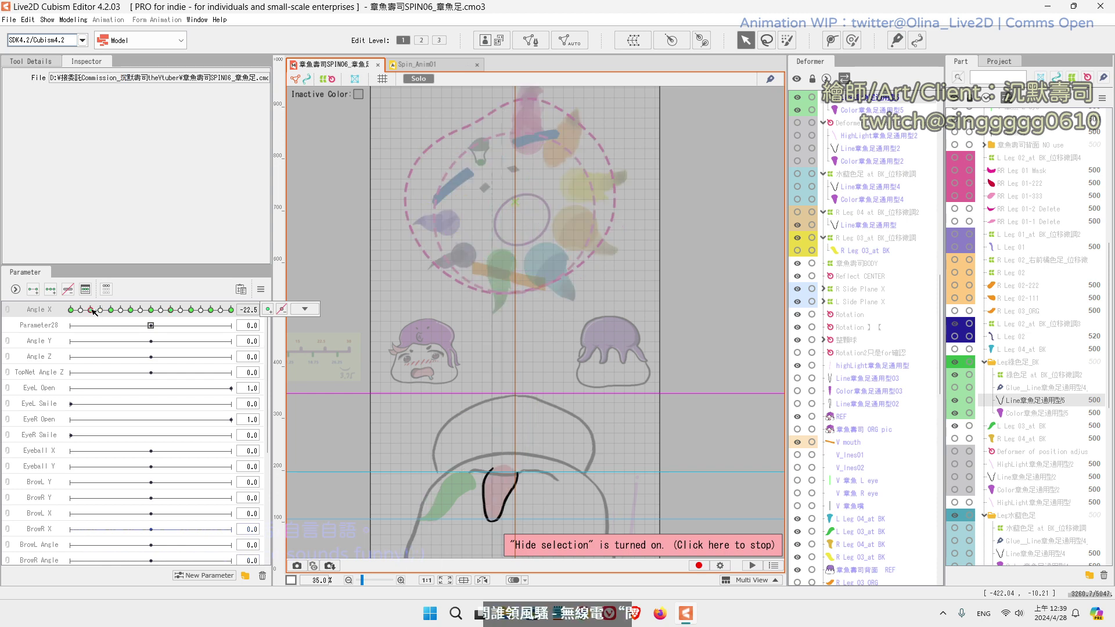
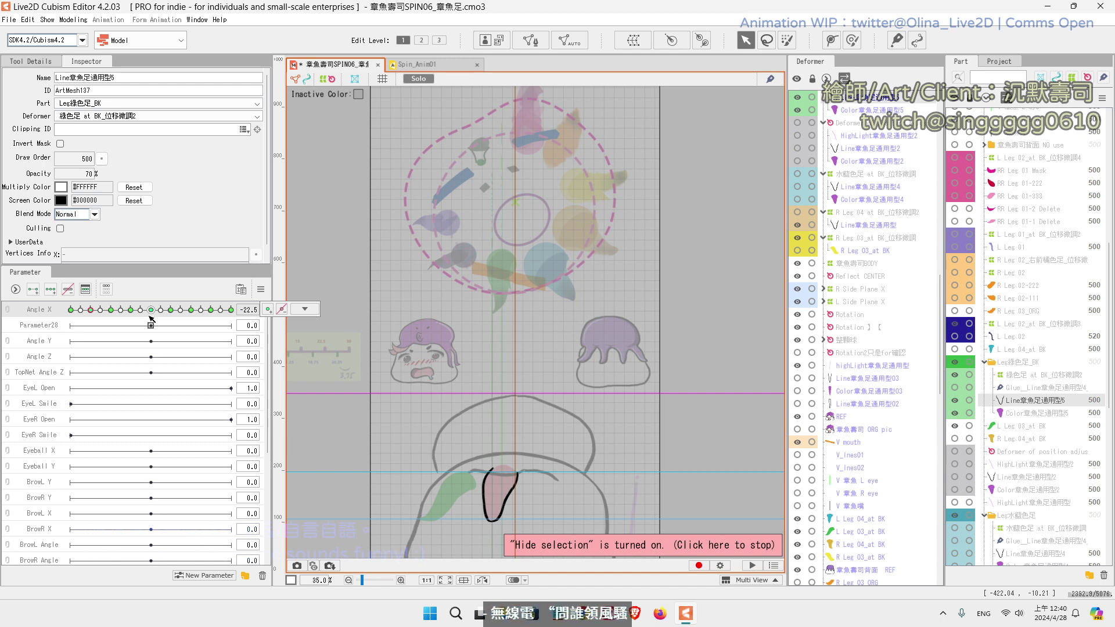
Step: Return Angle X to 0 and set the opacity of the L Leg 03_at BK mesh to 70%
{"action": "left_click", "coordinate": [151, 310]}
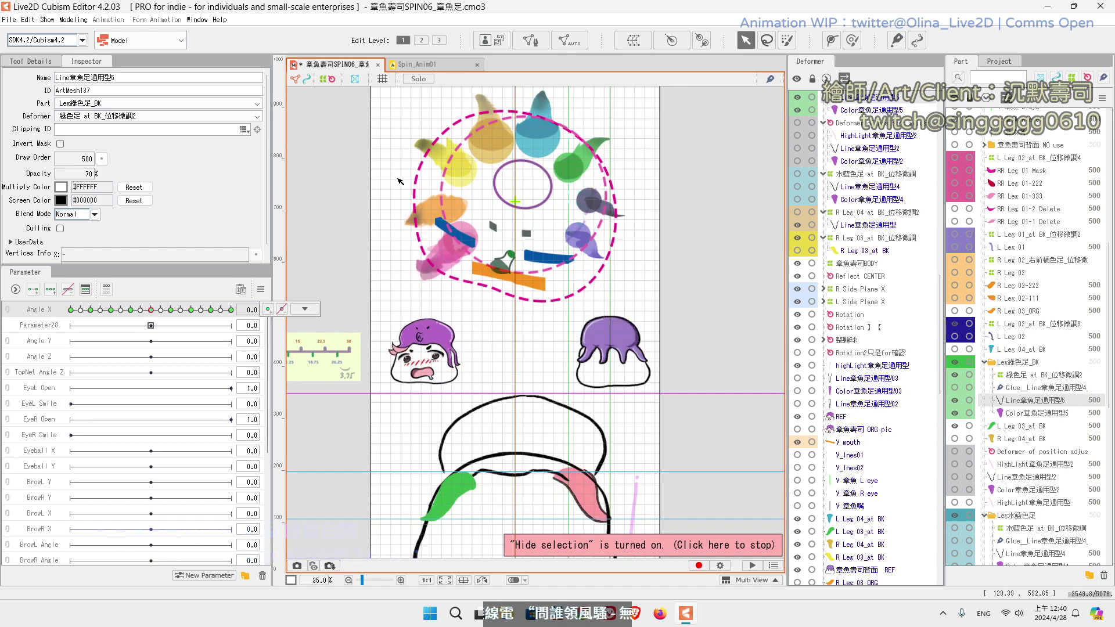
{"action": "left_click", "coordinate": [400, 182]}
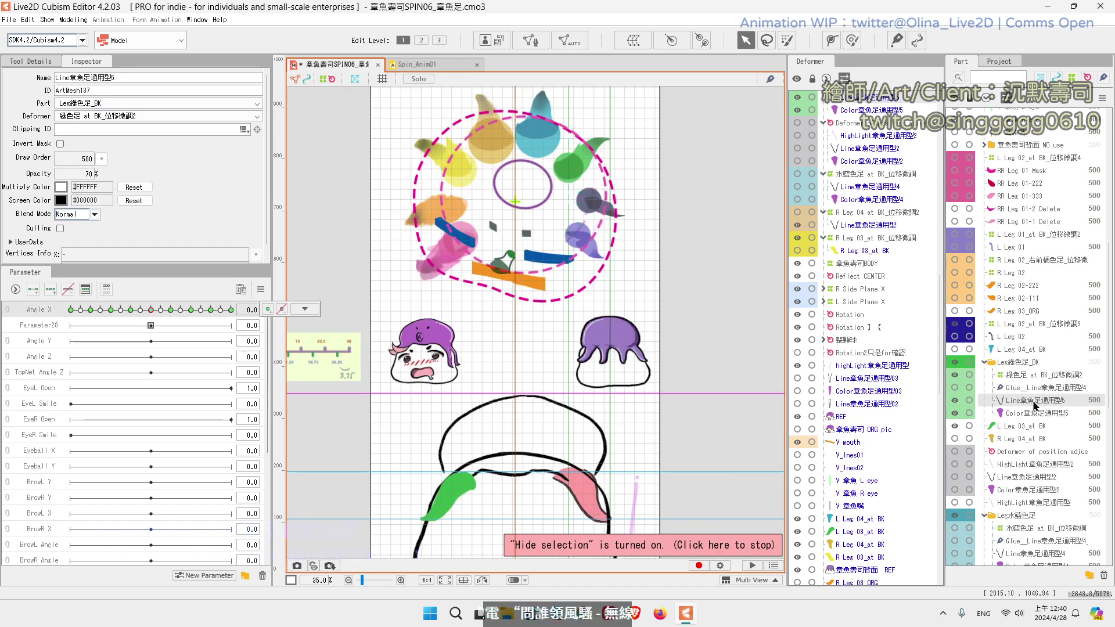
{"action": "left_click", "coordinate": [1013, 376]}
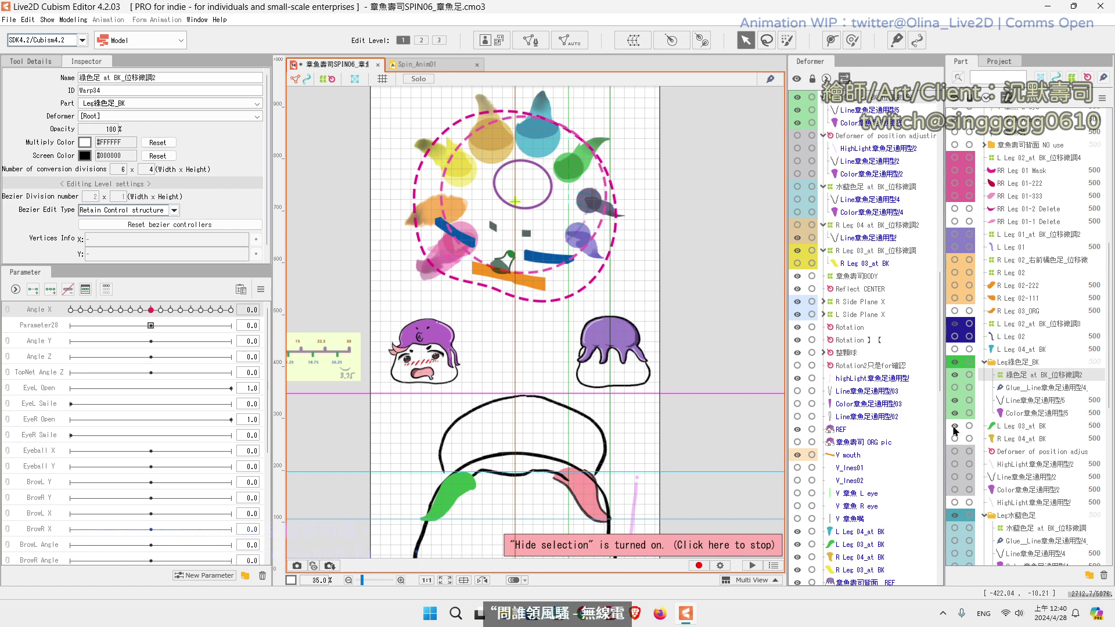
{"action": "left_click", "coordinate": [1008, 428]}
{"action": "left_click_drag", "start_coordinate": [74, 173], "coordinate": [58, 173]}
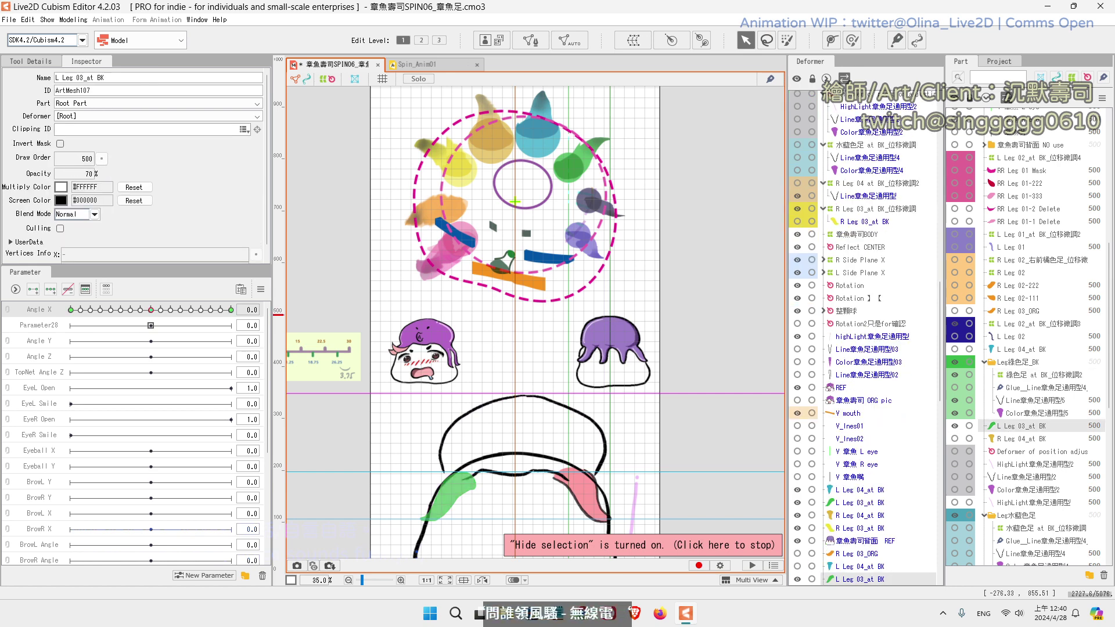
Step: Select the 綠色足 at BK_位移微調2 deformer and examine the green leg's outline against the body sketch at Angle X 30
{"action": "left_click", "coordinate": [1016, 377]}
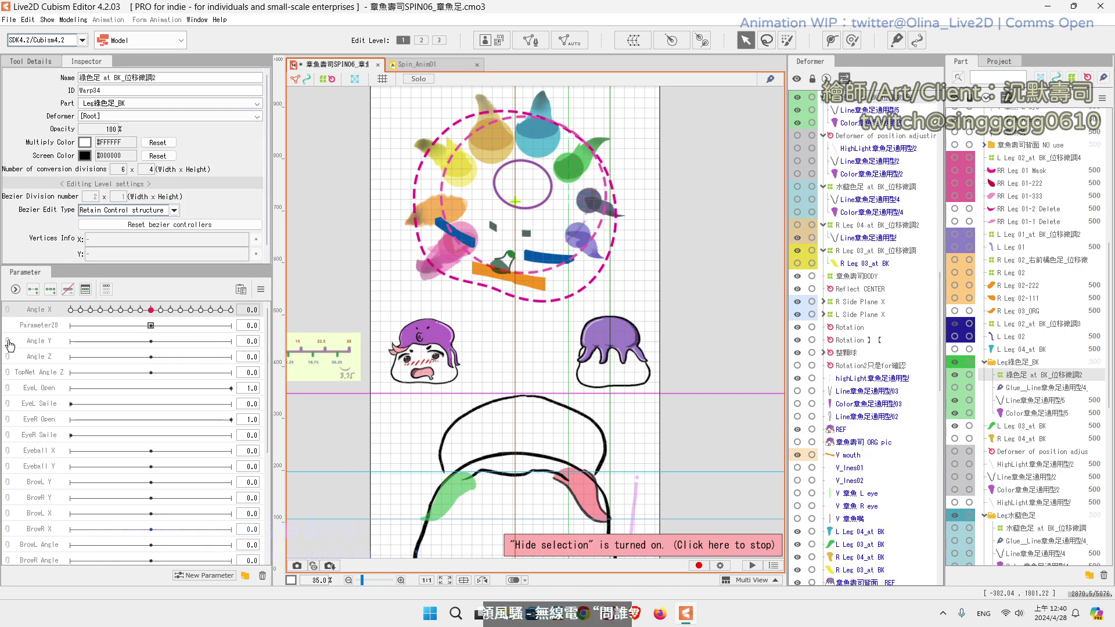
{"action": "left_click_drag", "start_coordinate": [153, 310], "coordinate": [232, 313]}
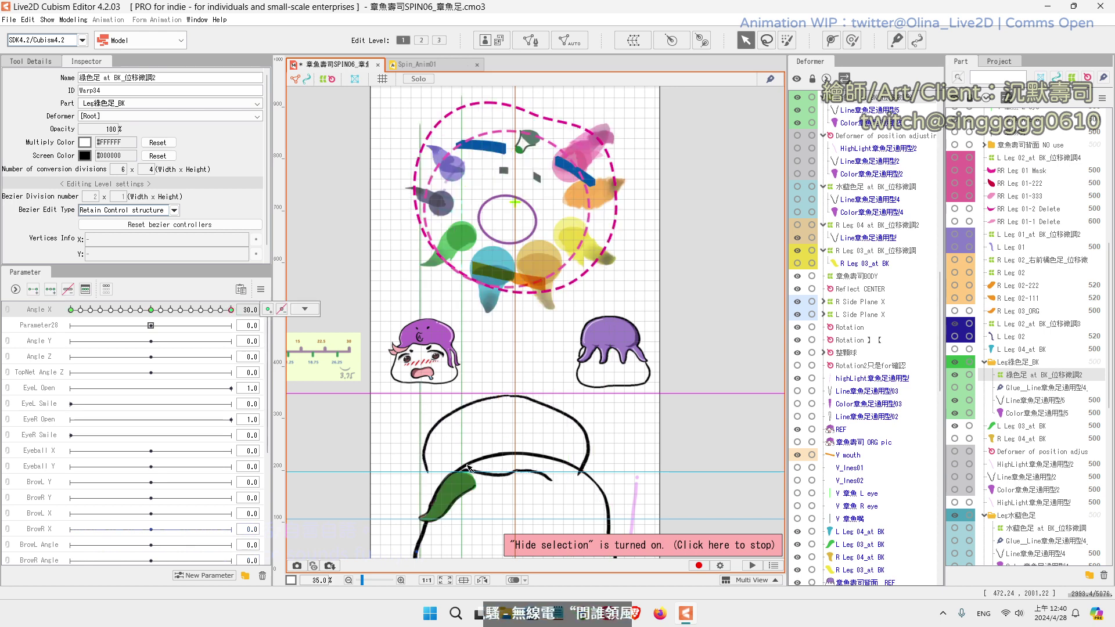
{"action": "scroll", "coordinate": [469, 484], "scroll_direction": "up", "scroll_amount": 2}
{"action": "scroll", "coordinate": [470, 485], "scroll_direction": "up", "scroll_amount": 1}
{"action": "left_click_drag", "start_coordinate": [499, 373], "coordinate": [521, 274]}
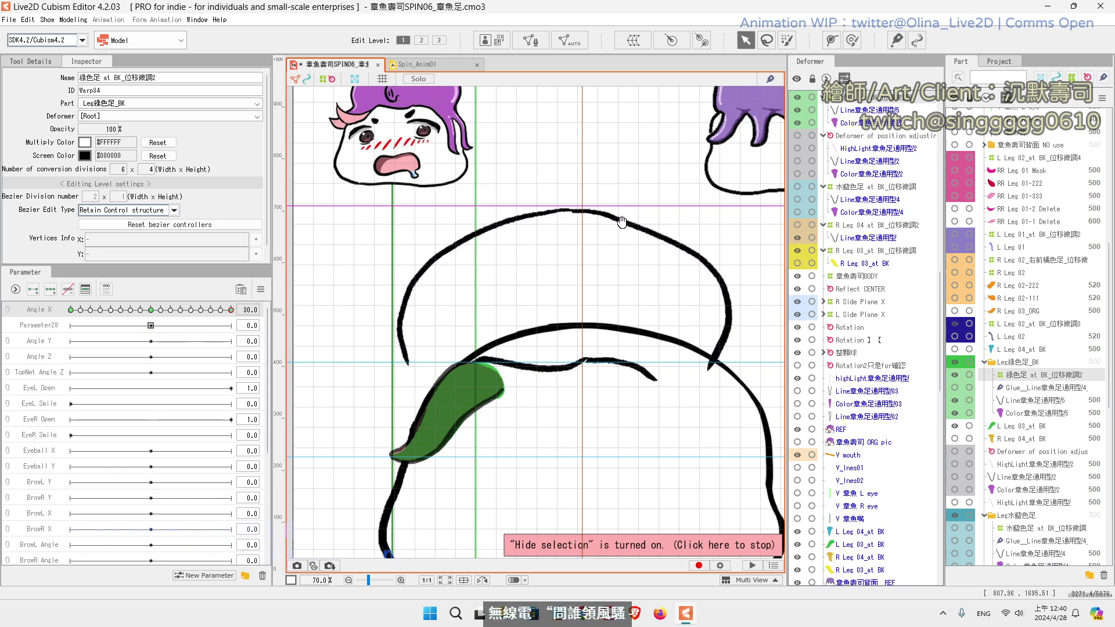
{"action": "left_click_drag", "start_coordinate": [621, 222], "coordinate": [587, 286]}
{"action": "scroll", "coordinate": [587, 286], "scroll_direction": "down", "scroll_amount": 2}
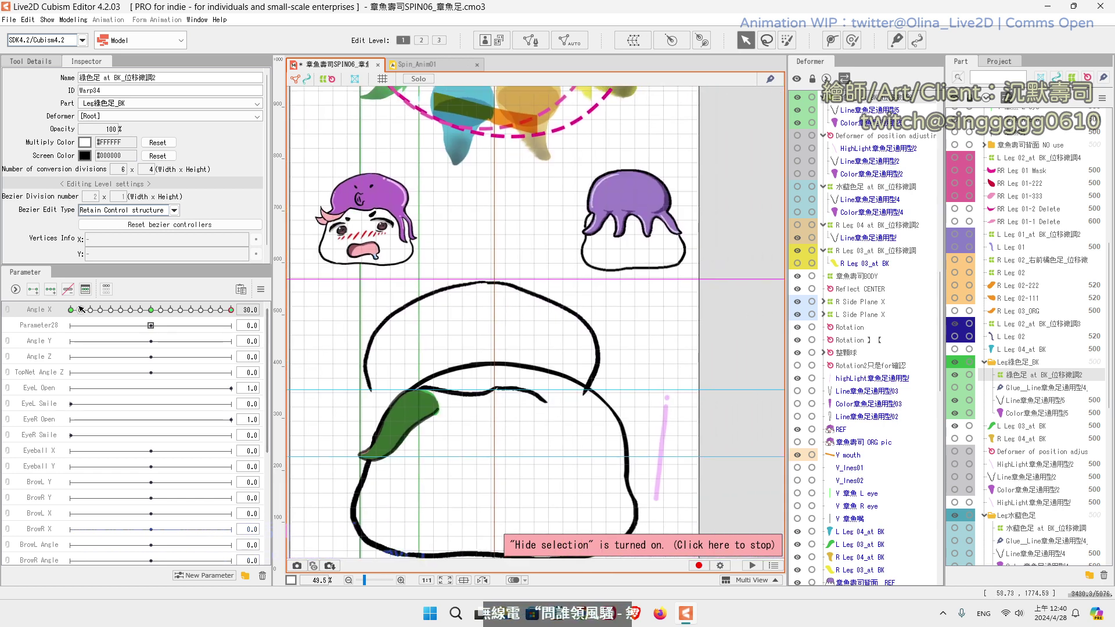
Step: Alternate Angle X between -30 and 30 to compare the green leg's position at both ends of the spin
{"action": "left_click_drag", "start_coordinate": [75, 311], "coordinate": [231, 312]}
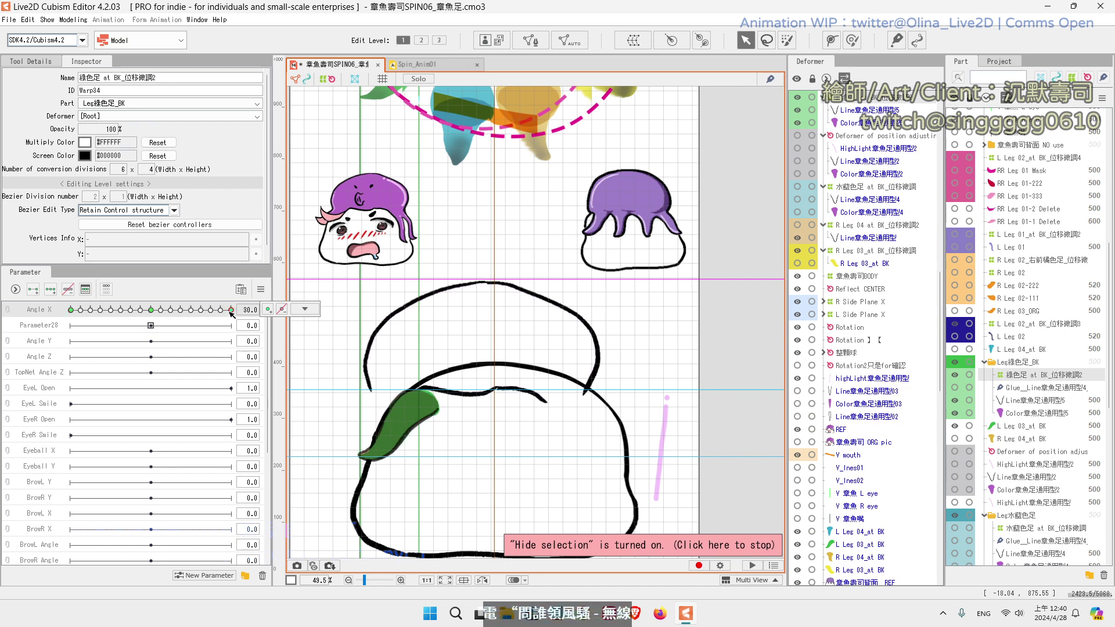
{"action": "left_click_drag", "start_coordinate": [232, 311], "coordinate": [72, 311]}
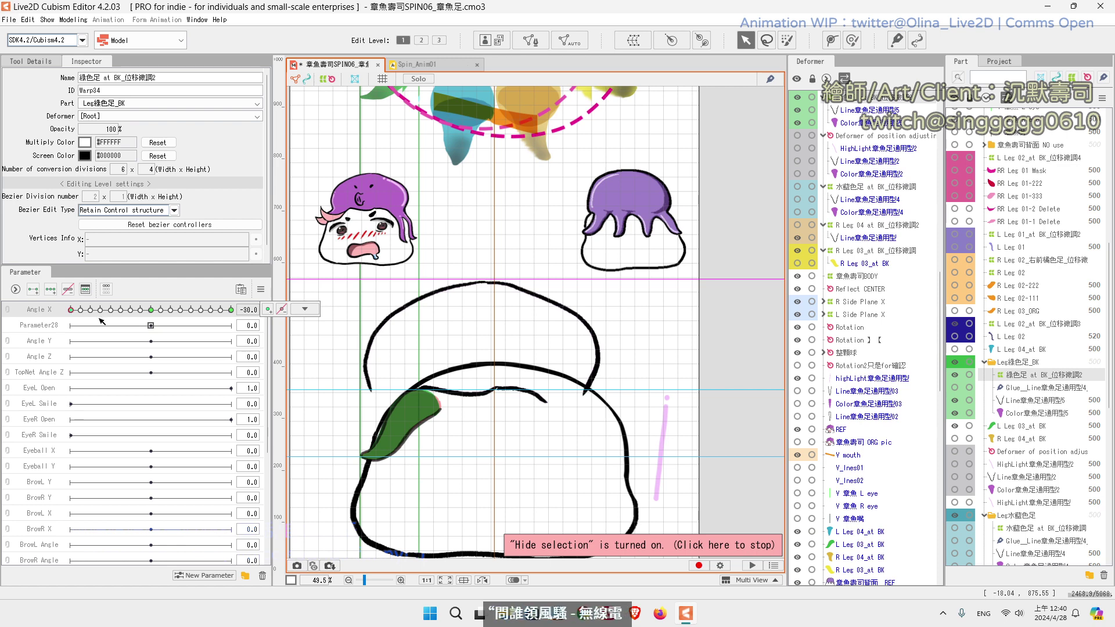
{"action": "left_click", "coordinate": [232, 311]}
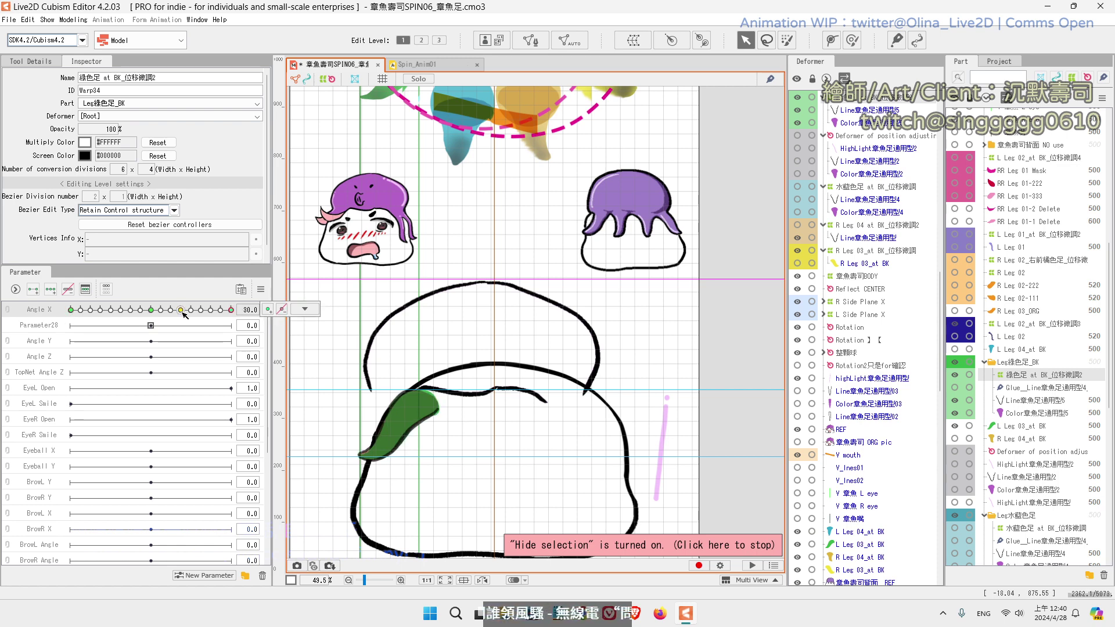
{"action": "left_click", "coordinate": [71, 311]}
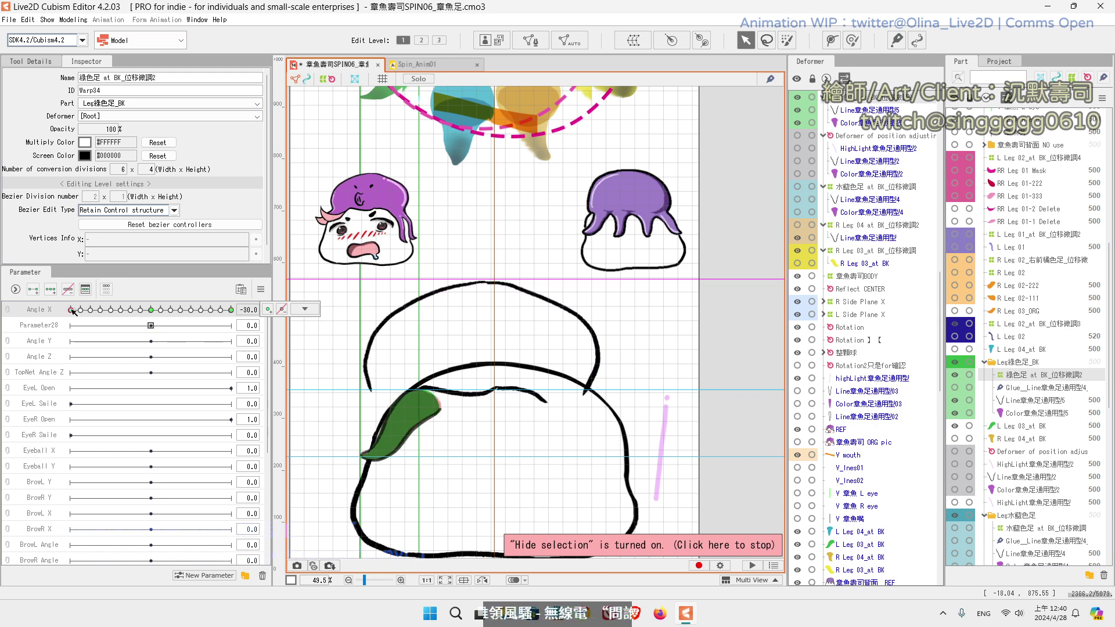
{"action": "left_click", "coordinate": [232, 310]}
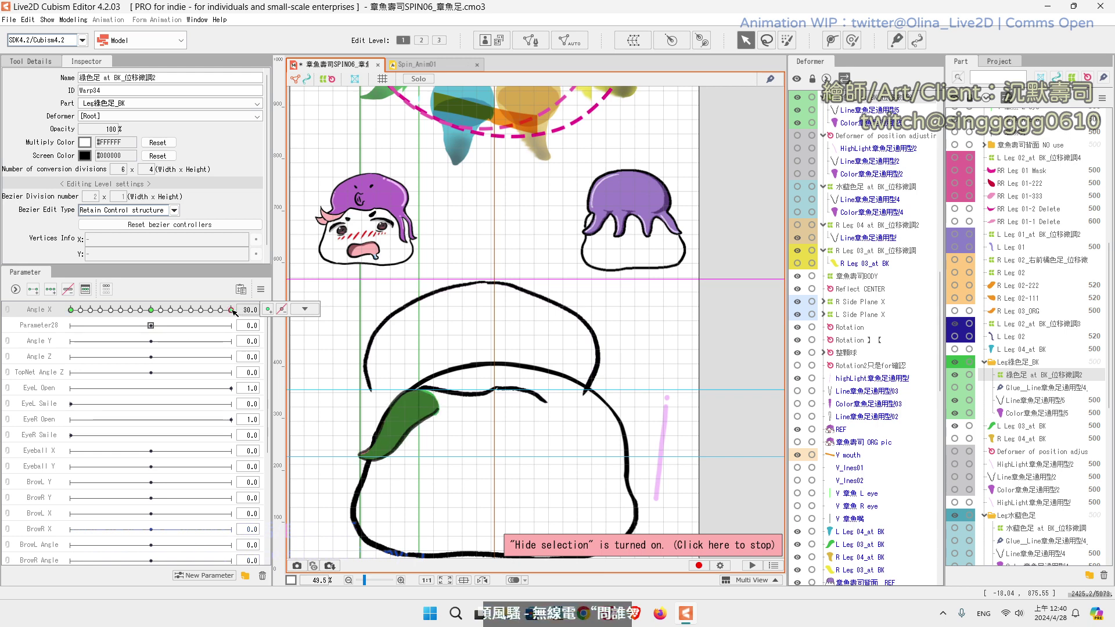
{"action": "left_click", "coordinate": [305, 309]}
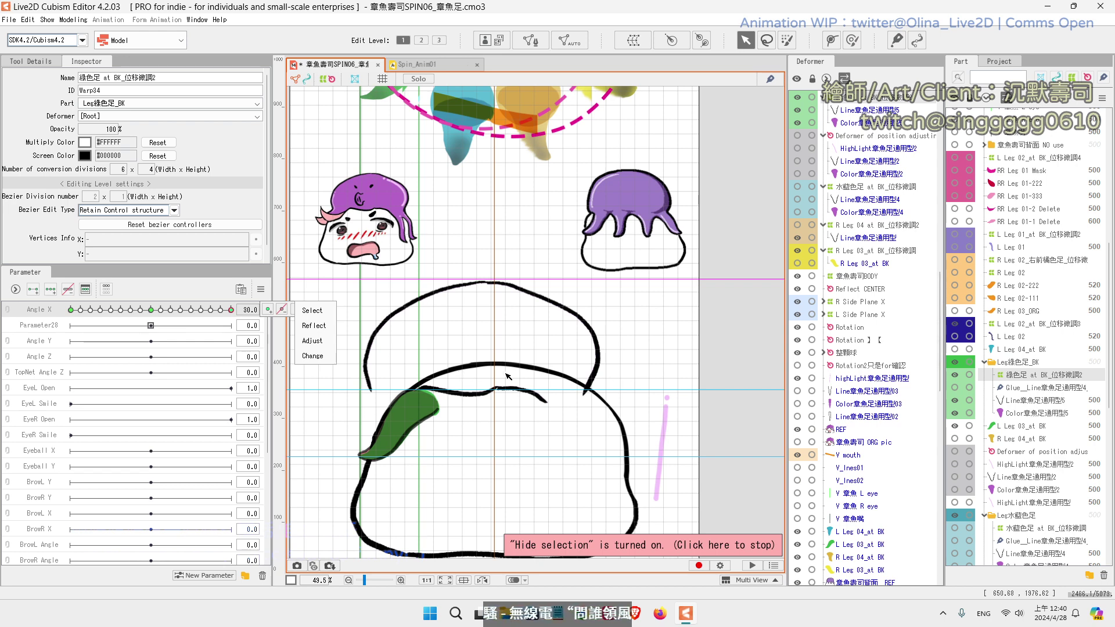
{"action": "left_click", "coordinate": [1015, 377]}
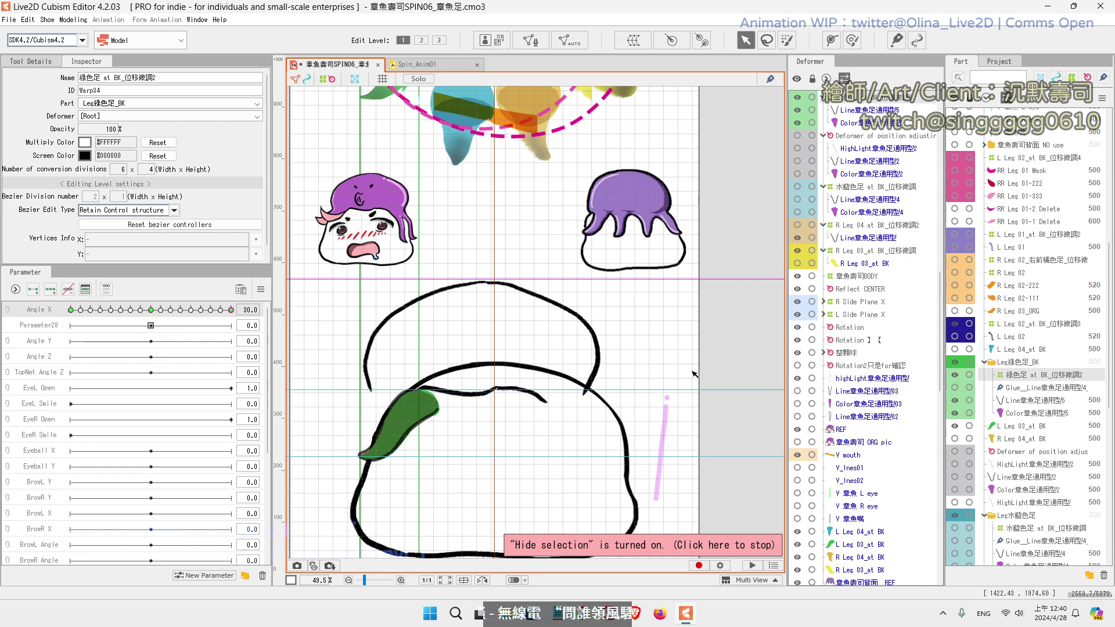
Step: With Angle X at 0, show the selection again and delete the Angle X keys of the 綠色足 at BK_位移微調2 deformer
{"action": "scroll", "coordinate": [695, 374], "scroll_direction": "down", "scroll_amount": 2}
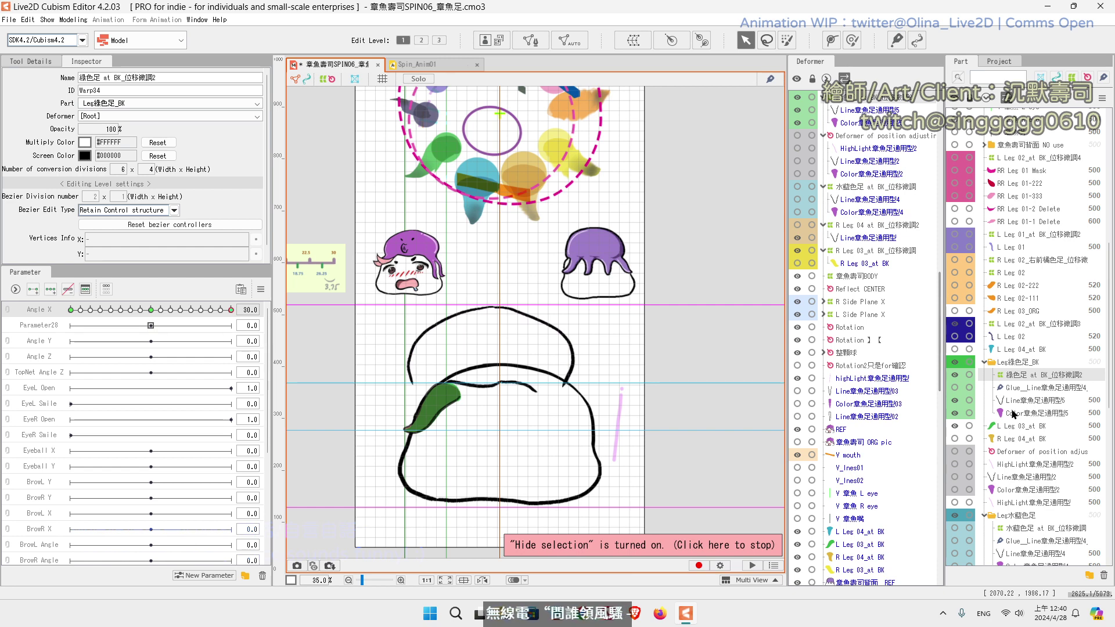
{"action": "left_click", "coordinate": [1009, 388]}
{"action": "left_click", "coordinate": [1013, 377]}
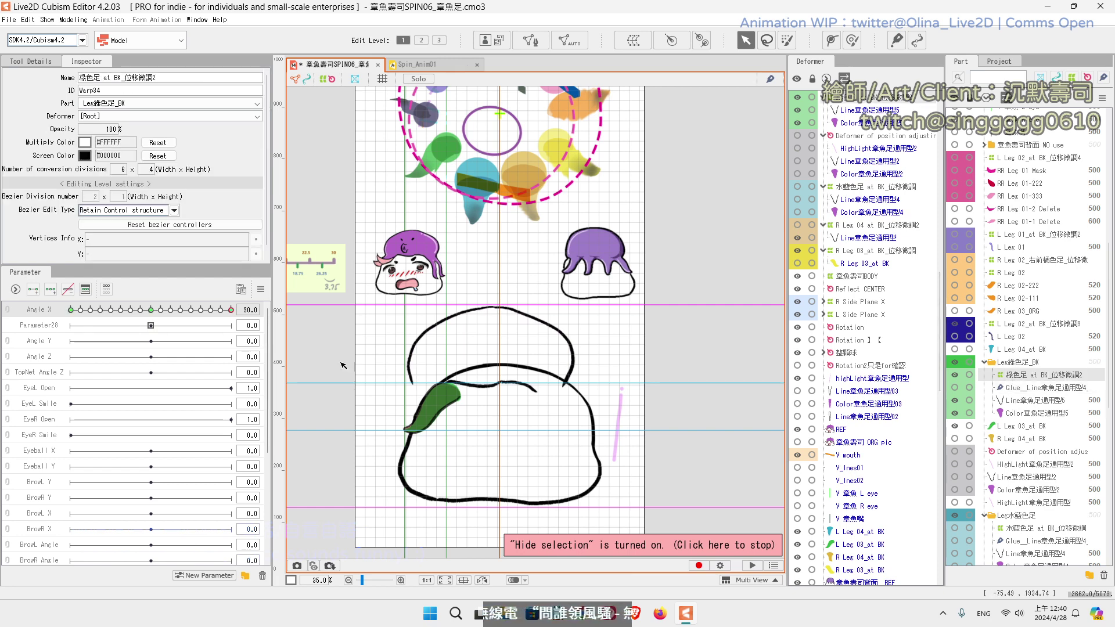
{"action": "left_click", "coordinate": [150, 310]}
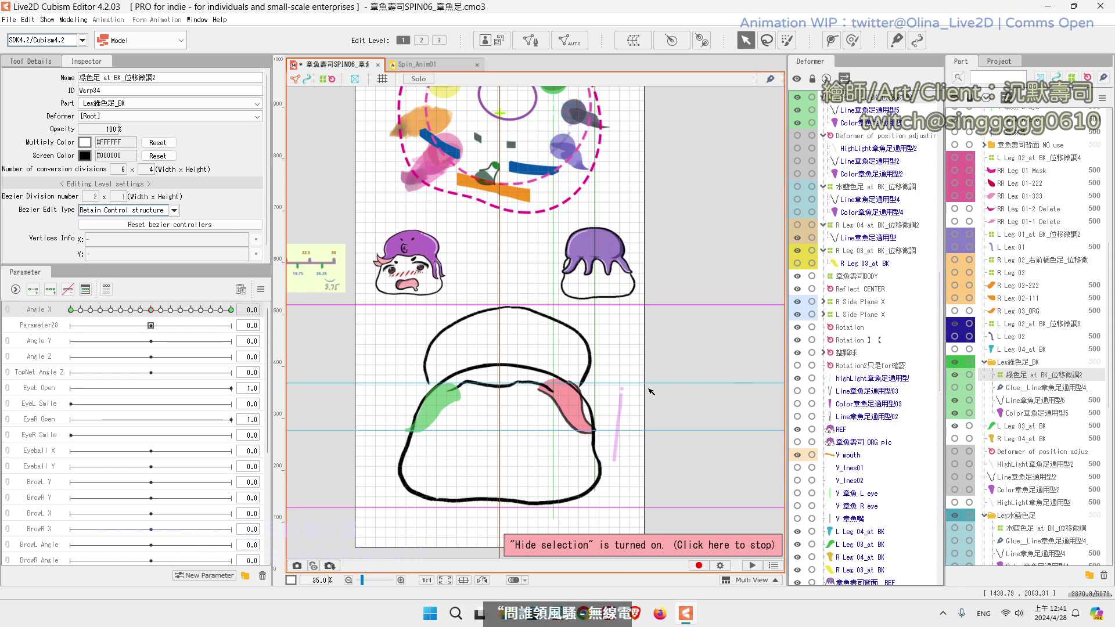
{"action": "key", "text": "ctrl+t"}
{"action": "scroll", "coordinate": [527, 386], "scroll_direction": "up", "scroll_amount": 2}
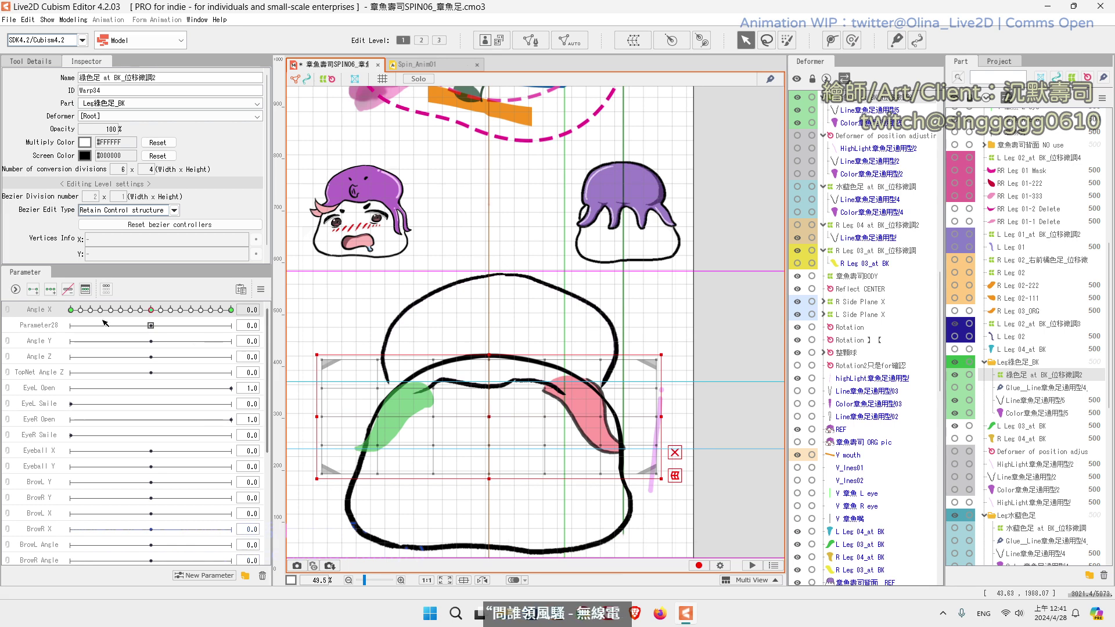
{"action": "left_click", "coordinate": [68, 289]}
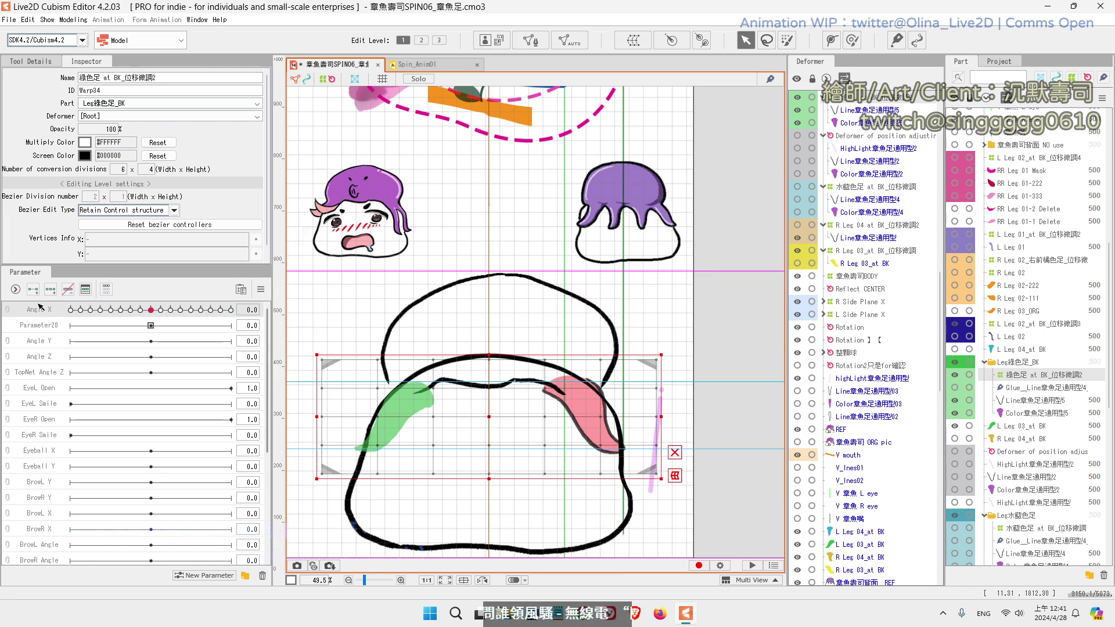
Step: Nudge the Line章魚足通用型5 mesh slightly left at the Angle X -30 keyform to match its position at 30
{"action": "left_click", "coordinate": [1014, 400]}
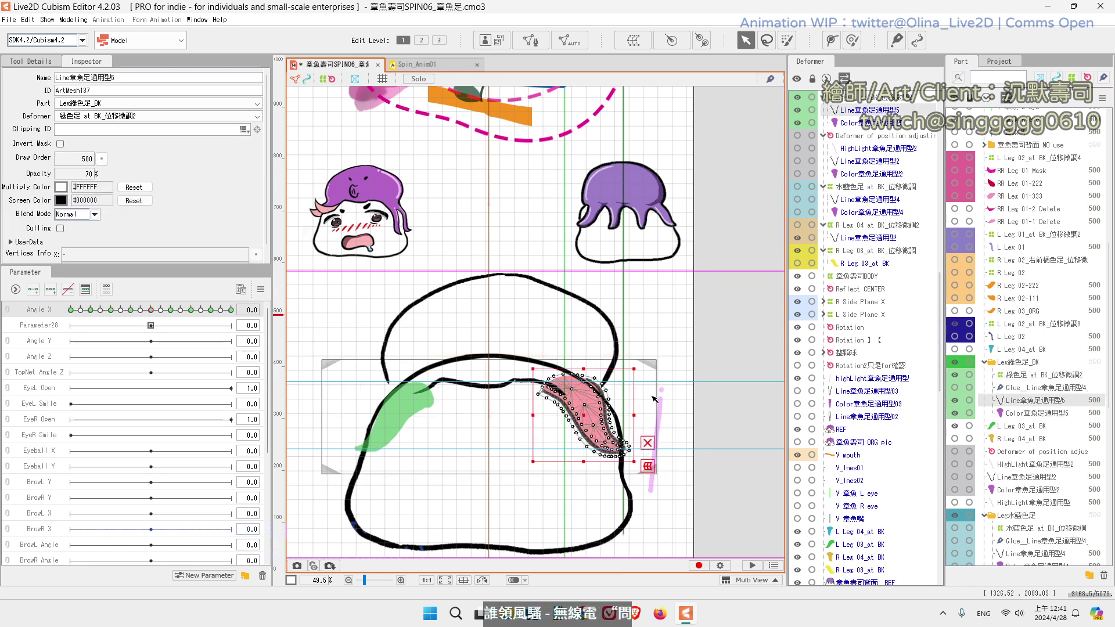
{"action": "left_click", "coordinate": [71, 310]}
{"action": "left_click", "coordinate": [231, 310]}
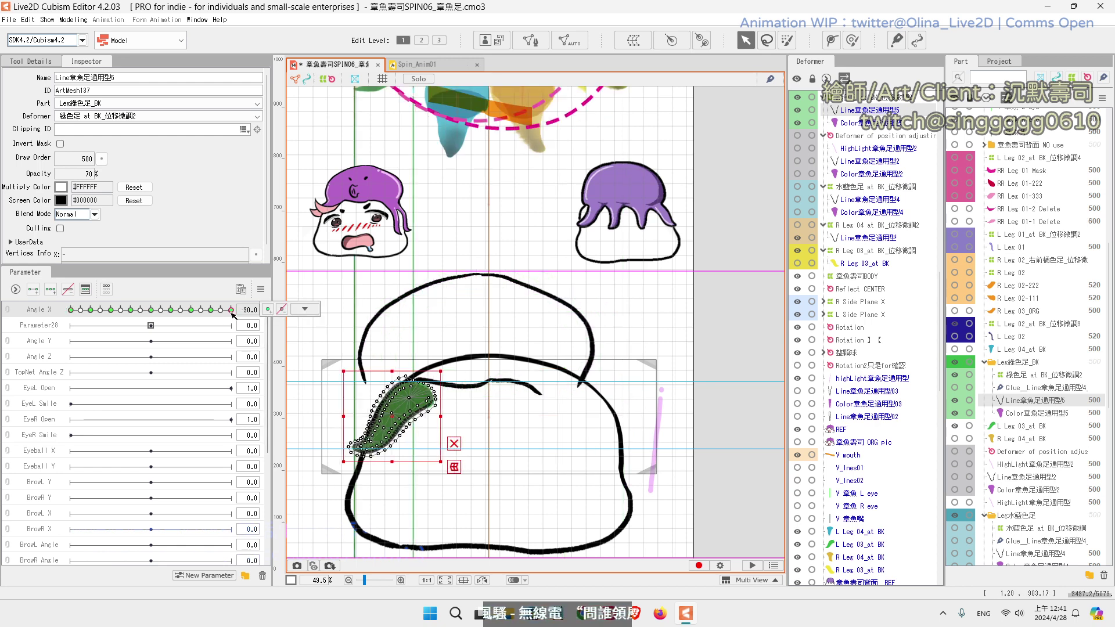
{"action": "left_click", "coordinate": [71, 310]}
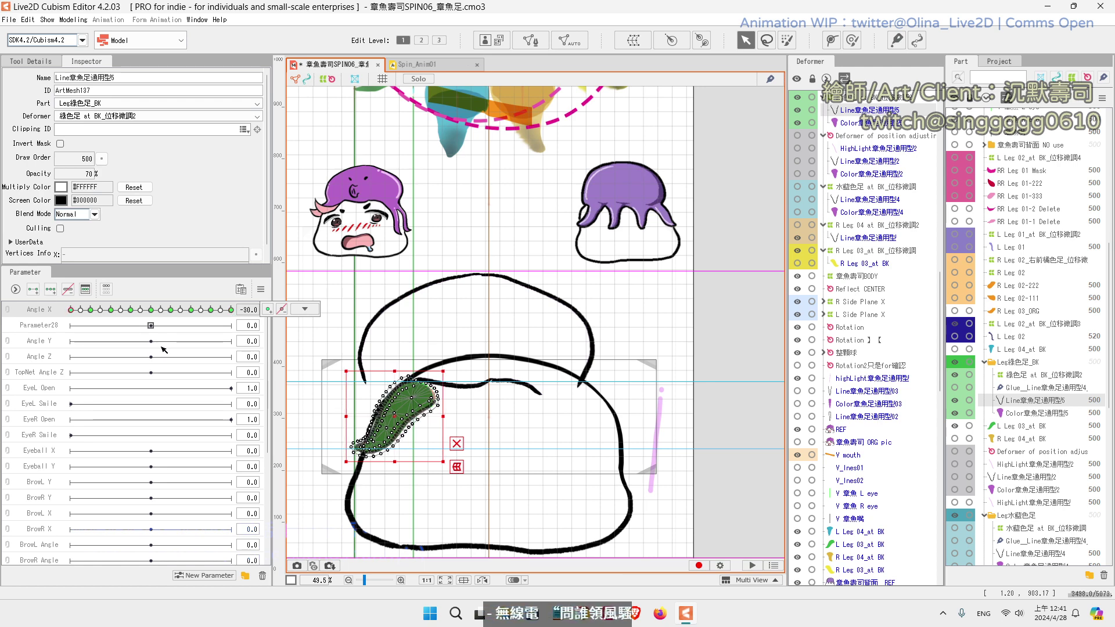
{"action": "key", "text": "Left"}
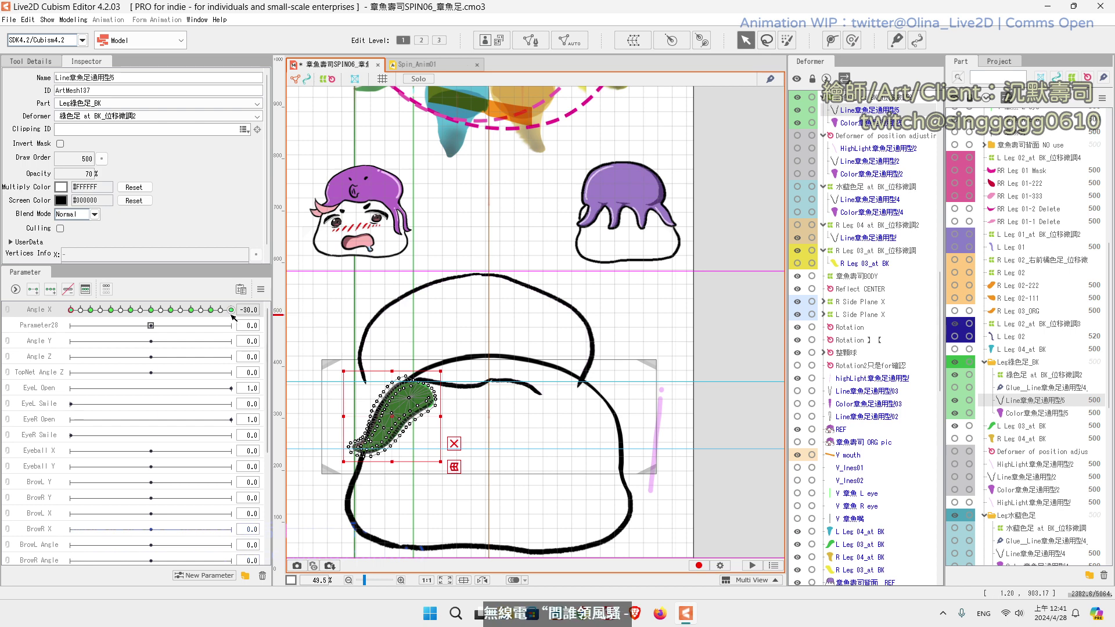
{"action": "left_click", "coordinate": [231, 310]}
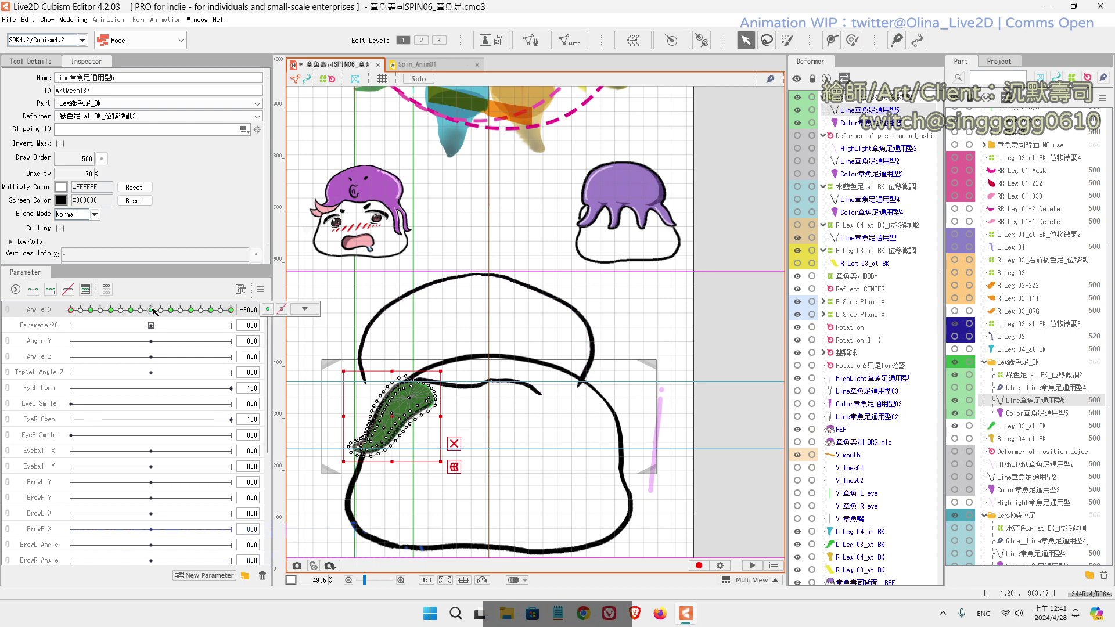
Step: Check the leg's line mesh at each Angle X key from -22.5 to 30 in 7.5 increments, and save the model
{"action": "left_click", "coordinate": [90, 309]}
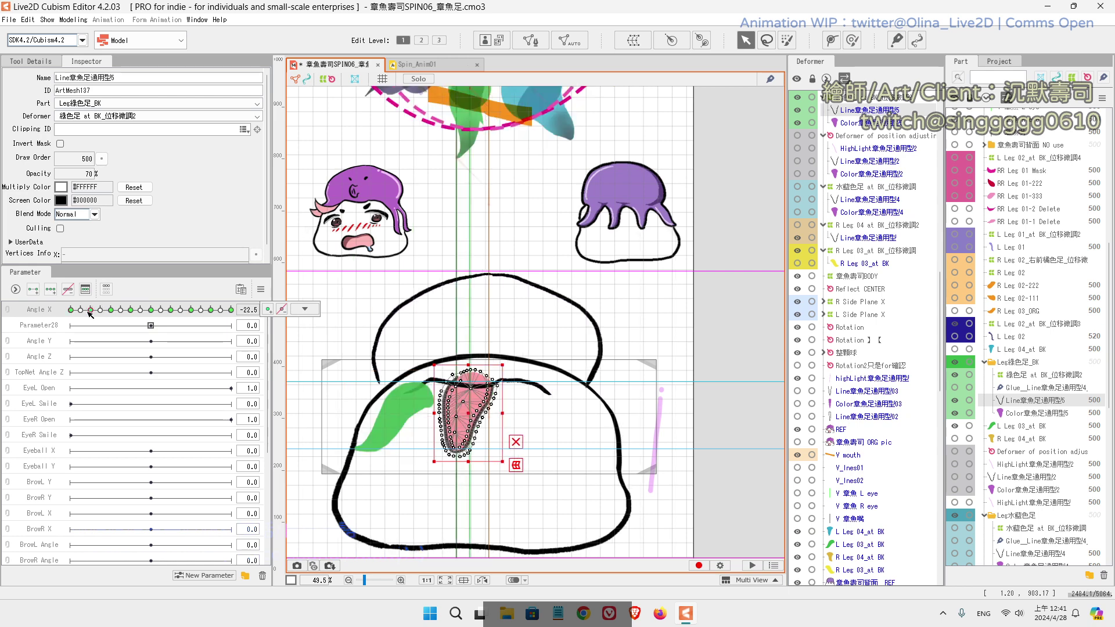
{"action": "left_click", "coordinate": [121, 309]}
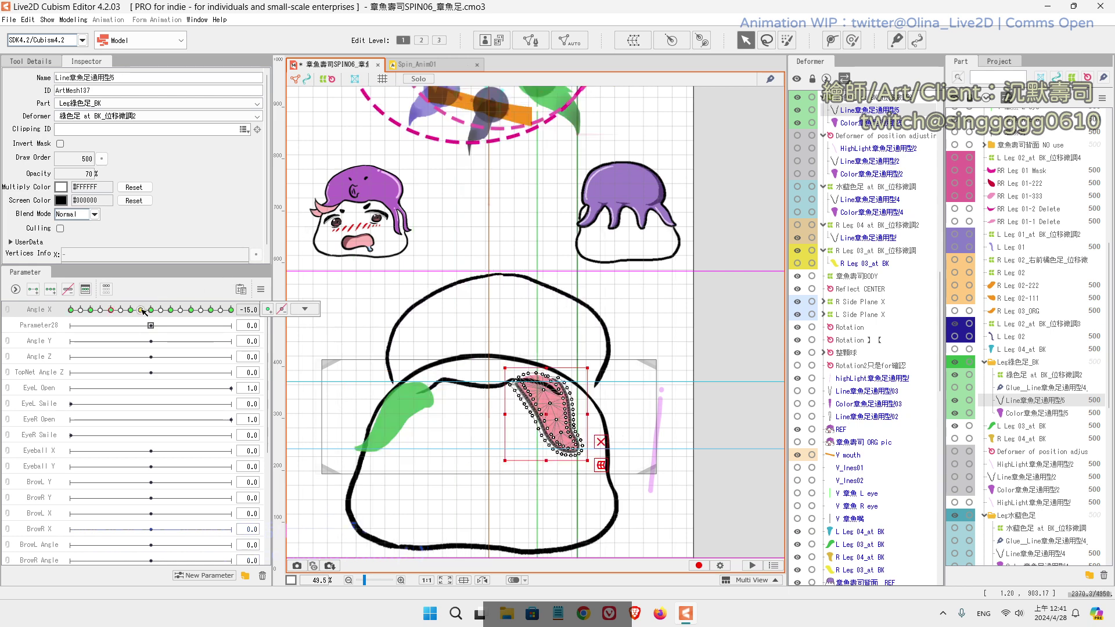
{"action": "left_click", "coordinate": [131, 309]}
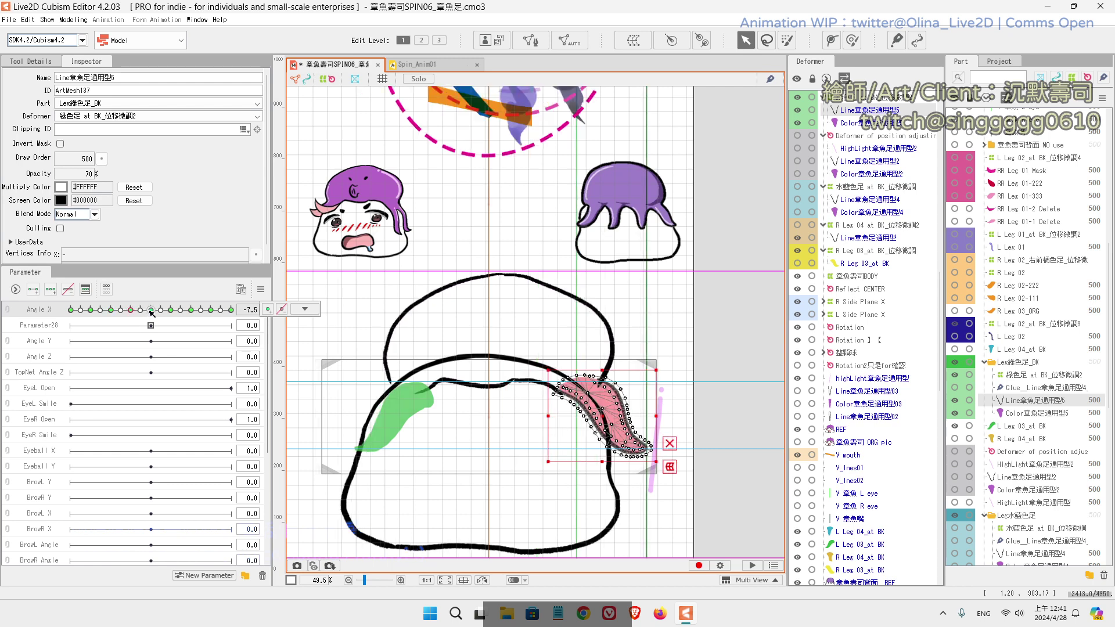
{"action": "left_click", "coordinate": [151, 310]}
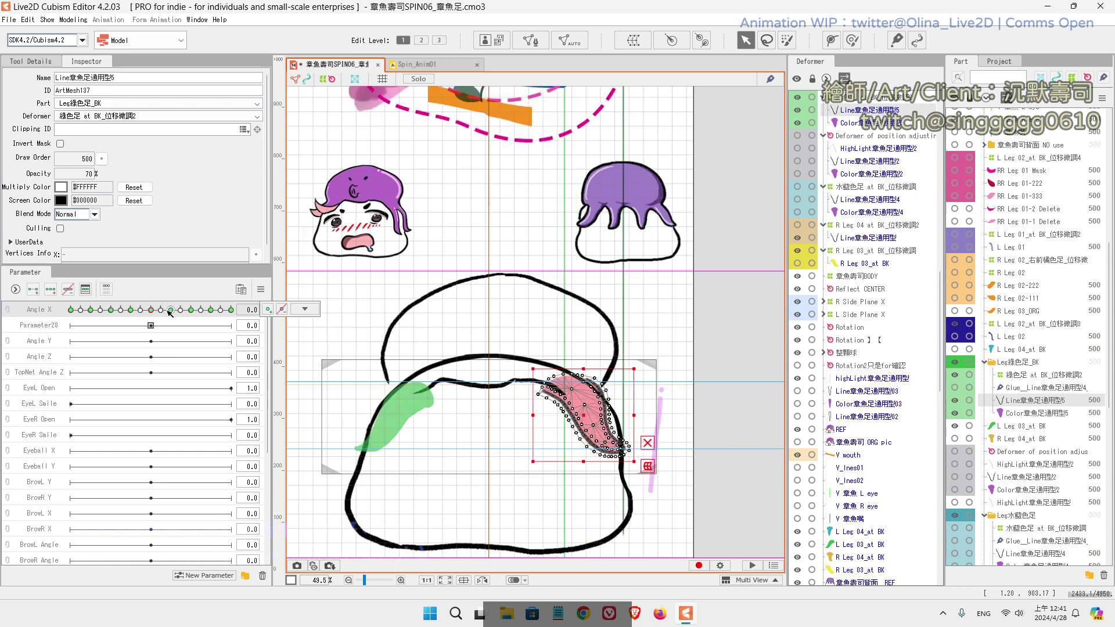
{"action": "left_click", "coordinate": [170, 309]}
{"action": "left_click", "coordinate": [191, 309]}
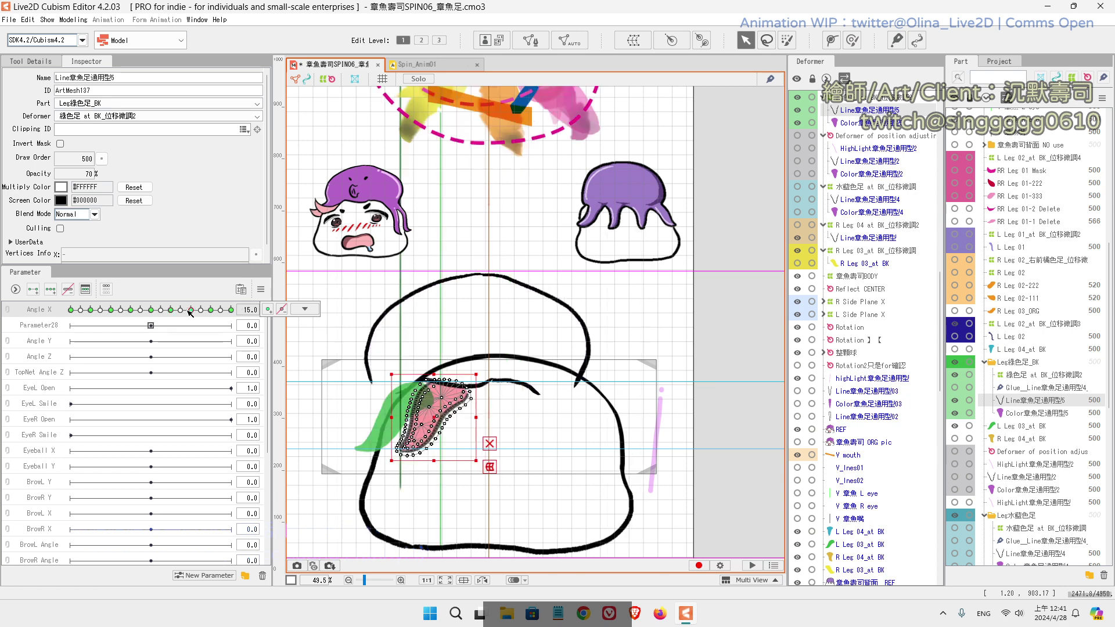
{"action": "left_click", "coordinate": [211, 310]}
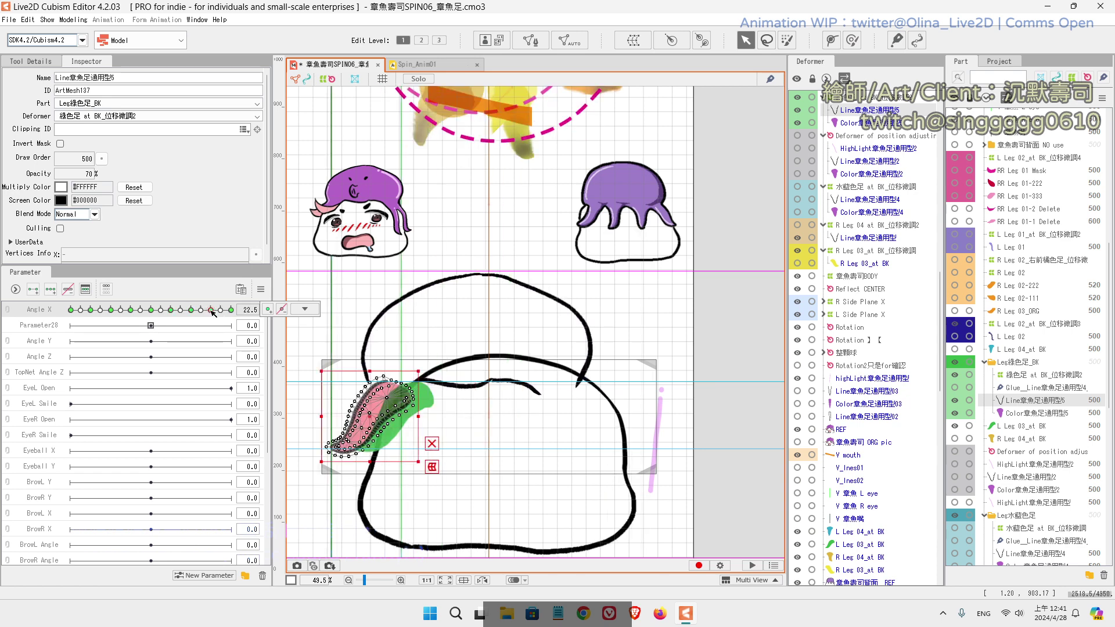
{"action": "left_click", "coordinate": [231, 310]}
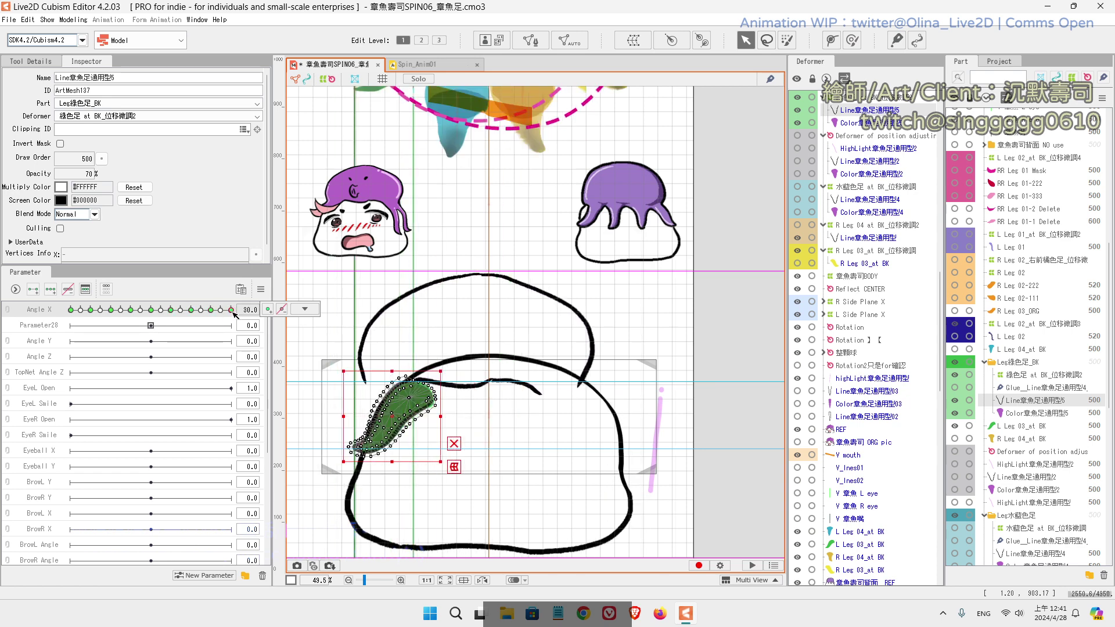
{"action": "key", "text": "ctrl+s"}
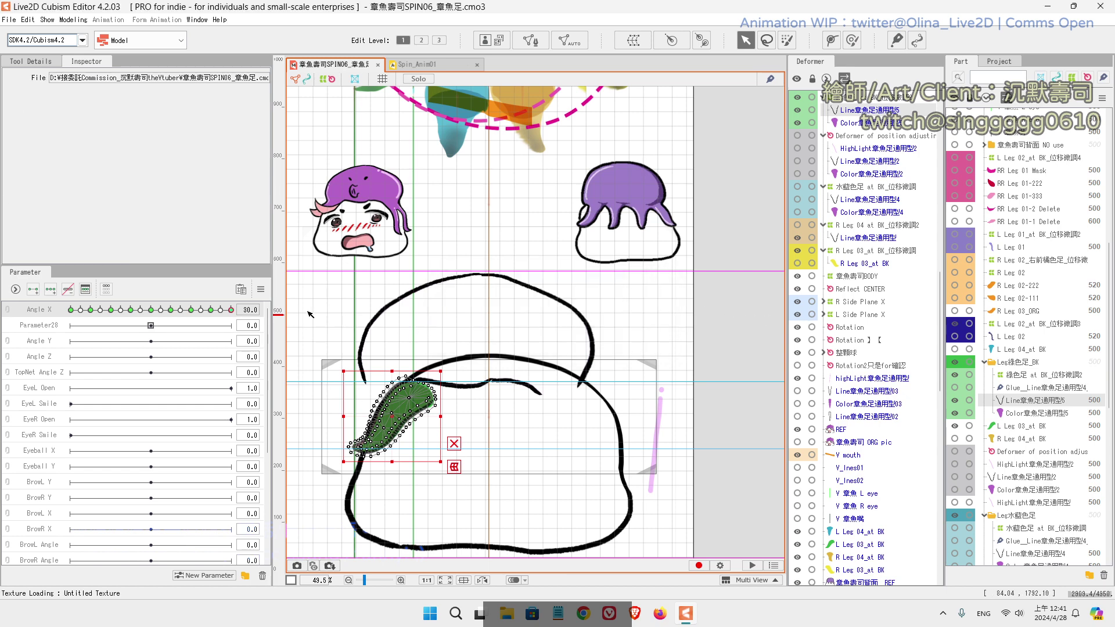
Step: Select the 綠色足 at BK_位移微調2 deformer and compare the leg's position at Angle X 22.5 and 30
{"action": "left_click", "coordinate": [219, 310]}
{"action": "left_click_drag", "start_coordinate": [416, 280], "coordinate": [477, 262]}
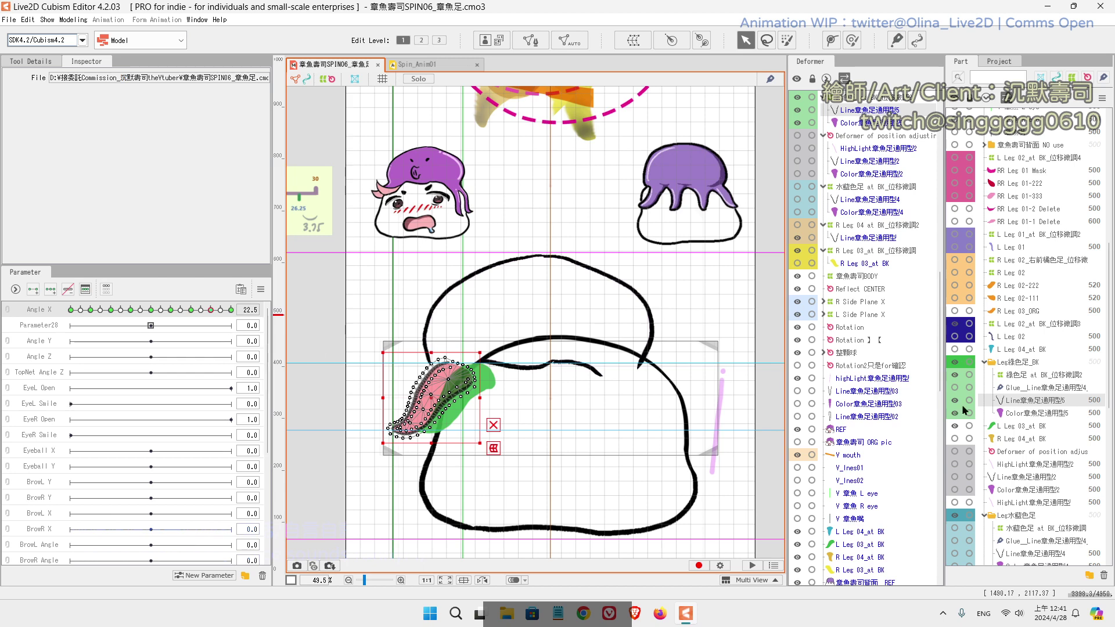
{"action": "left_click", "coordinate": [1011, 375]}
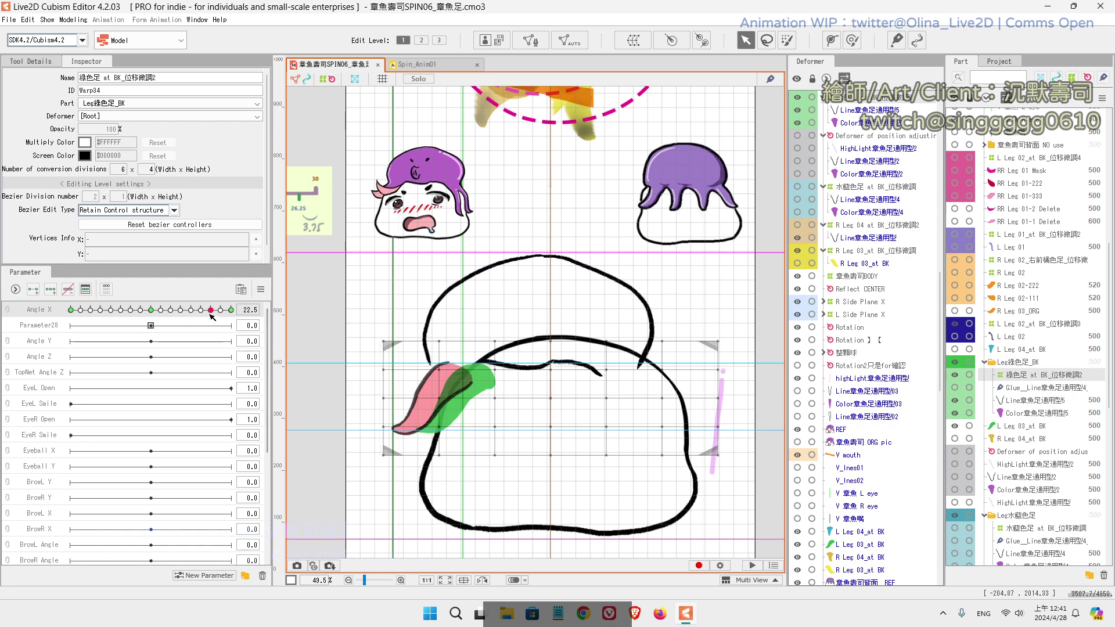
{"action": "mouse_move", "coordinate": [184, 313]}
{"action": "left_click", "coordinate": [232, 311]}
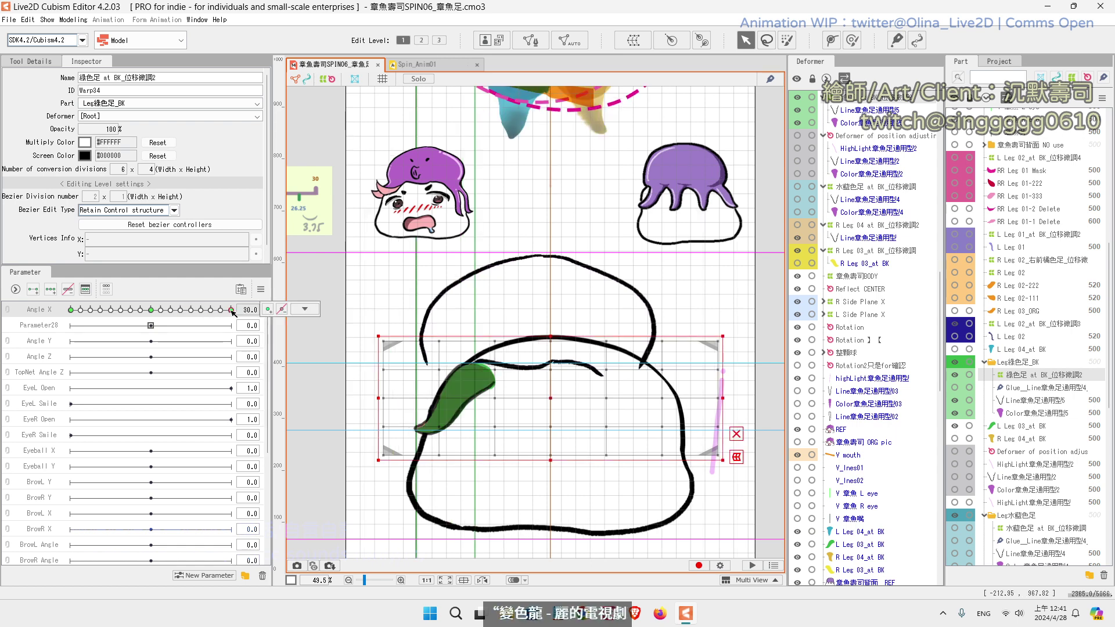
Step: Try keying the 綠色足 at BK_位移微調2 deformer at Angle X 26.3, shifting it left and checking the leg at 22.5
{"action": "left_click_drag", "start_coordinate": [232, 311], "coordinate": [211, 311]}
{"action": "left_click", "coordinate": [221, 311]}
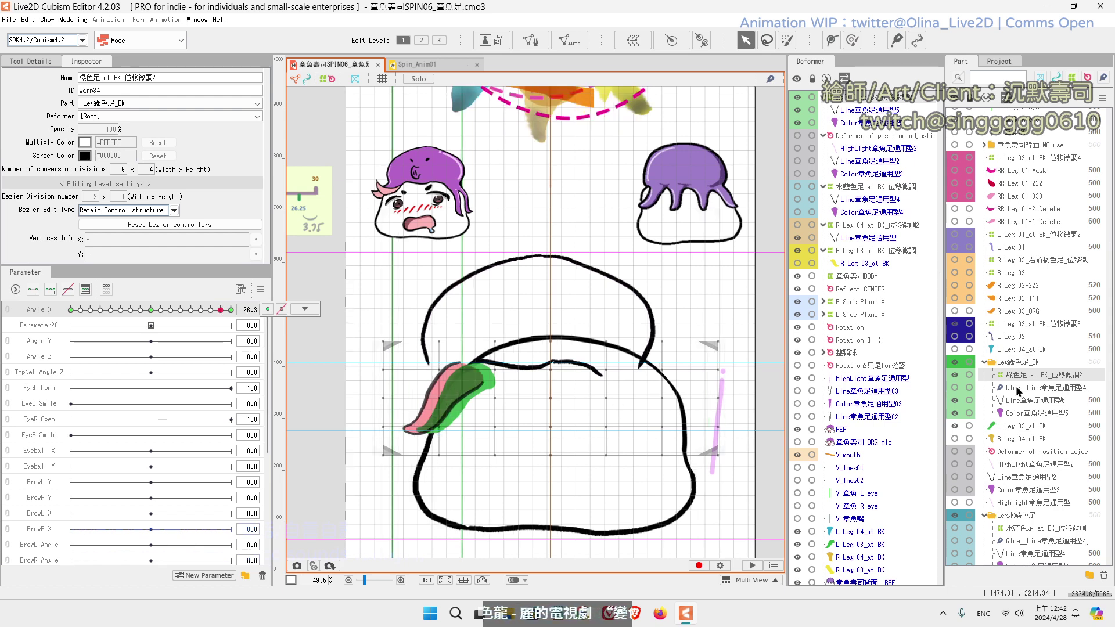
{"action": "left_click", "coordinate": [407, 374]}
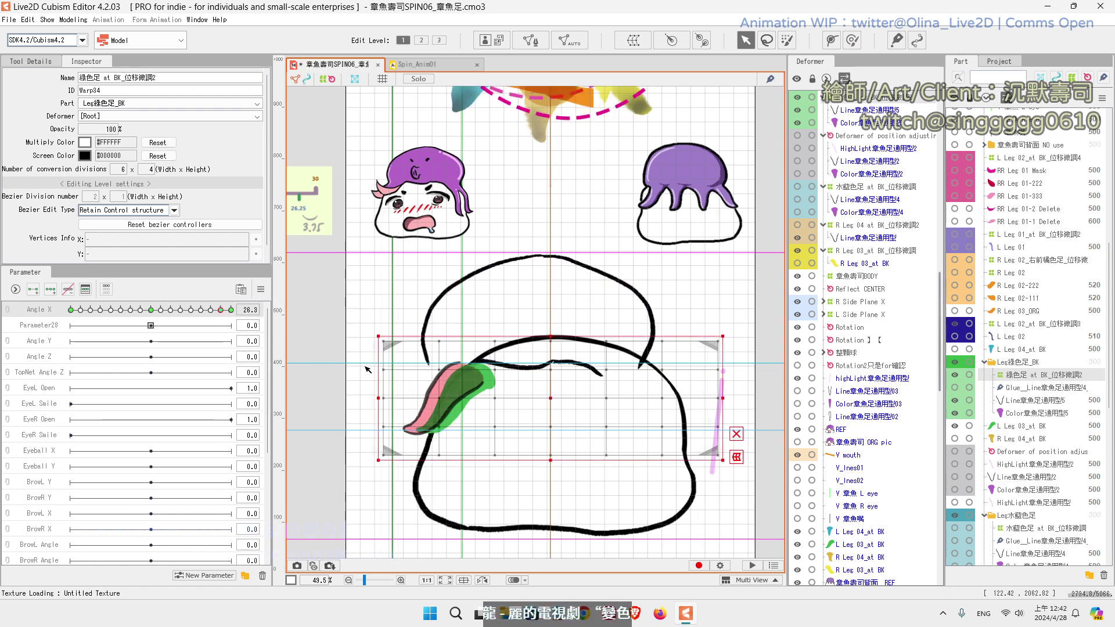
{"action": "left_click_drag", "start_coordinate": [552, 398], "coordinate": [540, 398]}
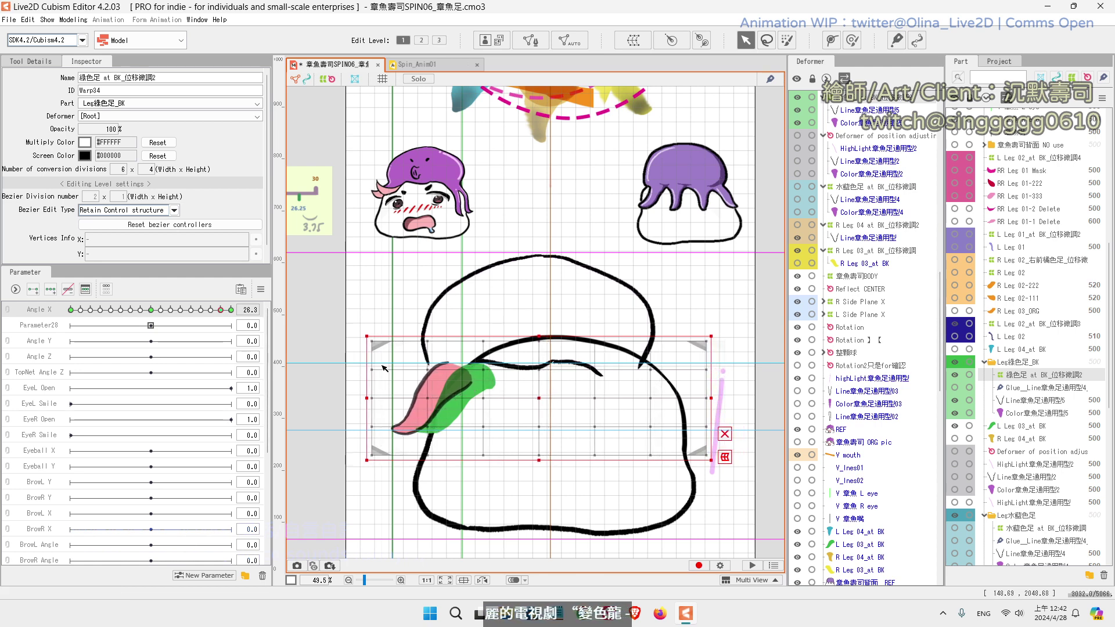
{"action": "left_click", "coordinate": [232, 310]}
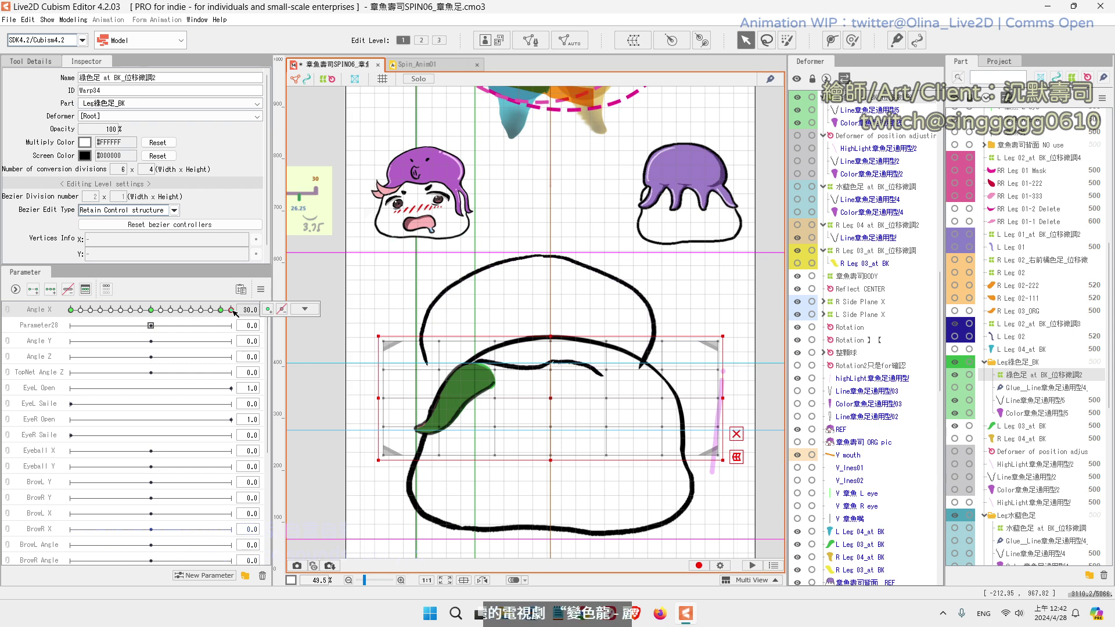
{"action": "mouse_move", "coordinate": [233, 310]}
{"action": "left_mouse_down"}
{"action": "mouse_move", "coordinate": [207, 324]}
{"action": "mouse_move", "coordinate": [216, 314]}
{"action": "left_mouse_up"}
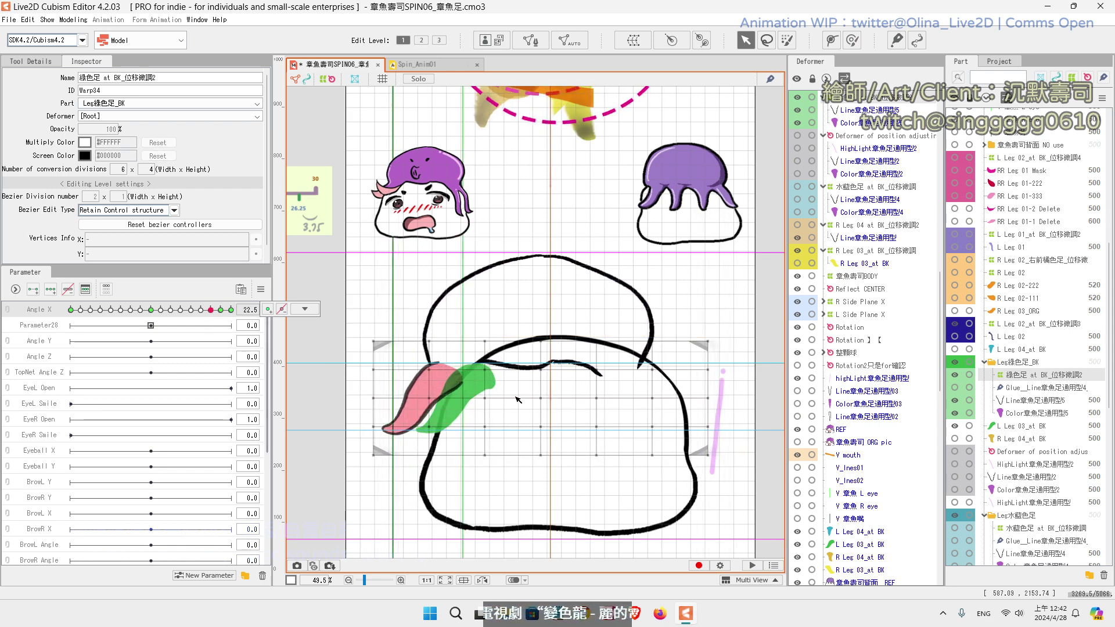
Step: Undo the left shift and the added 26.3 key on the leg's position deformer
{"action": "key", "text": "ctrl+z"}
{"action": "key", "text": "ctrl+z"}
{"action": "key", "text": "ctrl+z"}
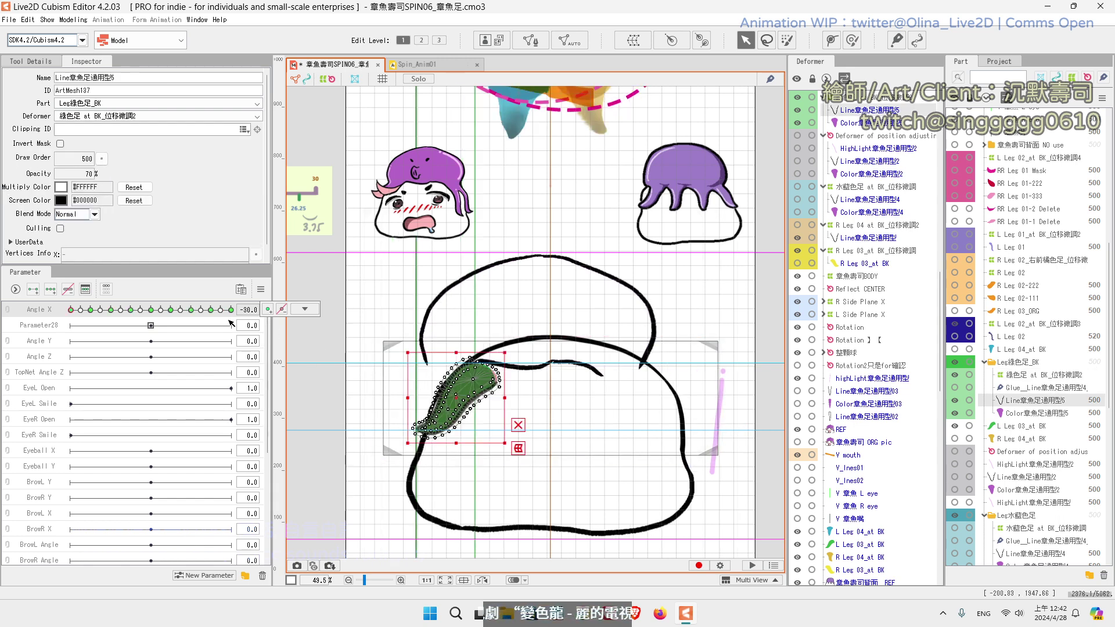
{"action": "key", "text": "Left"}
{"action": "key", "text": "ctrl+z"}
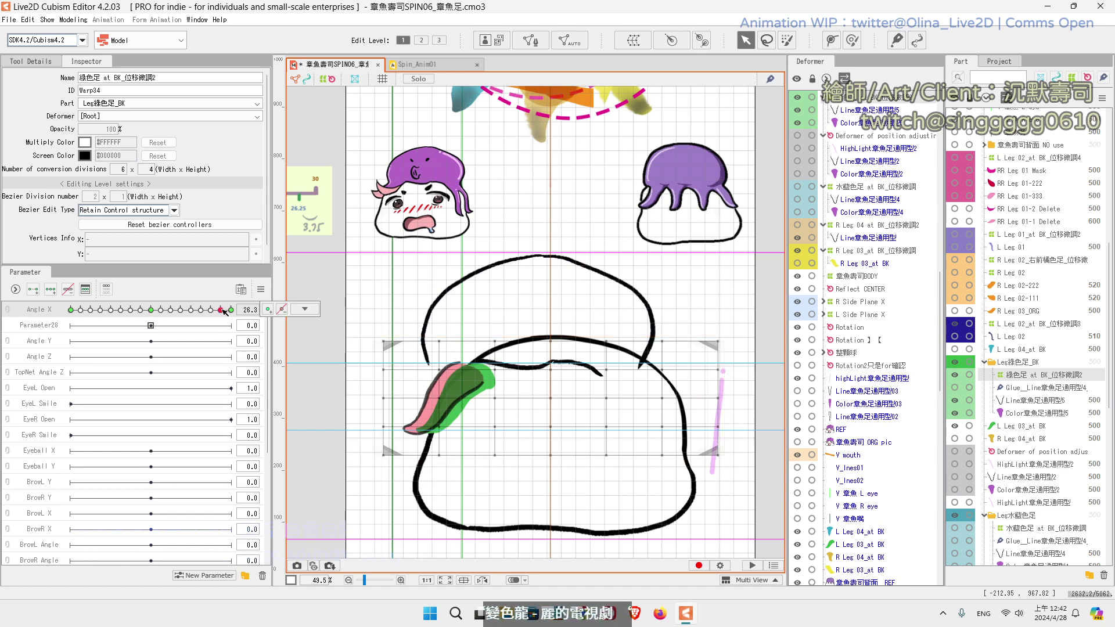
Step: Add Angle X keys at 22.5 and 26.3 to the 綠色足 at BK_位移微調2 deformer, and shift it slightly left at 26.3
{"action": "left_click", "coordinate": [211, 311]}
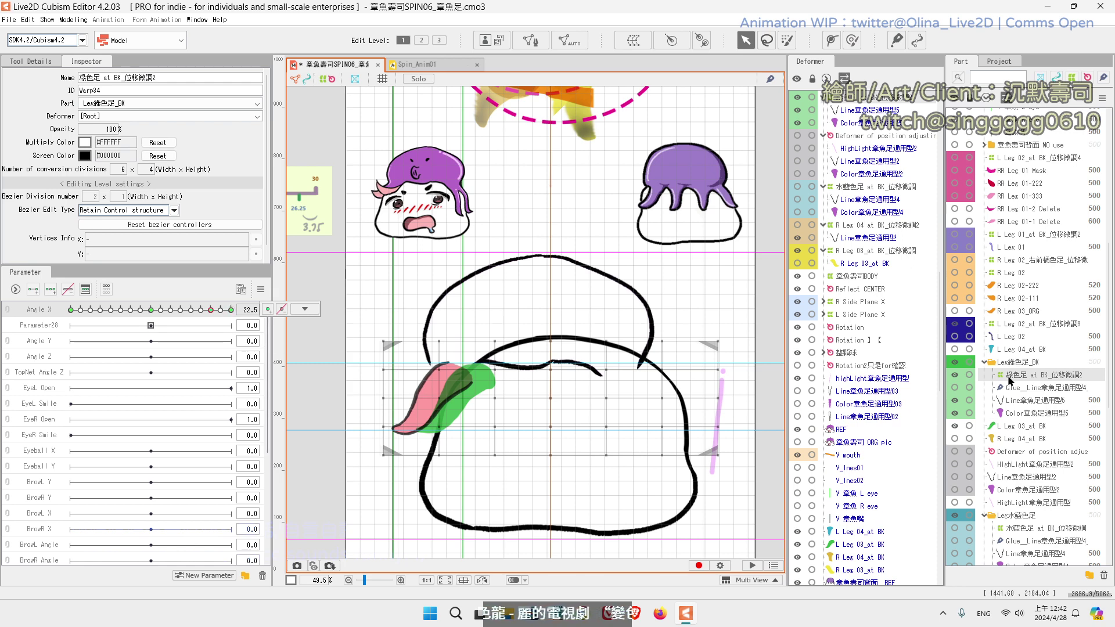
{"action": "left_click", "coordinate": [221, 310]}
{"action": "left_click", "coordinate": [220, 310]}
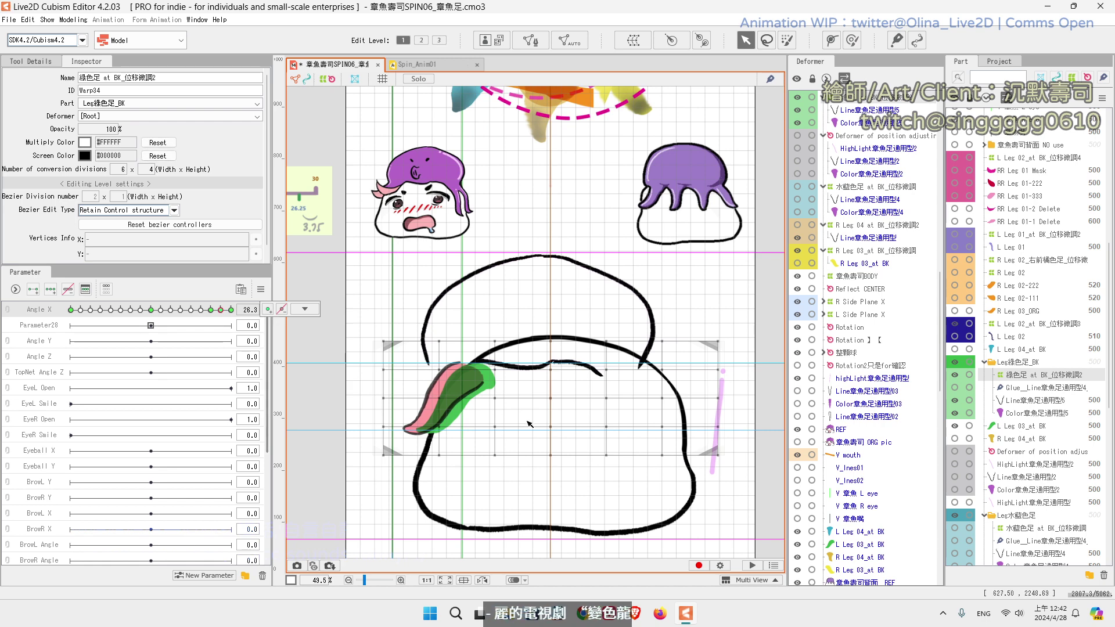
{"action": "left_click", "coordinate": [223, 312]}
{"action": "left_click", "coordinate": [221, 310]}
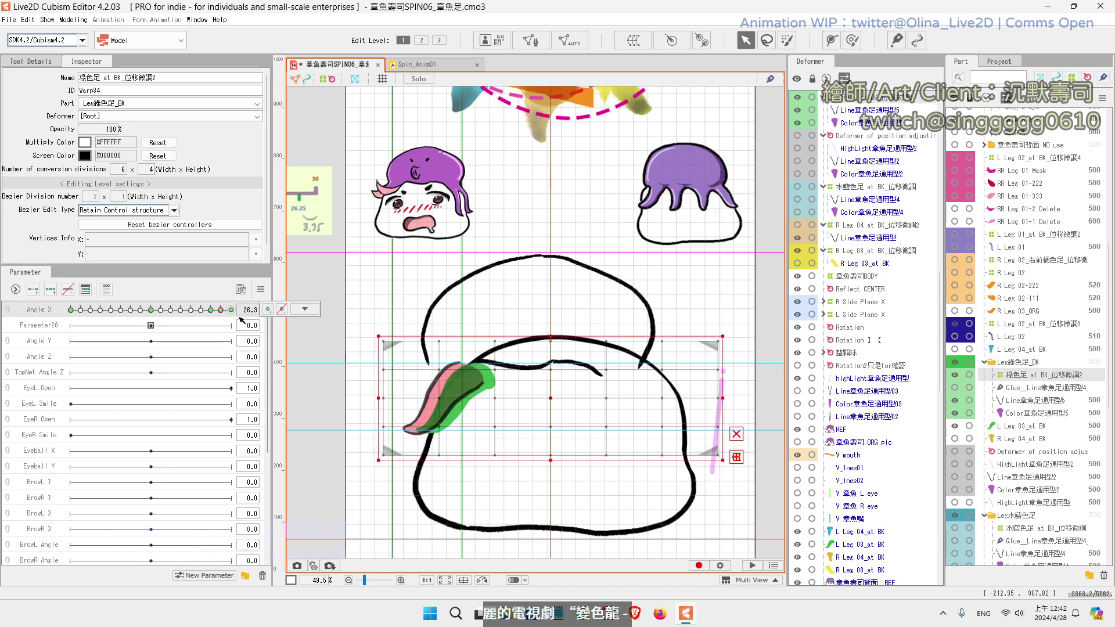
{"action": "left_click_drag", "start_coordinate": [554, 399], "coordinate": [542, 399]}
Step: Add Angle X keys at 15 and 18.8 to the leg's position deformer, and shift it slightly left at 18.8
{"action": "left_click_drag", "start_coordinate": [229, 310], "coordinate": [192, 312]}
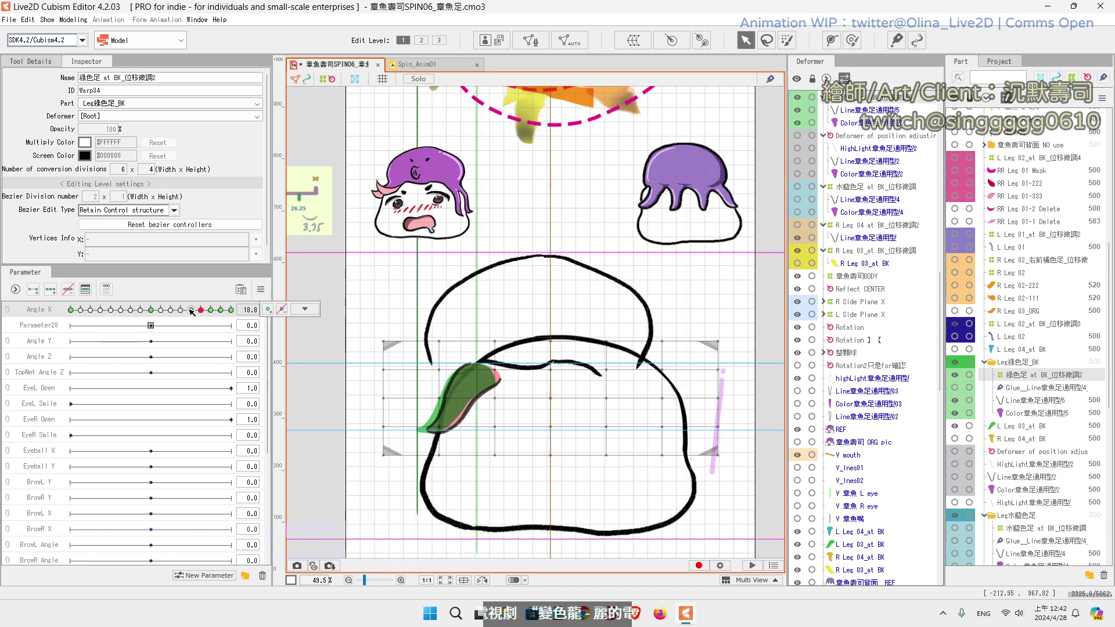
{"action": "left_click", "coordinate": [268, 311]}
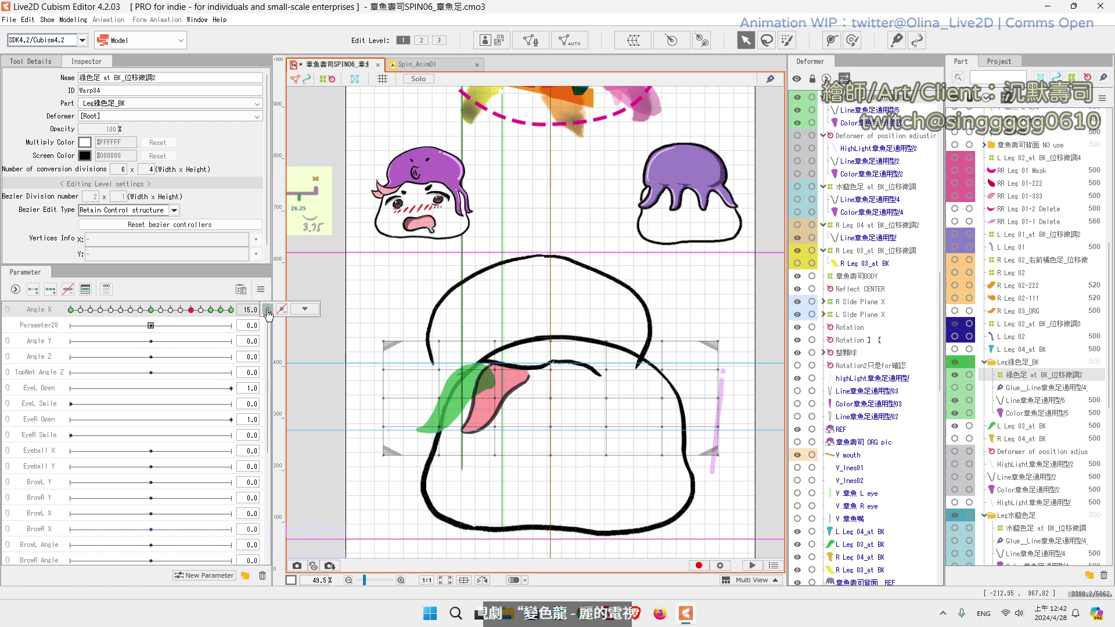
{"action": "left_click", "coordinate": [205, 314]}
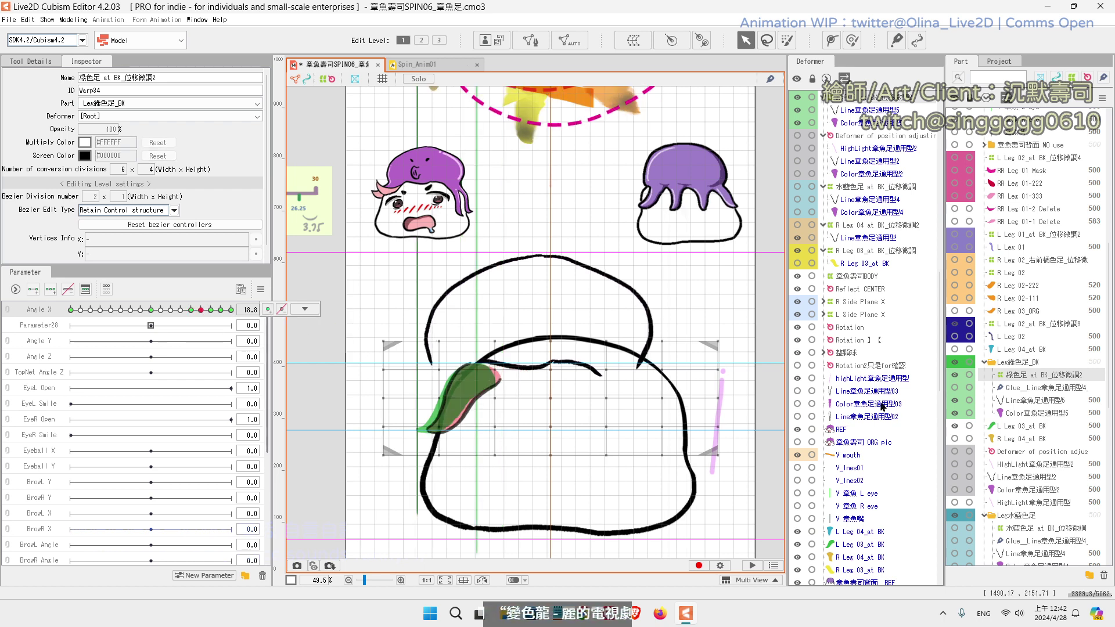
{"action": "left_click", "coordinate": [267, 309]}
{"action": "left_click", "coordinate": [1017, 379]}
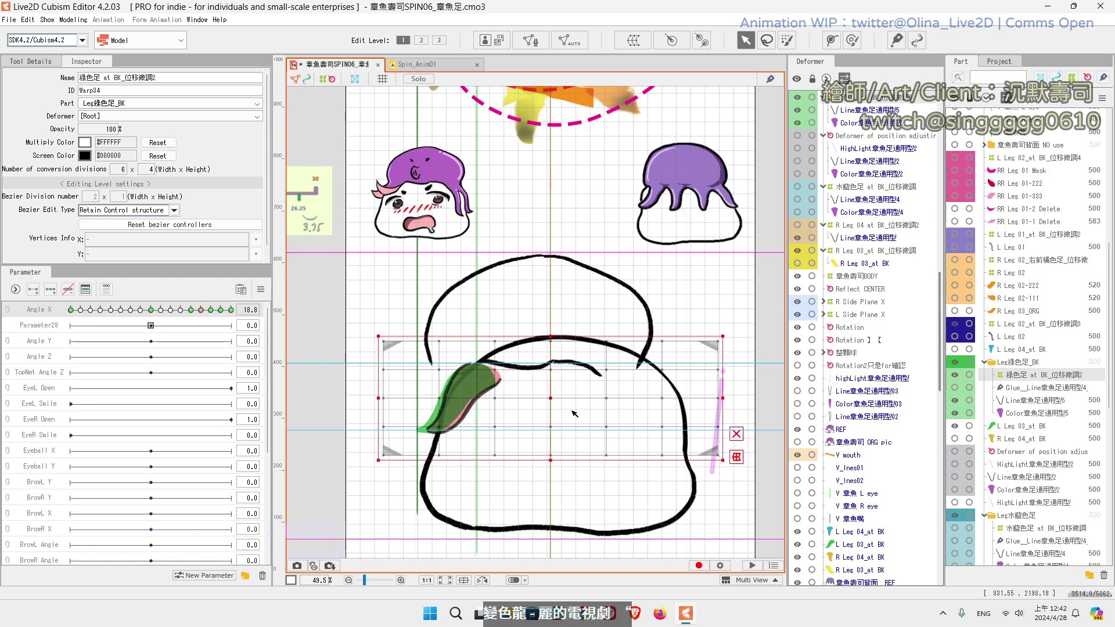
{"action": "left_click_drag", "start_coordinate": [551, 401], "coordinate": [540, 401]}
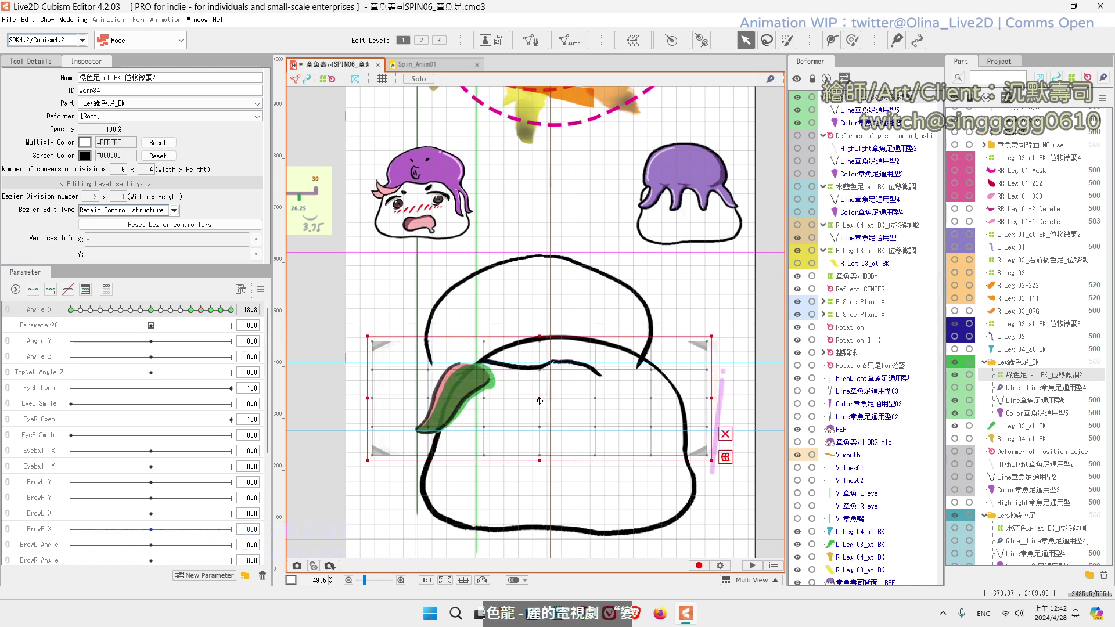
Step: Add an Angle X key at -7.5 to the deformer and compare the leg's position at -15
{"action": "left_click", "coordinate": [180, 310]}
{"action": "mouse_move", "coordinate": [180, 309]}
{"action": "left_mouse_down"}
{"action": "mouse_move", "coordinate": [149, 312]}
{"action": "mouse_move", "coordinate": [133, 328]}
{"action": "left_mouse_up"}
{"action": "left_click", "coordinate": [148, 313]}
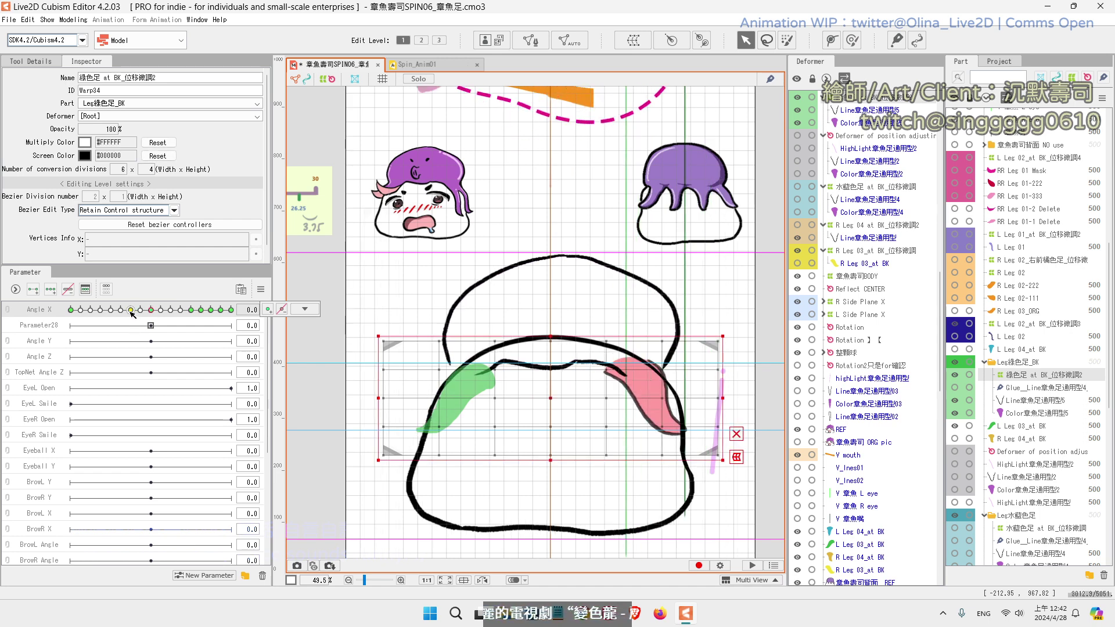
{"action": "left_click", "coordinate": [131, 311]}
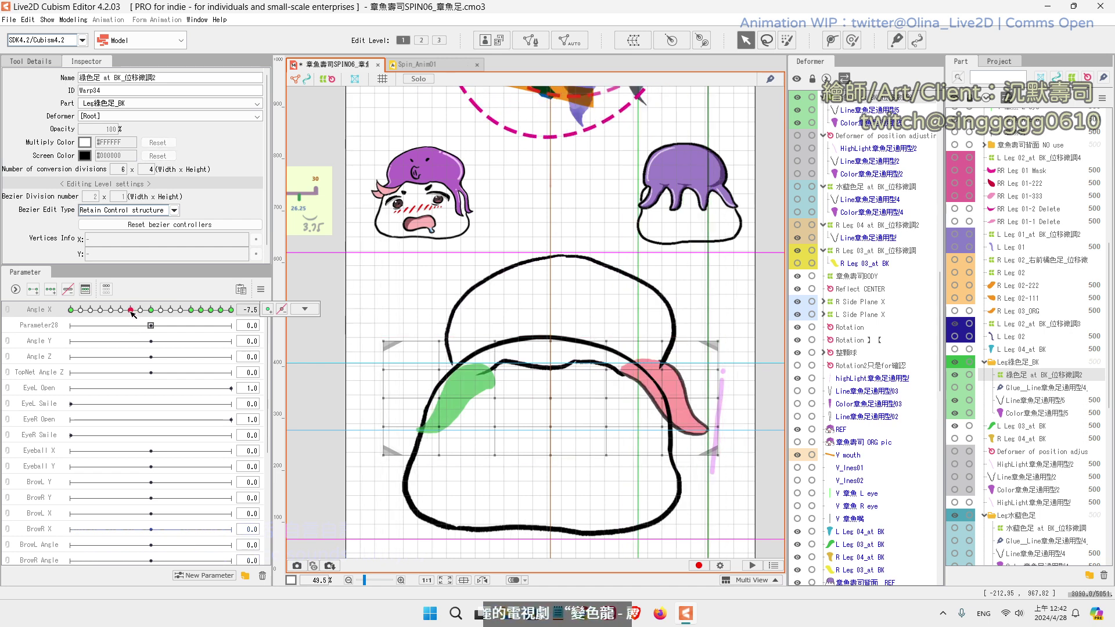
{"action": "left_click", "coordinate": [269, 310]}
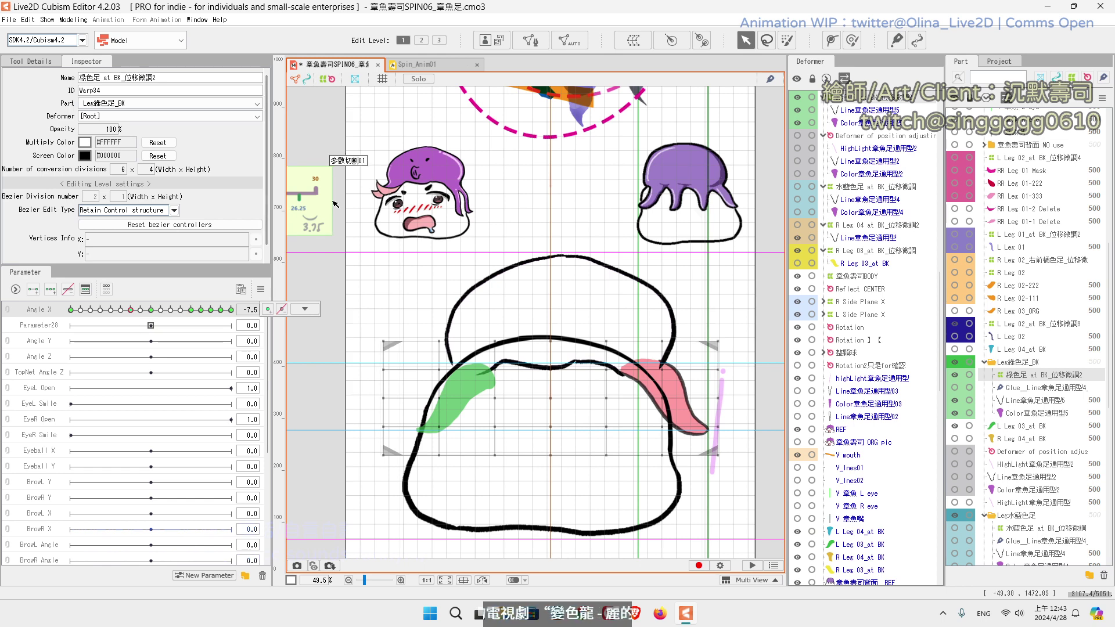
{"action": "left_click", "coordinate": [111, 311]}
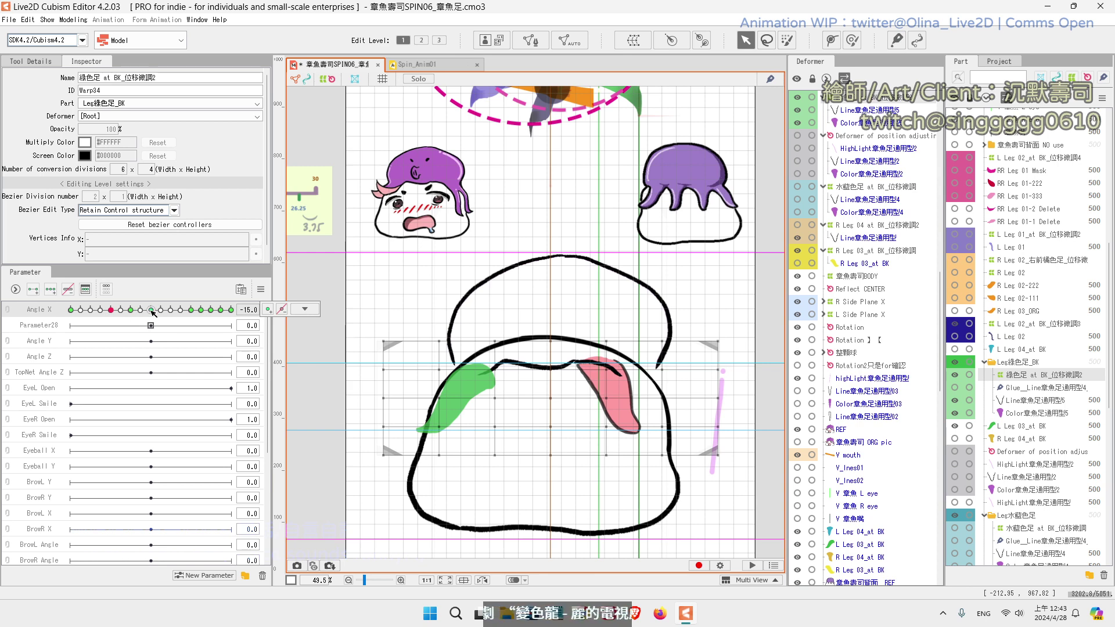
Step: Add an Angle X key at -3.8 to the deformer and shift it right so the leg's tip reaches the outer vertical guide
{"action": "left_click", "coordinate": [141, 309]}
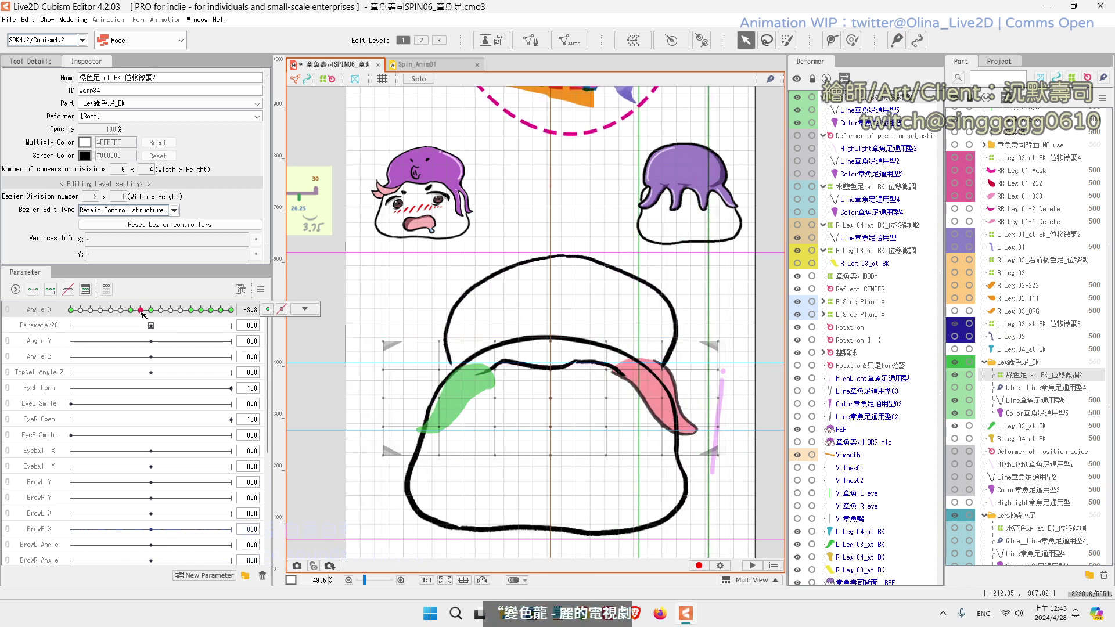
{"action": "left_click", "coordinate": [304, 309]}
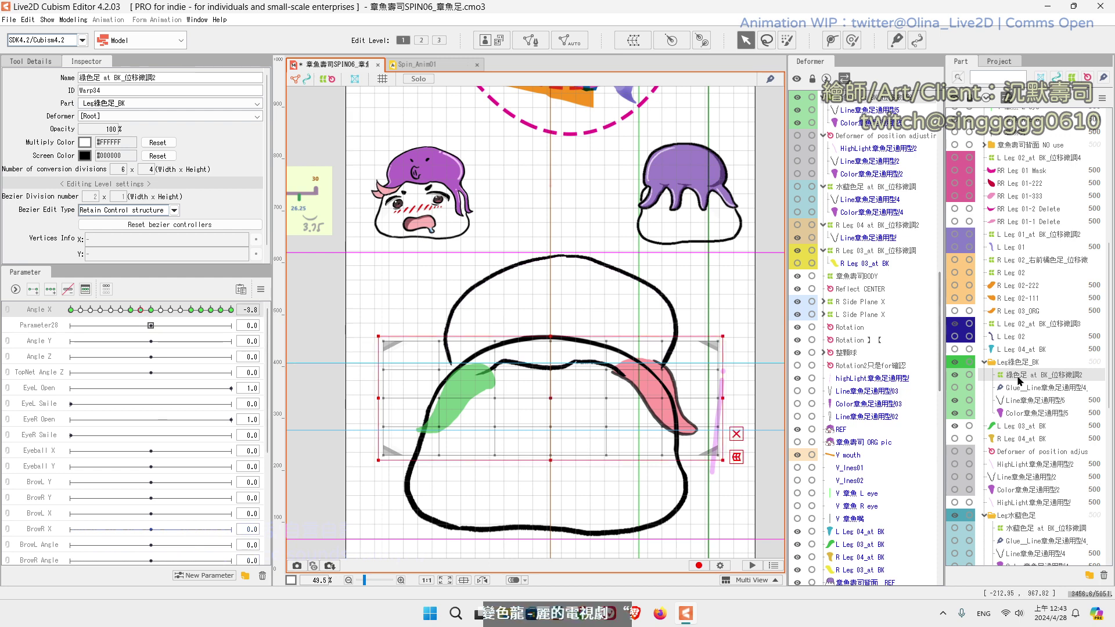
{"action": "left_click", "coordinate": [556, 413]}
{"action": "left_click_drag", "start_coordinate": [552, 401], "coordinate": [563, 401]}
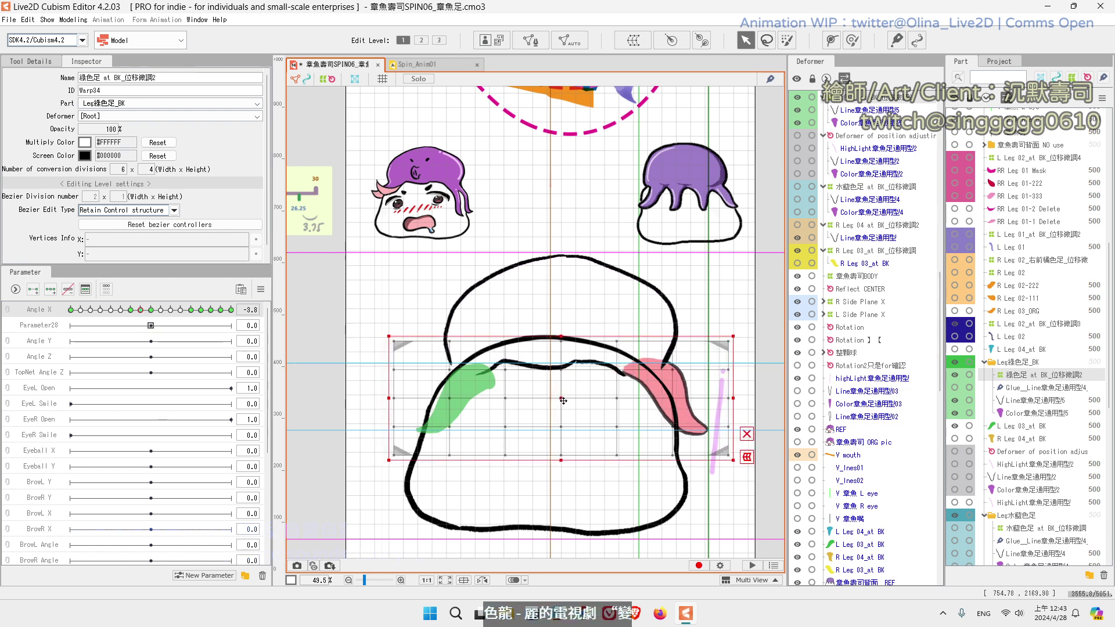
{"action": "key", "text": "Right"}
{"action": "key", "text": "Right"}
{"action": "key", "text": "Right"}
{"action": "key", "text": "Right"}
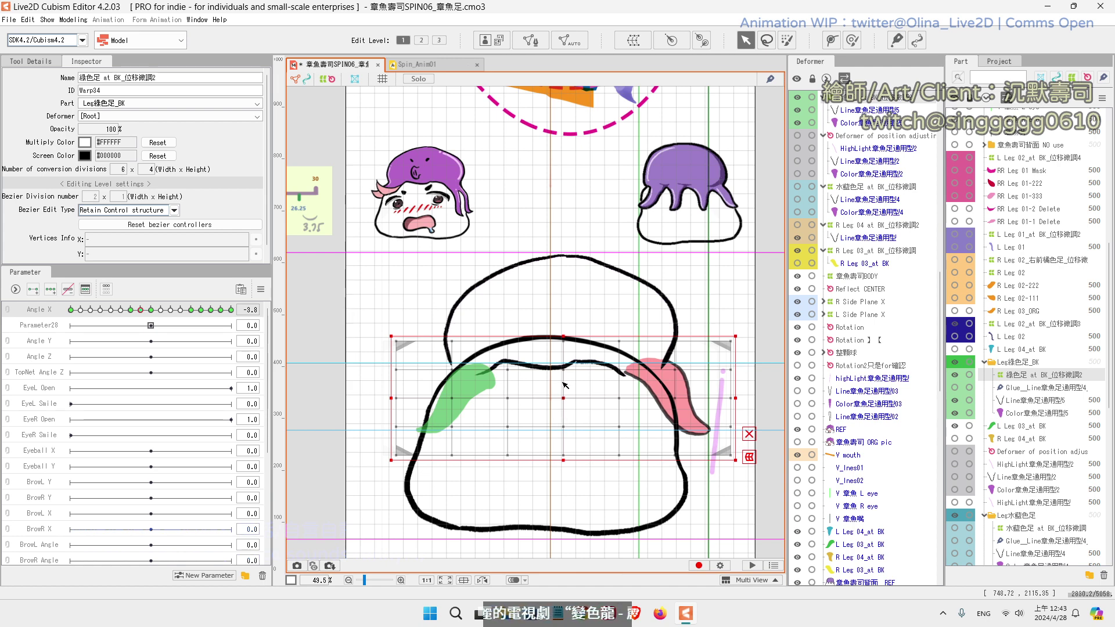
{"action": "mouse_move", "coordinate": [144, 314]}
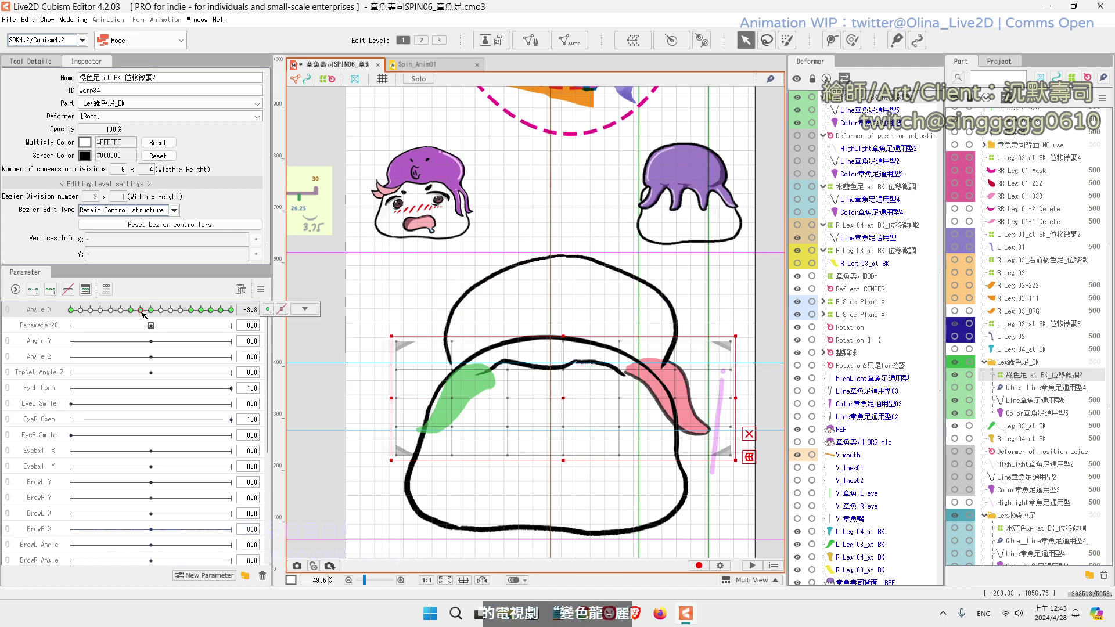
{"action": "left_click", "coordinate": [141, 311]}
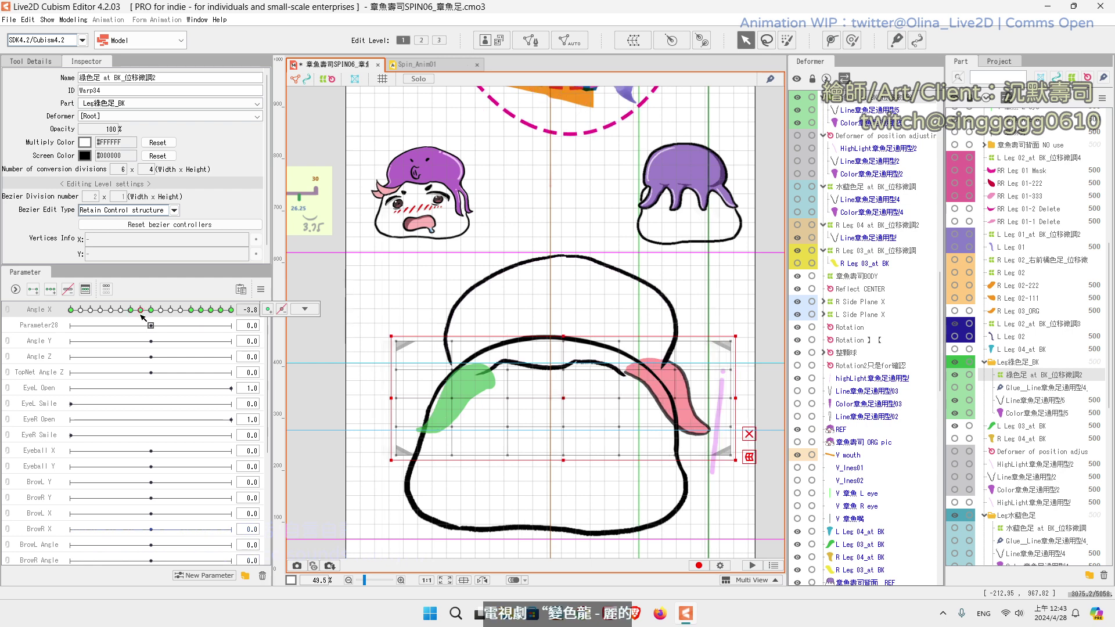
Step: Add Angle X keys at -22.5 and -26.3 to the deformer, shift it slightly left at -26.3, and check the leg at -15
{"action": "left_click_drag", "start_coordinate": [144, 312], "coordinate": [117, 315]}
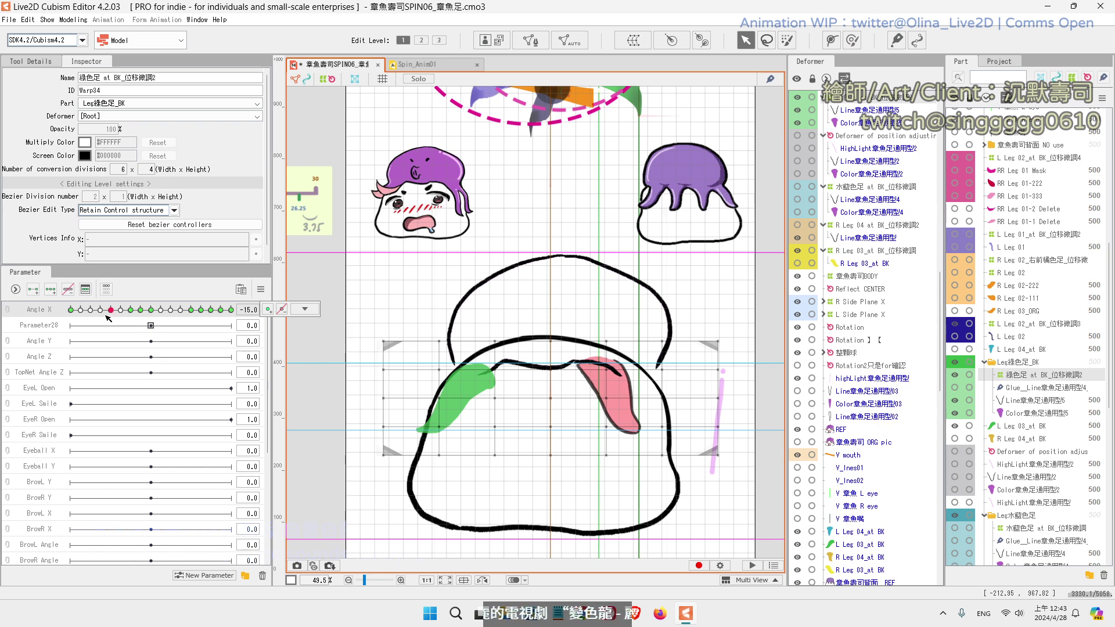
{"action": "left_click_drag", "start_coordinate": [106, 315], "coordinate": [67, 317]}
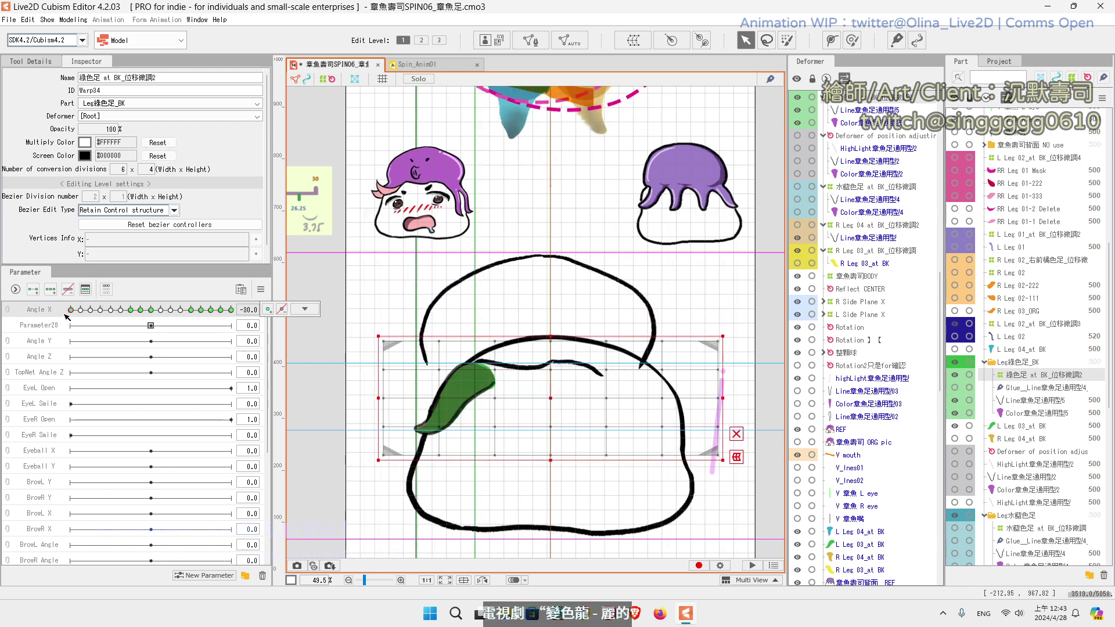
{"action": "left_click", "coordinate": [89, 310]}
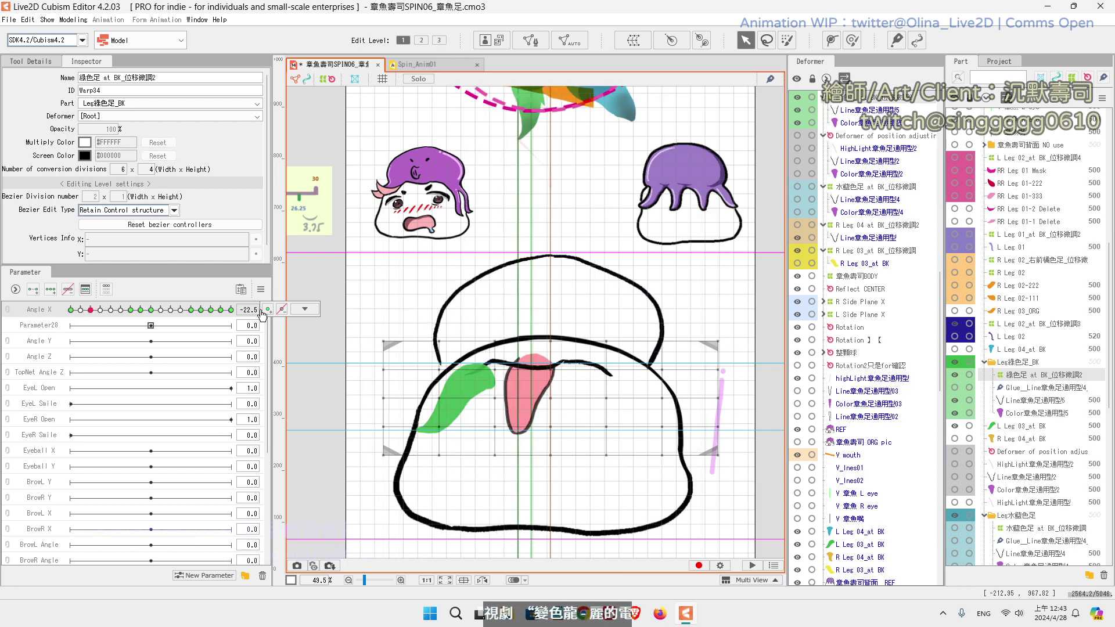
{"action": "left_click", "coordinate": [81, 310]}
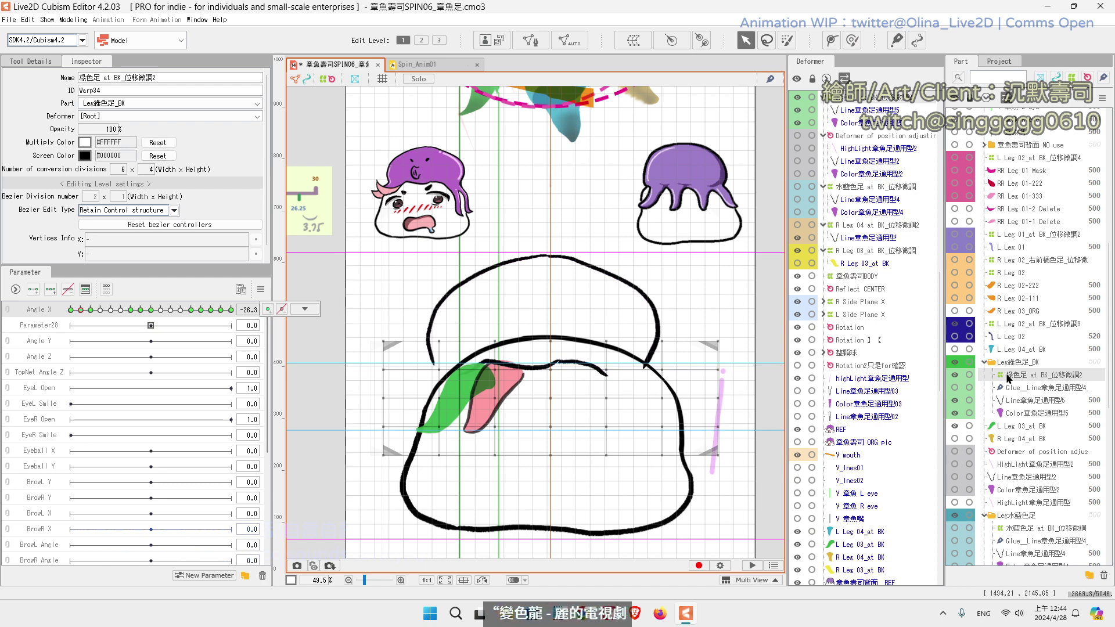
{"action": "left_click", "coordinate": [516, 399]}
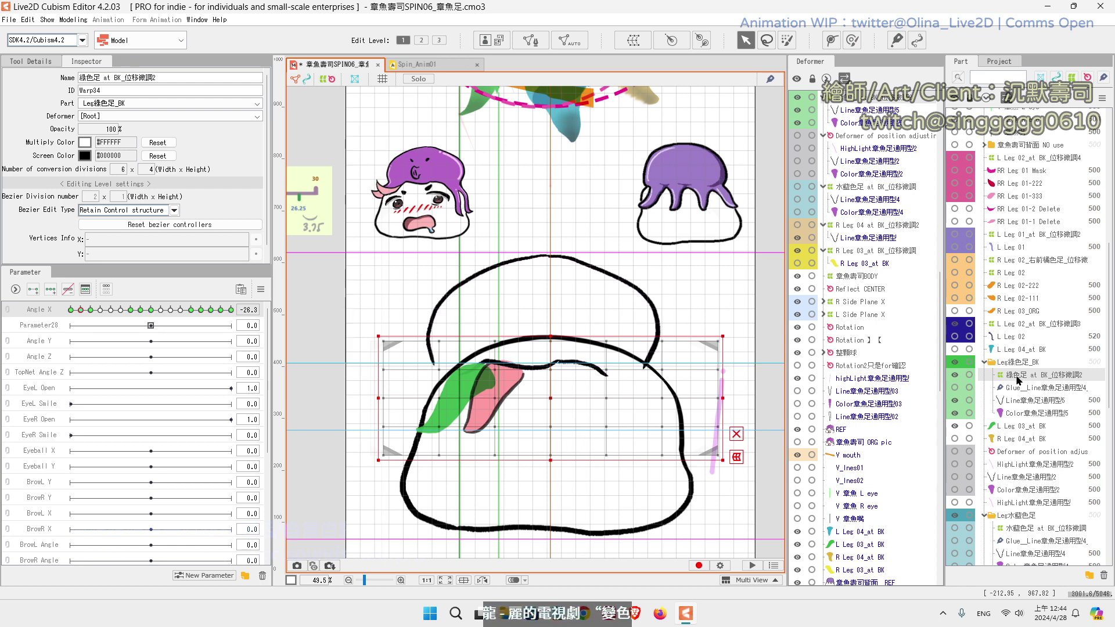
{"action": "left_click_drag", "start_coordinate": [550, 399], "coordinate": [544, 405]}
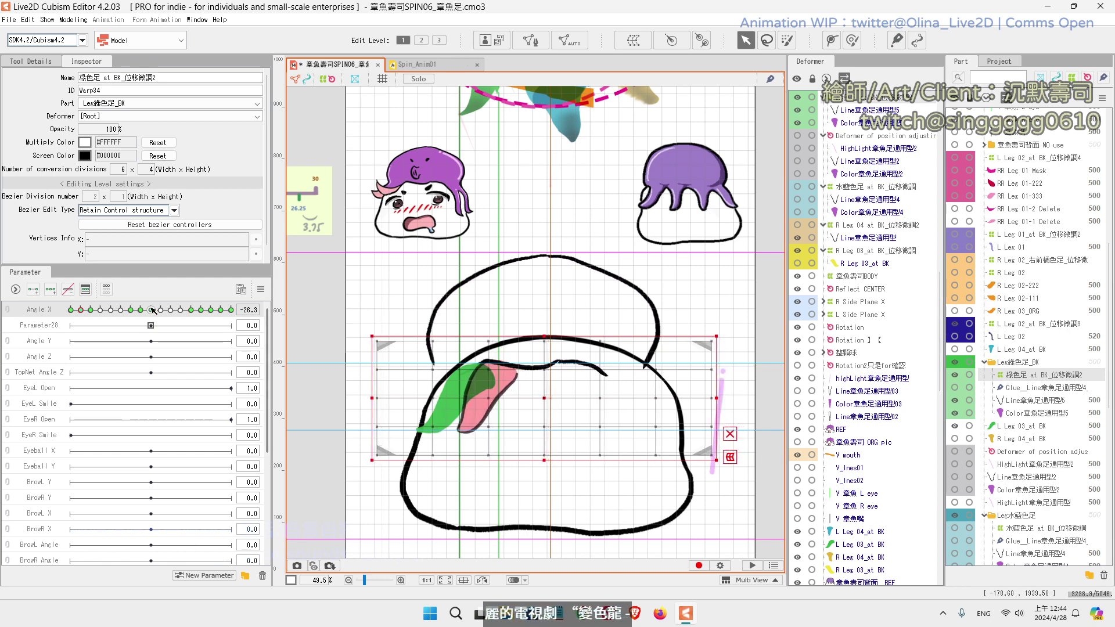
{"action": "left_click_drag", "start_coordinate": [152, 309], "coordinate": [122, 315]}
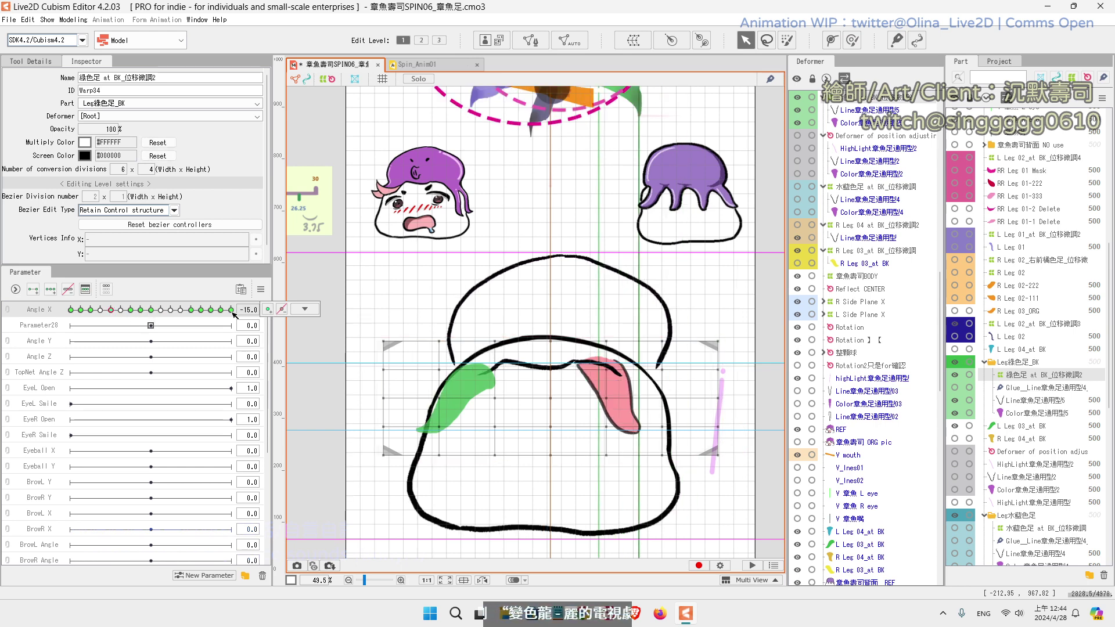
Step: Add an Angle X key at -11.3 to the green leg's position deformer and shift the deformer slightly right
{"action": "left_click", "coordinate": [121, 310]}
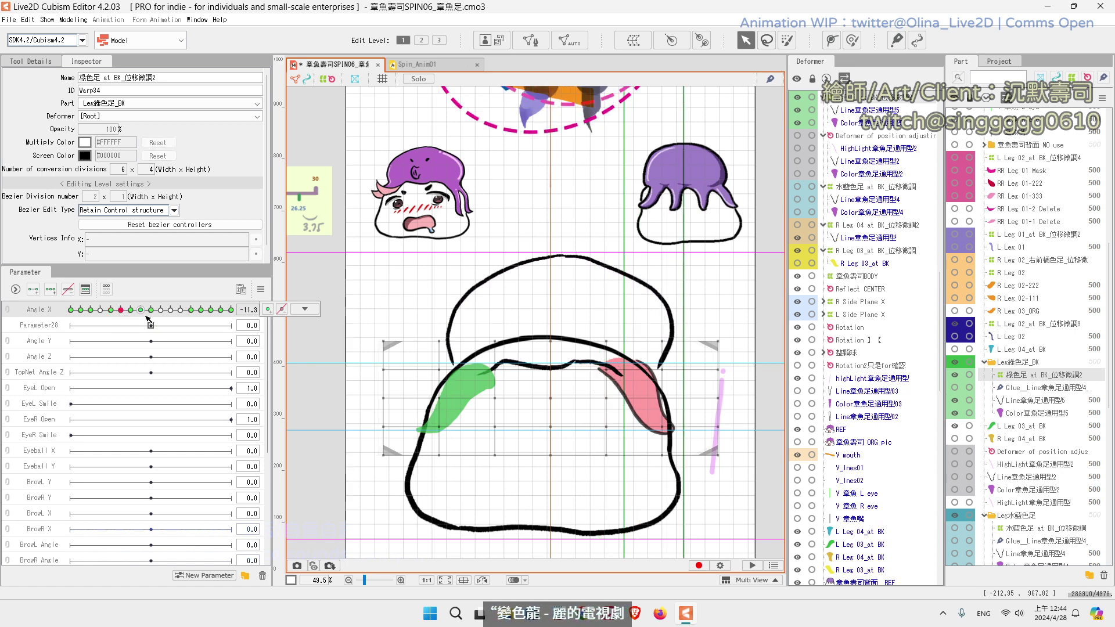
{"action": "left_click", "coordinate": [305, 309]}
{"action": "left_click", "coordinate": [268, 314]}
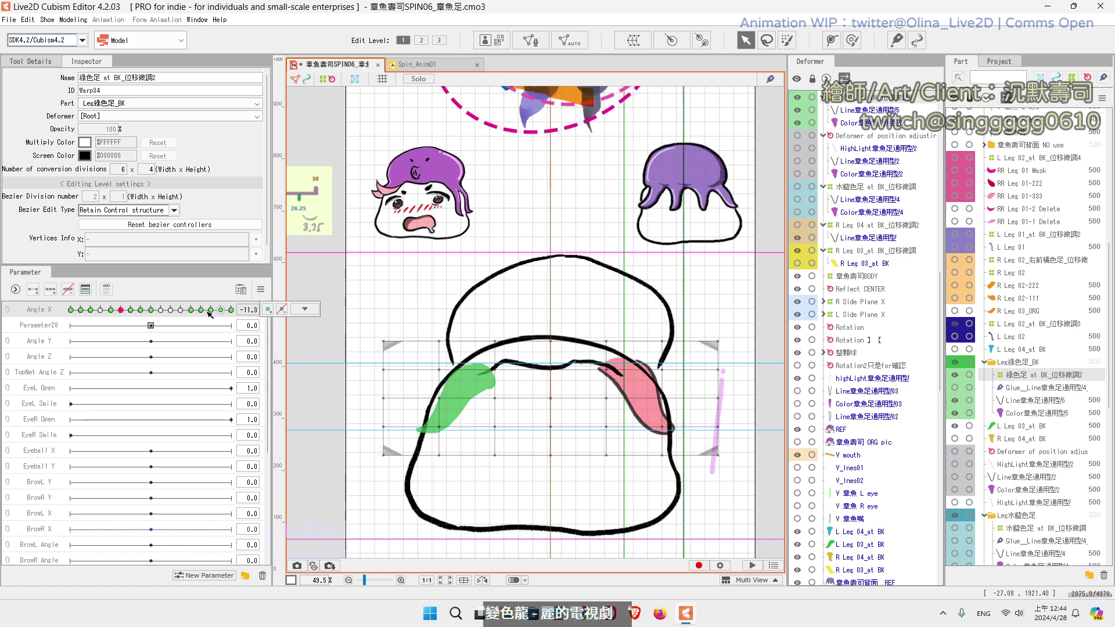
{"action": "left_click", "coordinate": [269, 311]}
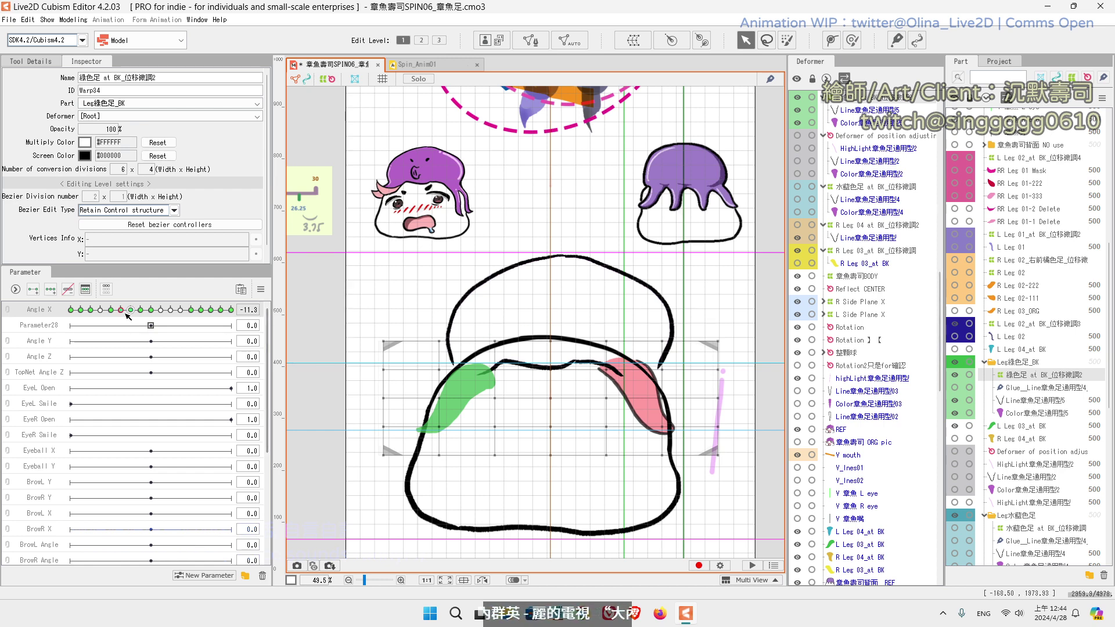
{"action": "left_click", "coordinate": [554, 399]}
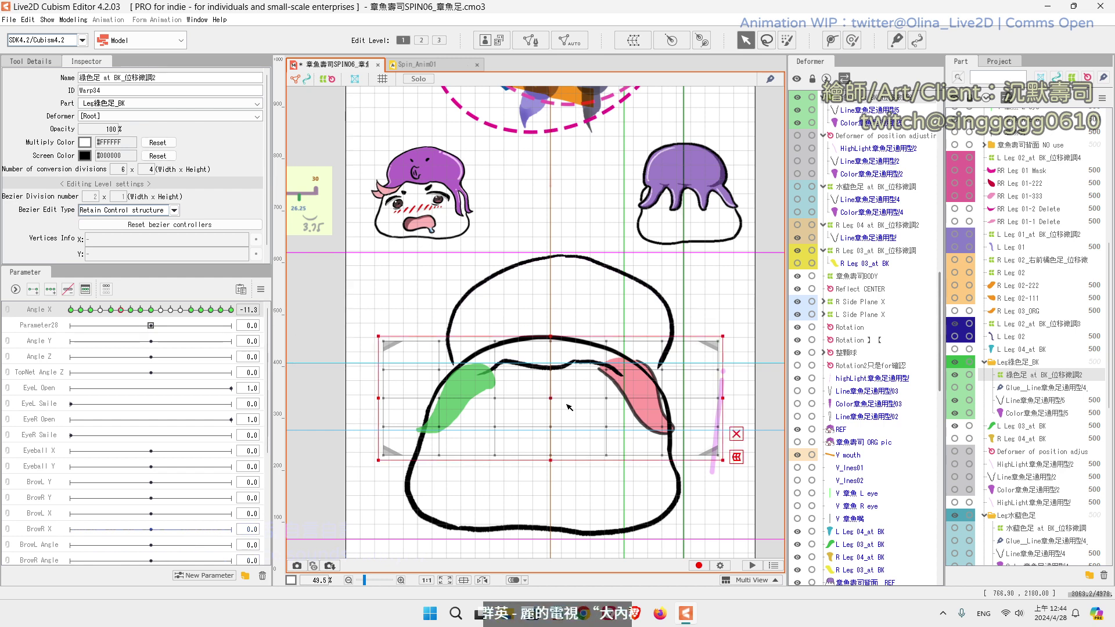
{"action": "left_click_drag", "start_coordinate": [555, 399], "coordinate": [562, 400]}
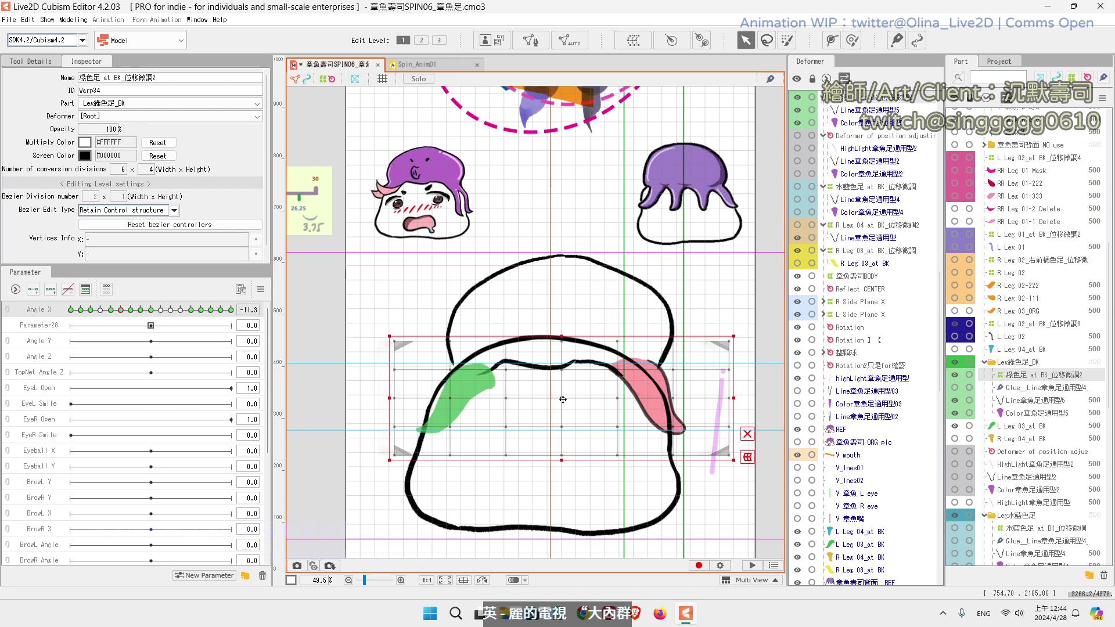
Step: Sweep Angle X across its range and compare the leg's position at -30, -17.8, -15 and other values
{"action": "left_click_drag", "start_coordinate": [122, 309], "coordinate": [175, 316]}
{"action": "left_click_drag", "start_coordinate": [482, 266], "coordinate": [471, 314]}
{"action": "left_click", "coordinate": [70, 310]}
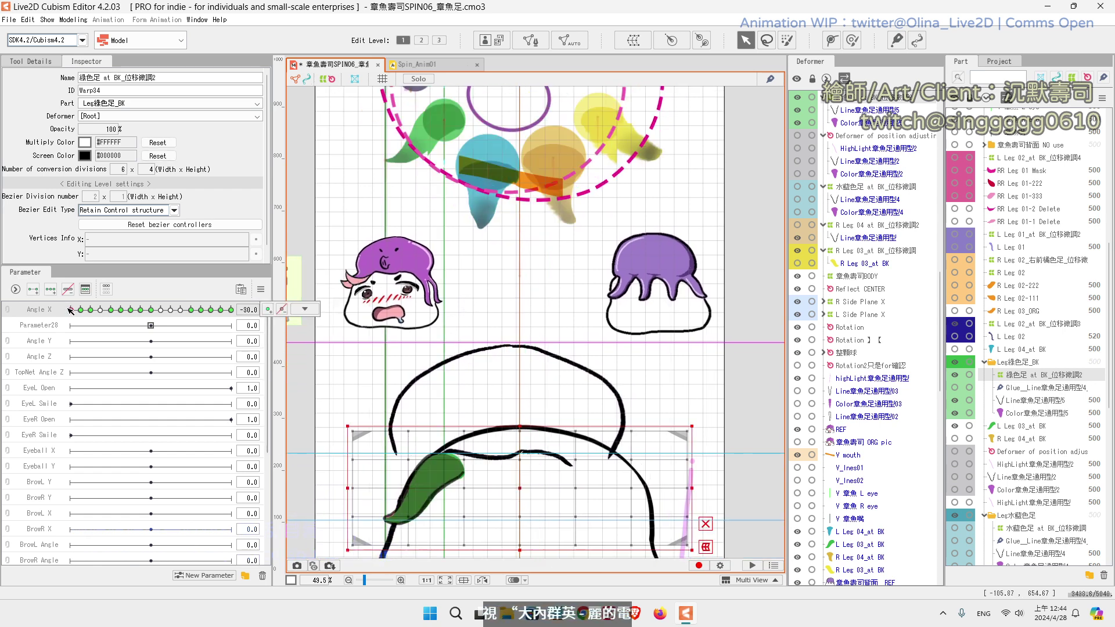
{"action": "left_click", "coordinate": [98, 310]}
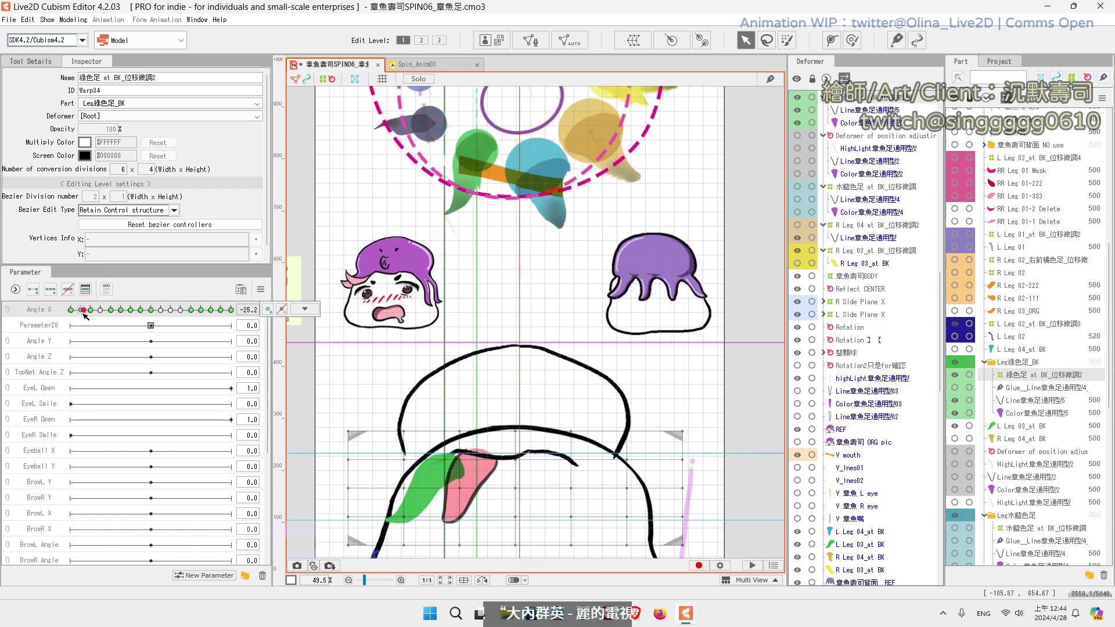
{"action": "left_click_drag", "start_coordinate": [98, 323], "coordinate": [104, 325]}
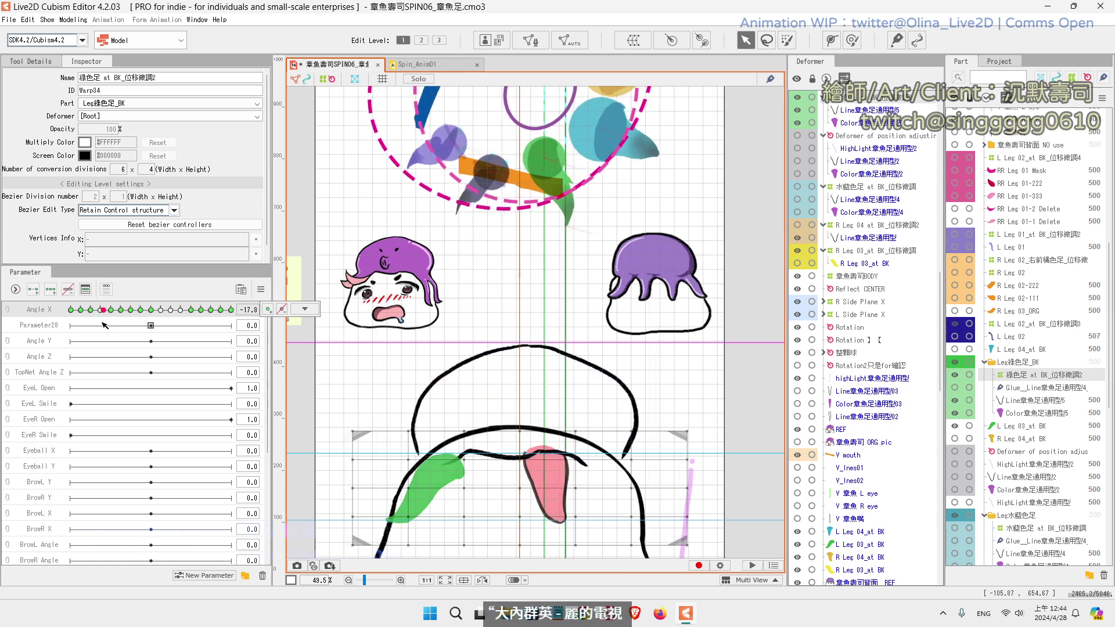
{"action": "left_click", "coordinate": [111, 310]}
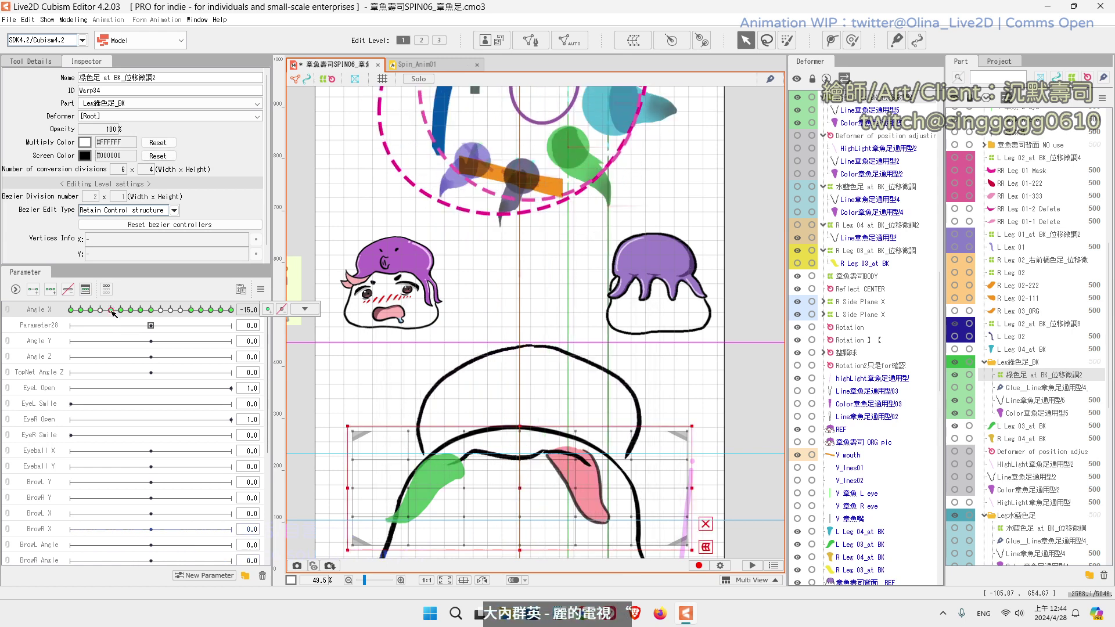
{"action": "left_click_drag", "start_coordinate": [114, 313], "coordinate": [153, 314]}
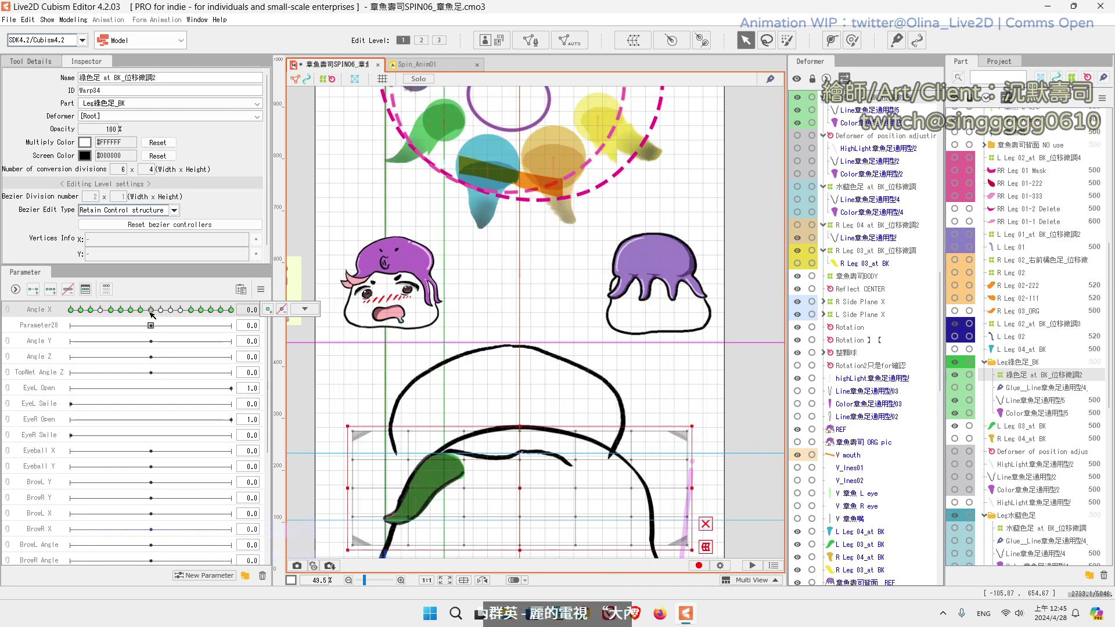
Step: Save the model with Angle X at 0 and inspect the leg in the Spin_Anim01 scene
{"action": "left_click", "coordinate": [261, 290]}
{"action": "left_click", "coordinate": [282, 287]}
{"action": "key", "text": "ctrl+s"}
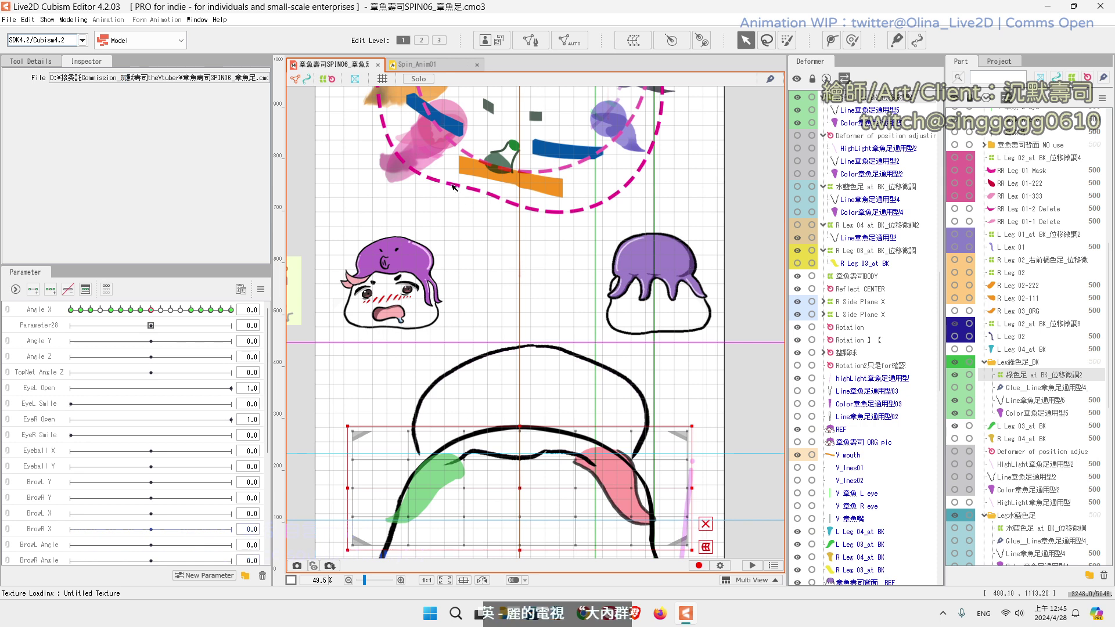
{"action": "left_click", "coordinate": [419, 65]}
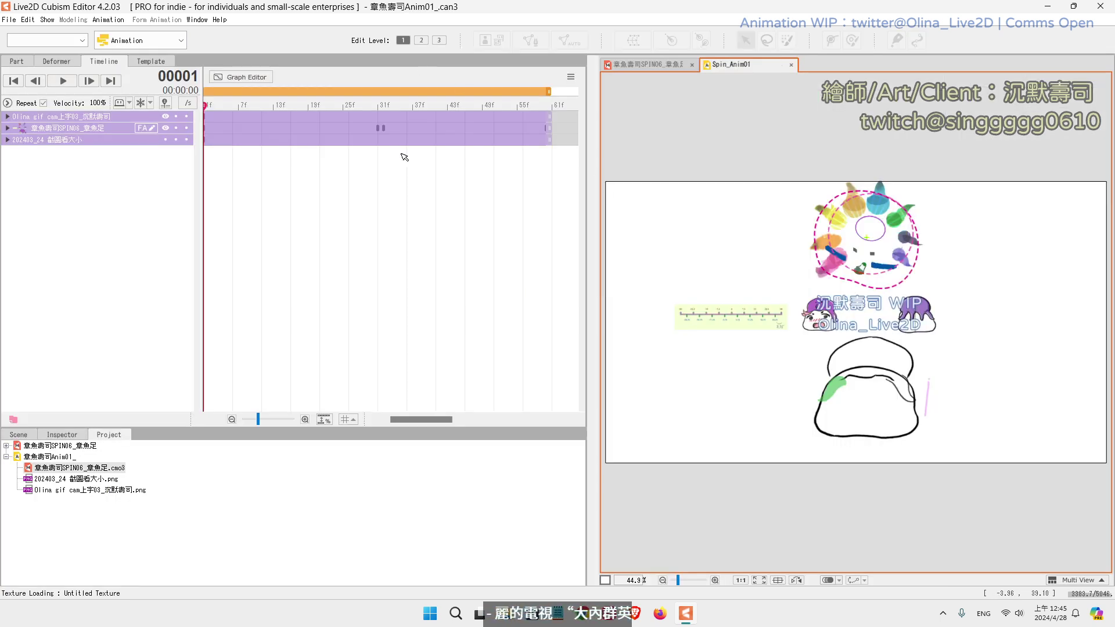
{"action": "left_click", "coordinate": [654, 65]}
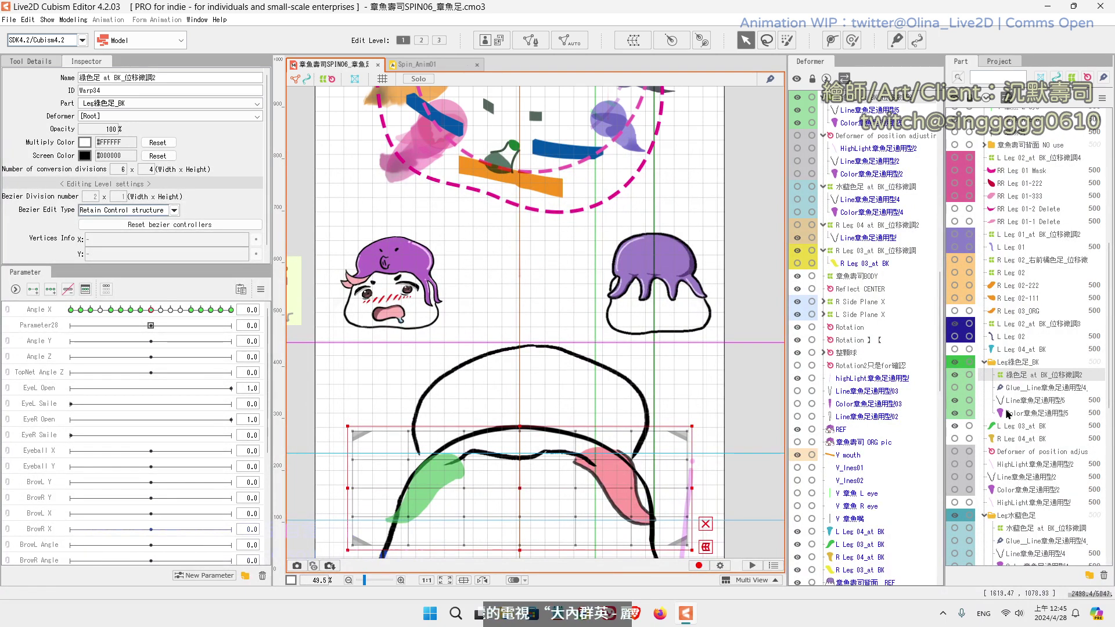
Step: Set the opacity of the leg's colour mesh Color章魚足適用型5 to 100% and check it in the Spin_Anim01 scene
{"action": "left_click", "coordinate": [1008, 414]}
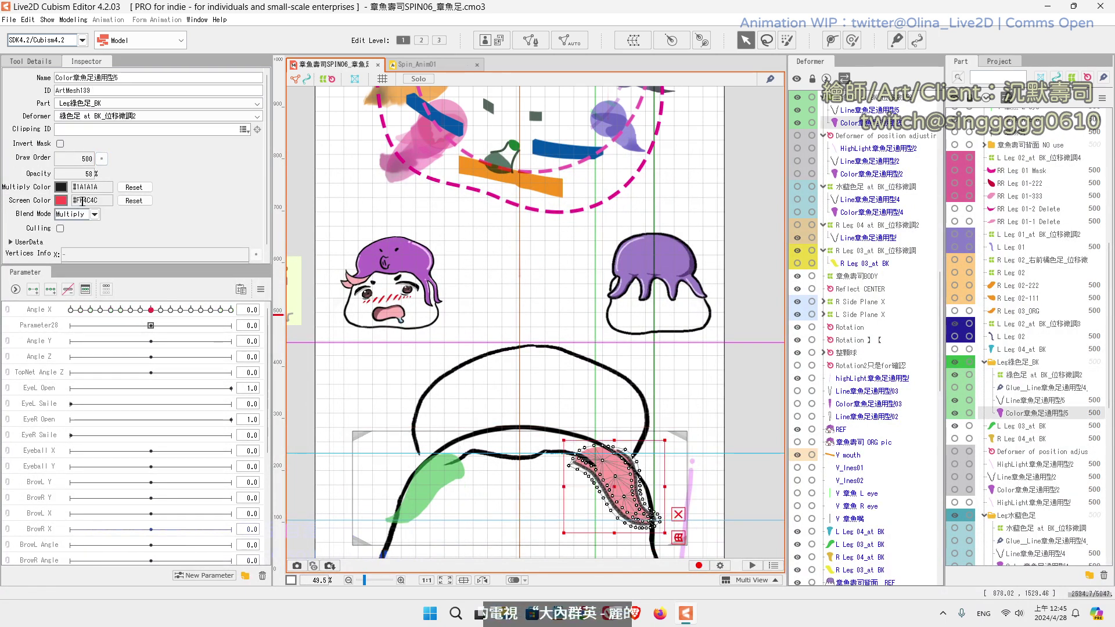
{"action": "left_click_drag", "start_coordinate": [79, 174], "coordinate": [102, 174]}
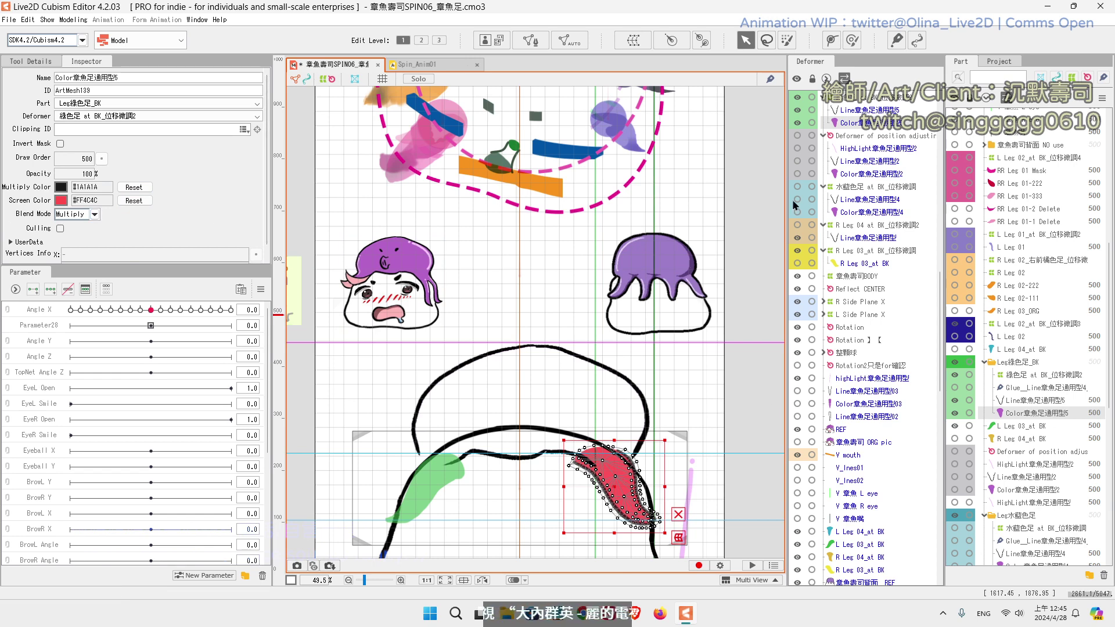
{"action": "left_click", "coordinate": [436, 65]}
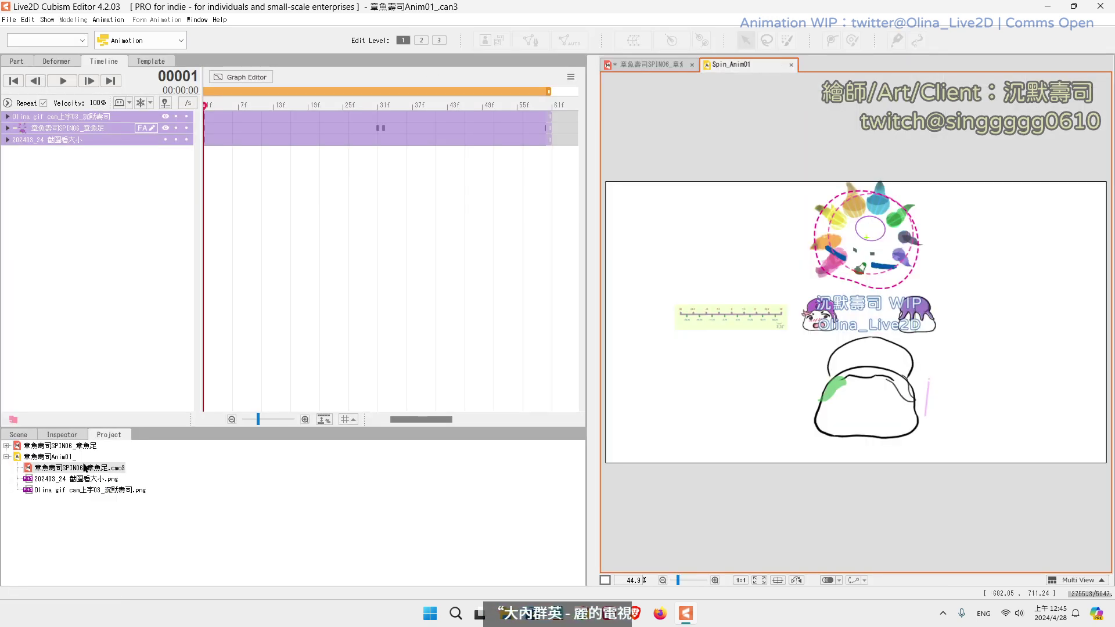
{"action": "left_click", "coordinate": [66, 469]}
{"action": "left_click", "coordinate": [651, 64]}
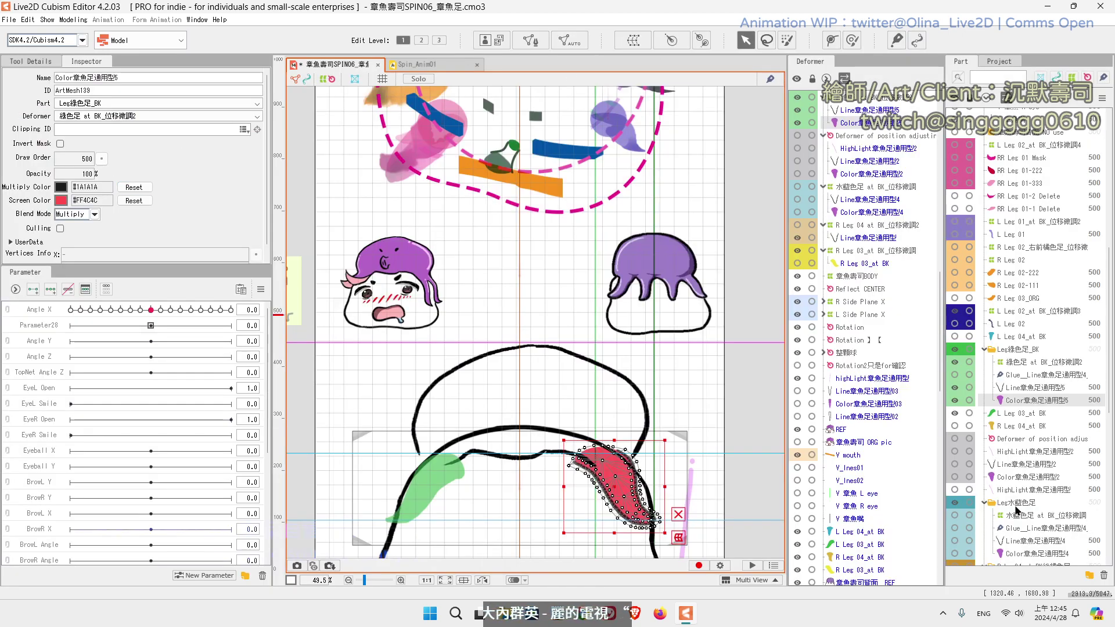
Step: Review the leg's line mesh settings, reselect its colour mesh, and save the model
{"action": "left_click", "coordinate": [1015, 389]}
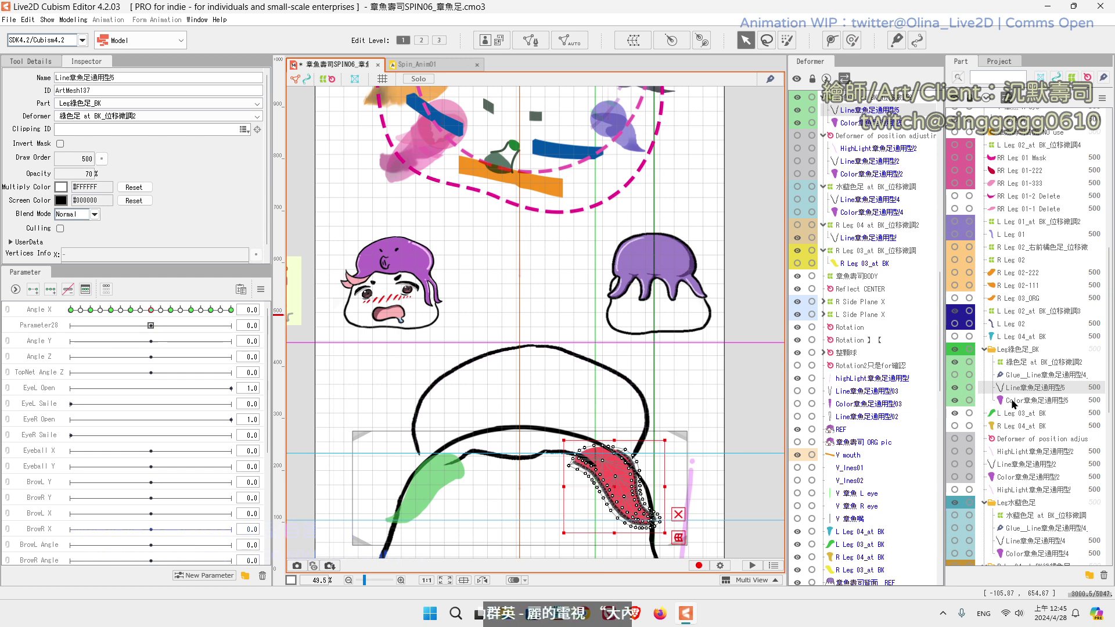
{"action": "left_click", "coordinate": [1014, 400]}
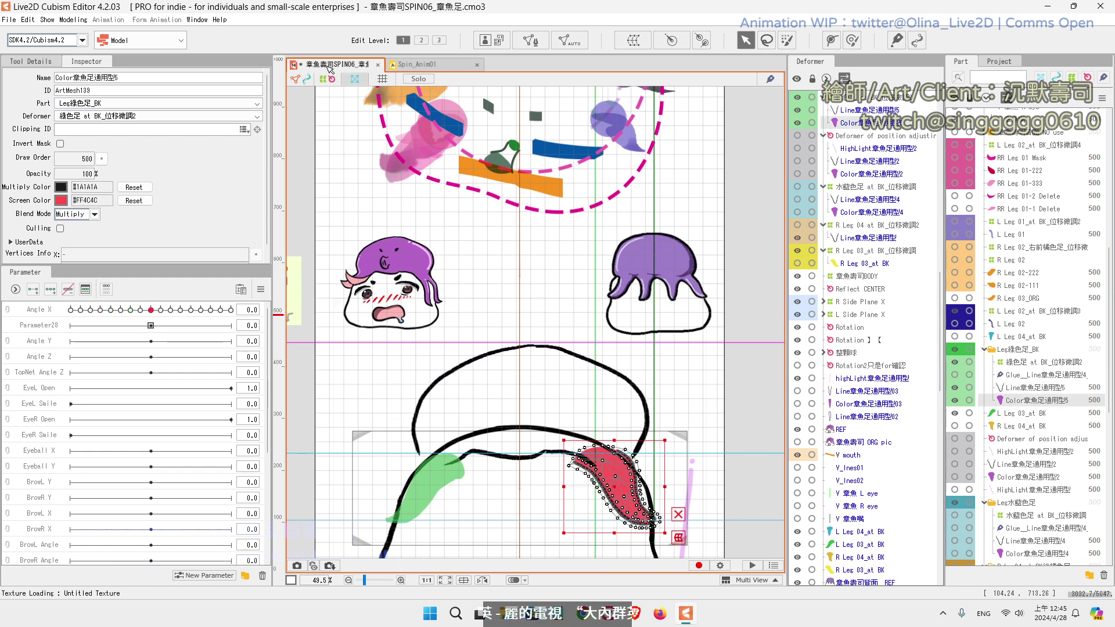
{"action": "key", "text": "ctrl+s"}
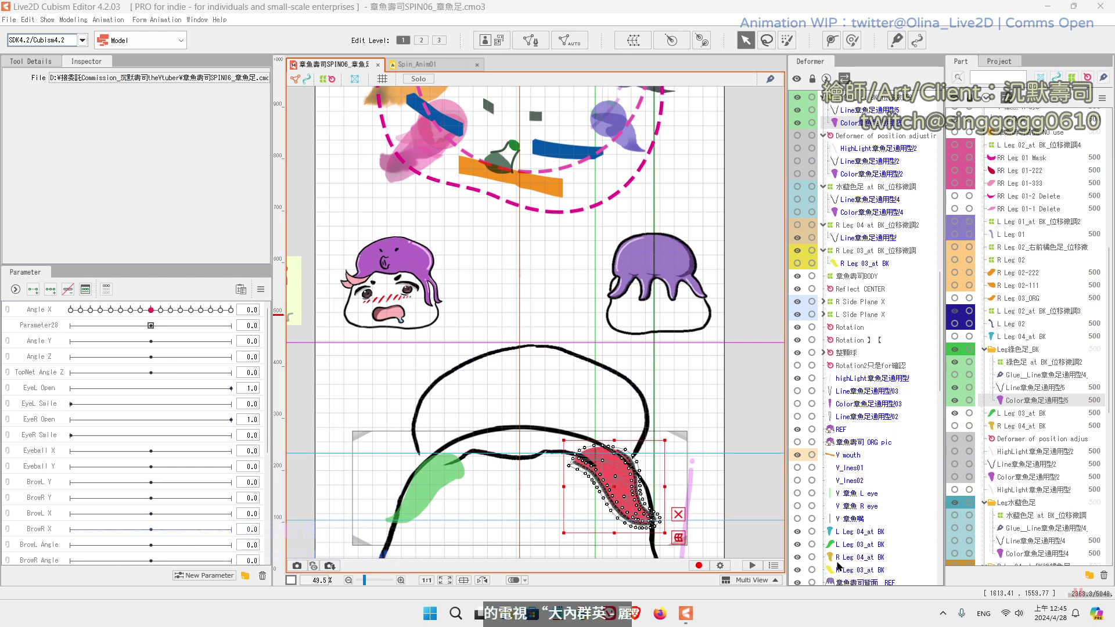
Step: Switch to Task Manager, look over the system's CPU and memory performance, and return to the model
{"action": "key", "text": "ctrl+shift+Escape"}
{"action": "left_click", "coordinate": [81, 134]}
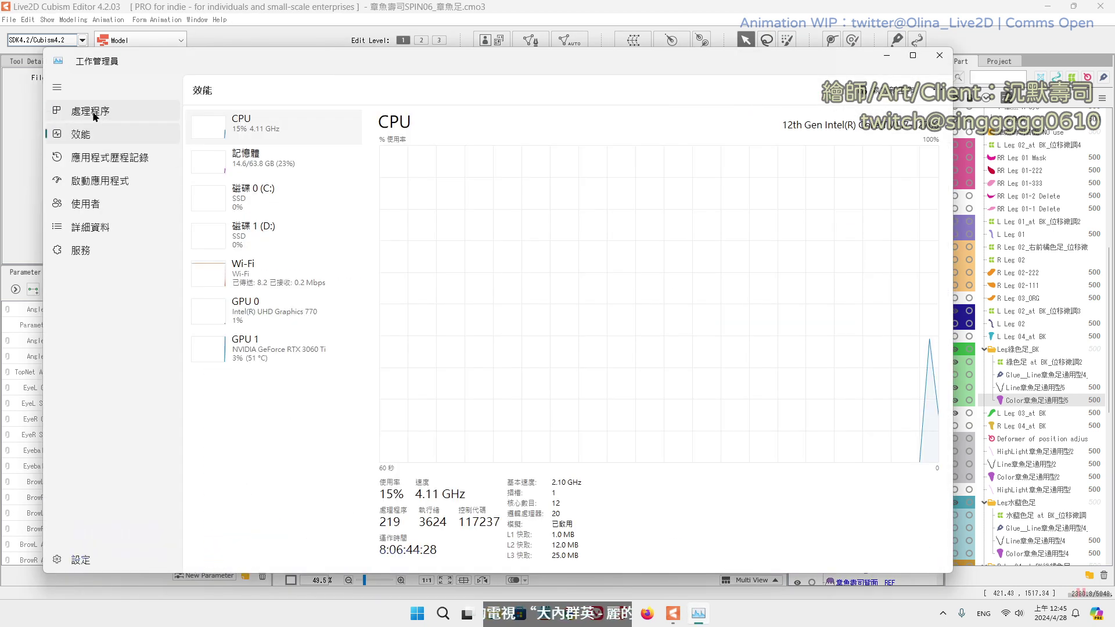
{"action": "left_click", "coordinate": [93, 111]}
{"action": "left_click", "coordinate": [86, 136]}
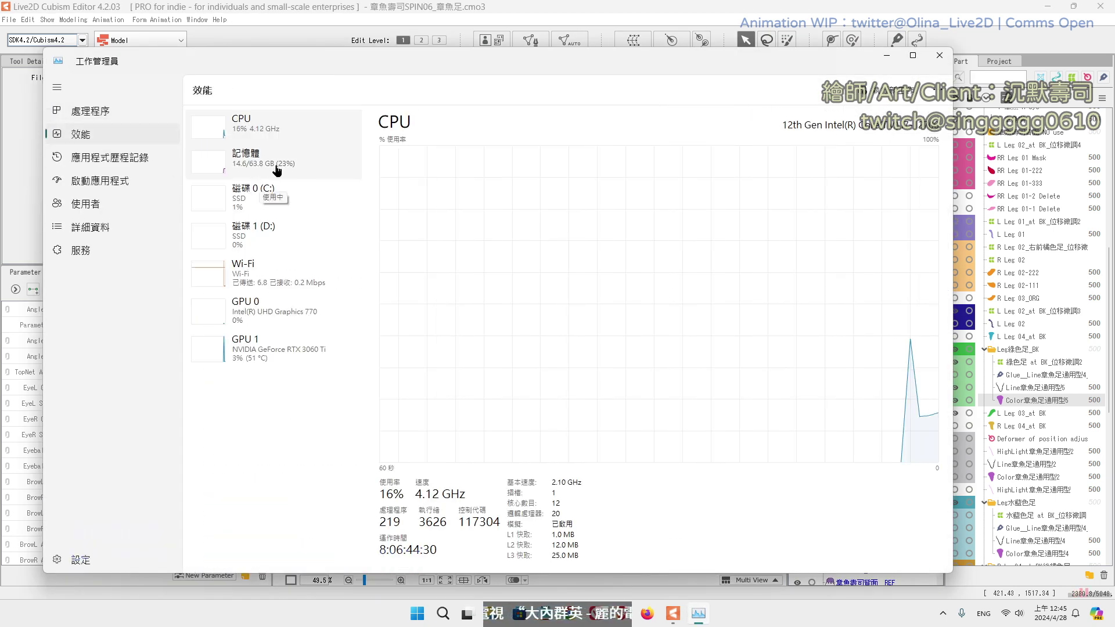
{"action": "left_click", "coordinate": [886, 56]}
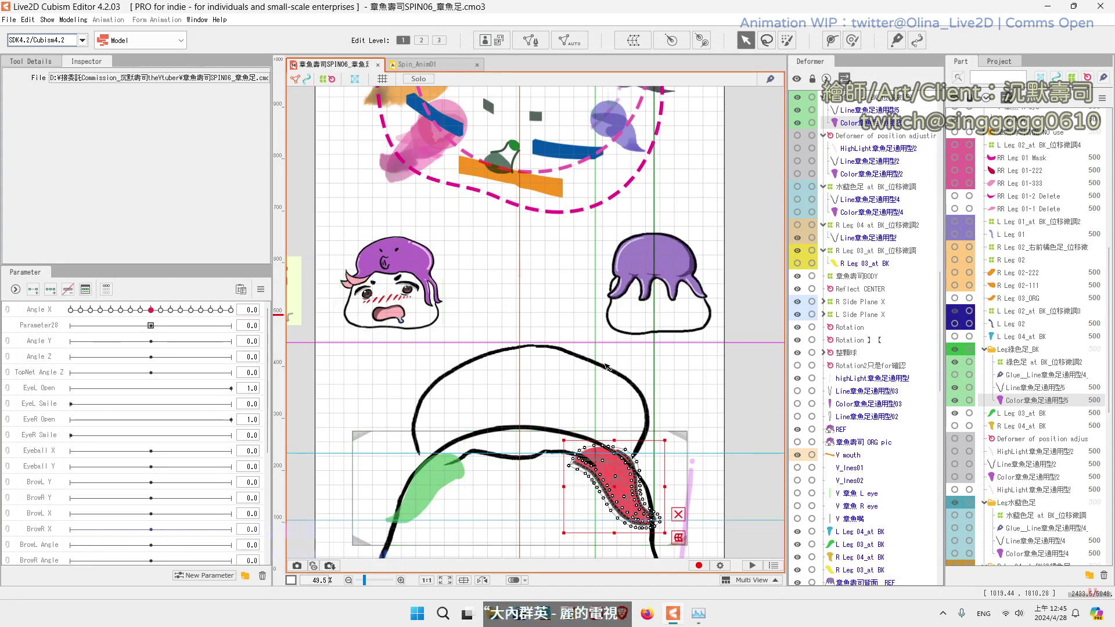
Step: Compare the leg with the Spin_Anim01 scene and set its colour mesh's blend mode to Normal
{"action": "left_click", "coordinate": [436, 65]}
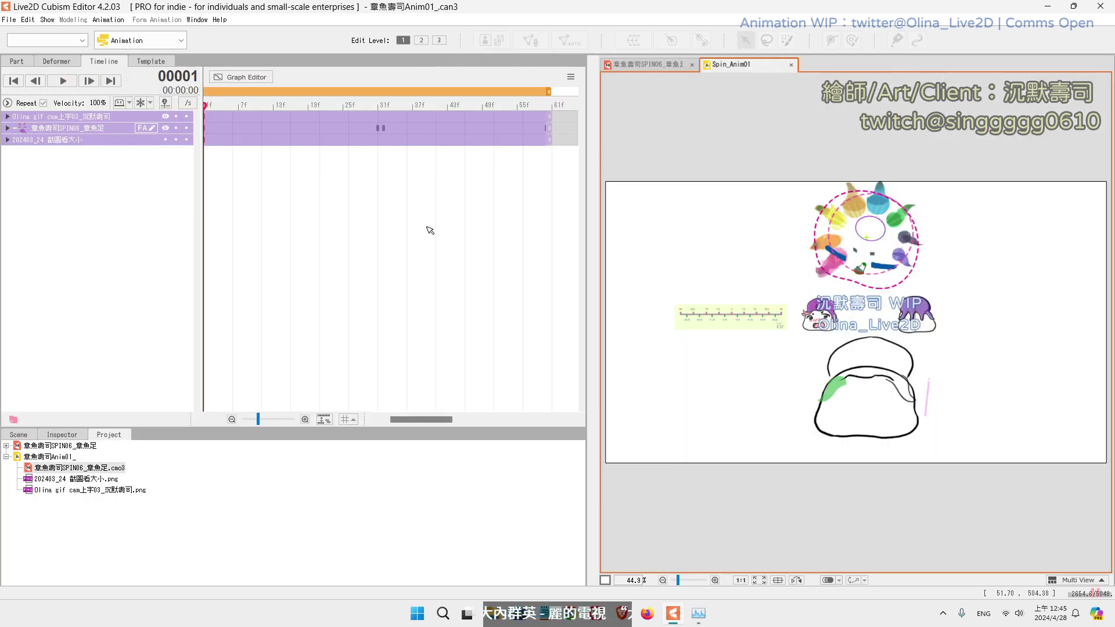
{"action": "left_click", "coordinate": [636, 65]}
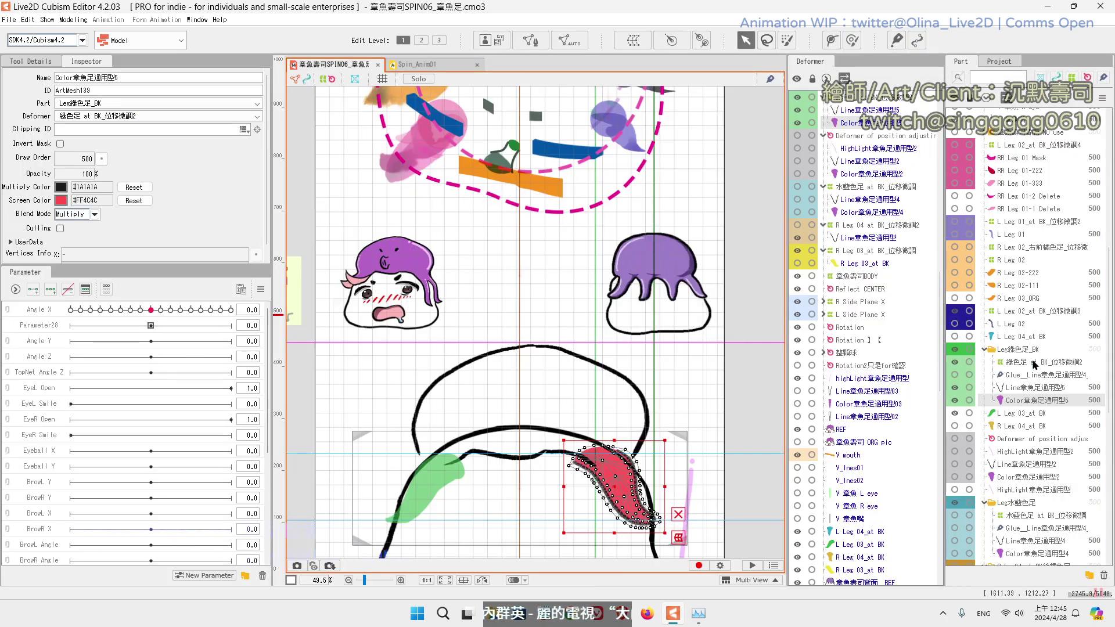
{"action": "left_click", "coordinate": [93, 214]}
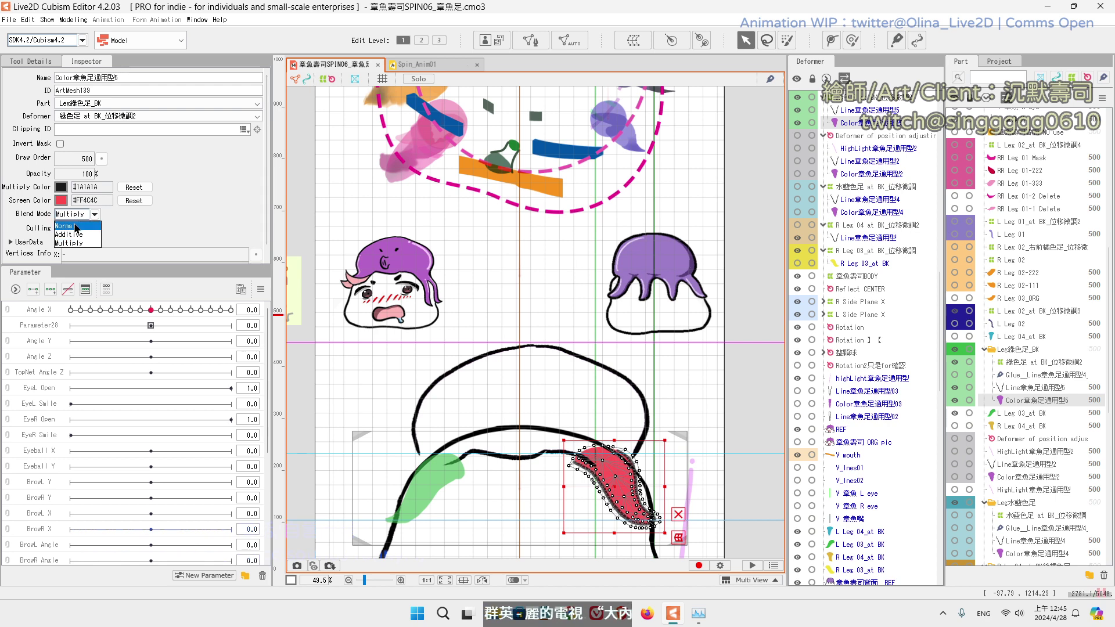
{"action": "left_click", "coordinate": [74, 226]}
Step: Play back the Spin_Anim01 scene to review the leg's motion through the spin, then return to the model
{"action": "left_click", "coordinate": [421, 65]}
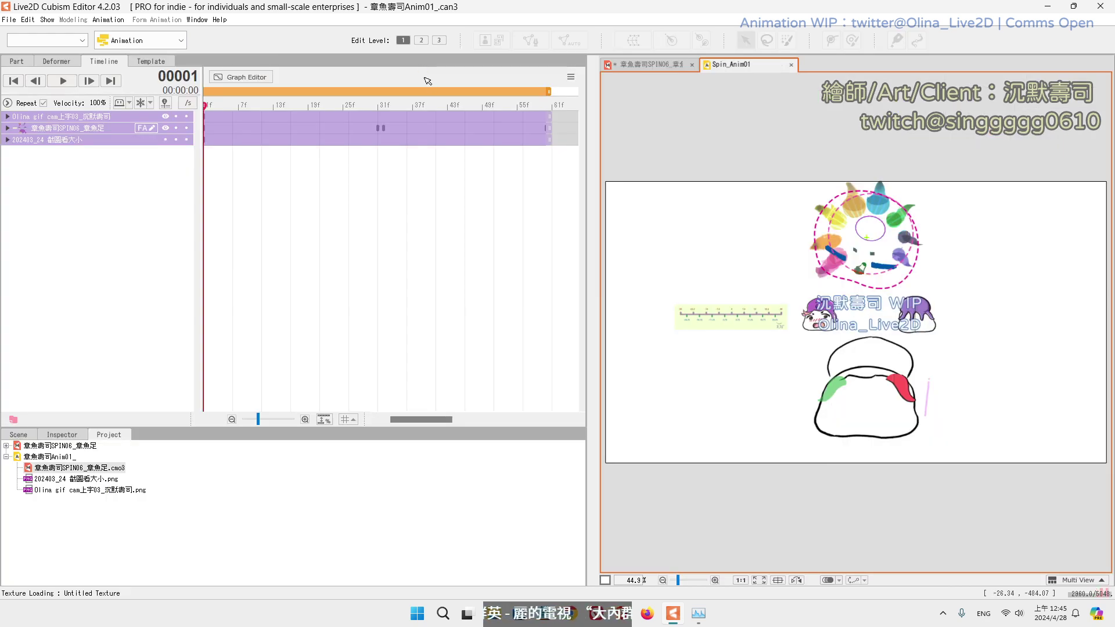
{"action": "left_click", "coordinate": [63, 81]}
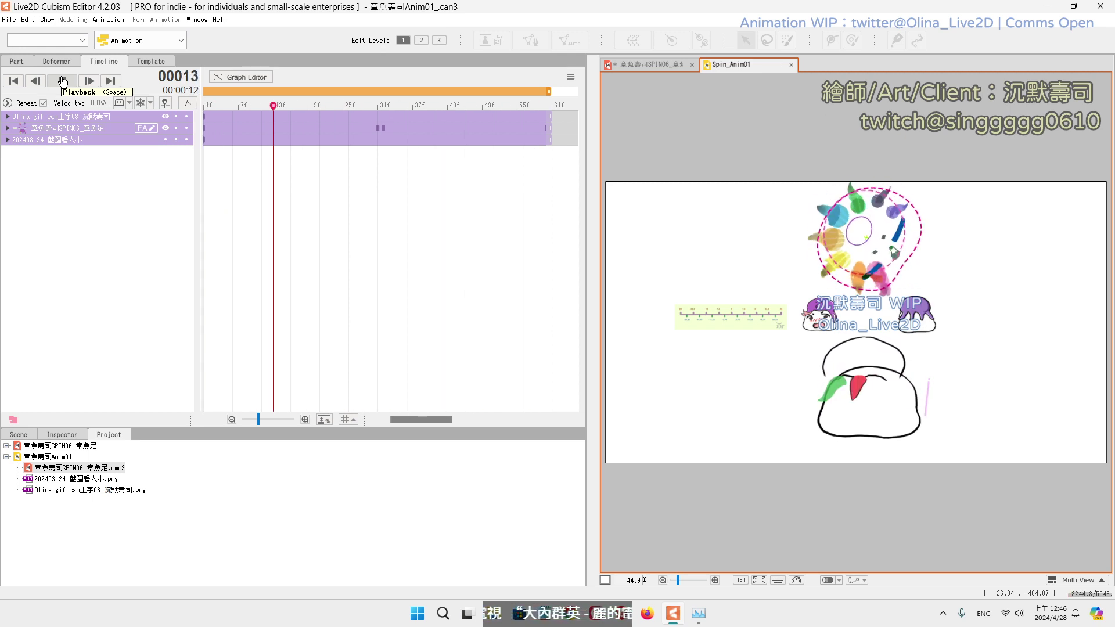
{"action": "left_click", "coordinate": [72, 83]}
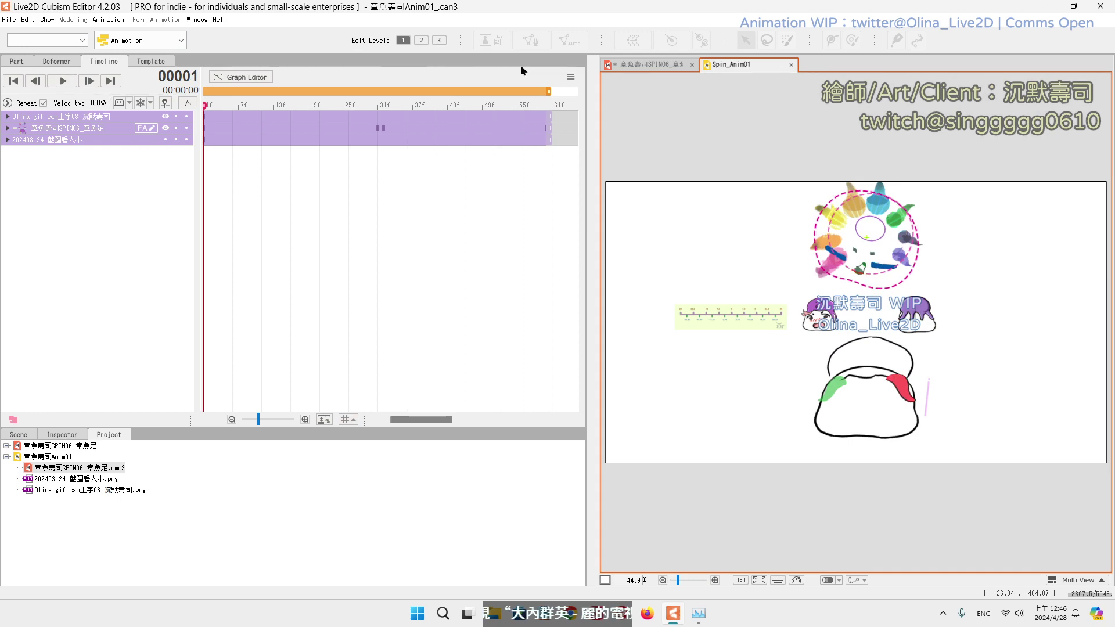
{"action": "left_click", "coordinate": [663, 66]}
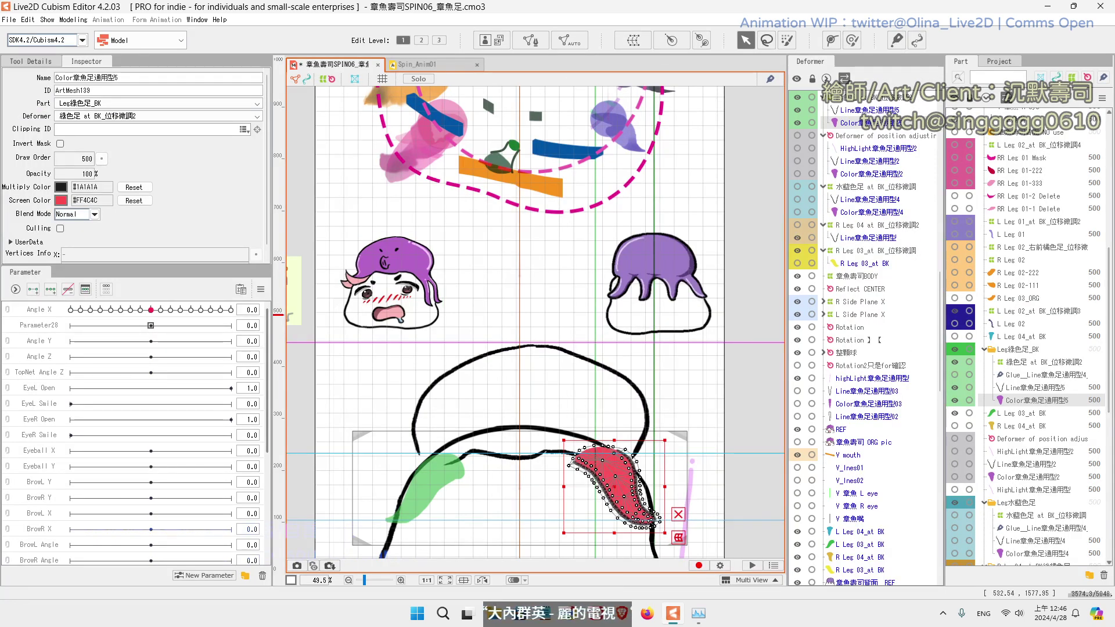
{"action": "key", "text": "super+space"}
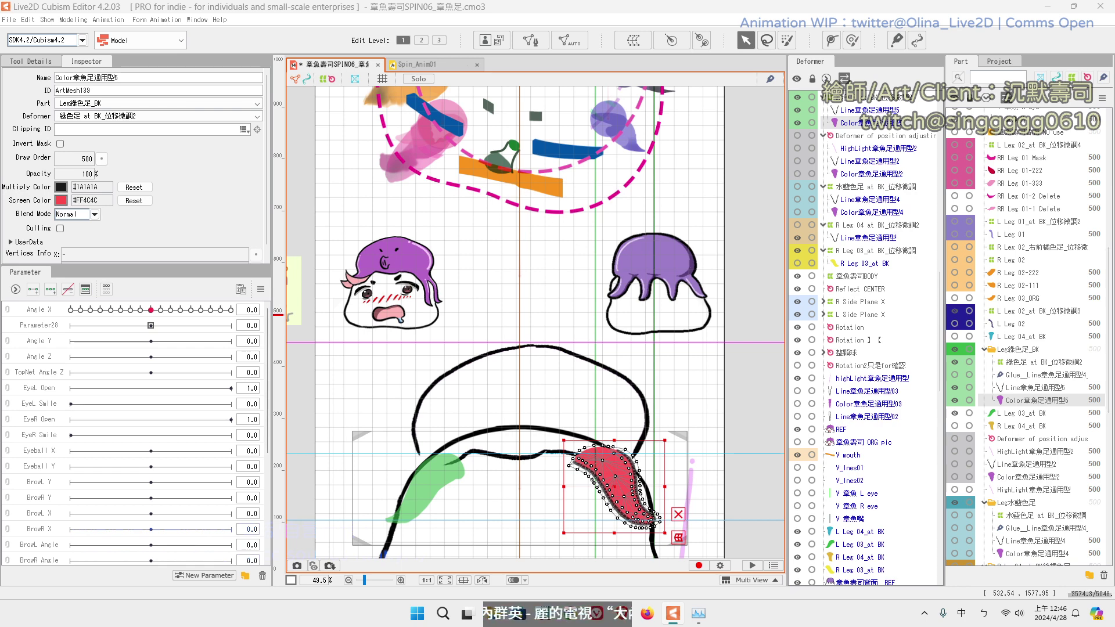
{"action": "key", "text": "super+space"}
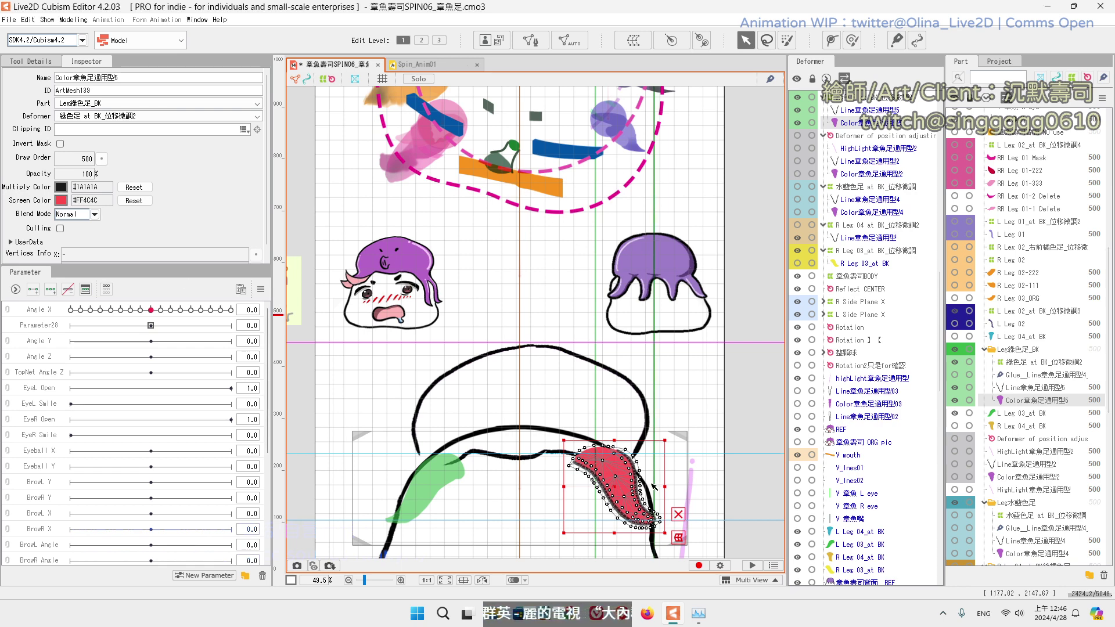
Step: Check the leg at positive Angle X values up to 30 and return the parameter to 0
{"action": "mouse_move", "coordinate": [152, 311]}
{"action": "left_mouse_down"}
{"action": "mouse_move", "coordinate": [201, 310]}
{"action": "mouse_move", "coordinate": [159, 310]}
{"action": "mouse_move", "coordinate": [166, 326]}
{"action": "mouse_move", "coordinate": [242, 344]}
{"action": "mouse_move", "coordinate": [237, 355]}
{"action": "left_mouse_up"}
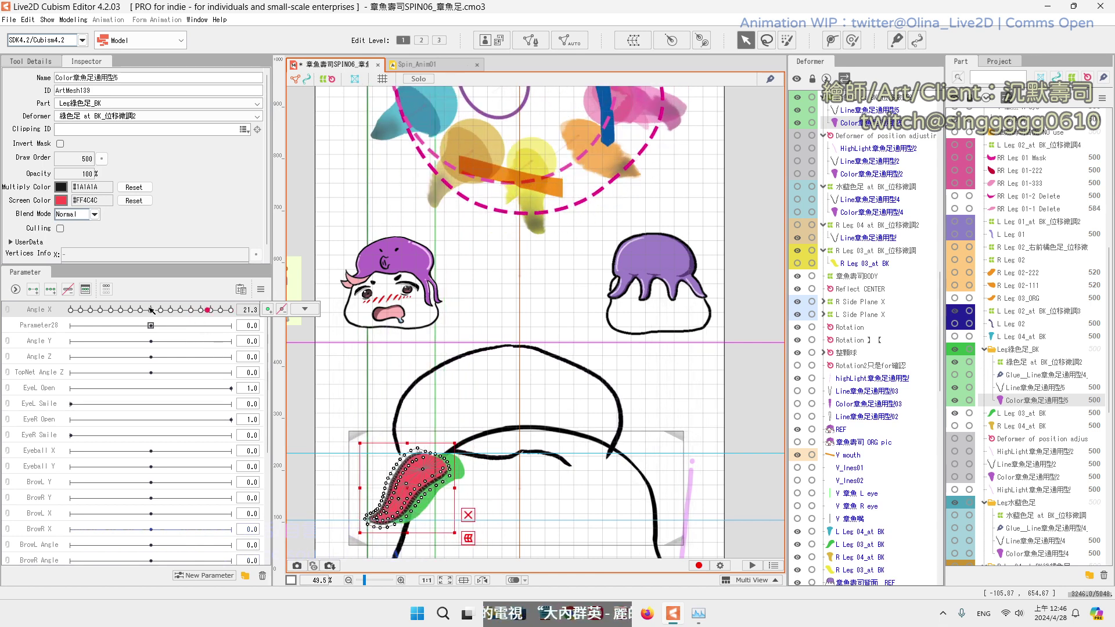
{"action": "left_click_drag", "start_coordinate": [150, 310], "coordinate": [453, 356]}
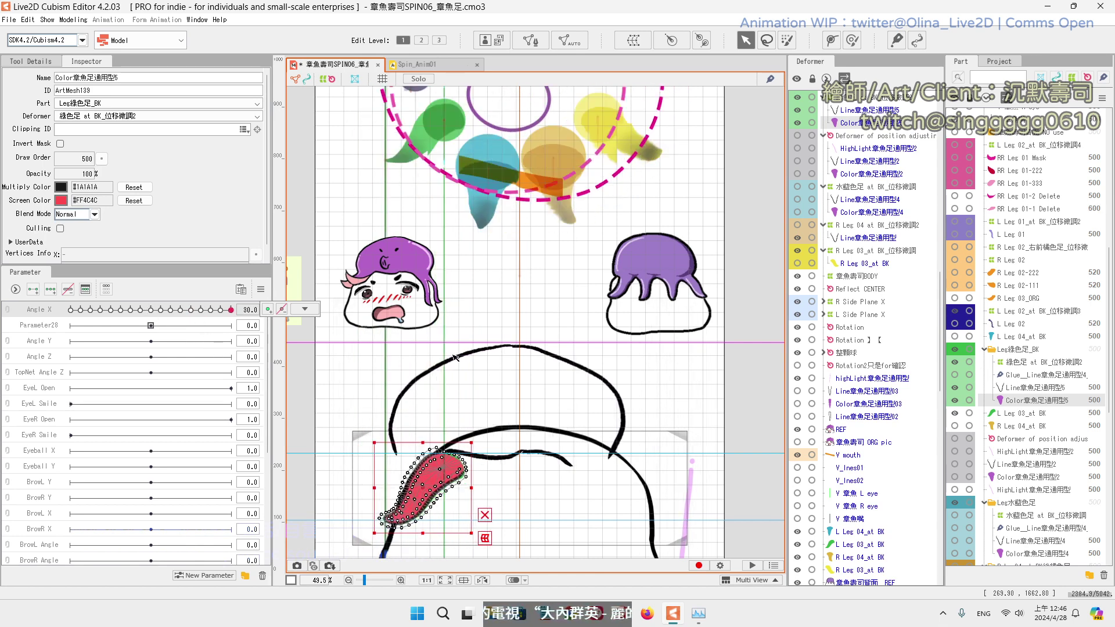
{"action": "left_click", "coordinate": [151, 311]}
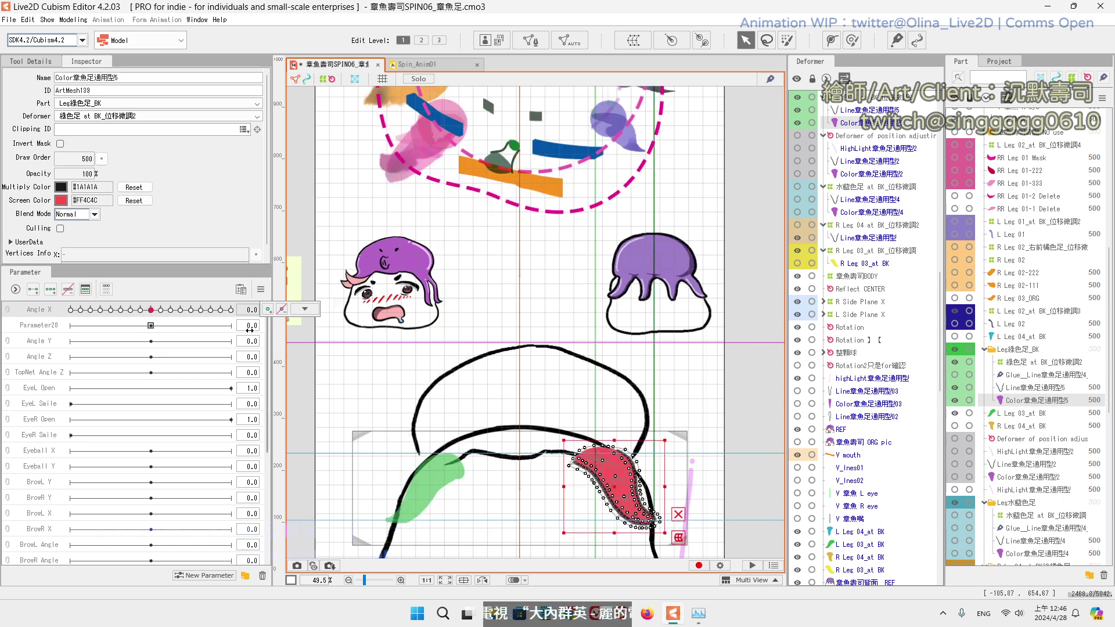
Step: Hide the green guide mesh L Leg 03_at BK and reset the multiply and screen colours of Color章魚足通用型5
{"action": "left_click", "coordinate": [1008, 414]}
{"action": "left_click", "coordinate": [955, 413]}
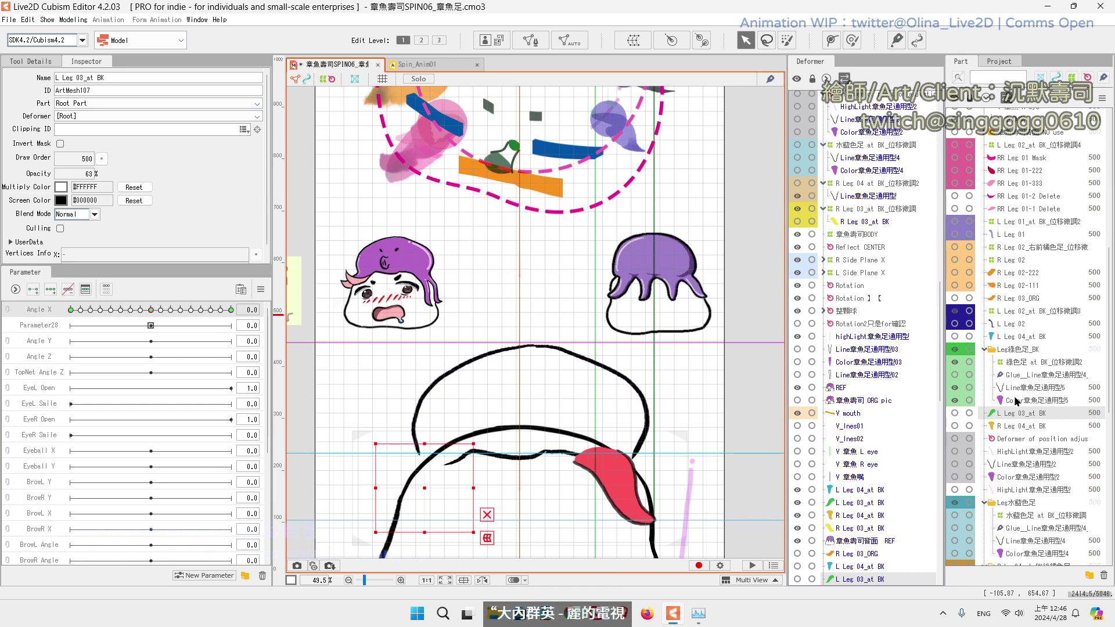
{"action": "left_click", "coordinate": [1015, 401]}
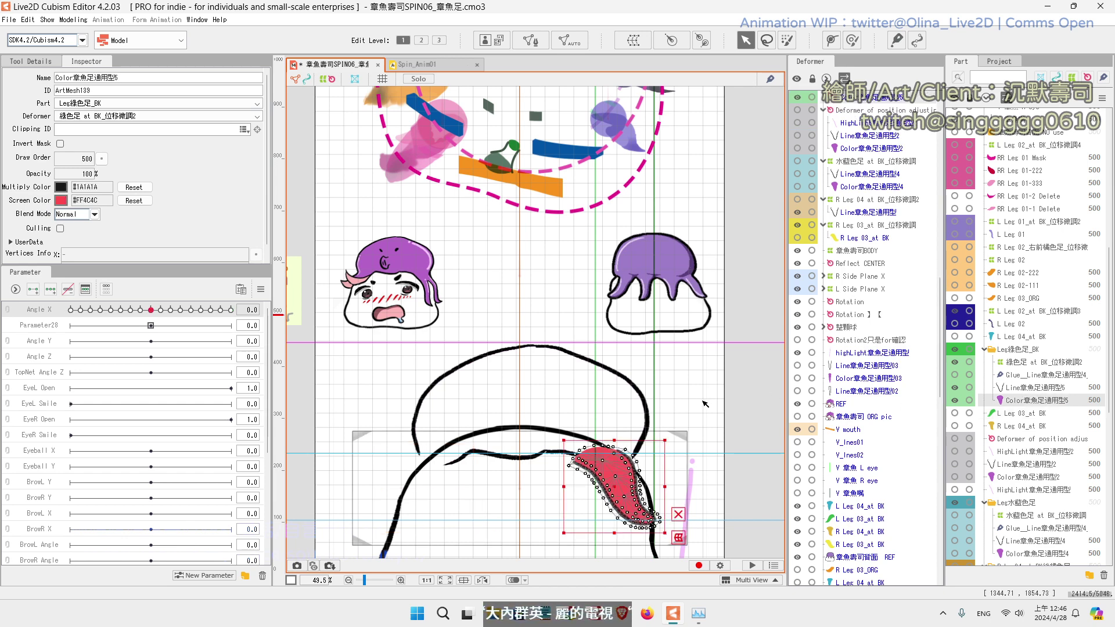
{"action": "scroll", "coordinate": [1022, 432], "scroll_direction": "down", "scroll_amount": 1}
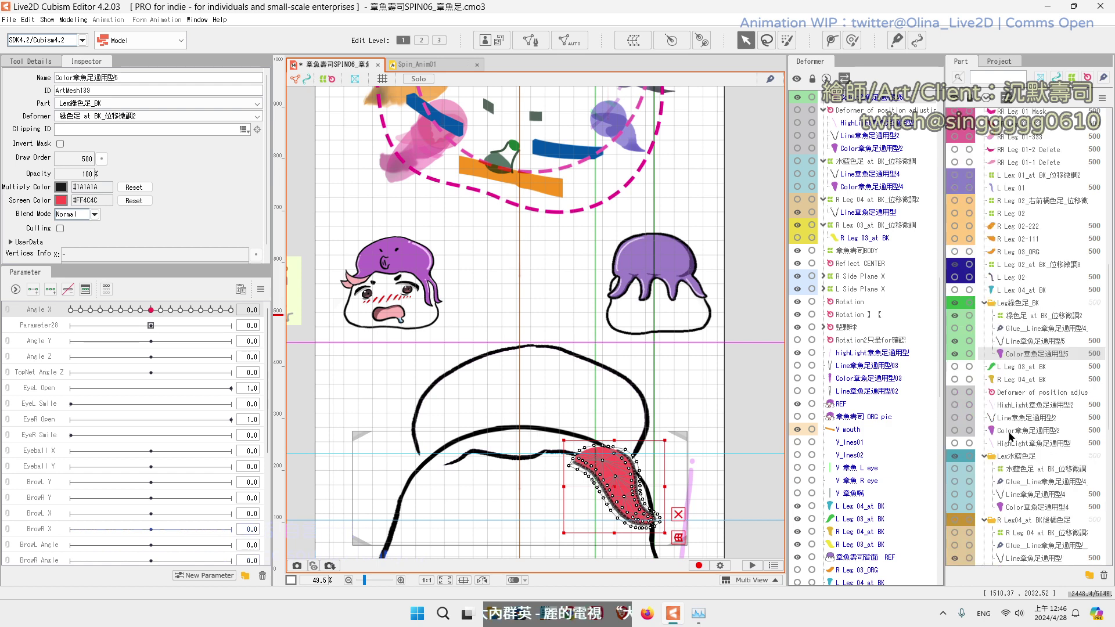
{"action": "left_click", "coordinate": [133, 201]}
{"action": "left_click", "coordinate": [134, 187]}
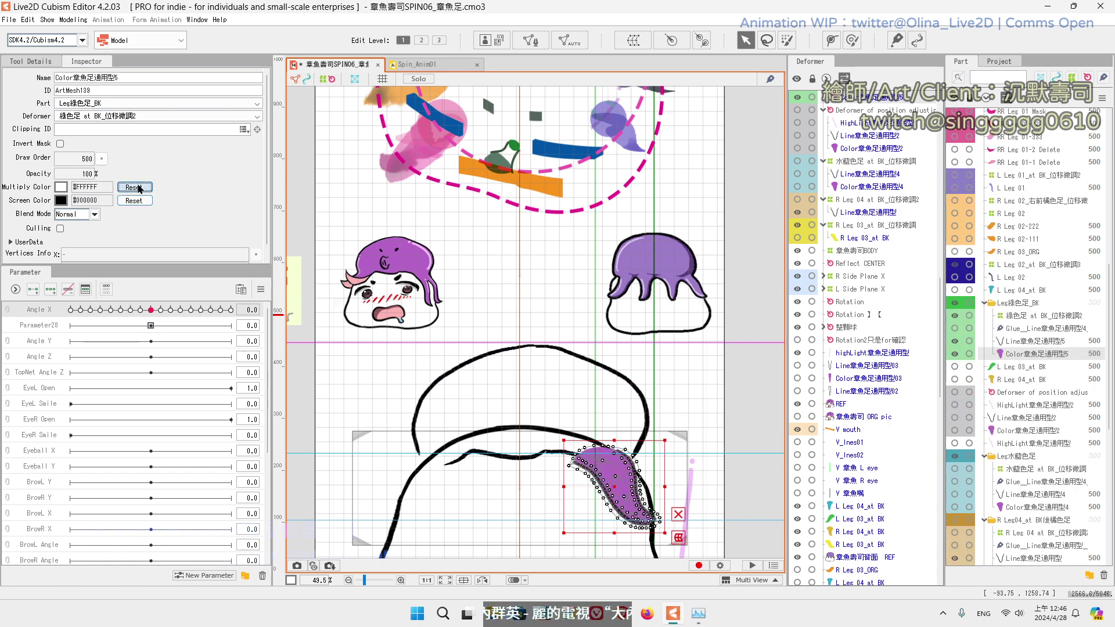
{"action": "left_click", "coordinate": [96, 214]}
{"action": "left_click", "coordinate": [113, 218]}
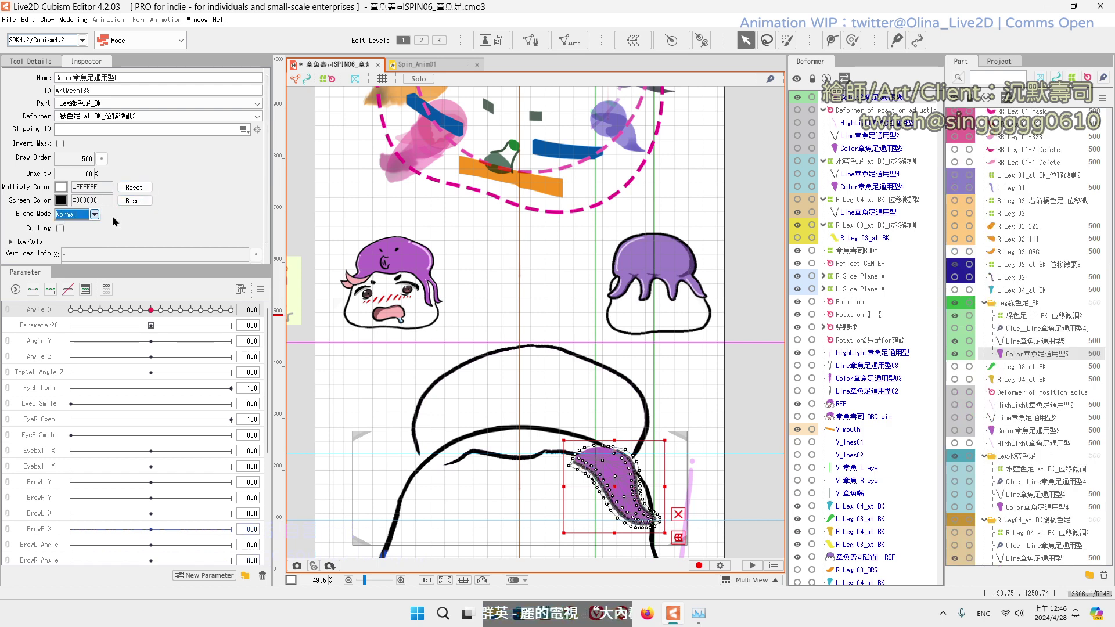
Step: Overwrite all Angle X keys of Line章魚足通用型5 and Color章魚足通用型5 with 100% opacity, multiply colour #FFFFFF and screen colour #000000 using Multiple Keys Editing
{"action": "left_click", "coordinate": [1028, 341]}
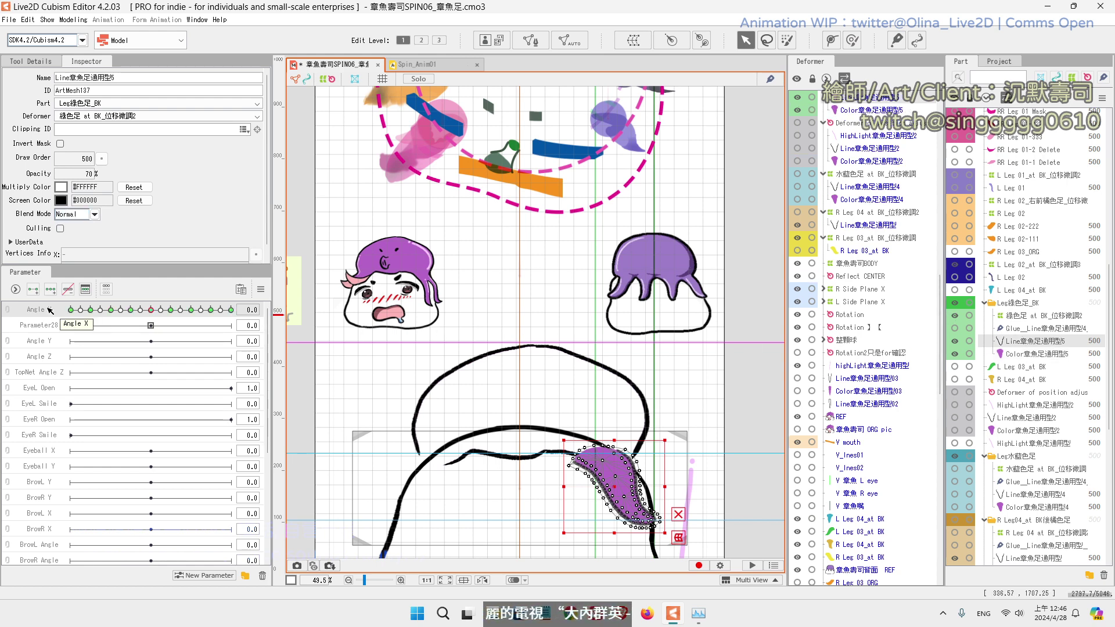
{"action": "left_click", "coordinate": [1020, 354], "text": "ctrl"}
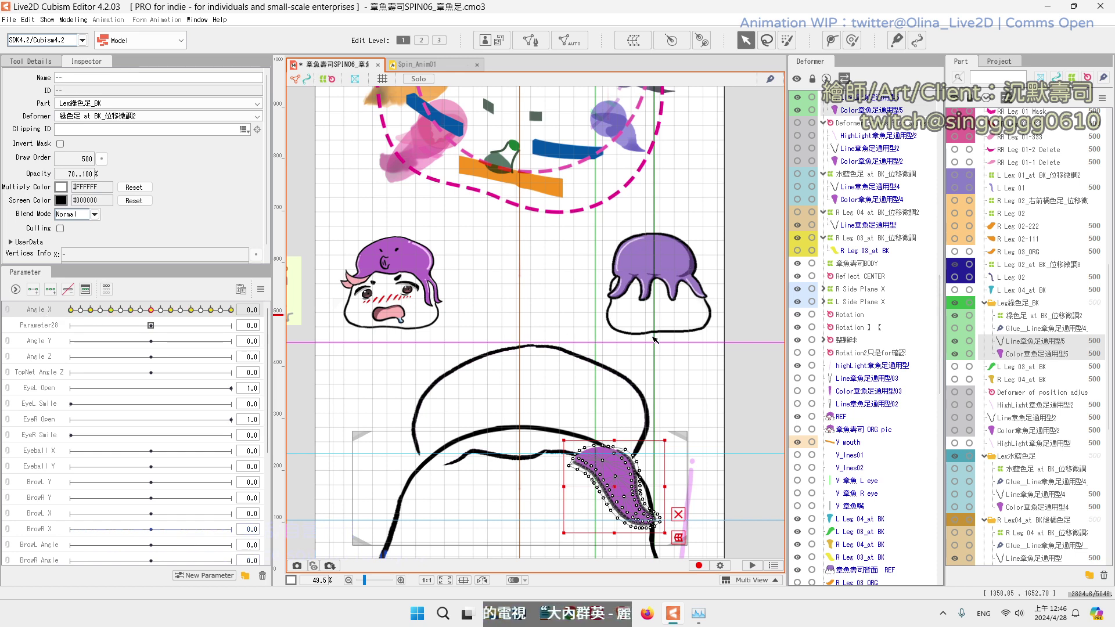
{"action": "left_click", "coordinate": [261, 290]}
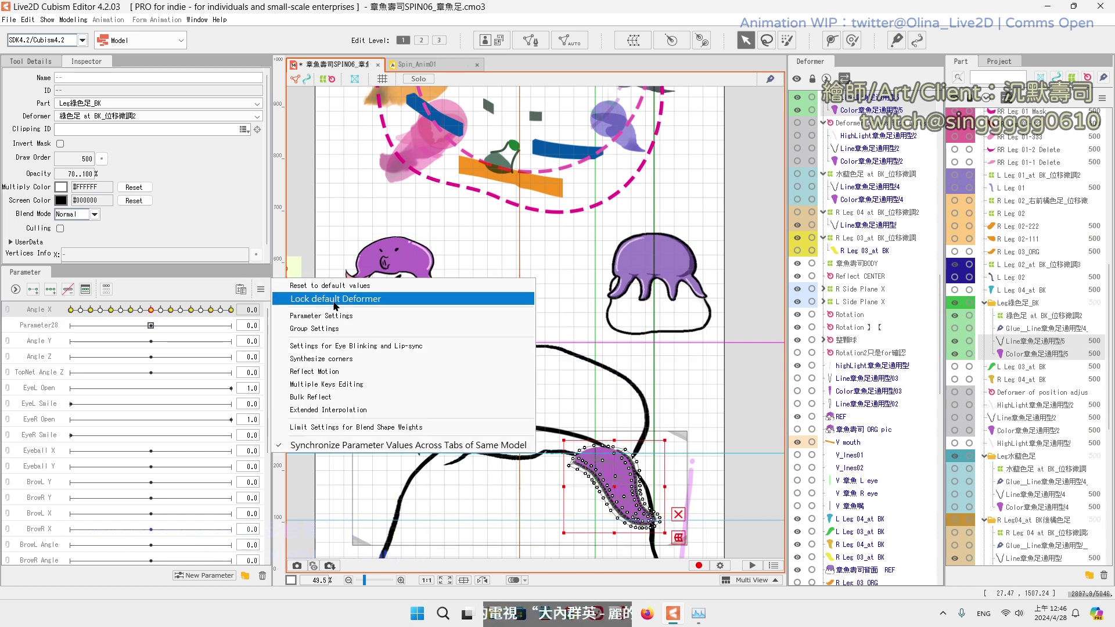
{"action": "left_click", "coordinate": [335, 384]}
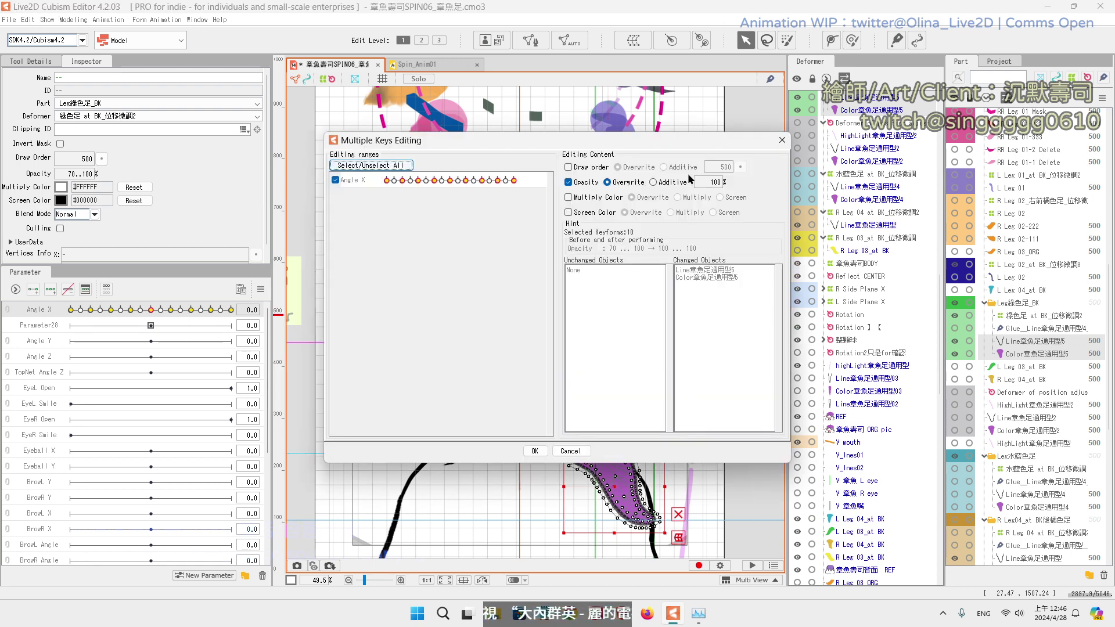
{"action": "left_click", "coordinate": [584, 198]}
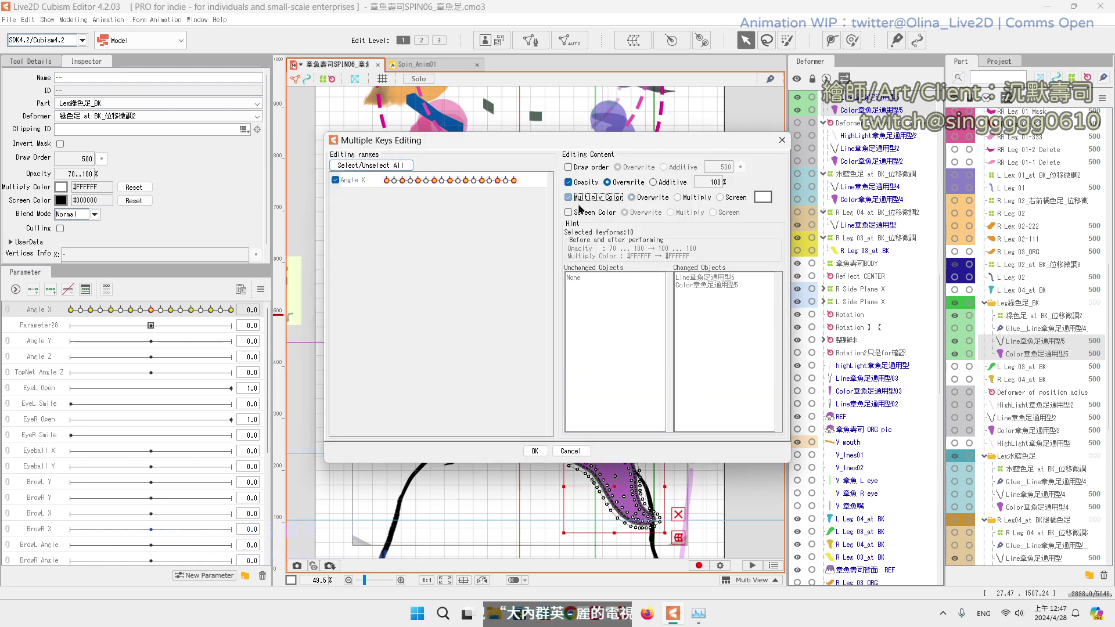
{"action": "left_click", "coordinate": [586, 213]}
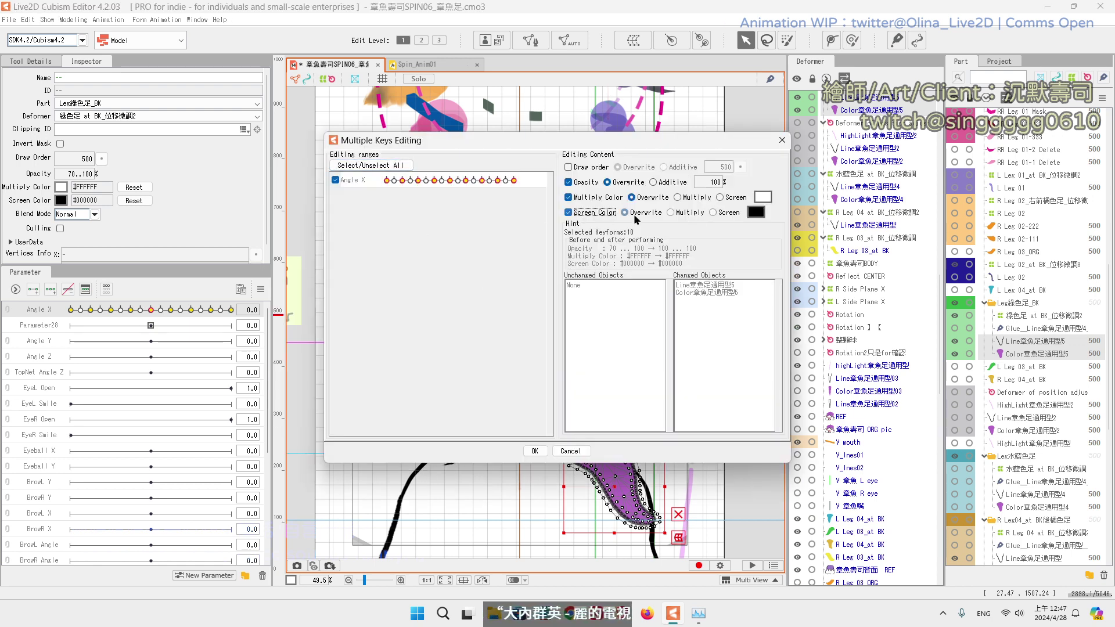
{"action": "left_click", "coordinate": [534, 451]}
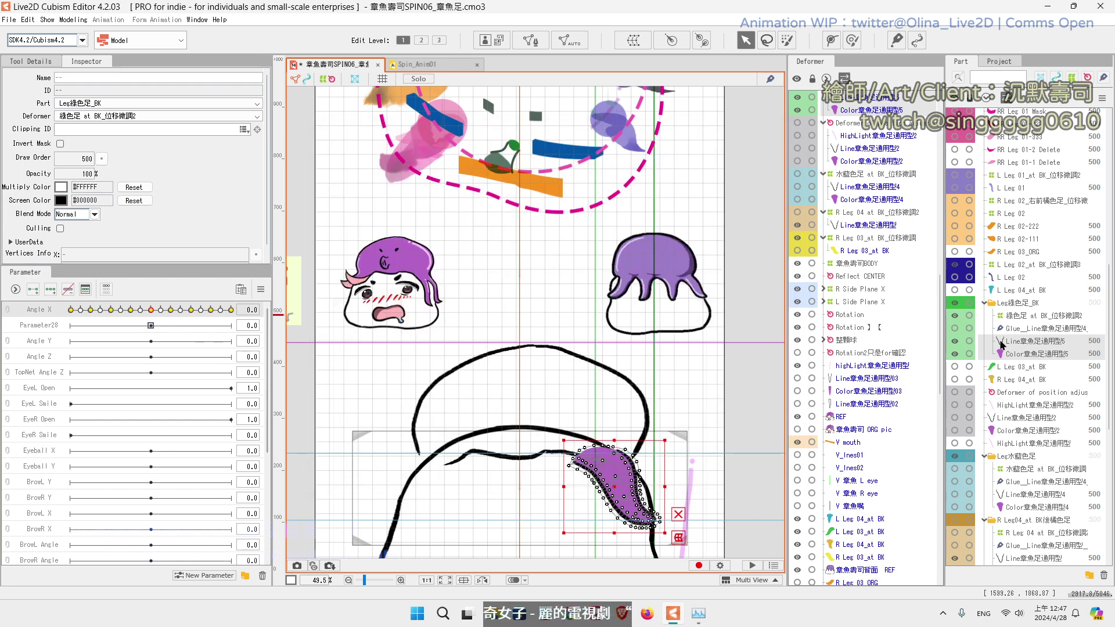
{"action": "left_click", "coordinate": [757, 360]}
Step: Select the deformer 綠色足 at BK_位移微調2, check the leg at negative Angle X values and return the parameter to 0
{"action": "left_click", "coordinate": [1017, 342]}
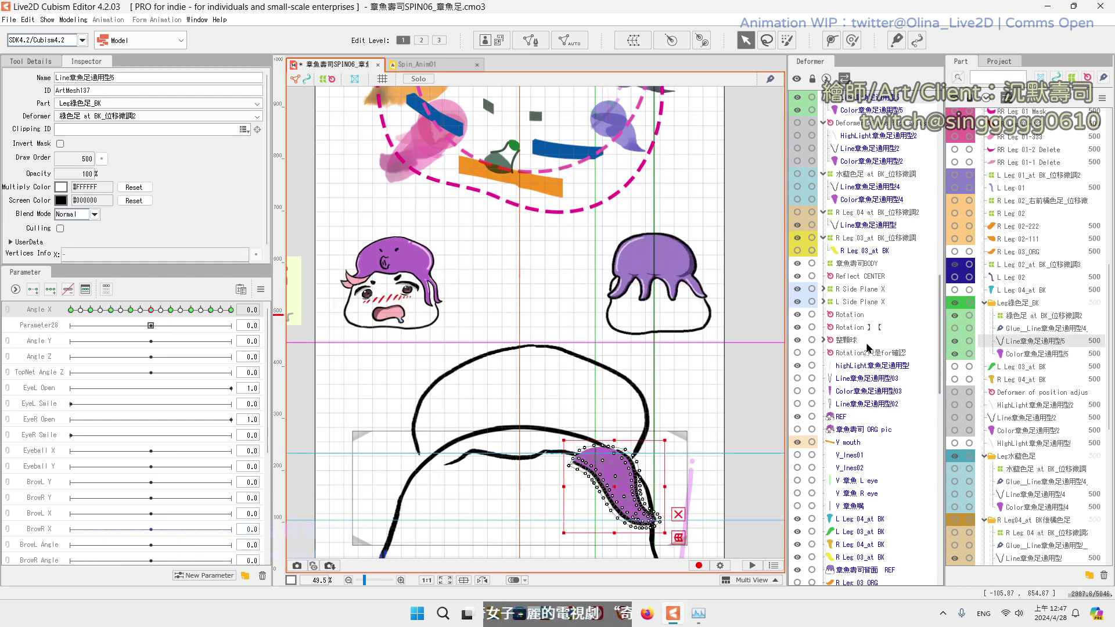
{"action": "left_click", "coordinate": [1018, 316]}
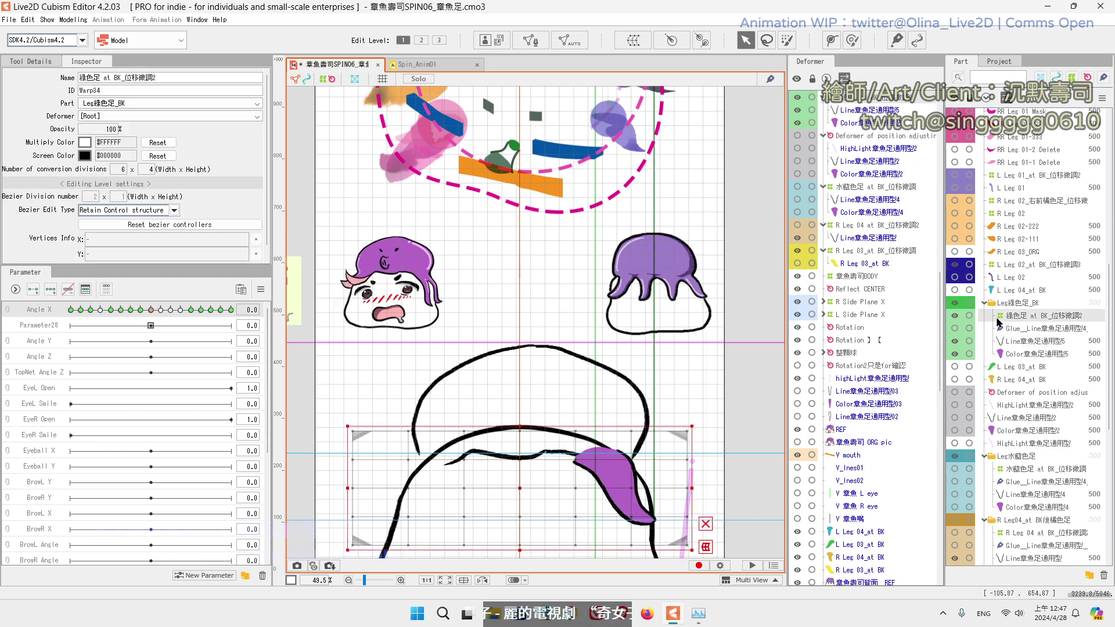
{"action": "left_click", "coordinate": [110, 310]}
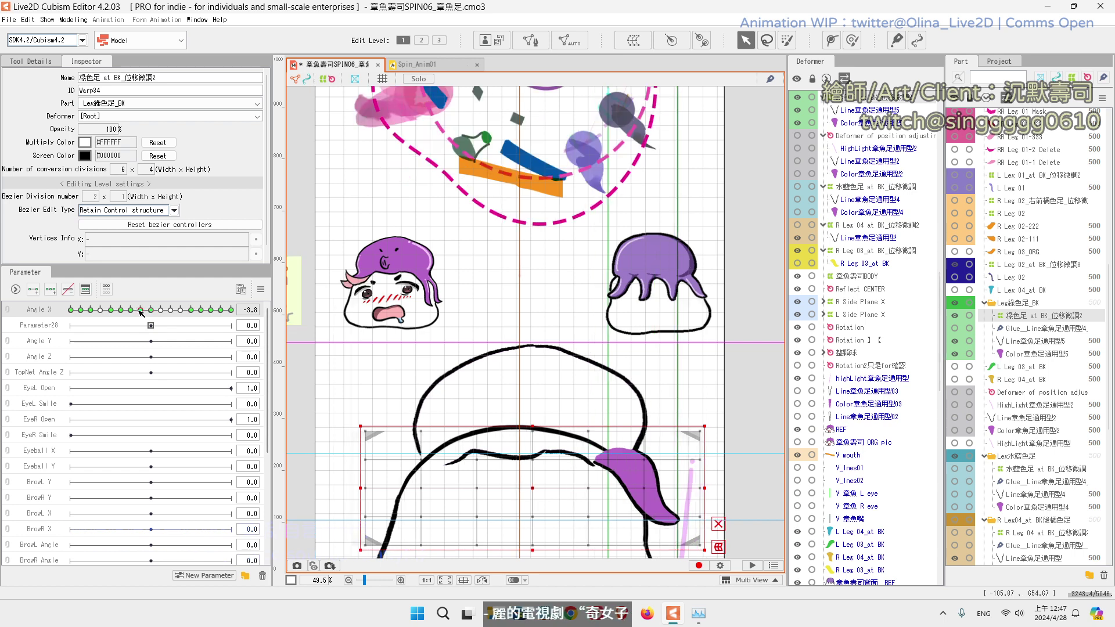
{"action": "left_click_drag", "start_coordinate": [110, 311], "coordinate": [148, 321]}
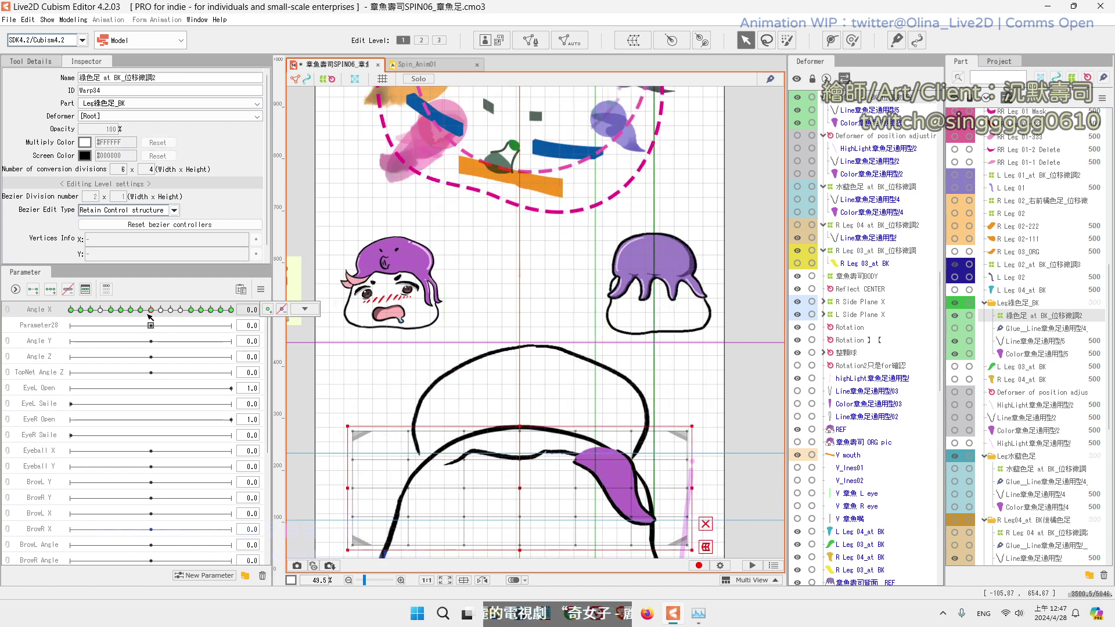
{"action": "left_click", "coordinate": [735, 368]}
Step: Inspect the Line章魚足通用型2 and Color章魚足通用型2 meshes with their position-adjusting deformer and hide the two meshes again
{"action": "left_click", "coordinate": [1016, 417]}
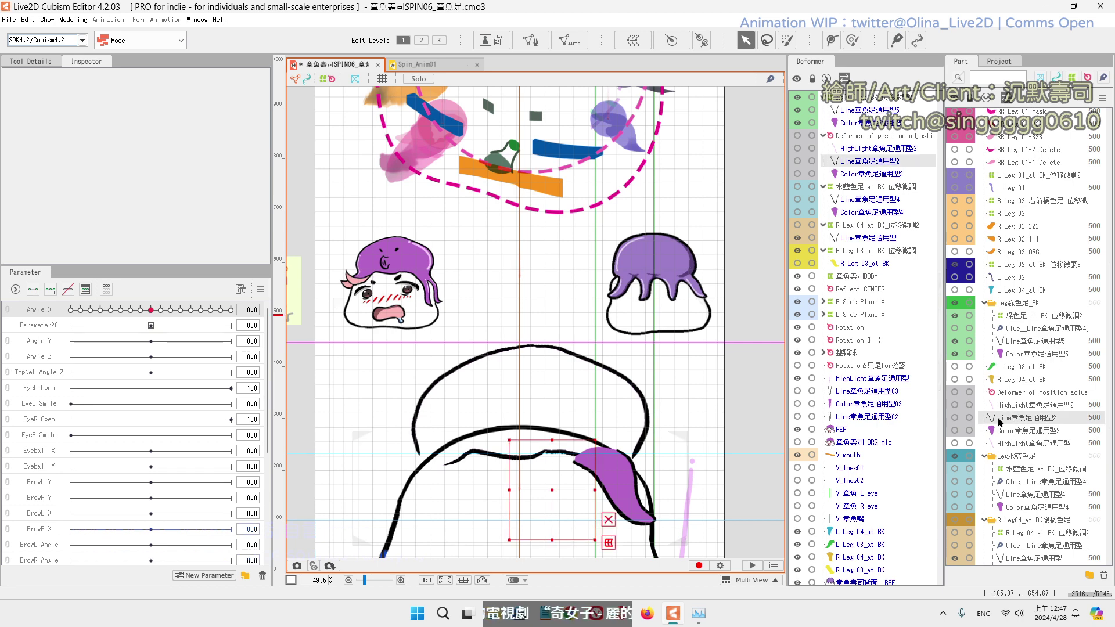
{"action": "left_click", "coordinate": [1025, 430]}
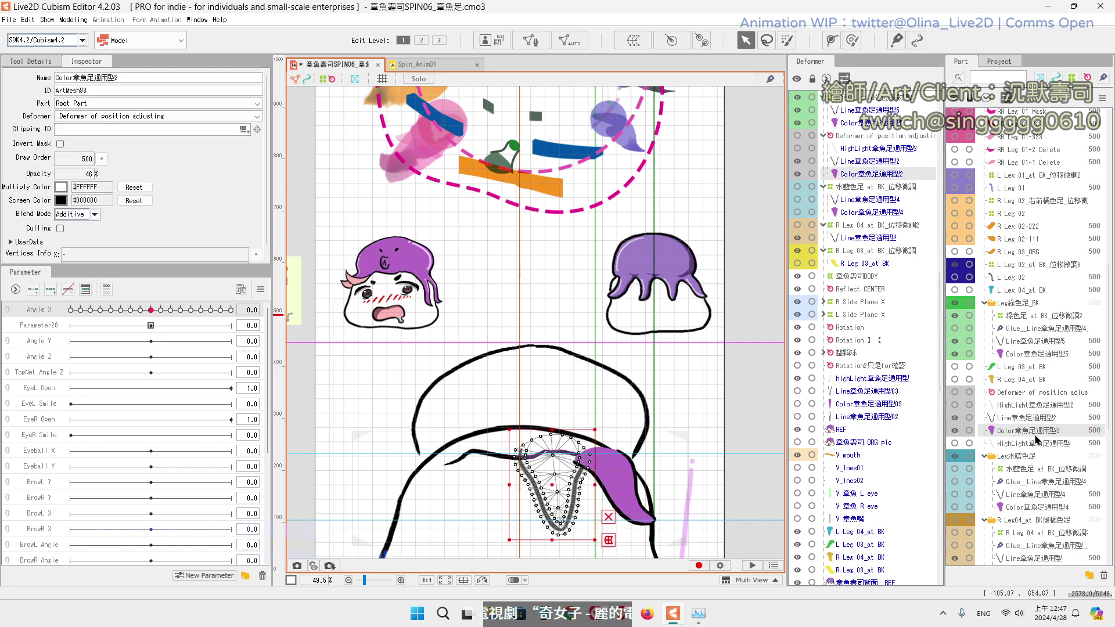
{"action": "left_click", "coordinate": [1014, 418]}
{"action": "left_click", "coordinate": [1016, 431], "text": "ctrl"}
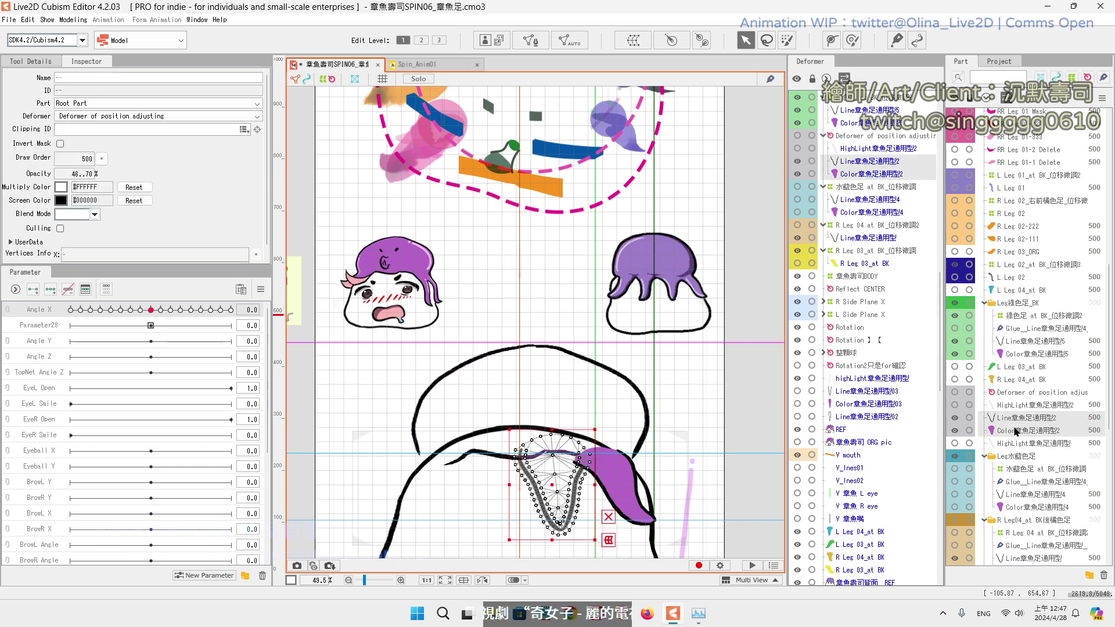
{"action": "left_click", "coordinate": [1000, 393]}
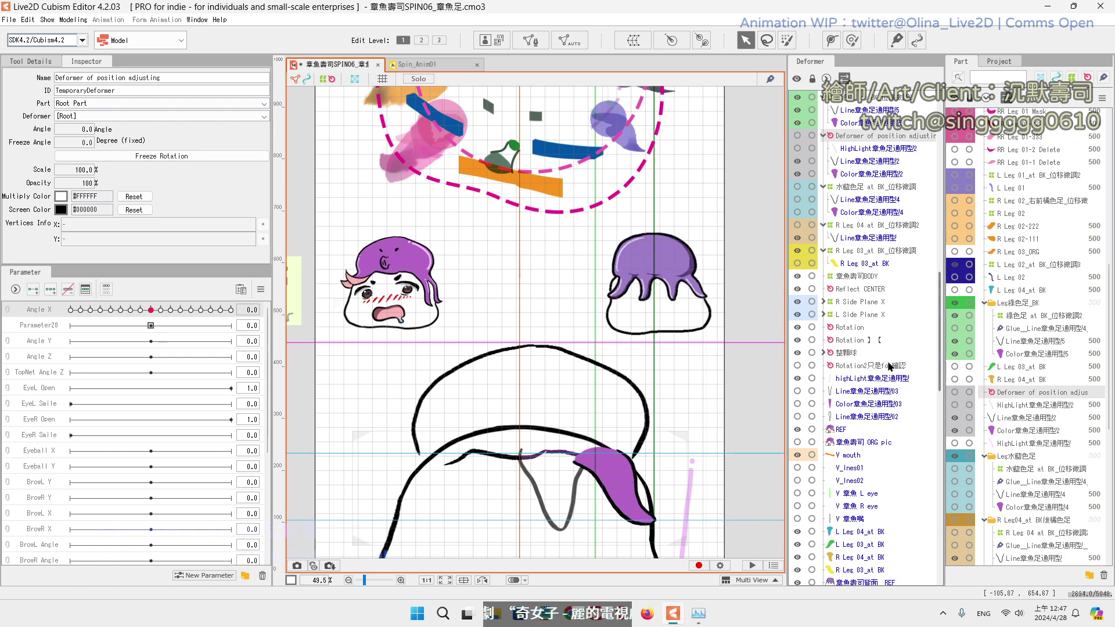
{"action": "left_click_drag", "start_coordinate": [955, 418], "coordinate": [955, 431]}
{"action": "scroll", "coordinate": [1005, 437], "scroll_direction": "down", "scroll_amount": 3}
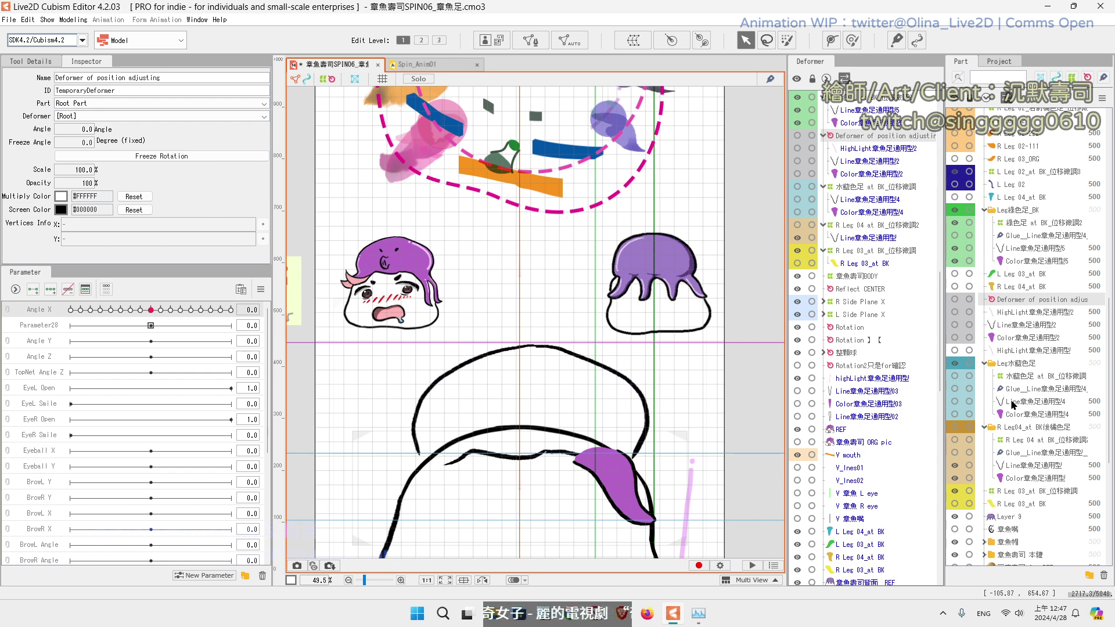
Step: Show the Leg水藍色足 meshes and give Color章魚足通用型4 default multiply and screen colours, 100% opacity and the Normal blend mode
{"action": "left_click", "coordinate": [1013, 402]}
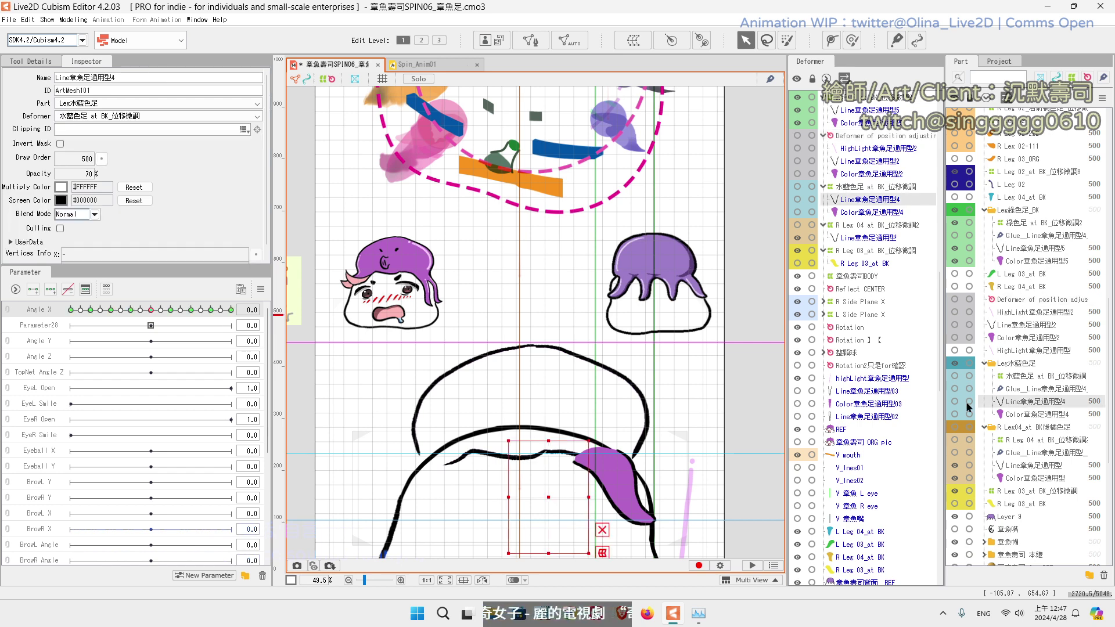
{"action": "left_click", "coordinate": [999, 415]}
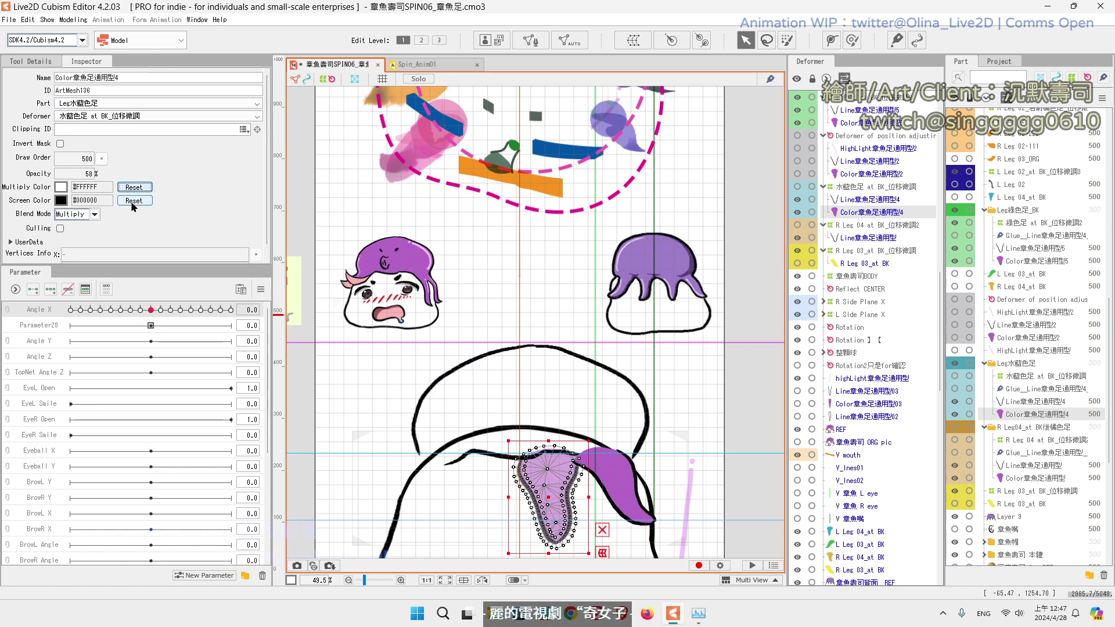
{"action": "left_click", "coordinate": [94, 215]}
{"action": "left_click", "coordinate": [70, 225]}
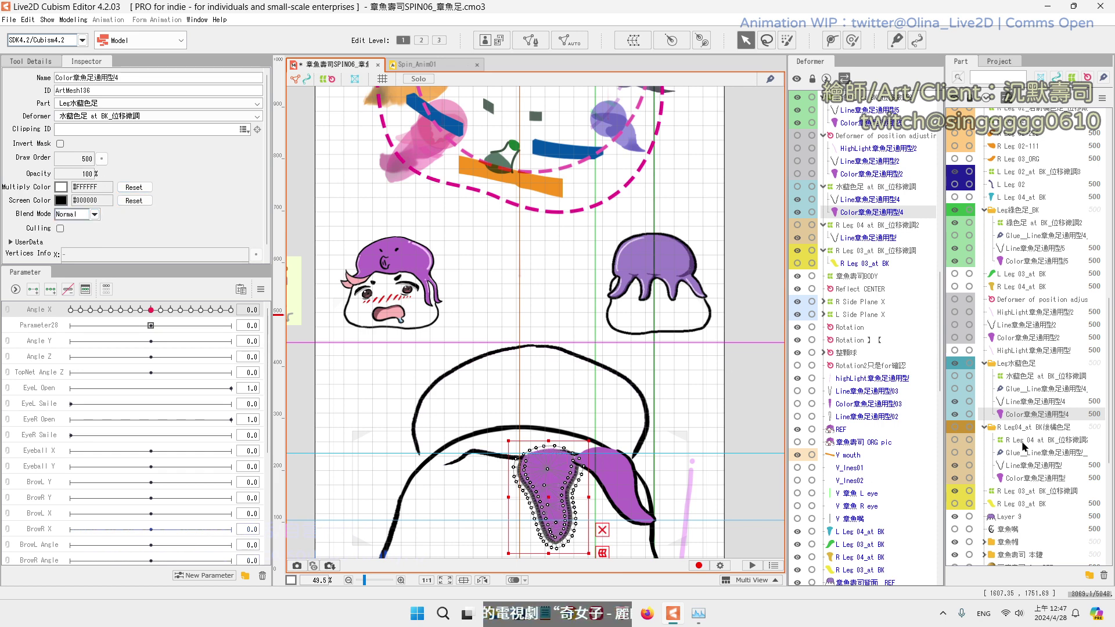
Step: Overwrite all Angle X keys of Line章魚足通用型4 with 100% opacity, multiply colour #FFFFFF and screen colour #000000 using Multiple Keys Editing
{"action": "left_click", "coordinate": [1019, 402]}
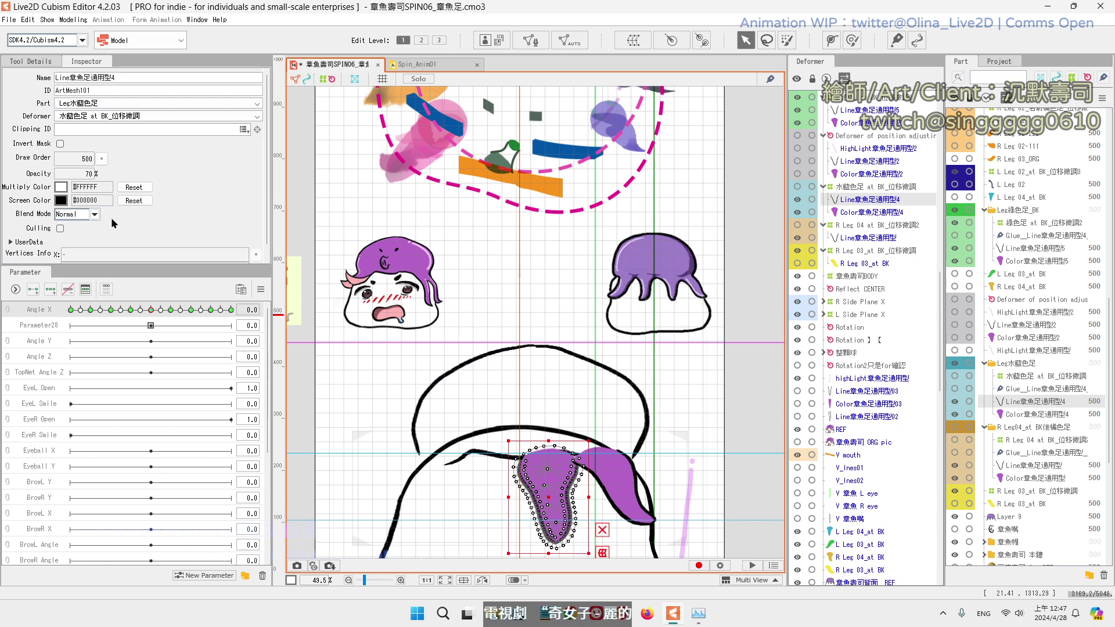
{"action": "left_click", "coordinate": [261, 290]}
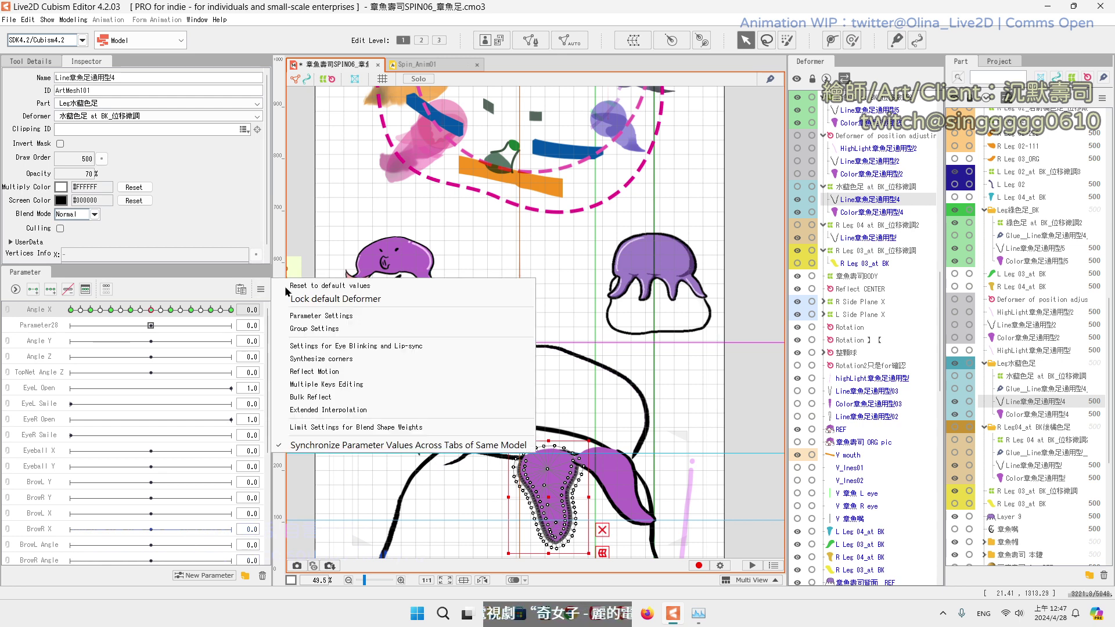
{"action": "left_click", "coordinate": [367, 384]}
{"action": "left_click", "coordinate": [592, 212]}
{"action": "left_click", "coordinate": [593, 197]}
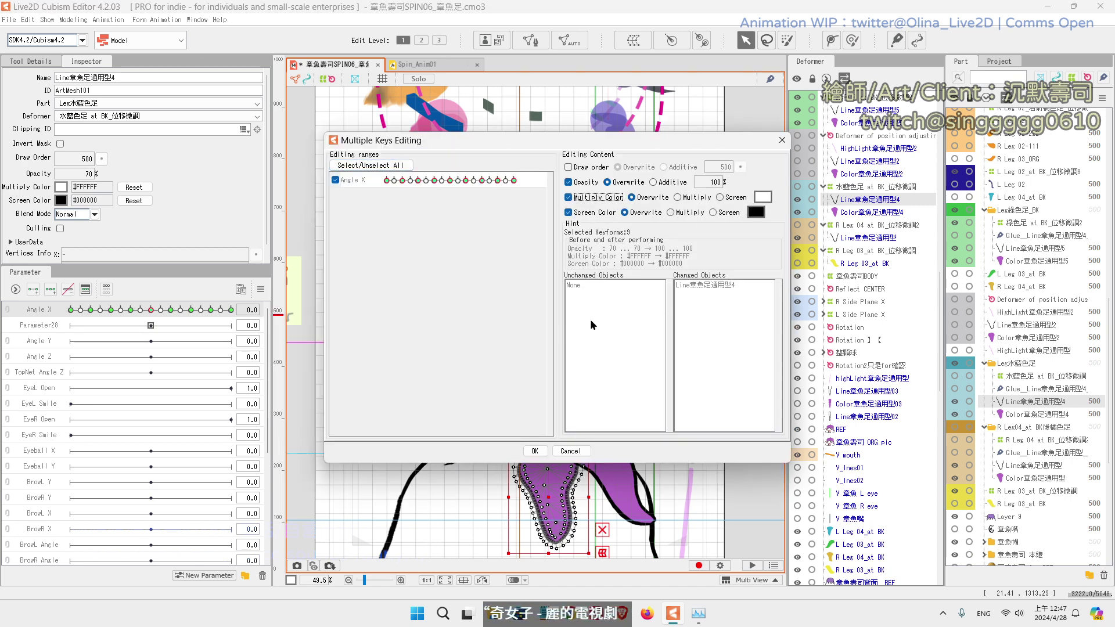
{"action": "left_click", "coordinate": [535, 451]}
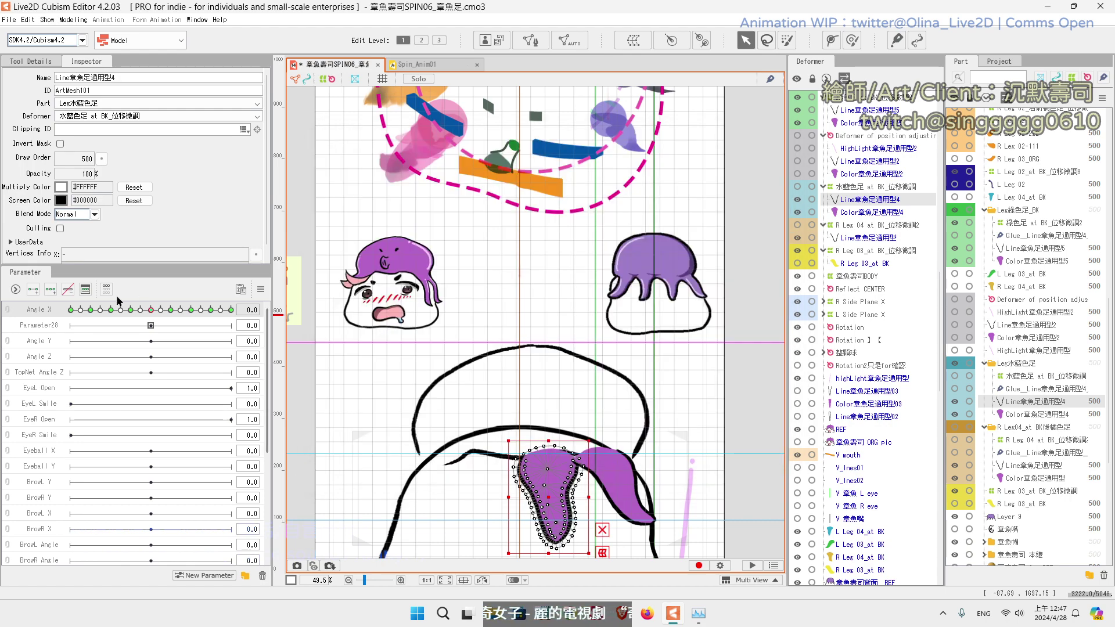
Step: Check the legs at positive Angle X values up to 30, return the parameter to 0 and save the model
{"action": "left_click", "coordinate": [150, 310]}
{"action": "left_click_drag", "start_coordinate": [149, 312], "coordinate": [250, 314]}
{"action": "left_click", "coordinate": [283, 310]}
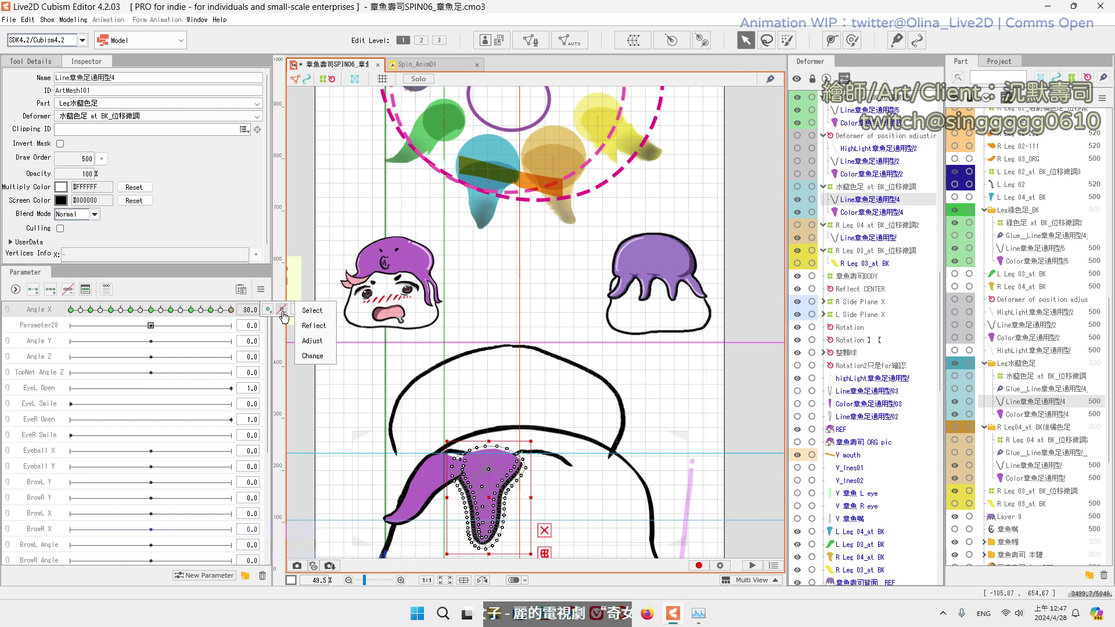
{"action": "left_click", "coordinate": [151, 311]}
{"action": "left_click", "coordinate": [151, 310]}
{"action": "key", "text": "ctrl+s"}
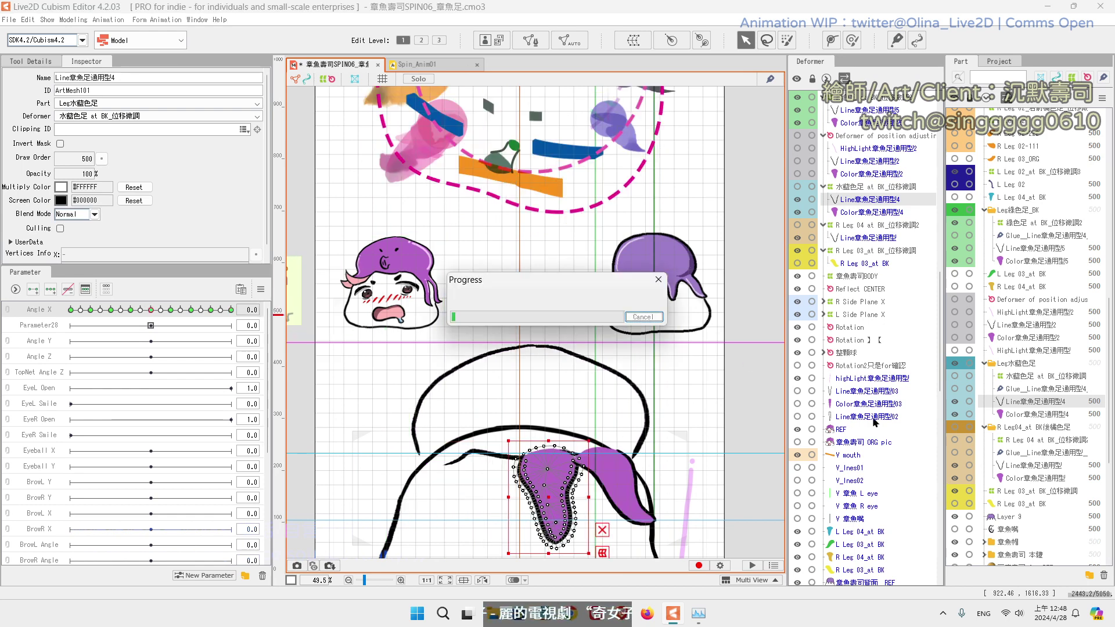
Step: Set Angle X to 30, then show and select the yellow guide mesh R Leg 03_at BK
{"action": "left_click", "coordinate": [231, 310]}
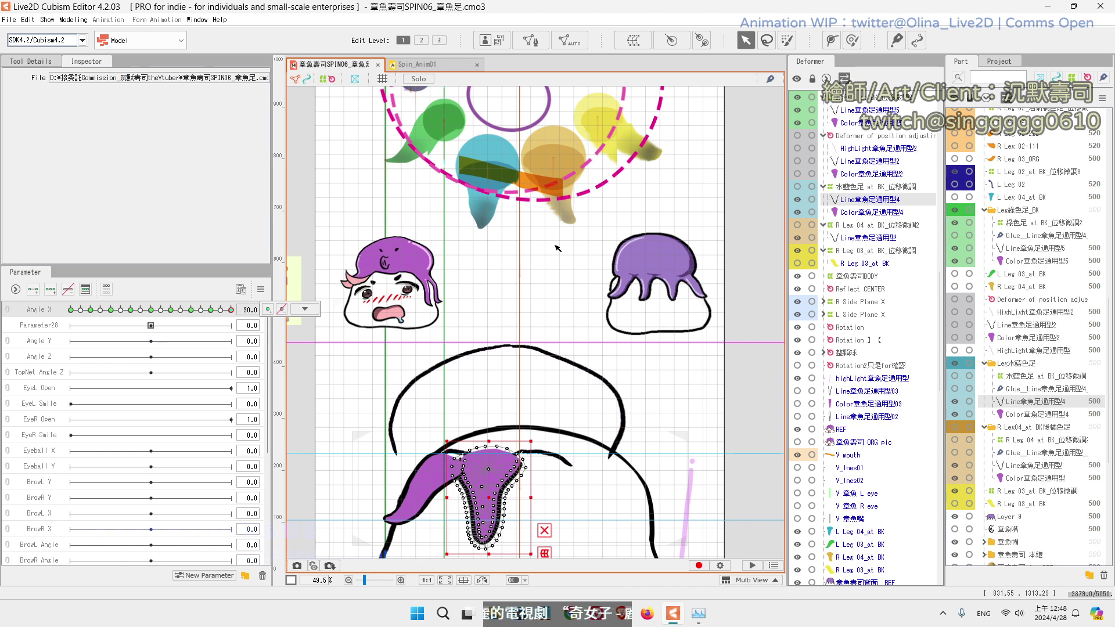
{"action": "scroll", "coordinate": [1003, 461], "scroll_direction": "down", "scroll_amount": 3}
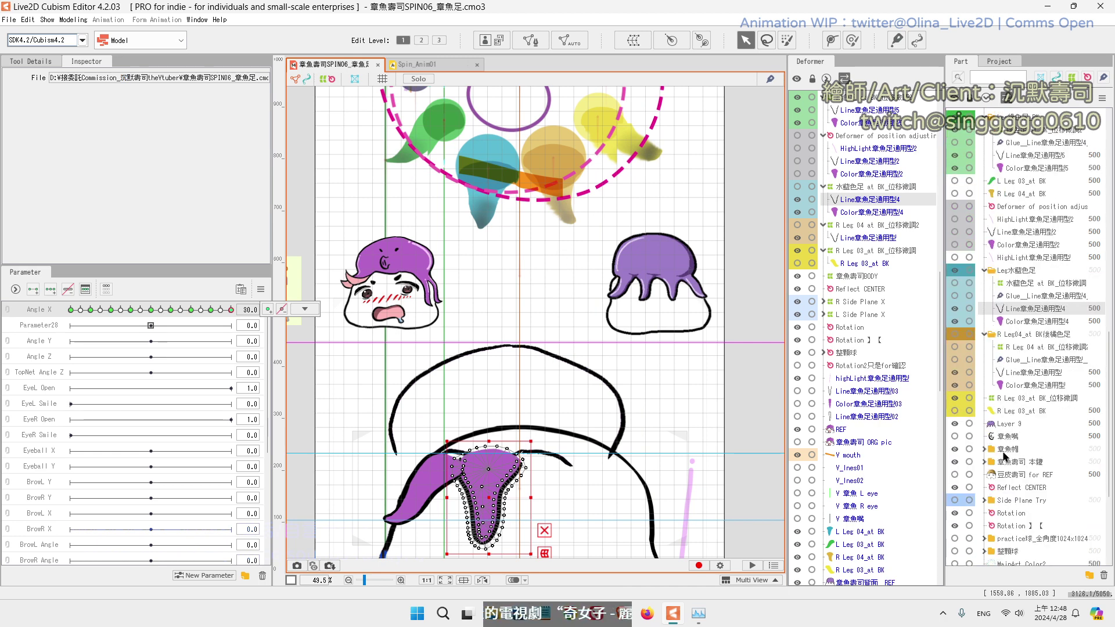
{"action": "left_click", "coordinate": [956, 411]}
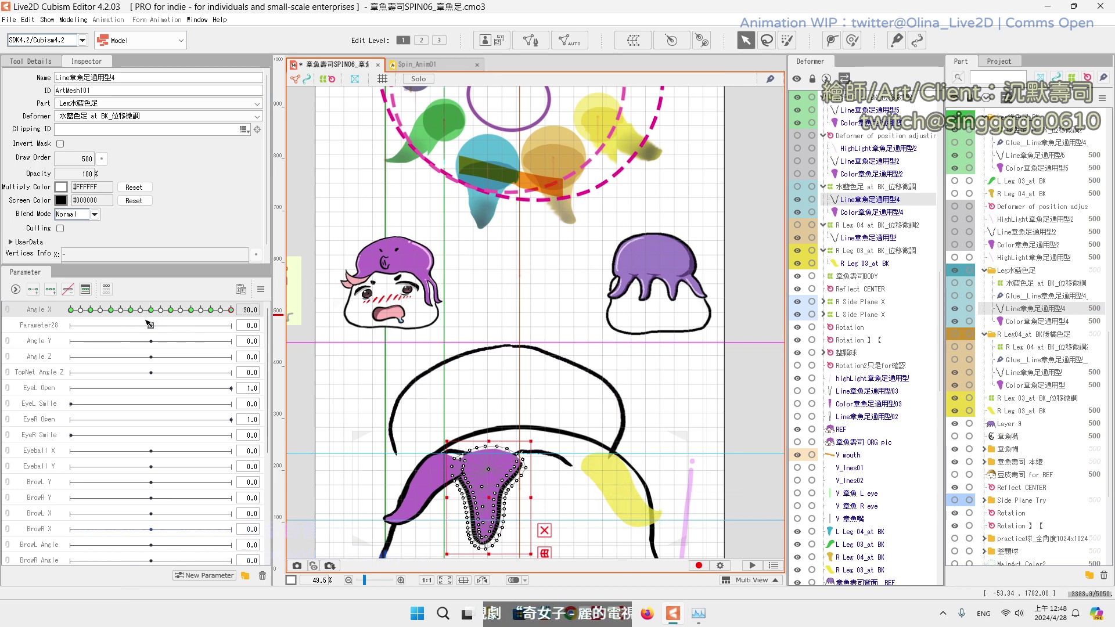
{"action": "left_click_drag", "start_coordinate": [229, 312], "coordinate": [284, 315]}
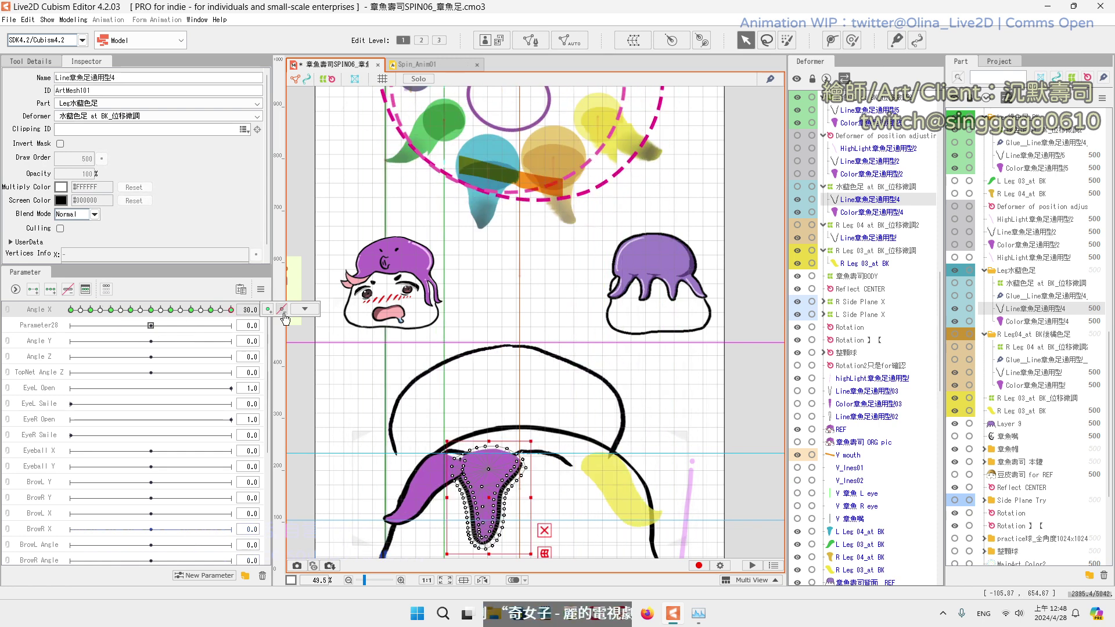
{"action": "left_click", "coordinate": [1002, 401]}
{"action": "left_click", "coordinate": [1002, 411]}
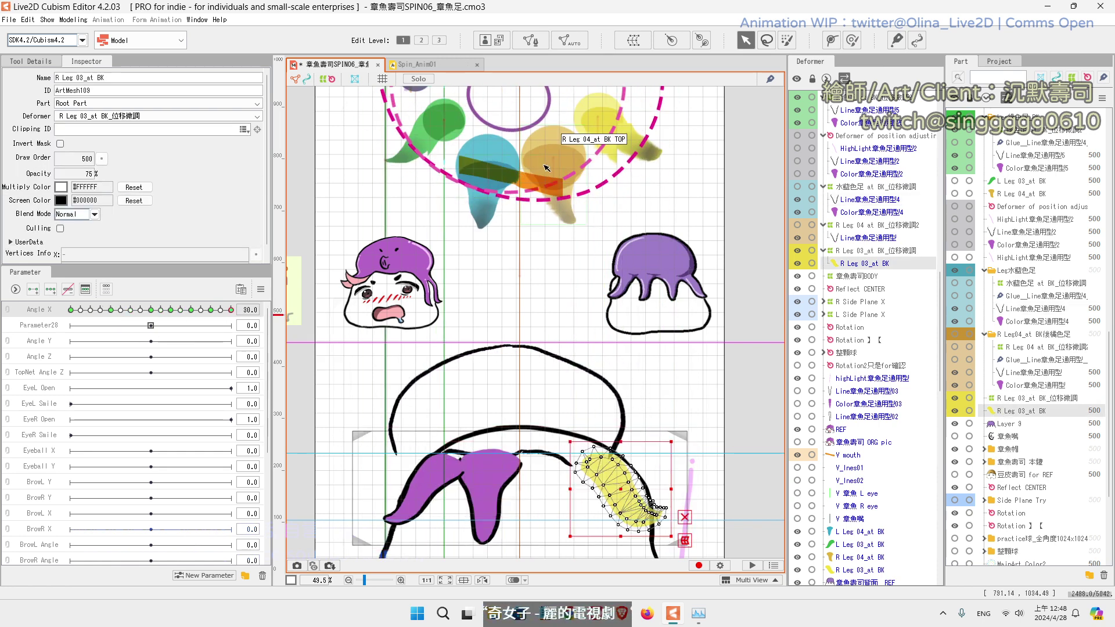
Step: Show the rear orange leg part R Leg04_at BK後橘色足 and select its line mesh Line章魚足通用型
{"action": "left_click", "coordinate": [1014, 376]}
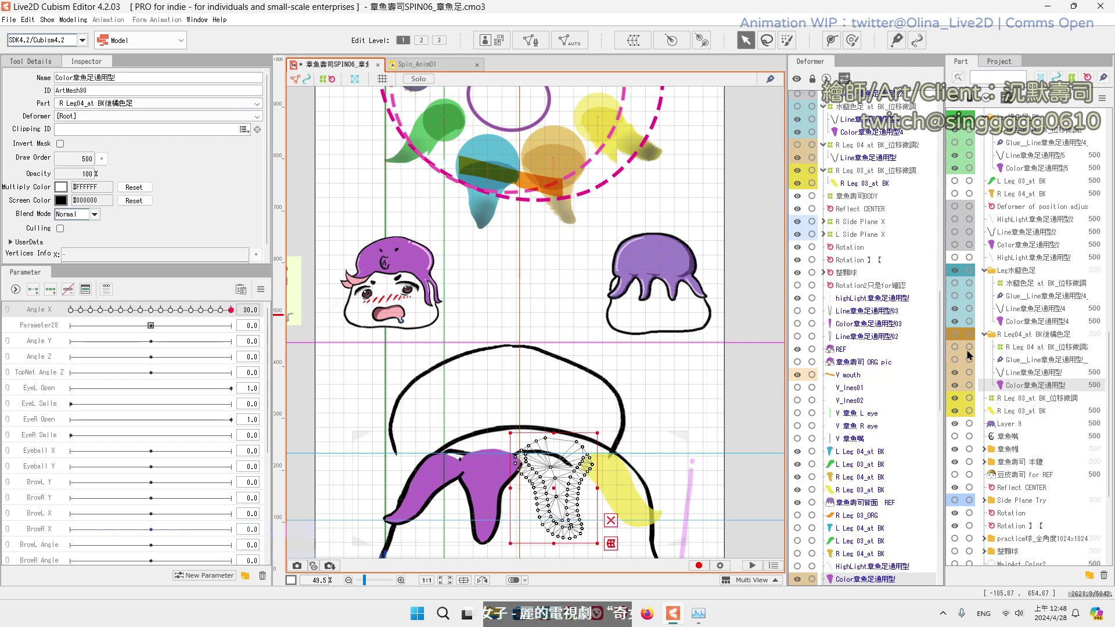
{"action": "left_click", "coordinate": [955, 335]}
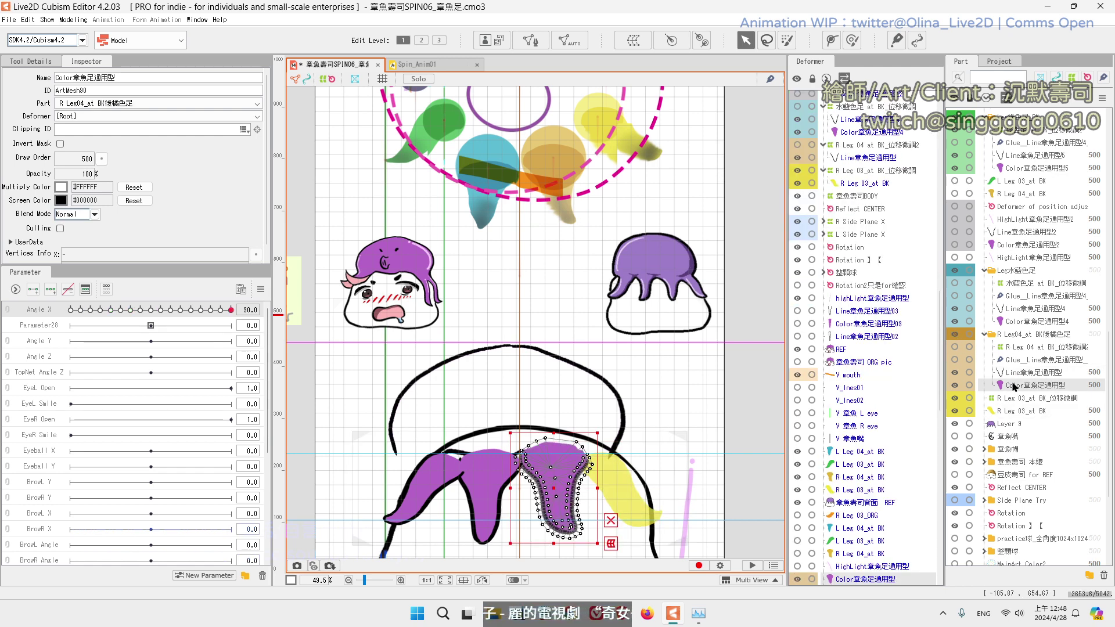
{"action": "left_click", "coordinate": [1015, 377]}
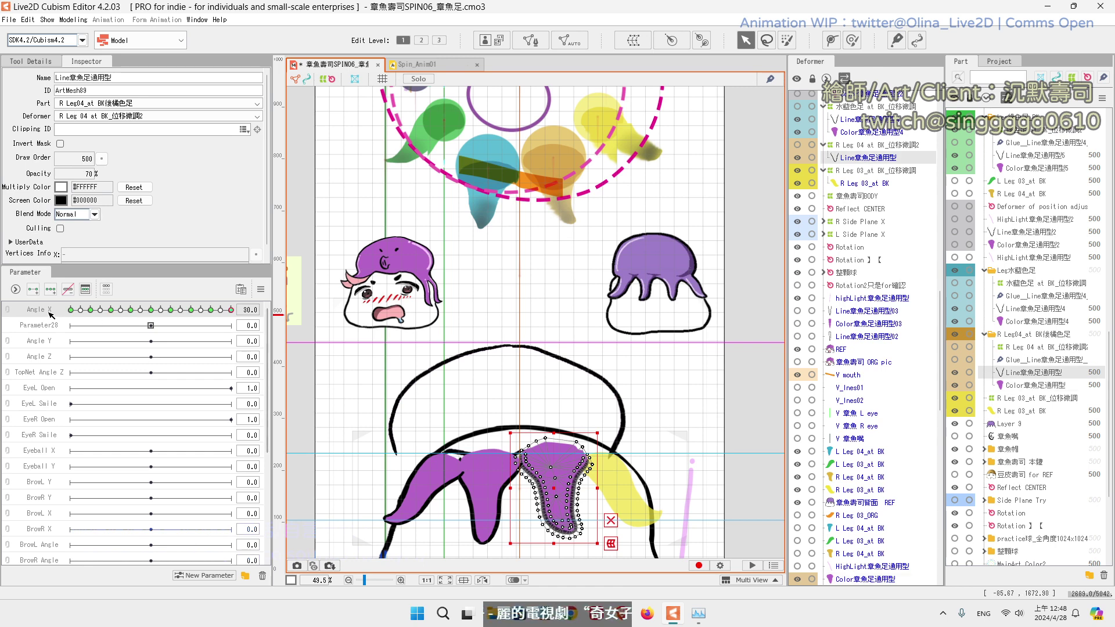
Step: Overwrite all Angle X keys of Line章魚足通用型 with 100% opacity, multiply colour #FFFFFF and screen colour #000000 using Multiple Keys Editing, and save the model
{"action": "left_click", "coordinate": [261, 289]}
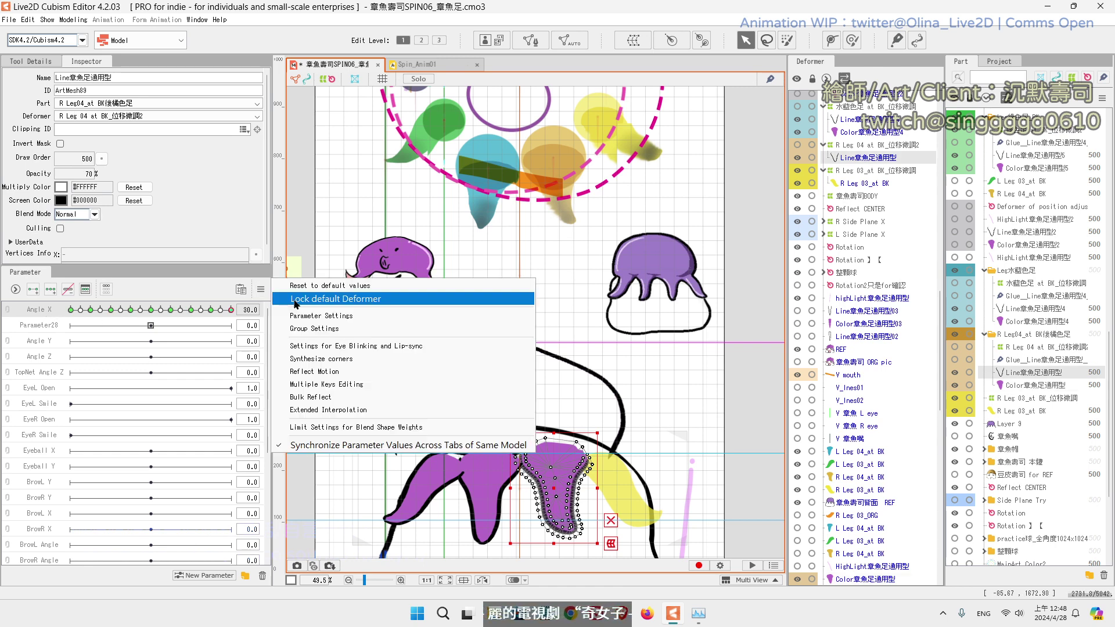
{"action": "left_click", "coordinate": [323, 387]}
{"action": "left_click", "coordinate": [600, 198]}
{"action": "left_click", "coordinate": [598, 212]}
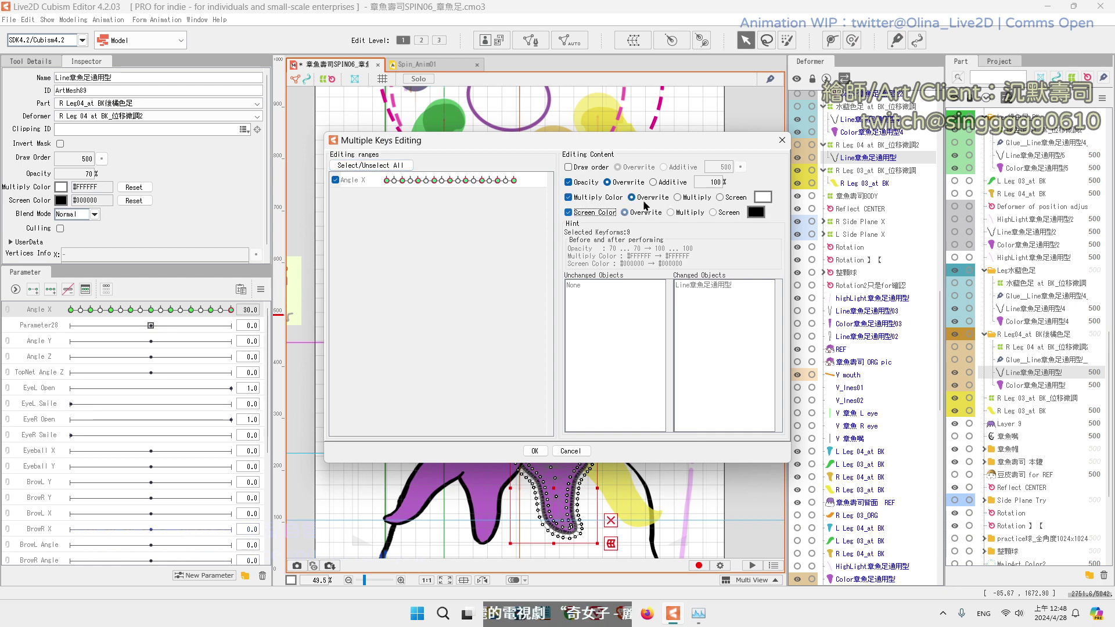
{"action": "left_click", "coordinate": [535, 450]}
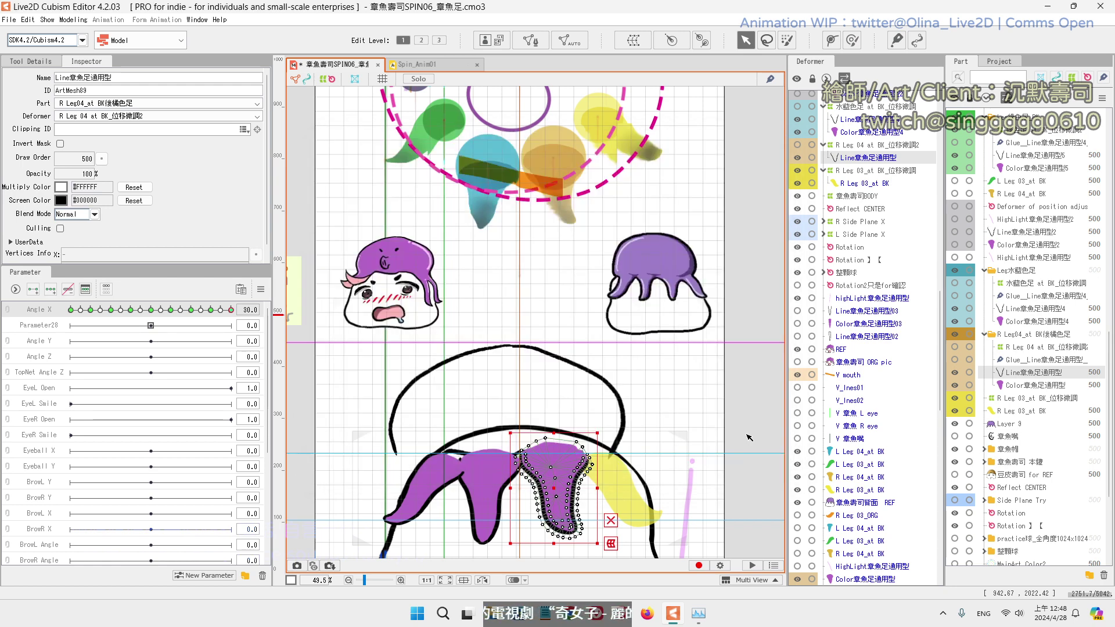
{"action": "key", "text": "ctrl+s"}
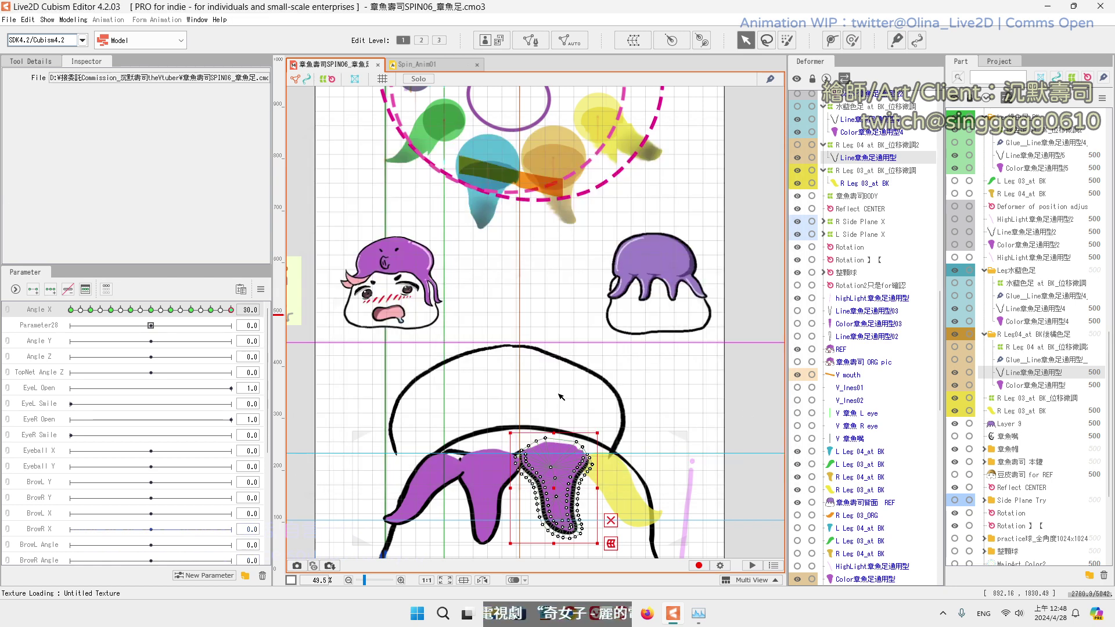
Step: Check the legs while lowering Angle X from 30, and reset the parameters to their default values
{"action": "left_click_drag", "start_coordinate": [231, 310], "coordinate": [178, 306]}
{"action": "left_click", "coordinate": [151, 311]}
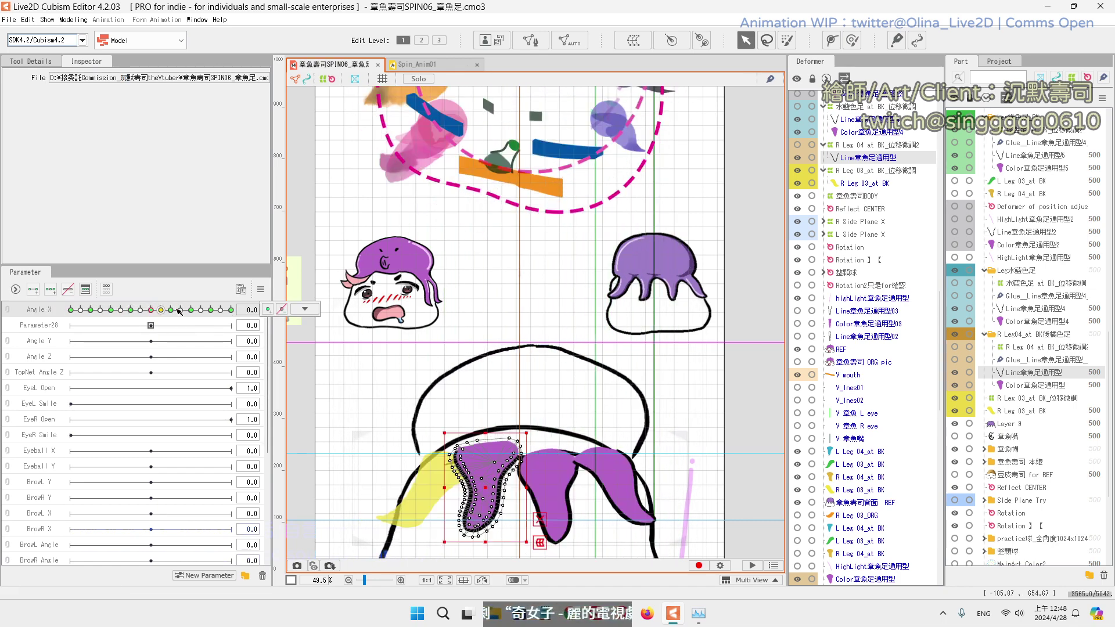
{"action": "left_click", "coordinate": [261, 290]}
{"action": "left_click", "coordinate": [320, 288]}
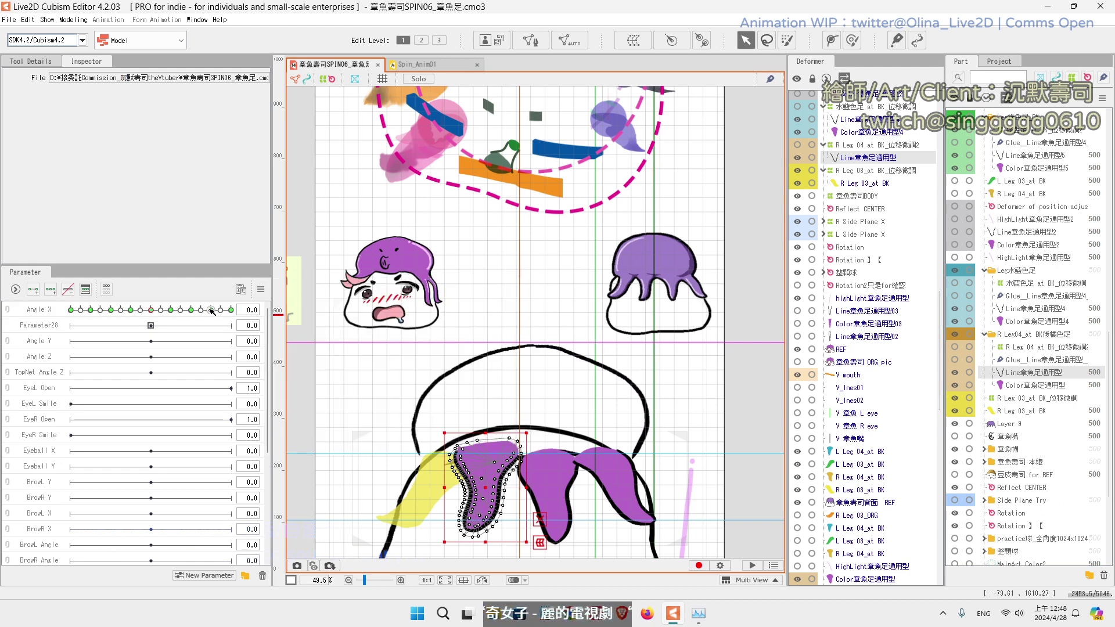
{"action": "scroll", "coordinate": [582, 315], "scroll_direction": "down", "scroll_amount": 2}
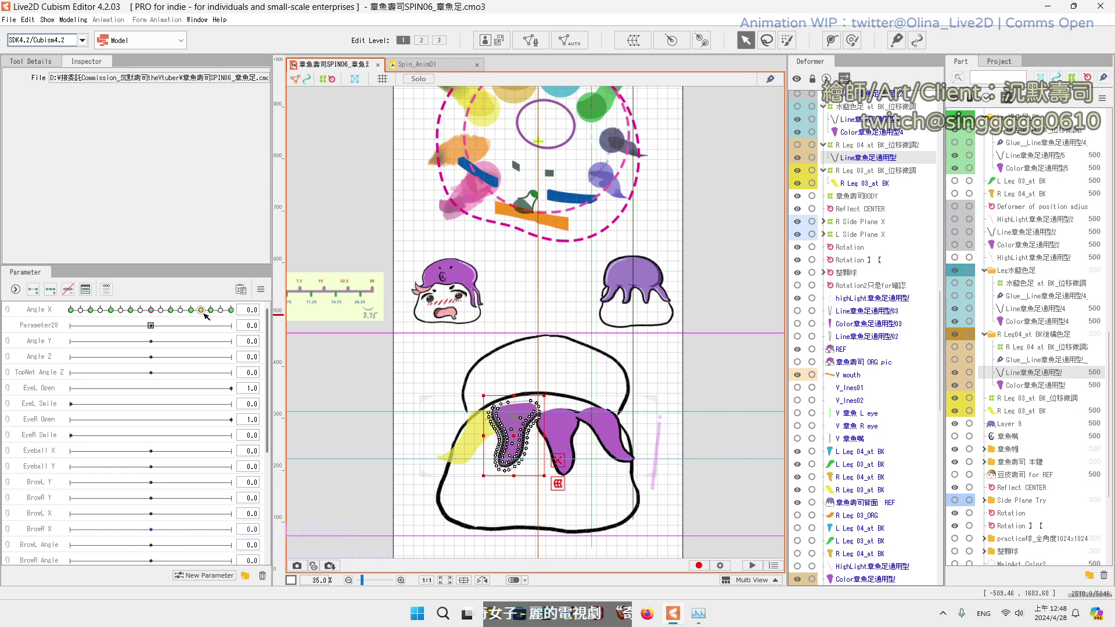
{"action": "mouse_move", "coordinate": [201, 317]}
Step: Show the guide meshes L Leg 02, L Leg 01, R Leg 02-222, R Leg 02-111, RR Leg 01 Mask, RR Leg 01-222 and RR Leg 01-333
{"action": "scroll", "coordinate": [981, 343], "scroll_direction": "up", "scroll_amount": 4}
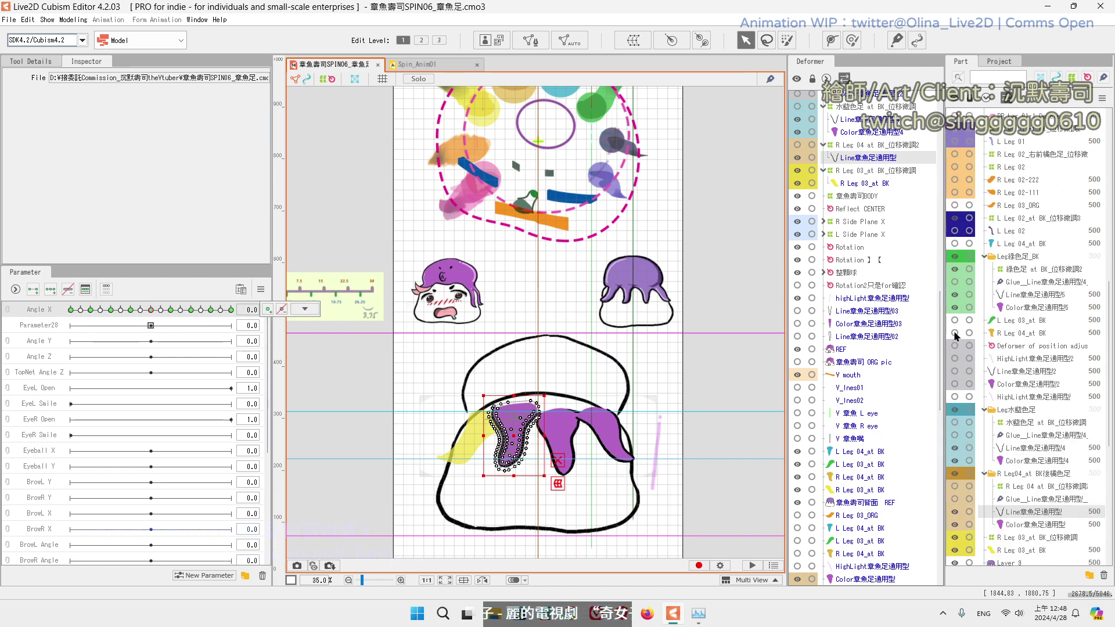
{"action": "left_click", "coordinate": [955, 231]}
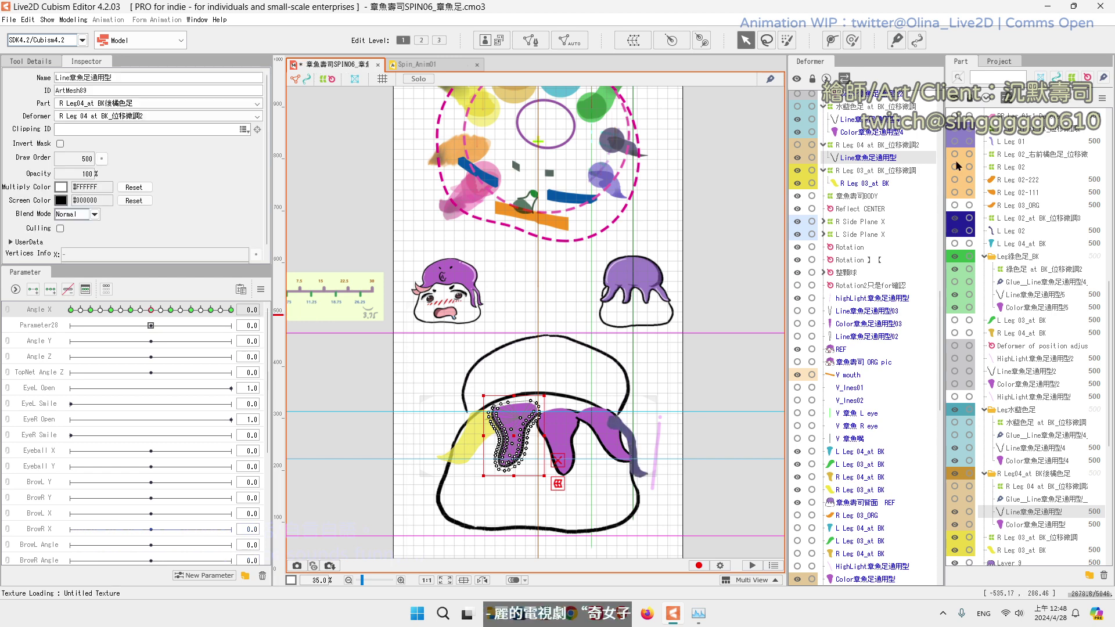
{"action": "left_click", "coordinate": [956, 142]}
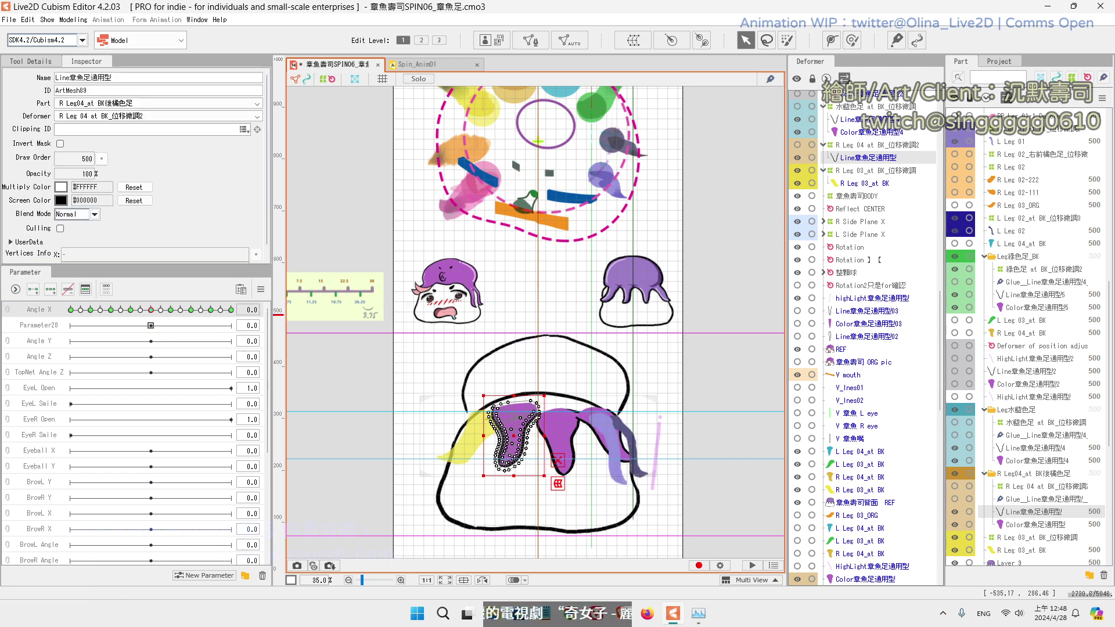
{"action": "key", "text": "super+space"}
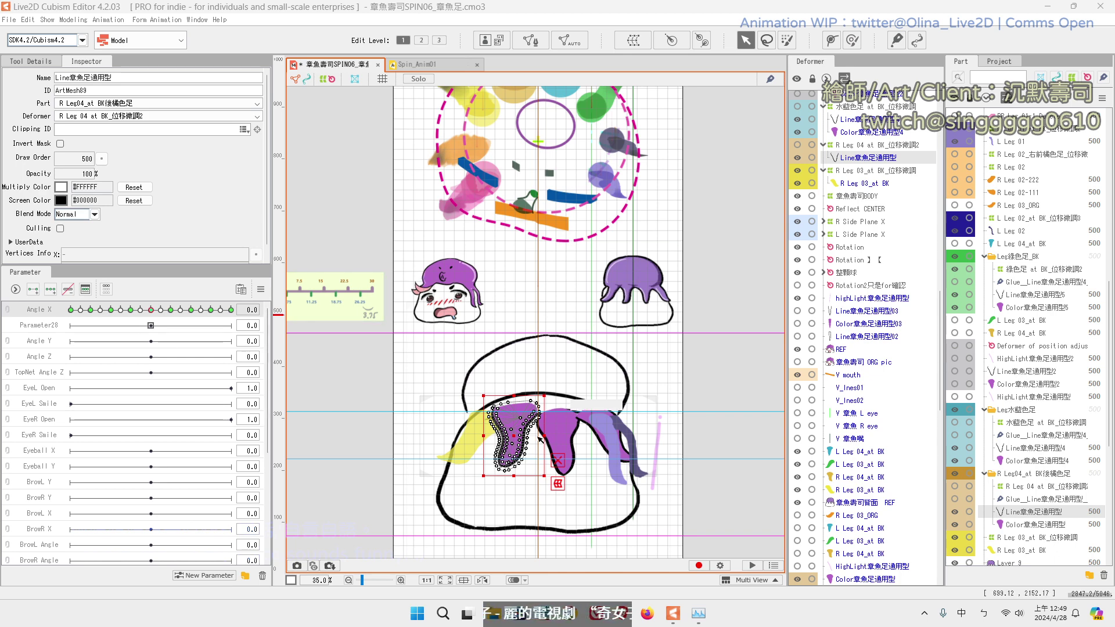
{"action": "scroll", "coordinate": [1018, 363], "scroll_direction": "up", "scroll_amount": 4}
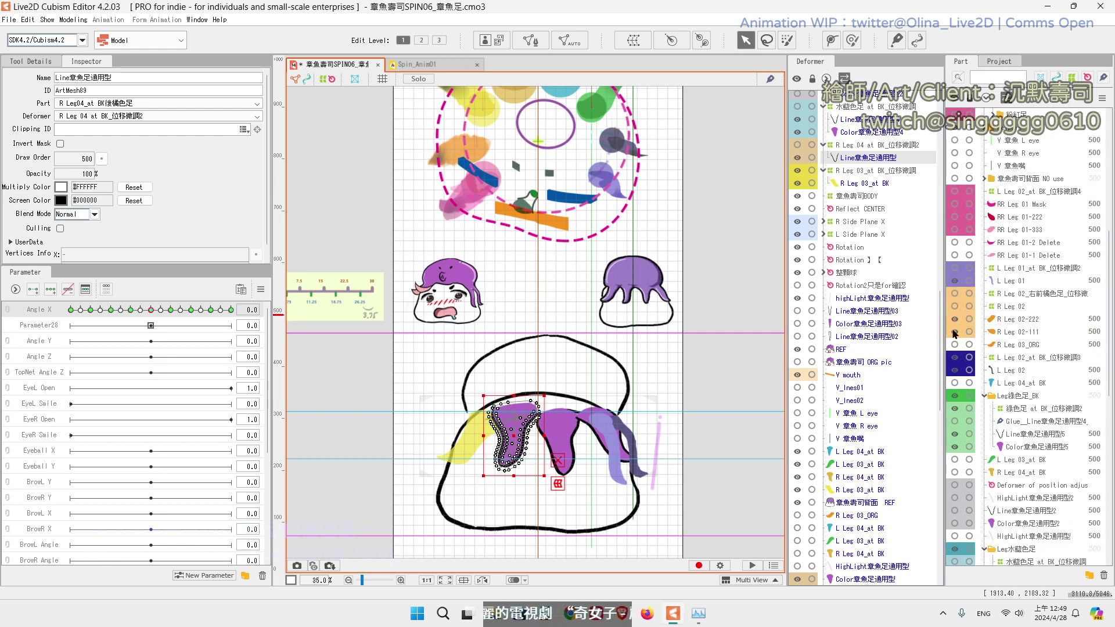
{"action": "left_click", "coordinate": [966, 324]}
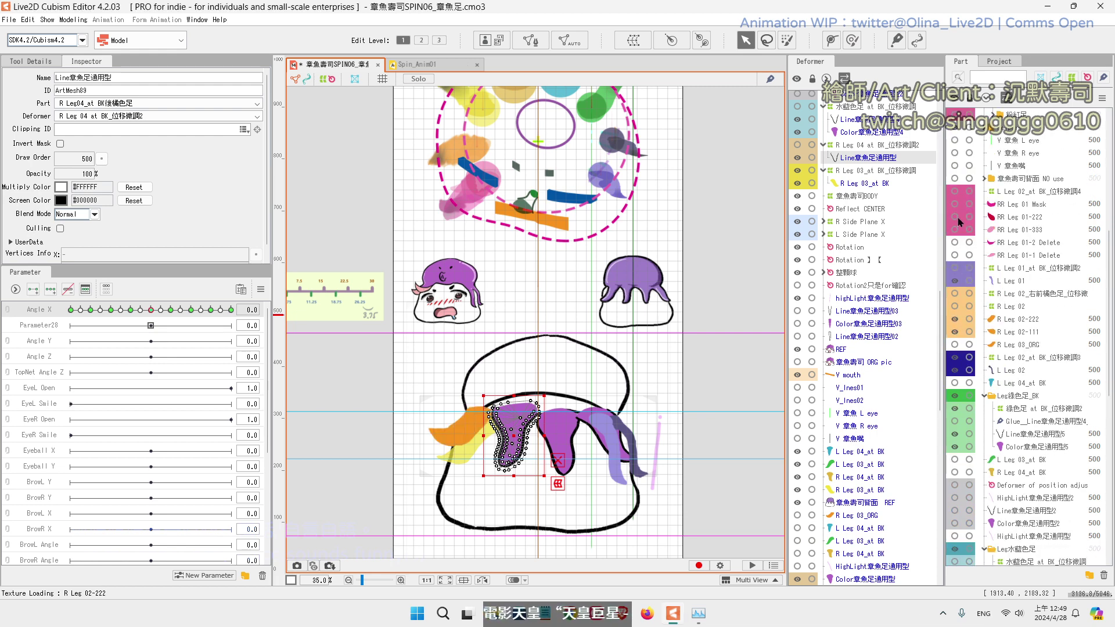
{"action": "left_click_drag", "start_coordinate": [953, 211], "coordinate": [958, 230]}
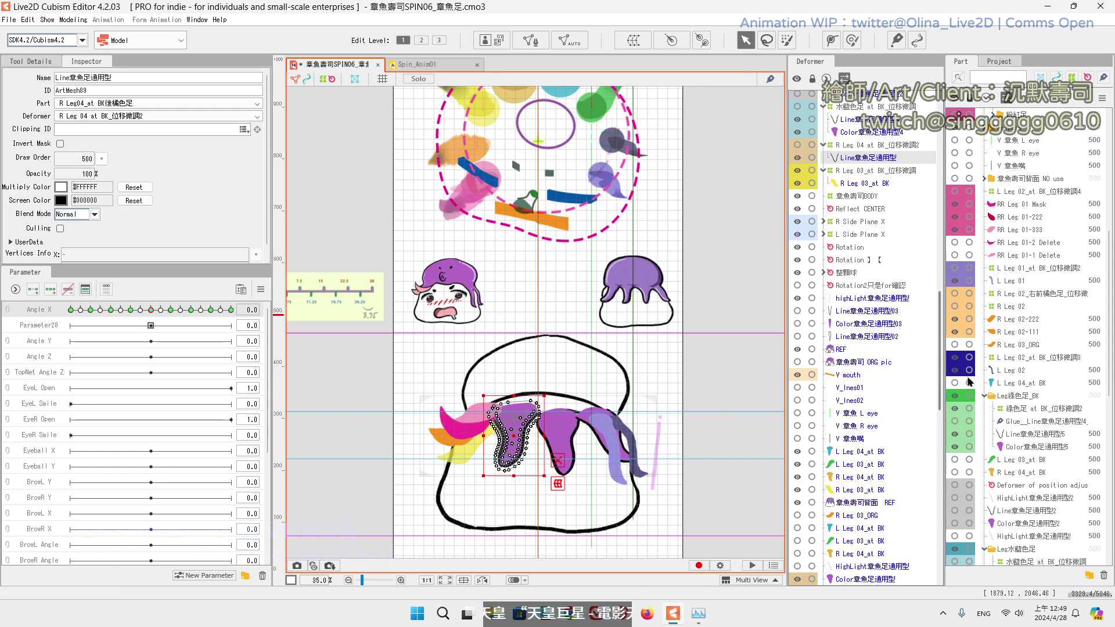
{"action": "scroll", "coordinate": [1010, 290], "scroll_direction": "down", "scroll_amount": 2}
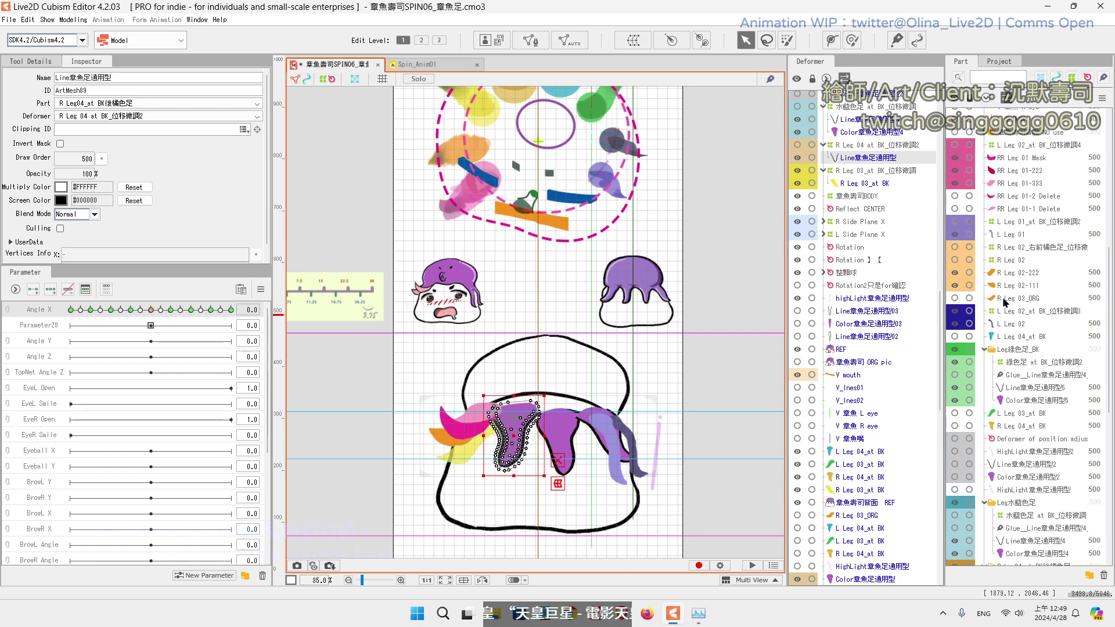
{"action": "left_click", "coordinate": [731, 281]}
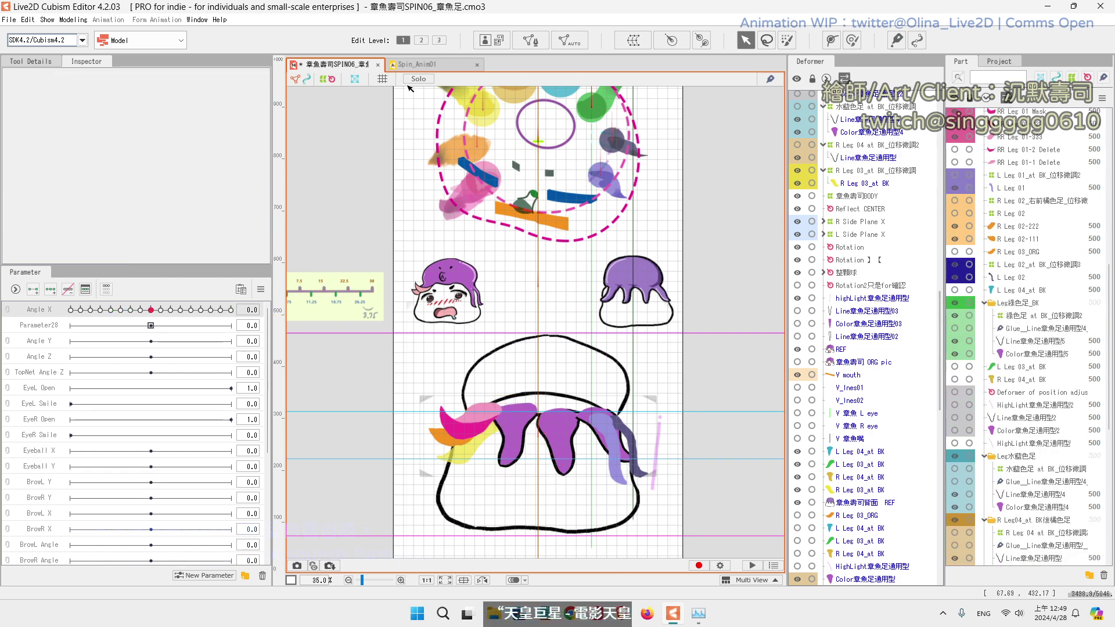
Step: Play the Spin_Anim01 animation to check the rotating legs up close, and return it to the first frame
{"action": "left_click", "coordinate": [427, 65]}
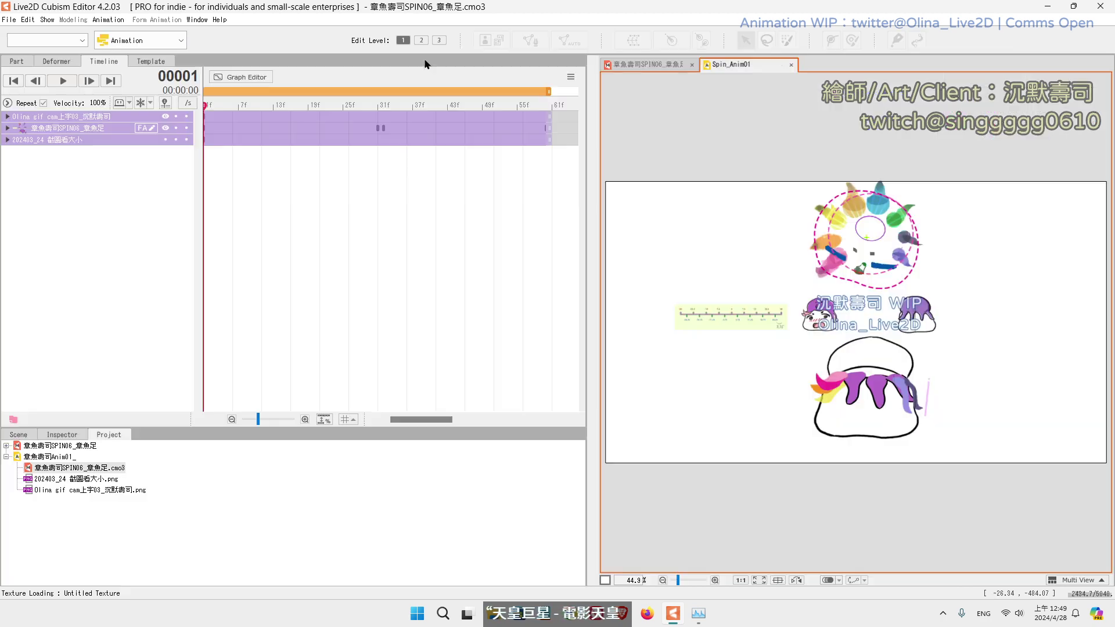
{"action": "left_click", "coordinate": [63, 82]}
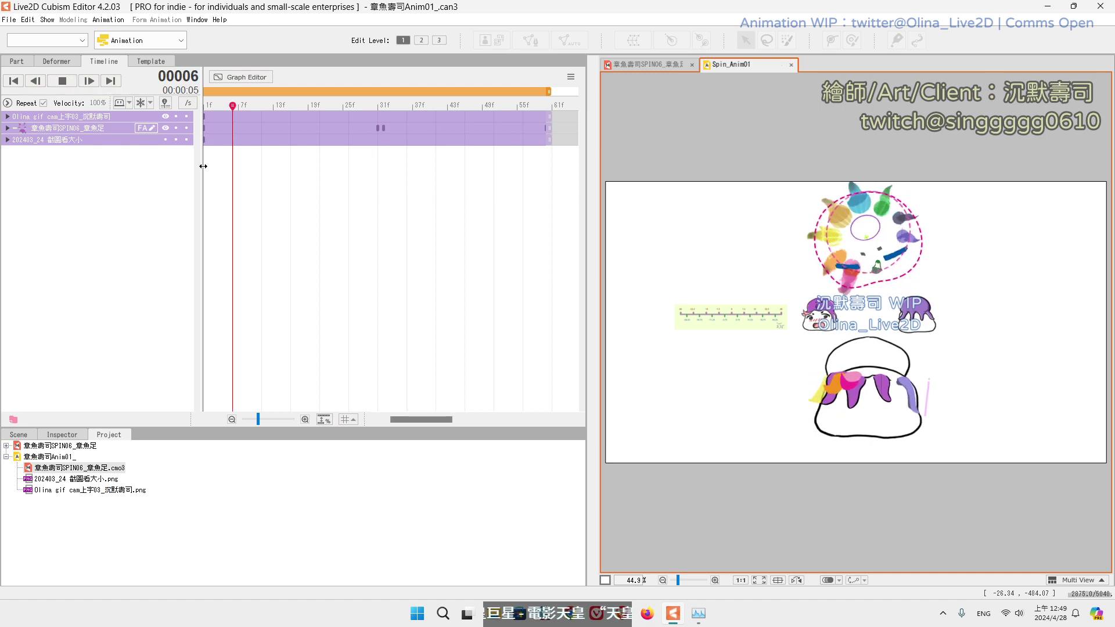
{"action": "scroll", "coordinate": [945, 410], "scroll_direction": "up", "scroll_amount": 2}
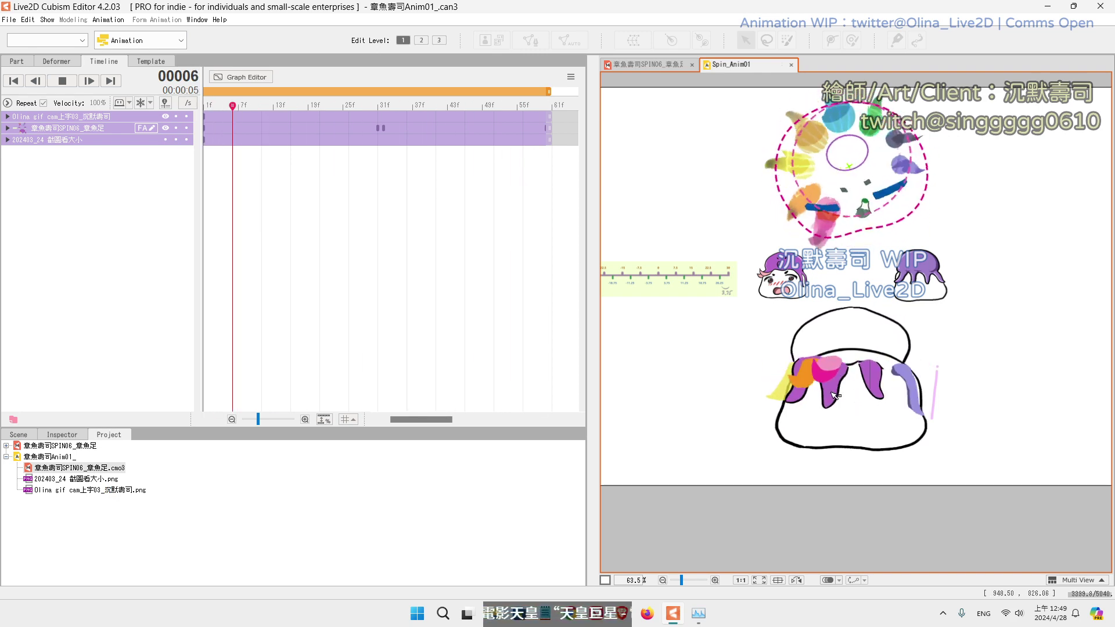
{"action": "scroll", "coordinate": [868, 392], "scroll_direction": "up", "scroll_amount": 2}
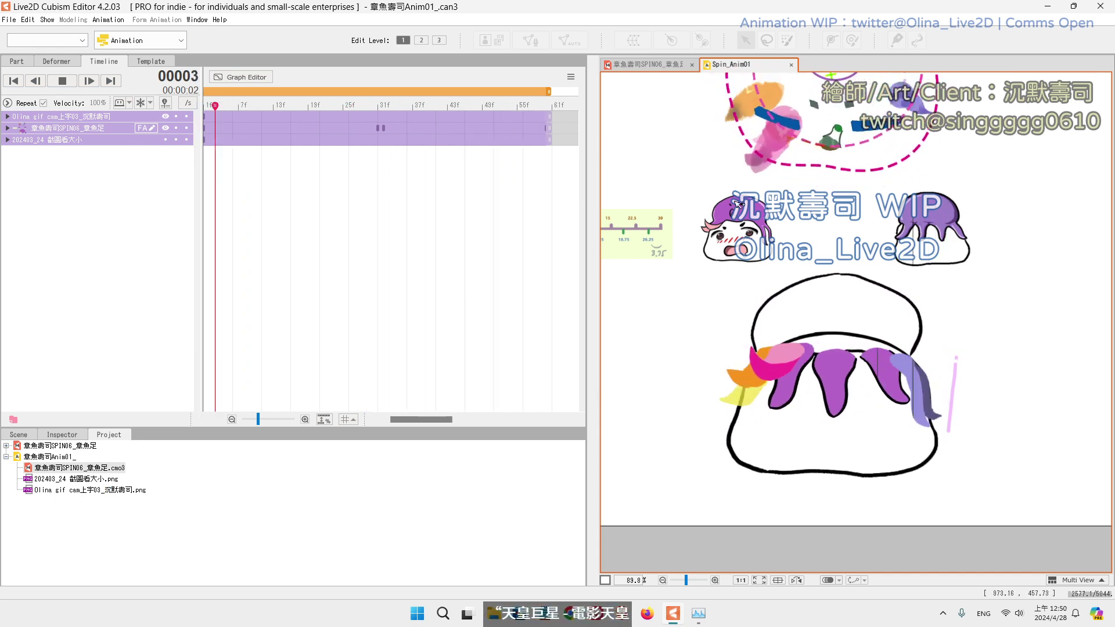
{"action": "left_click", "coordinate": [15, 83]}
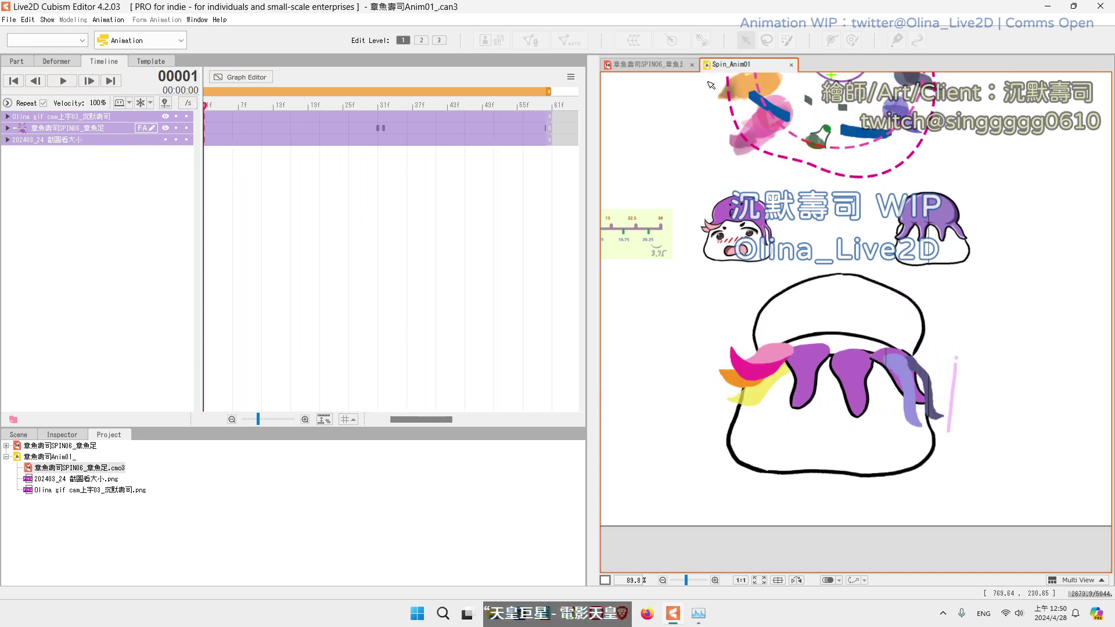
Step: Return to the octopus model and overlay the reference picture 章魚壽司 ORG pic on the front view
{"action": "left_click", "coordinate": [665, 65]}
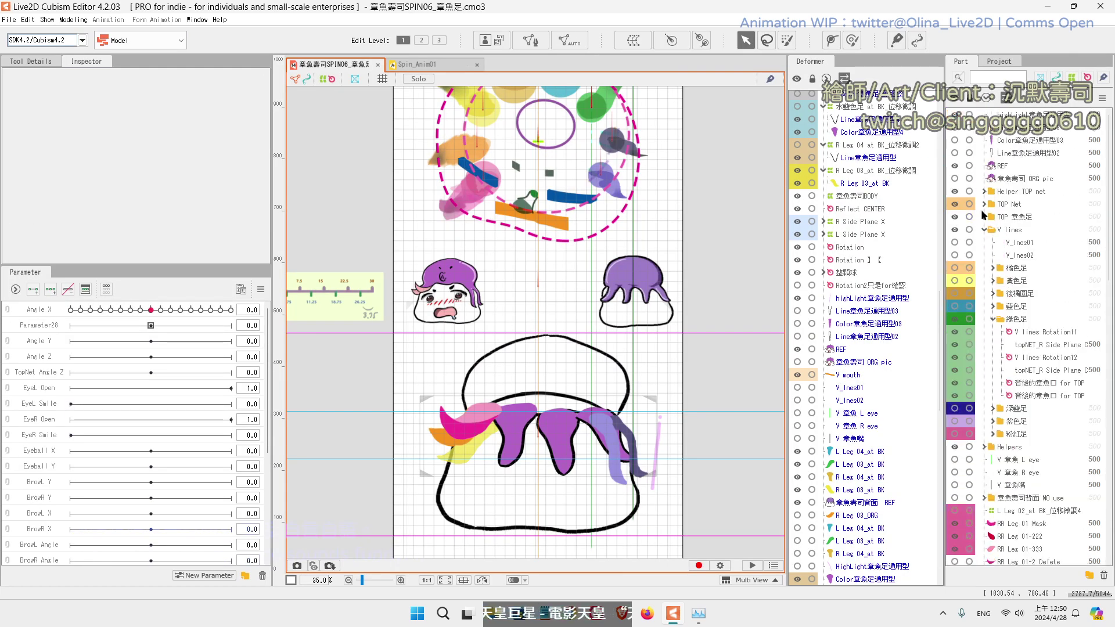
{"action": "scroll", "coordinate": [642, 410], "scroll_direction": "up", "scroll_amount": 2}
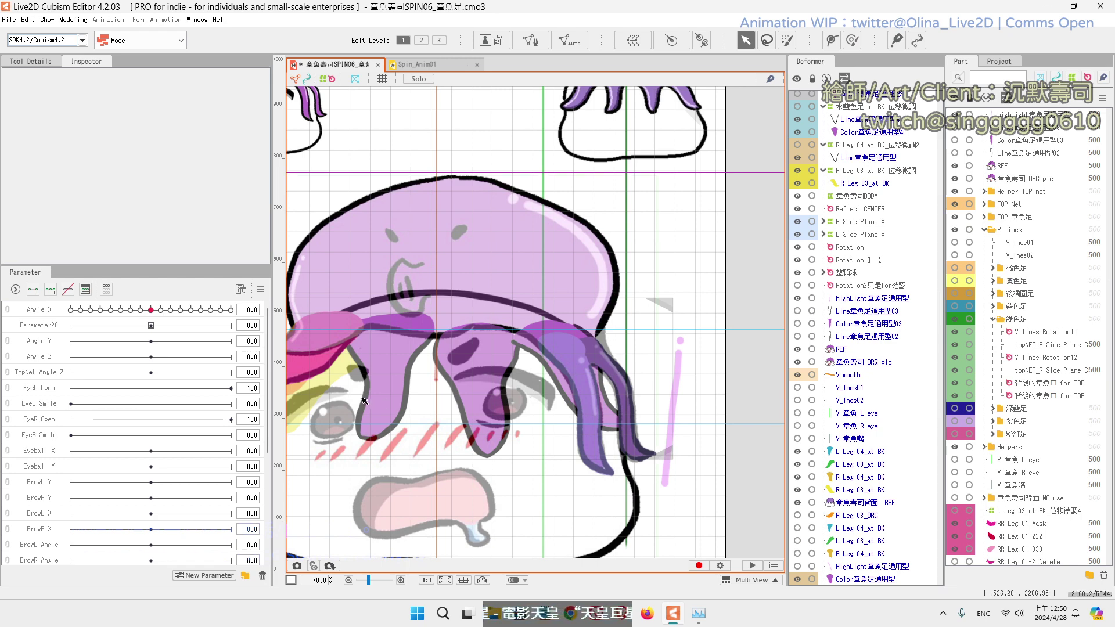
{"action": "scroll", "coordinate": [364, 401], "scroll_direction": "down", "scroll_amount": 1}
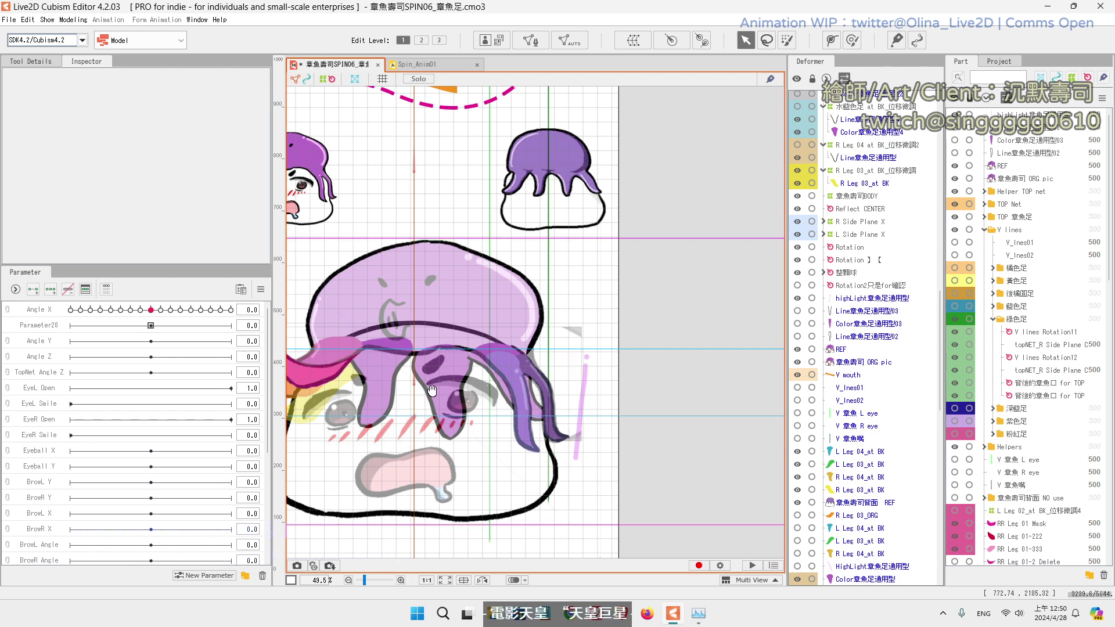
{"action": "left_click_drag", "start_coordinate": [448, 393], "coordinate": [545, 400]}
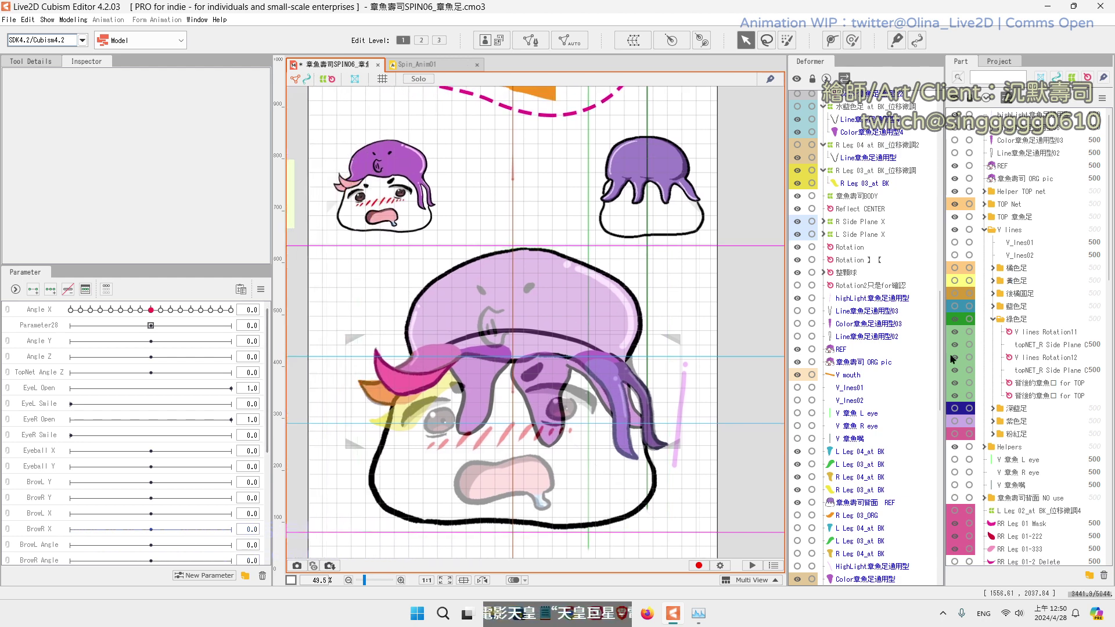
Step: Turn Angle X to about -11.3 and examine the pink RR Leg 01-333 mesh up close against the reference picture
{"action": "left_click_drag", "start_coordinate": [151, 310], "coordinate": [120, 323]}
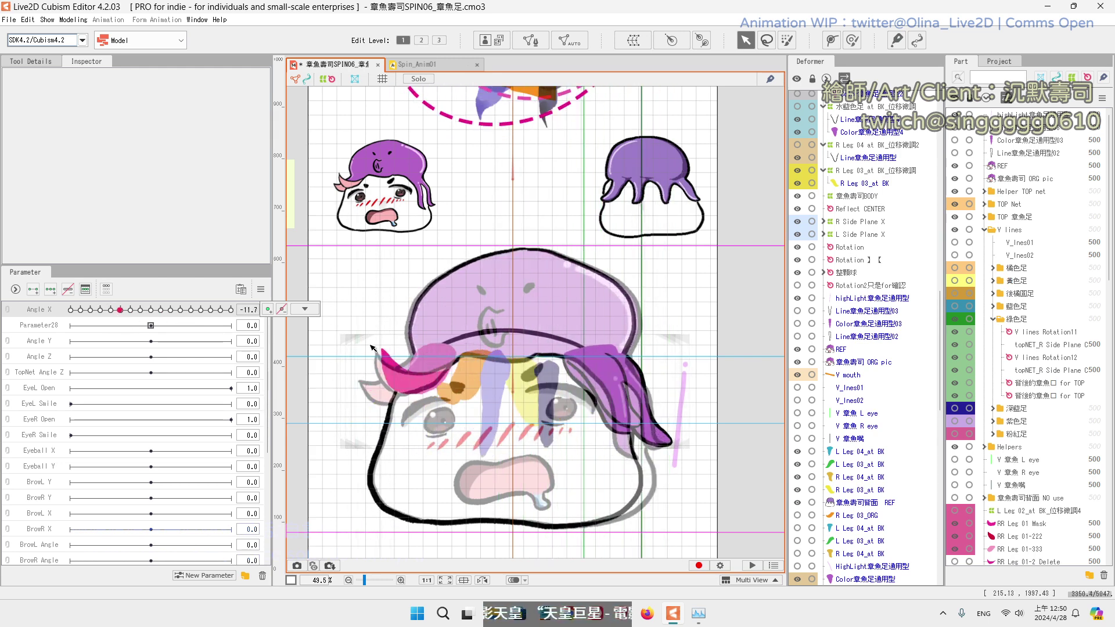
{"action": "left_click", "coordinate": [121, 311]}
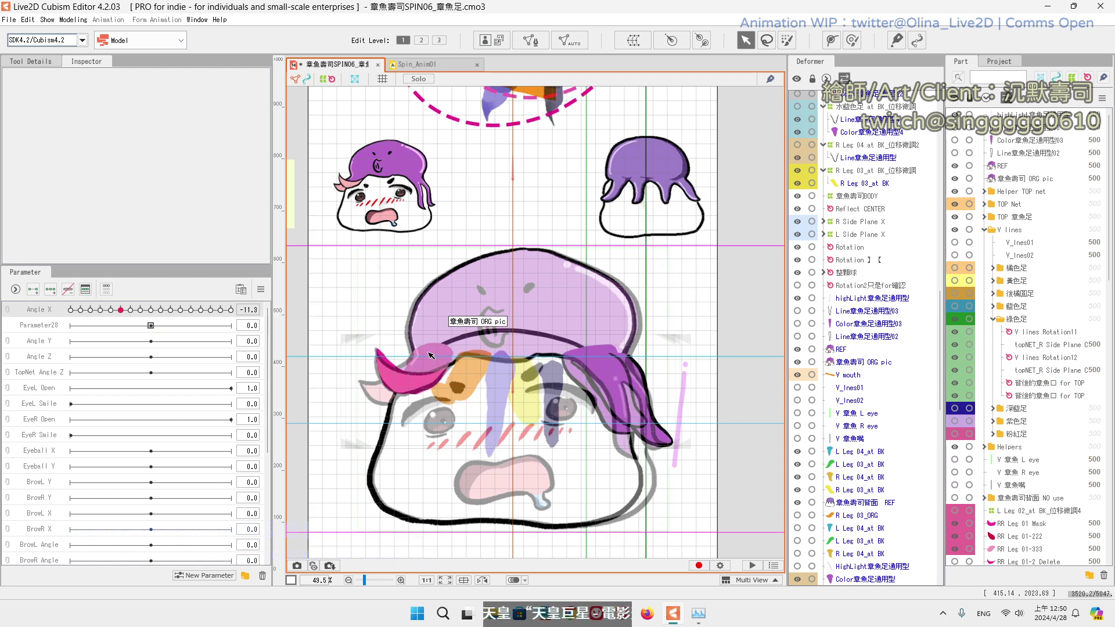
{"action": "left_click", "coordinate": [430, 356]}
{"action": "scroll", "coordinate": [1033, 437], "scroll_direction": "down", "scroll_amount": 6}
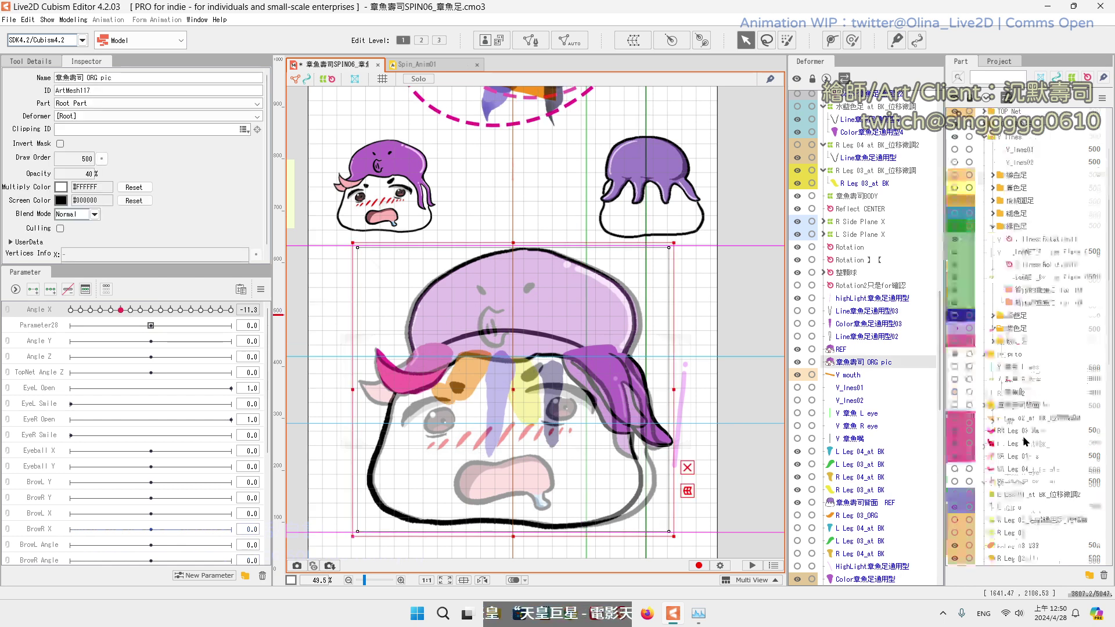
{"action": "left_click", "coordinate": [1013, 317]}
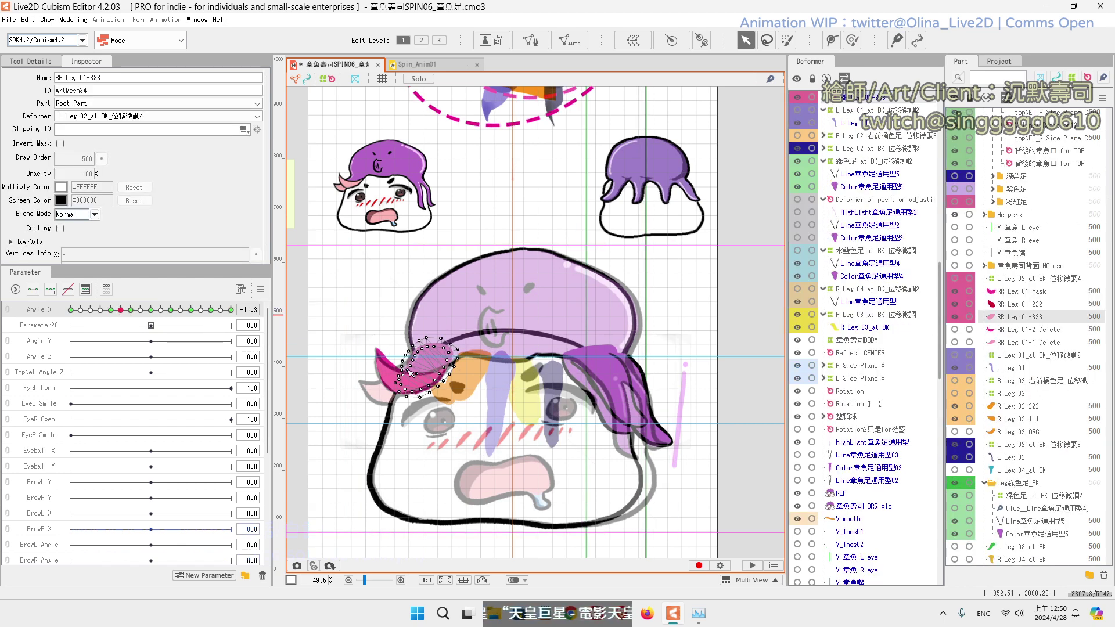
{"action": "scroll", "coordinate": [407, 372], "scroll_direction": "up", "scroll_amount": 5}
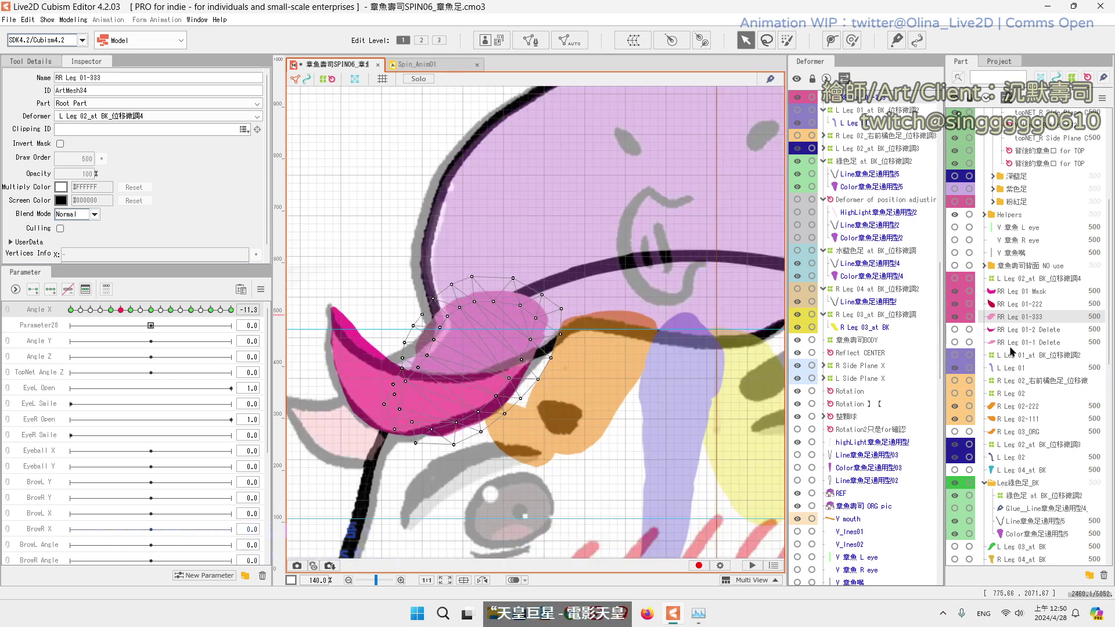
Step: Inspect the RR Leg 01-222, RR Leg 01-1 Delete and R Leg 03_ORG meshes against the reference picture
{"action": "left_click", "coordinate": [1013, 304]}
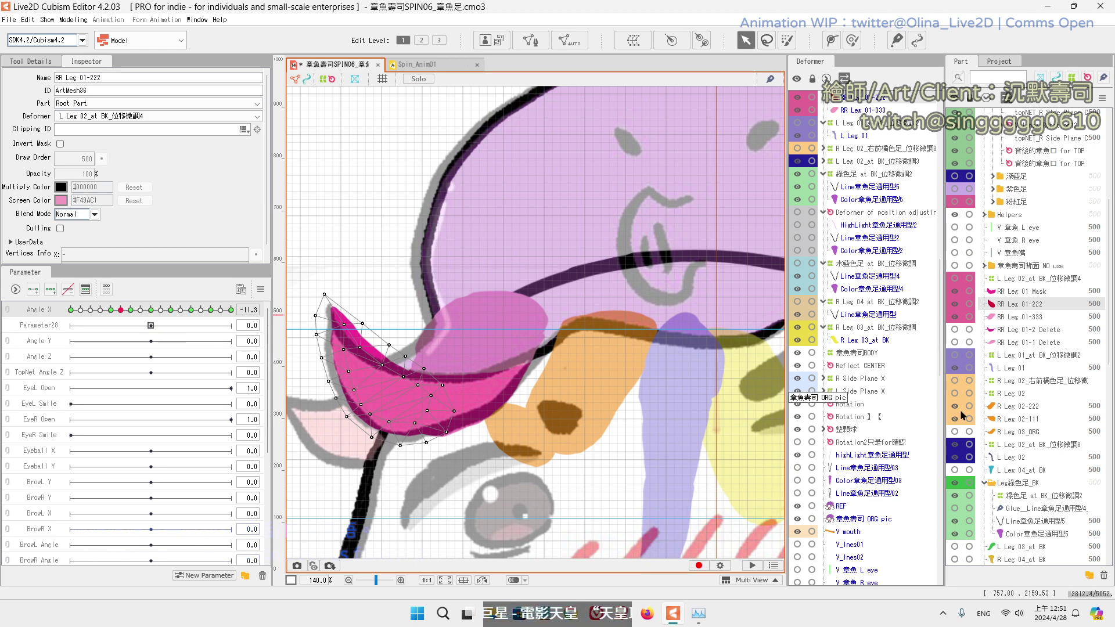
{"action": "left_click", "coordinate": [1013, 343]}
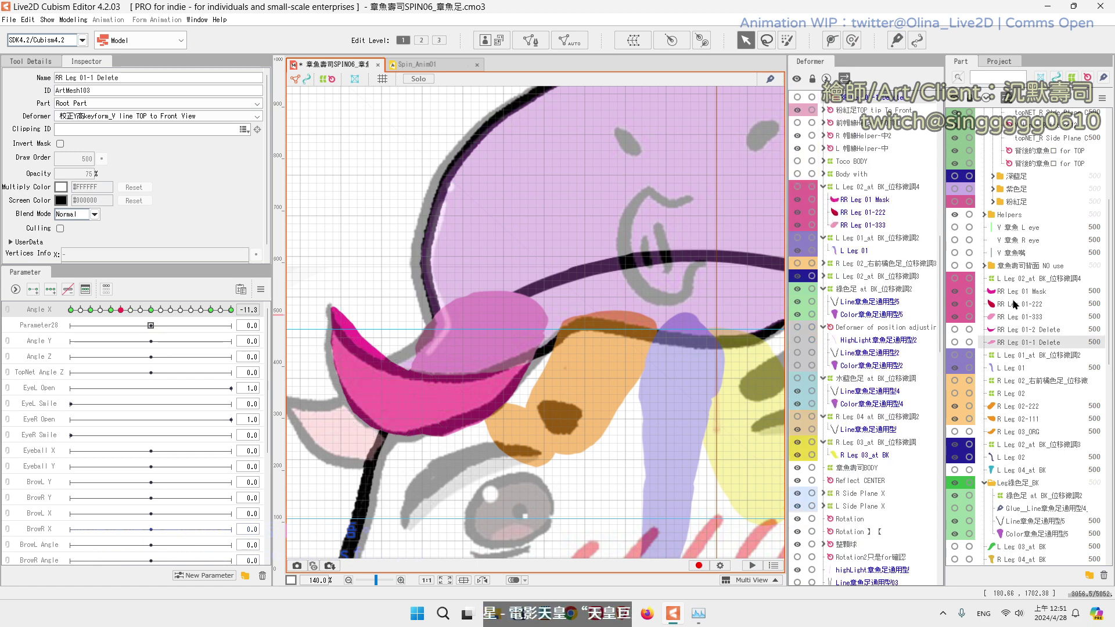
{"action": "left_click", "coordinate": [998, 432]}
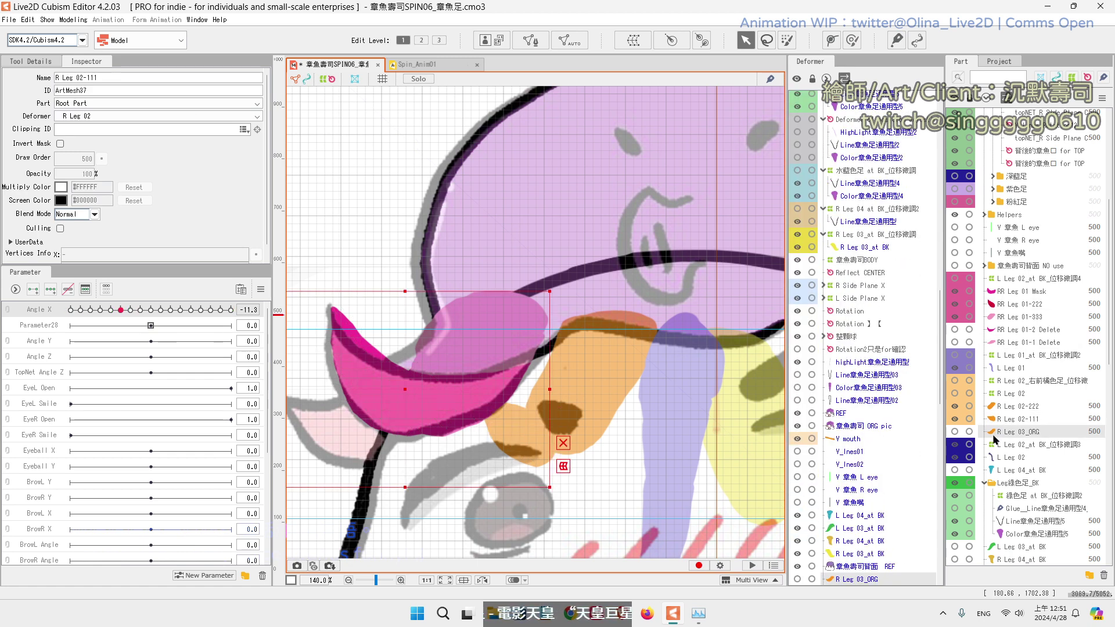
{"action": "scroll", "coordinate": [1000, 430], "scroll_direction": "down", "scroll_amount": 3}
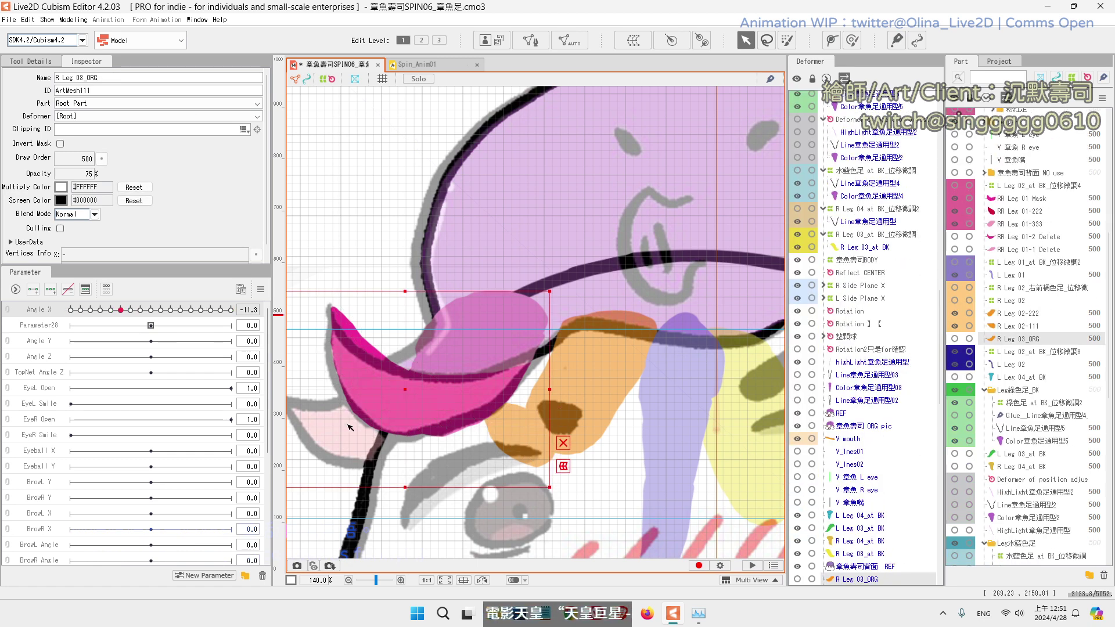
{"action": "scroll", "coordinate": [559, 314], "scroll_direction": "down", "scroll_amount": 3}
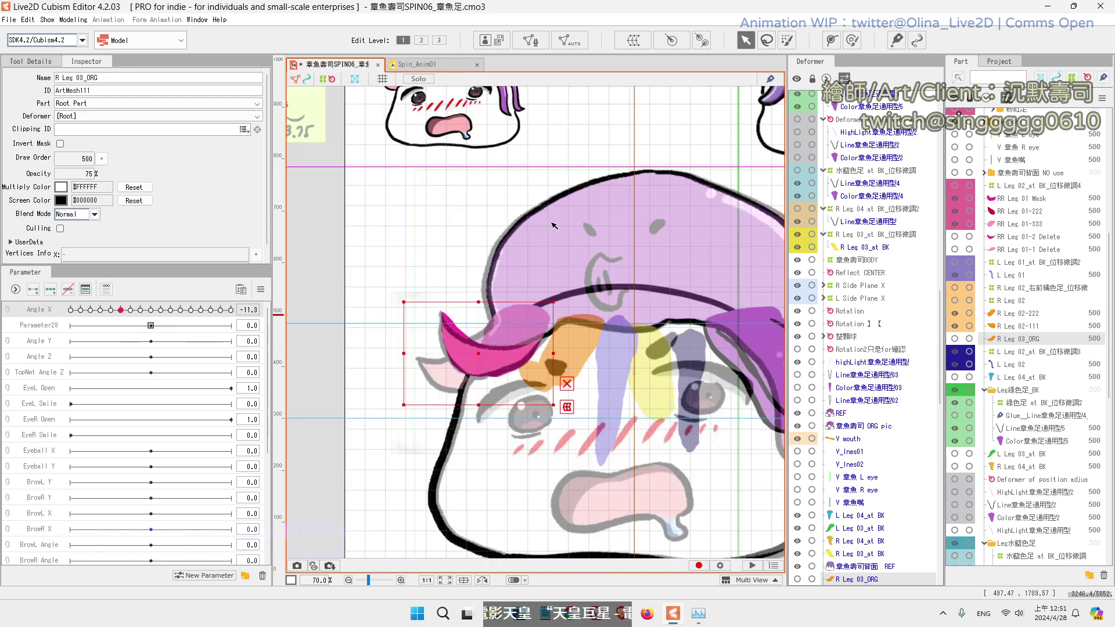
Step: Check the top-view leg diagram, then with Angle X back at 0 inspect the orange R Leg 02-111 mesh
{"action": "left_click_drag", "start_coordinate": [539, 233], "coordinate": [593, 153]}
{"action": "left_click_drag", "start_coordinate": [592, 326], "coordinate": [497, 565]}
{"action": "mouse_move", "coordinate": [335, 446]}
{"action": "left_mouse_down"}
{"action": "mouse_move", "coordinate": [334, 493]}
{"action": "mouse_move", "coordinate": [344, 441]}
{"action": "left_mouse_up"}
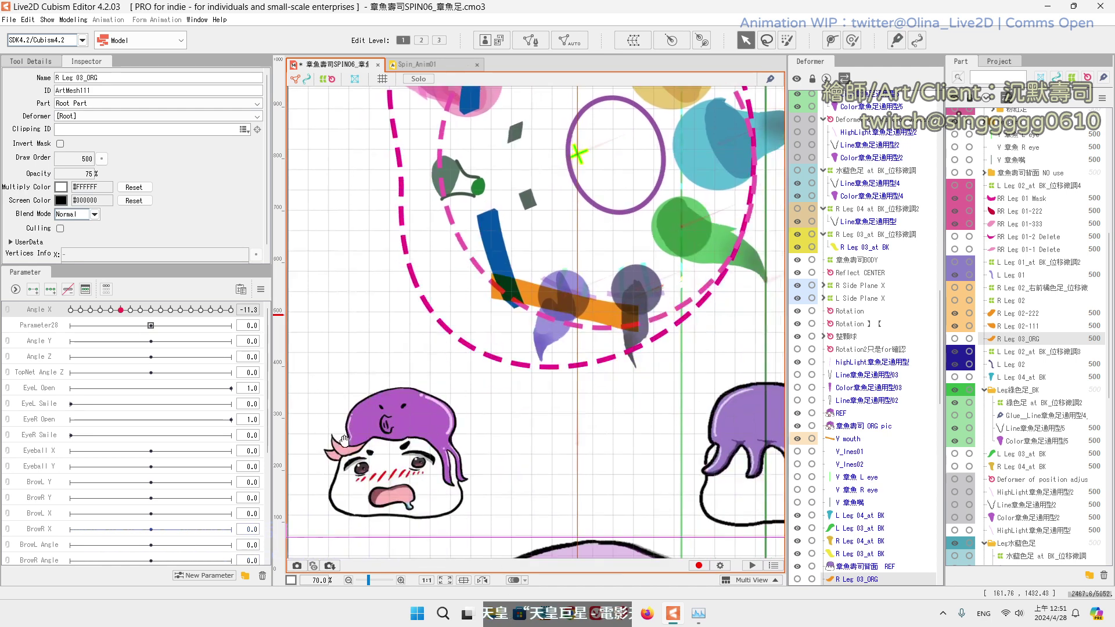
{"action": "left_click", "coordinate": [150, 309]}
{"action": "left_click_drag", "start_coordinate": [585, 428], "coordinate": [658, 141]}
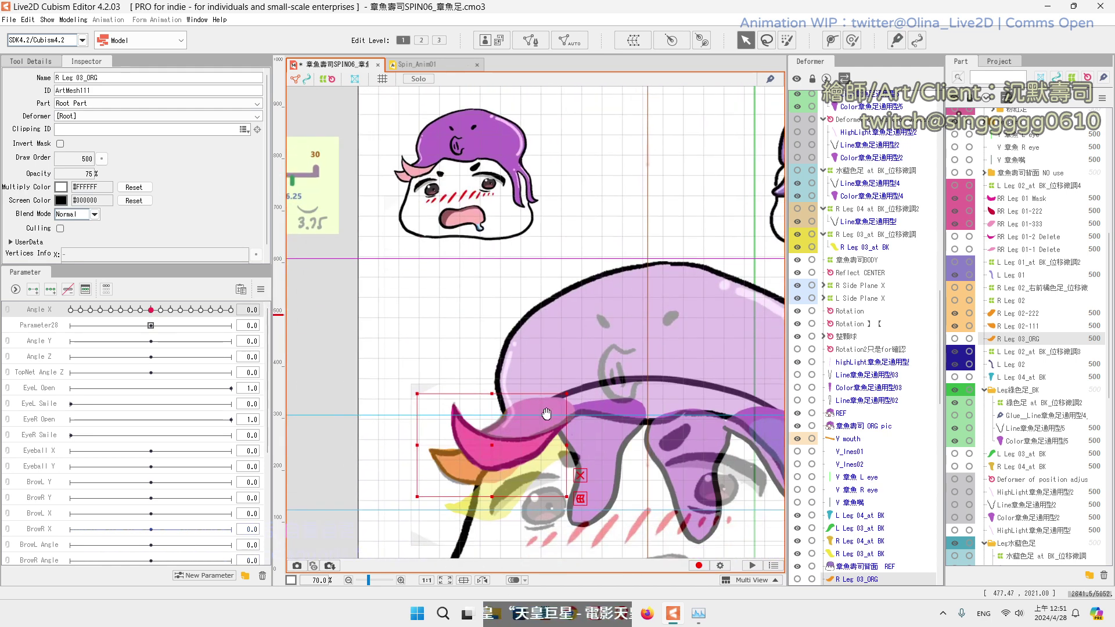
{"action": "left_click", "coordinate": [1011, 327]}
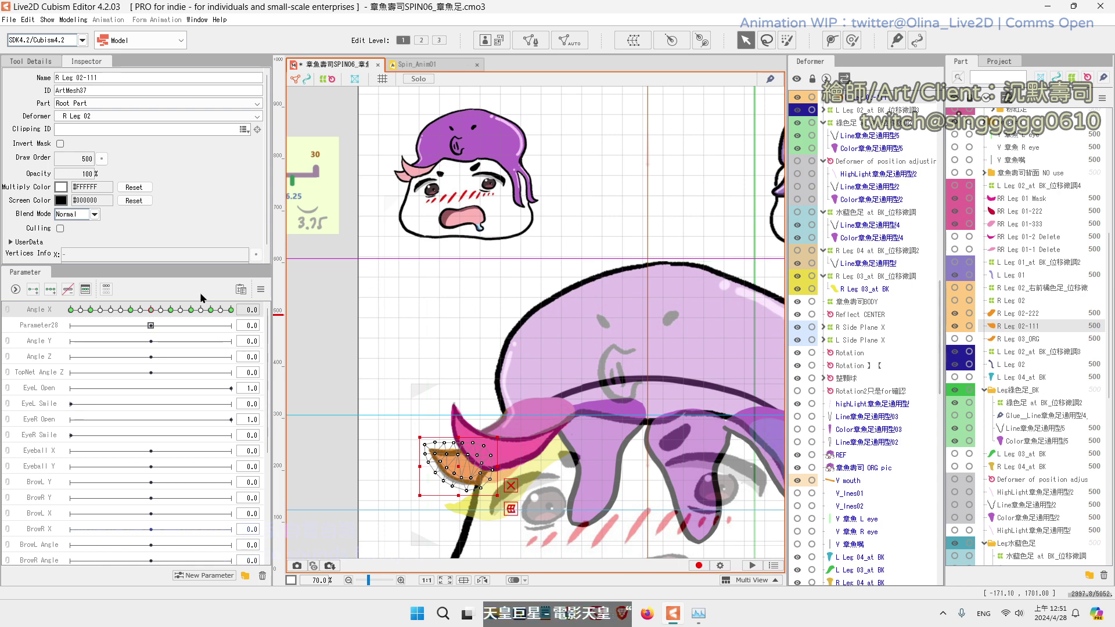
Step: Play Spin_Anim01 with the reference picture overlaid to compare the legs, and return it to the first frame
{"action": "left_click", "coordinate": [451, 67]}
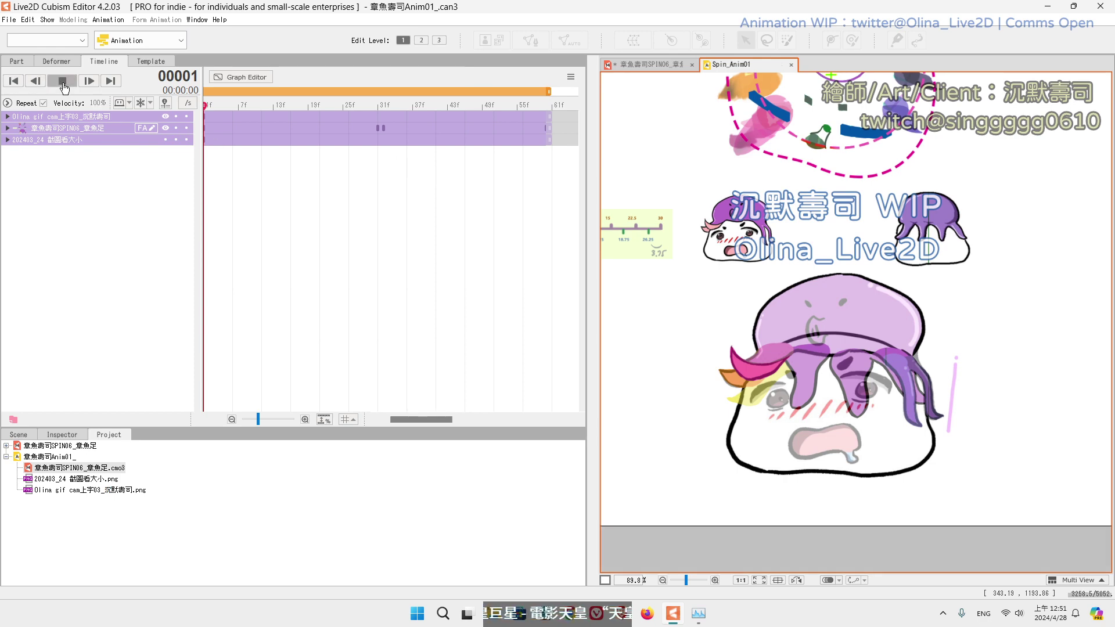
{"action": "left_click", "coordinate": [63, 80]}
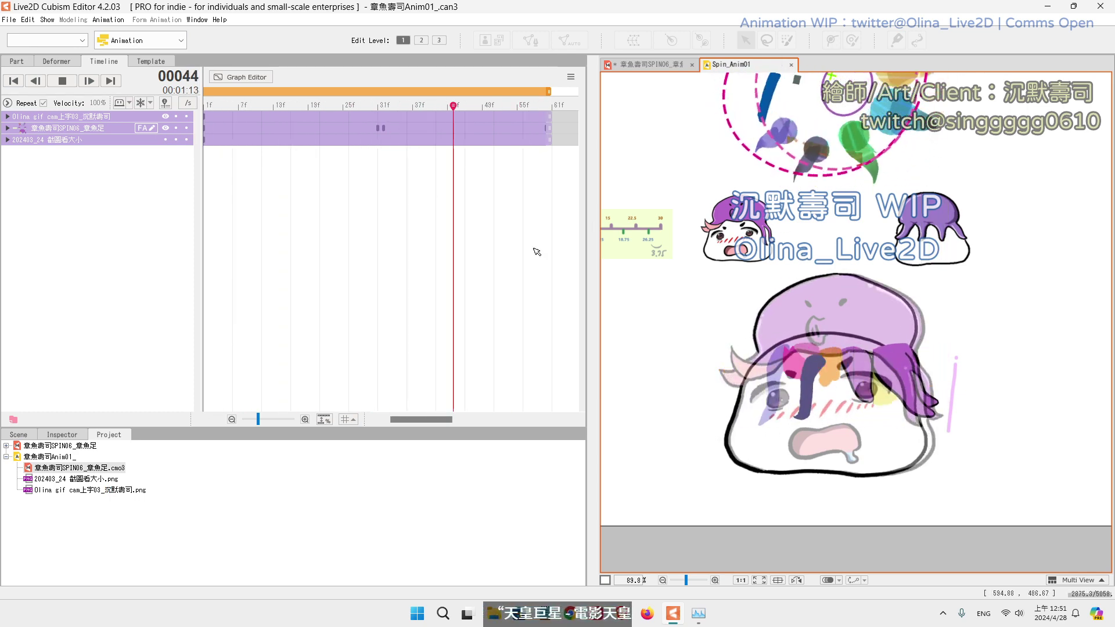
{"action": "left_click", "coordinate": [13, 81]}
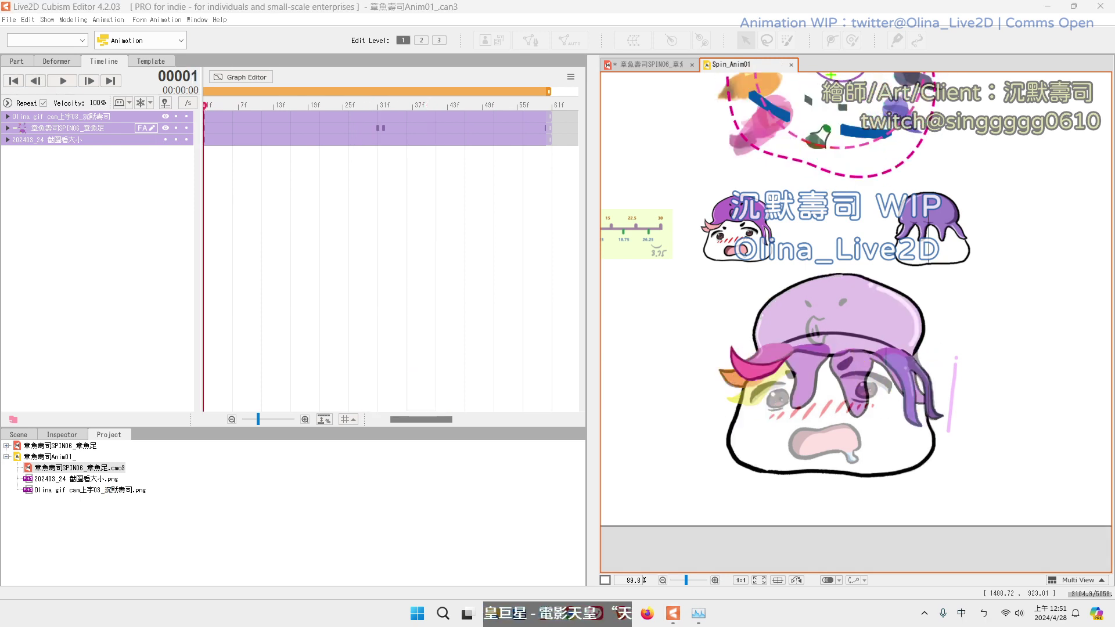
{"action": "key", "text": "super+space"}
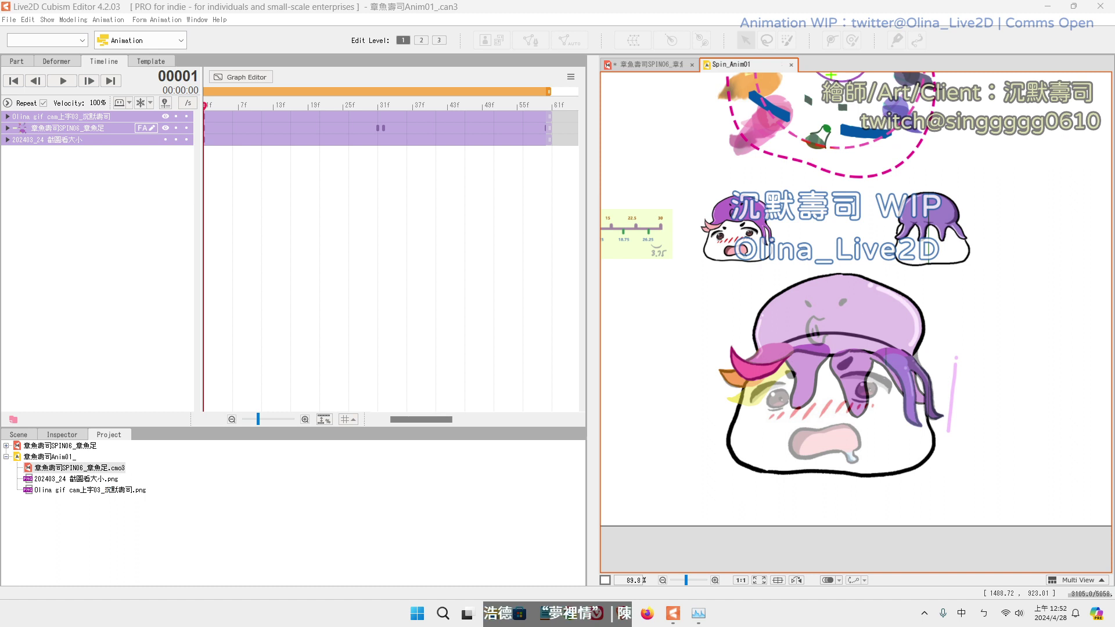
{"action": "key", "text": "alt+shift"}
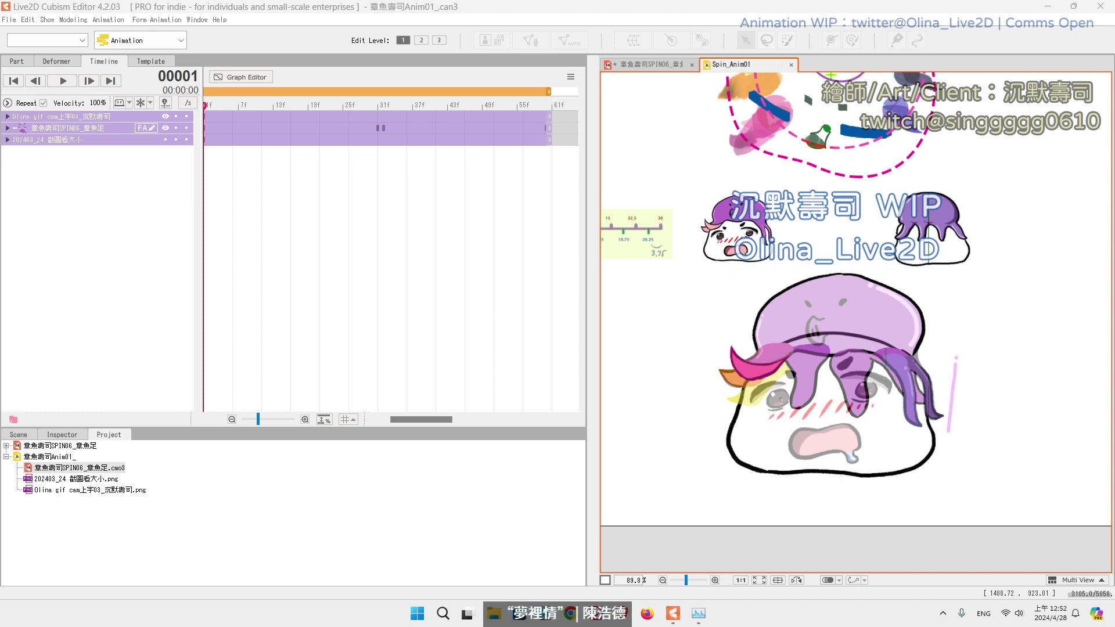
{"action": "key", "text": "super+space"}
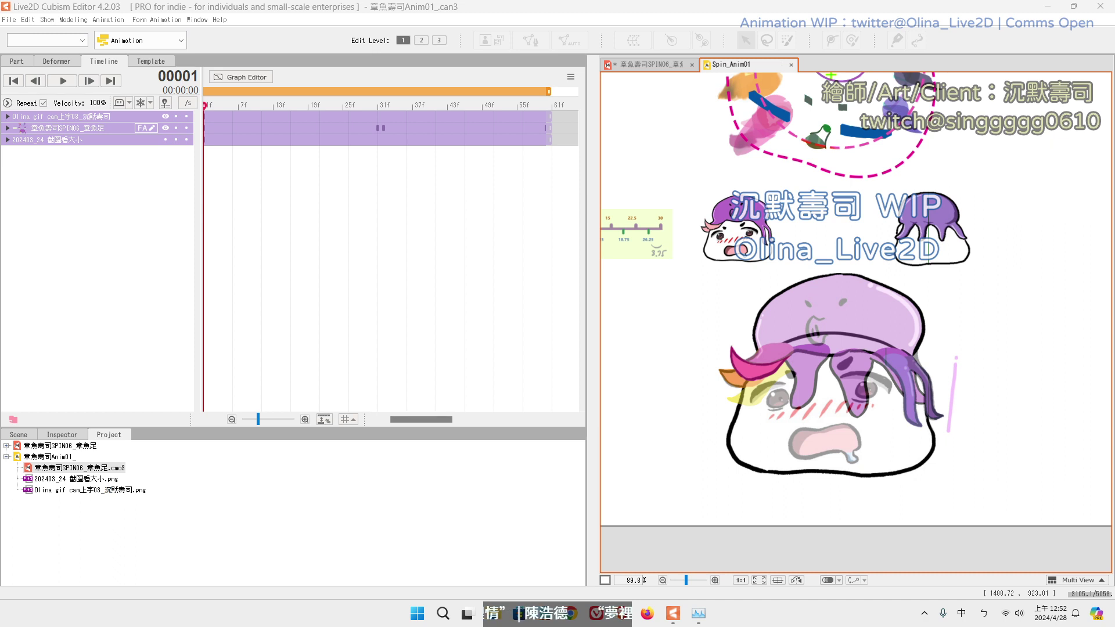
{"action": "key", "text": "alt+shift"}
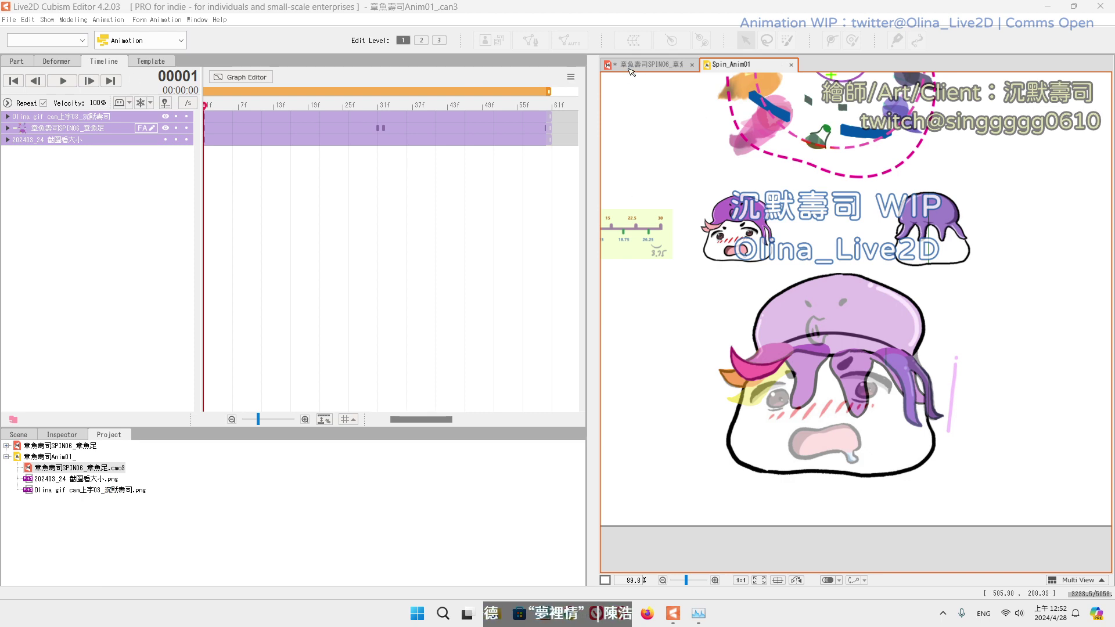
Step: Return to the octopus model 章魚壽司SPIN06_章魚足 and save it
{"action": "left_click", "coordinate": [645, 65]}
{"action": "left_click", "coordinate": [261, 290]}
{"action": "key", "text": "Escape"}
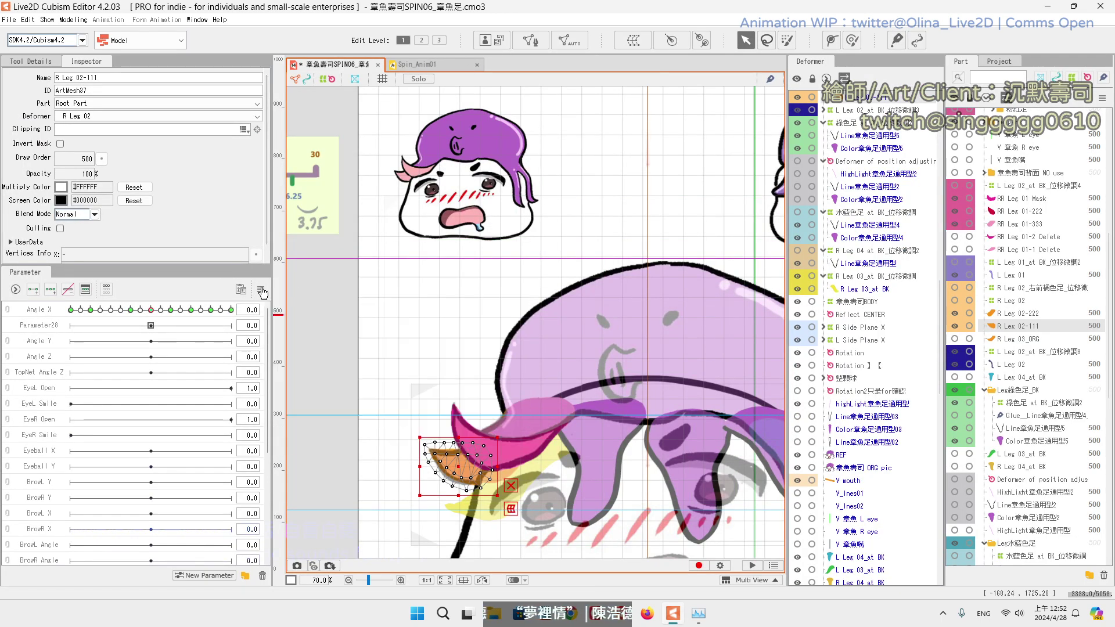
{"action": "left_click", "coordinate": [9, 19]}
{"action": "left_click", "coordinate": [41, 120]}
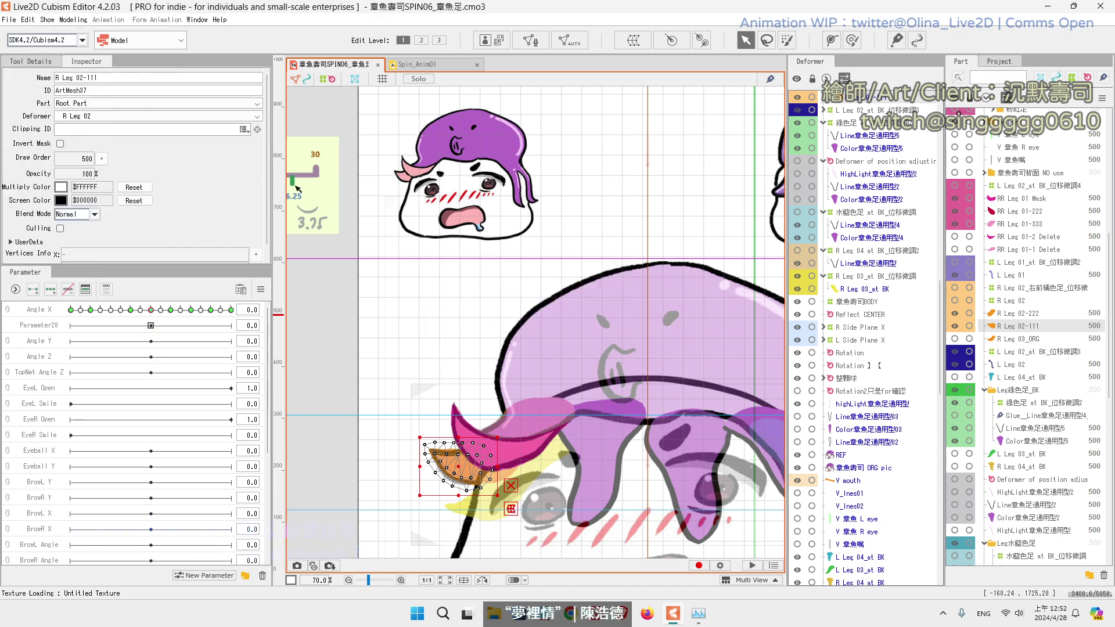
Step: Show the Spin_Anim01 scene, check the running processes' memory use in Task Manager, and minimize Task Manager
{"action": "left_click", "coordinate": [430, 66]}
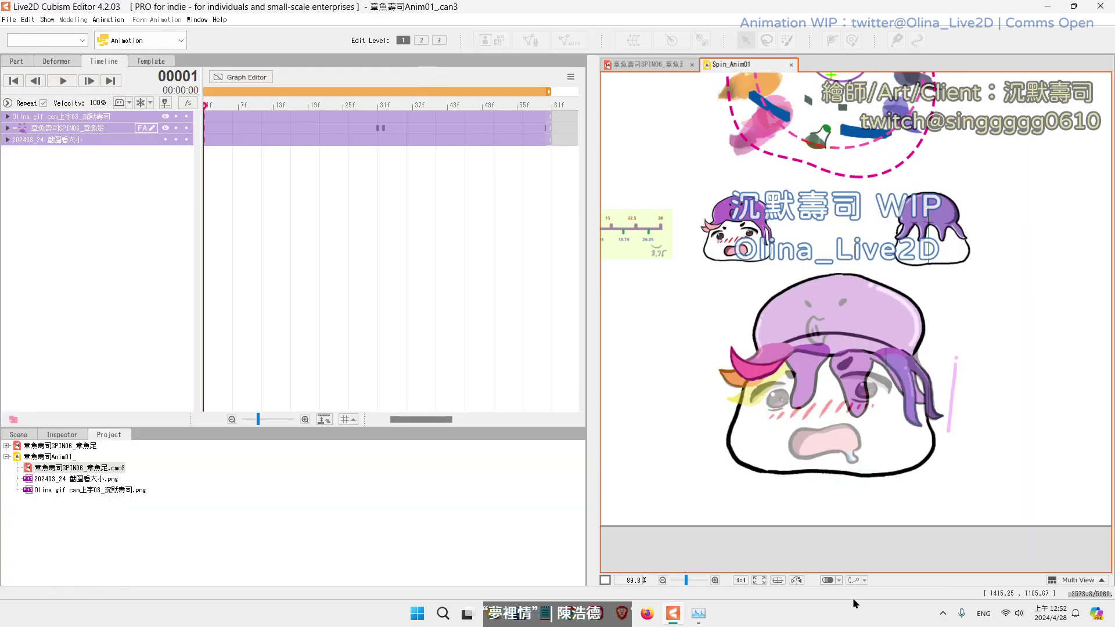
{"action": "right_click", "coordinate": [810, 614]}
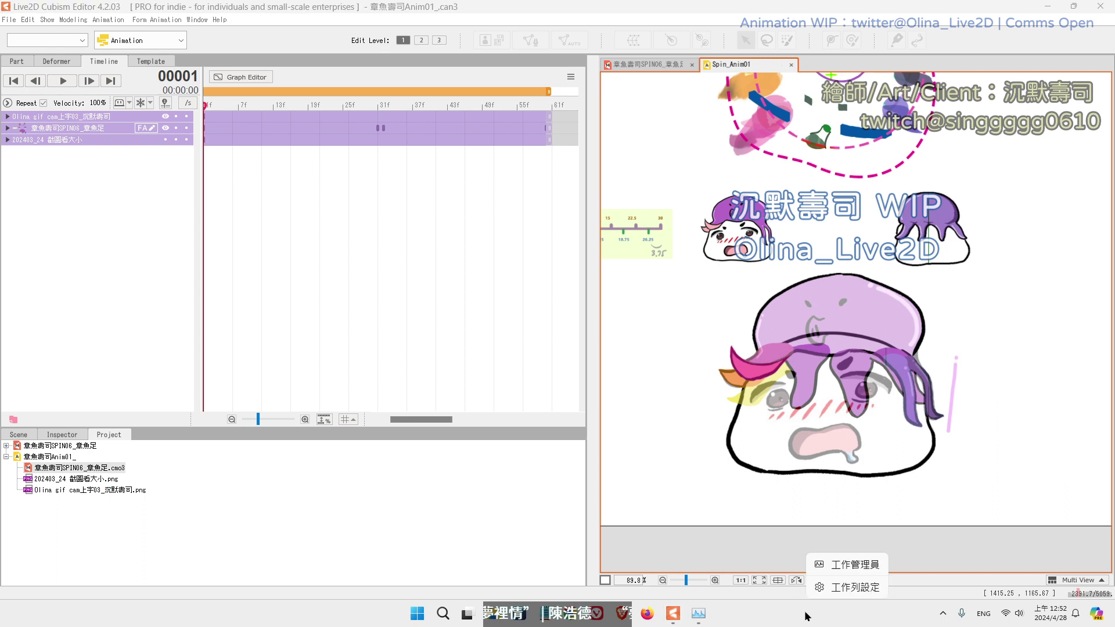
{"action": "left_click", "coordinate": [830, 565]}
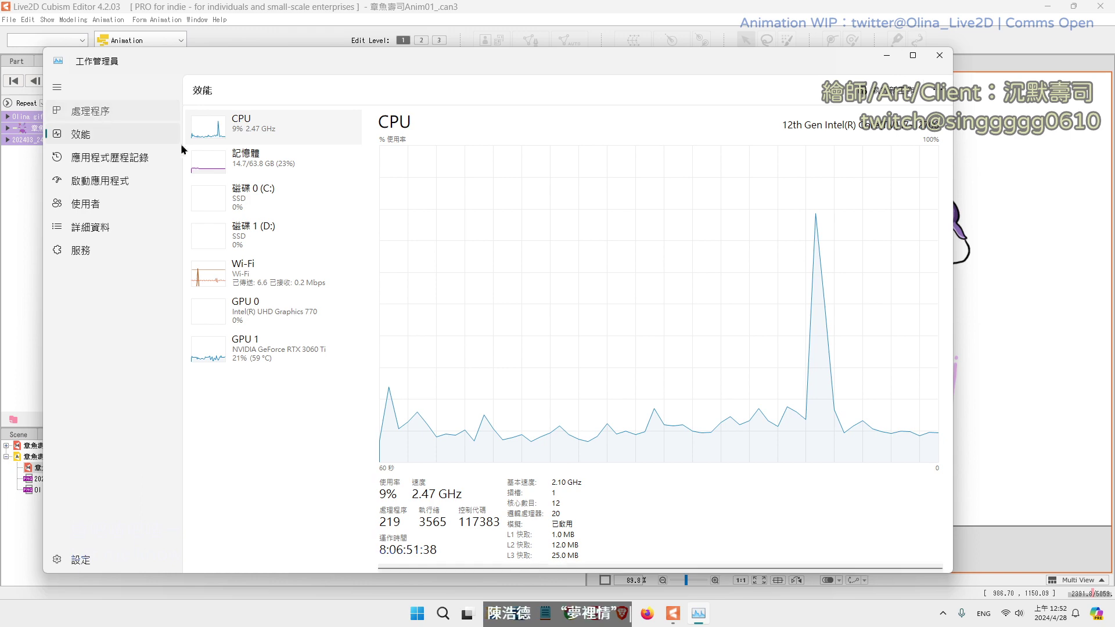
{"action": "left_click", "coordinate": [104, 111]}
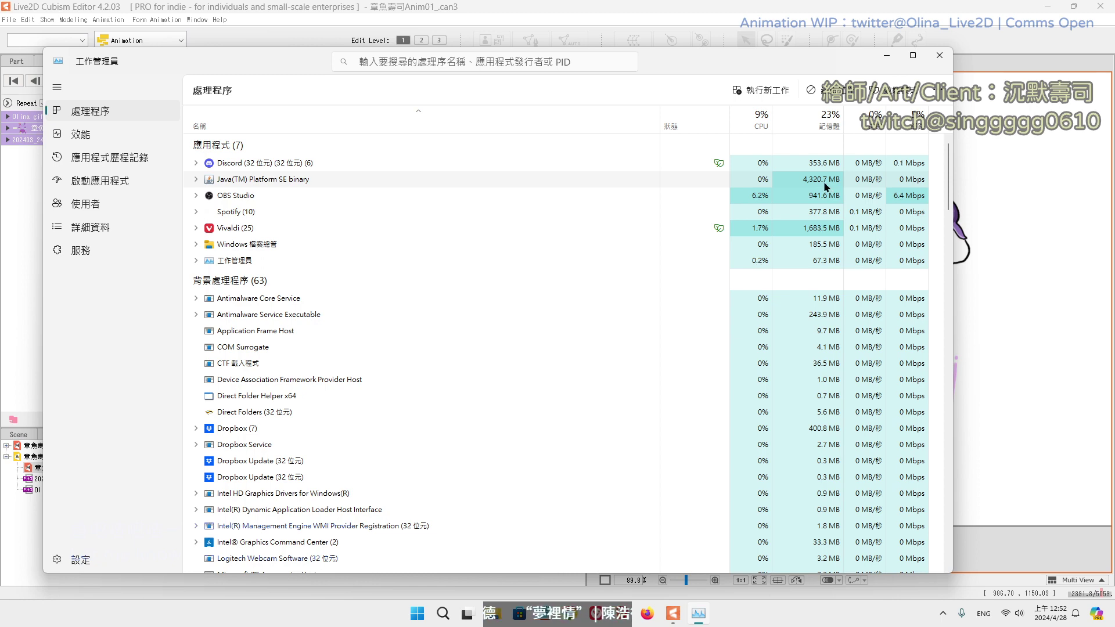
{"action": "left_click", "coordinate": [886, 55]}
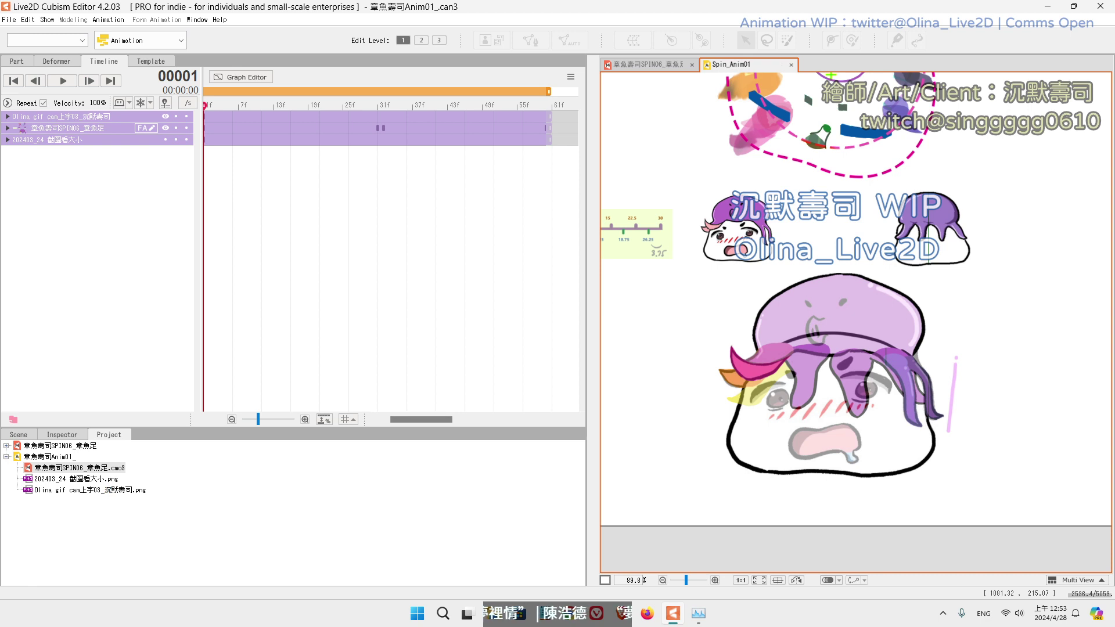
{"action": "key", "text": "alt+Tab"}
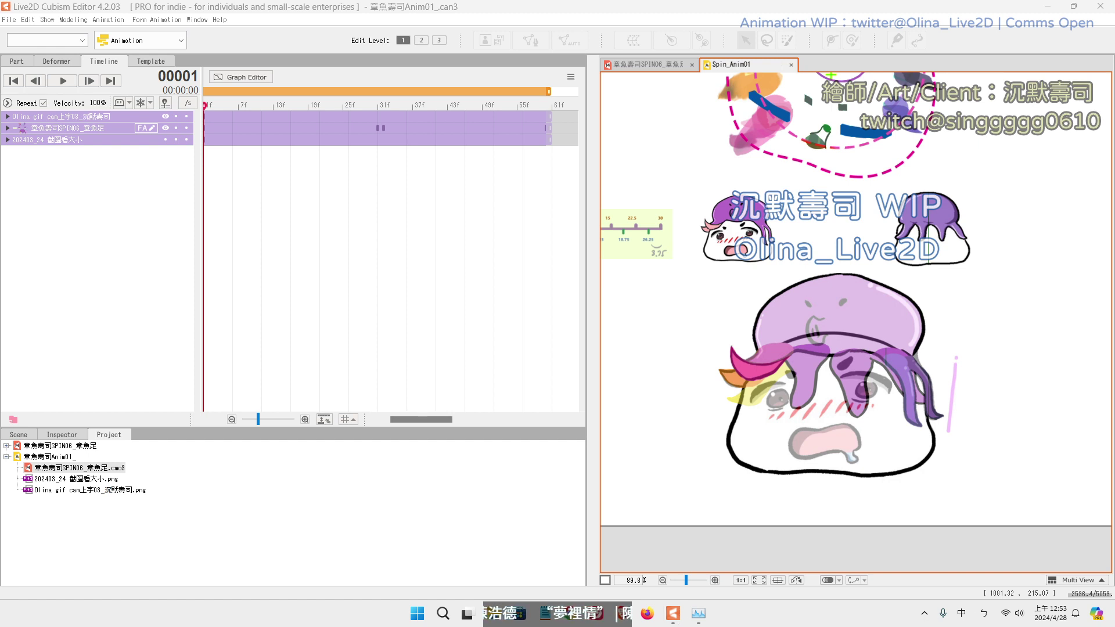
{"action": "key", "text": "shift"}
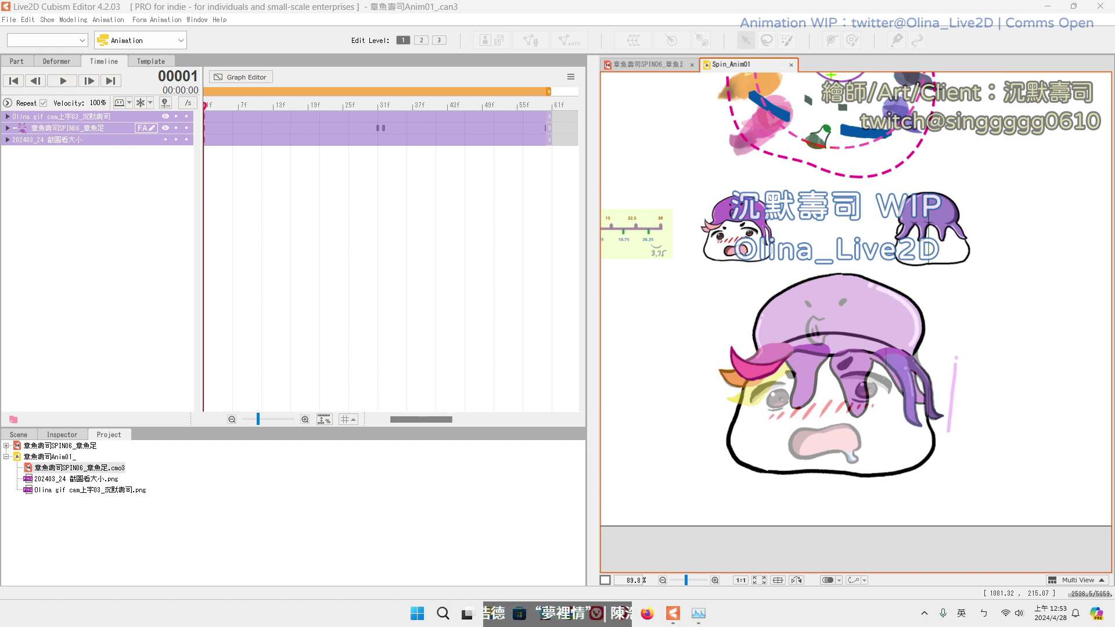
{"action": "key", "text": "super+space"}
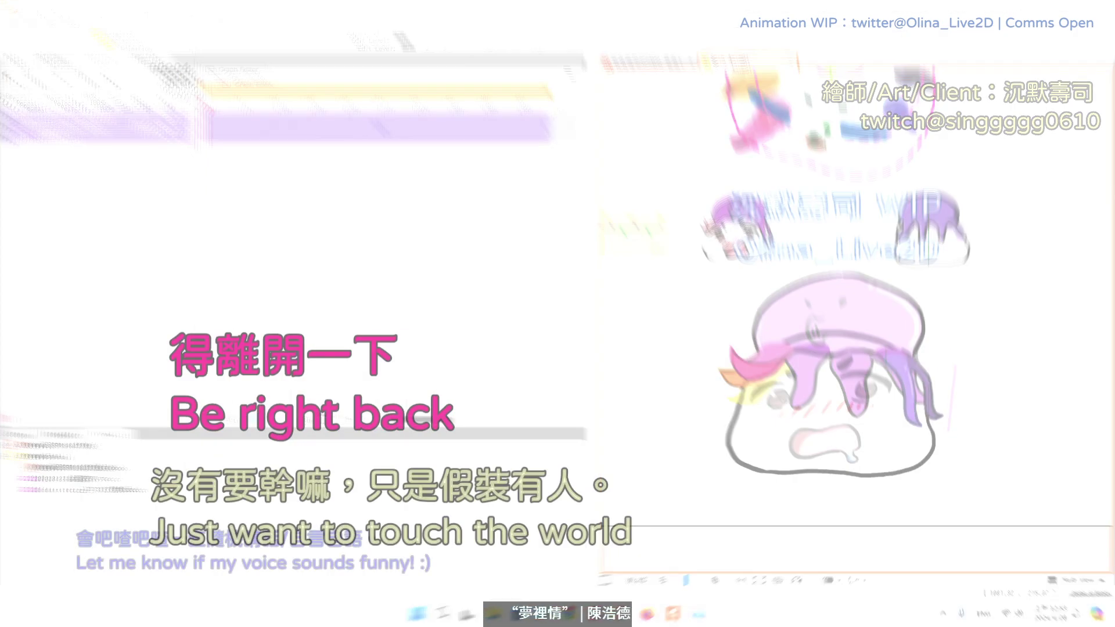
{"action": "key", "text": "super+space"}
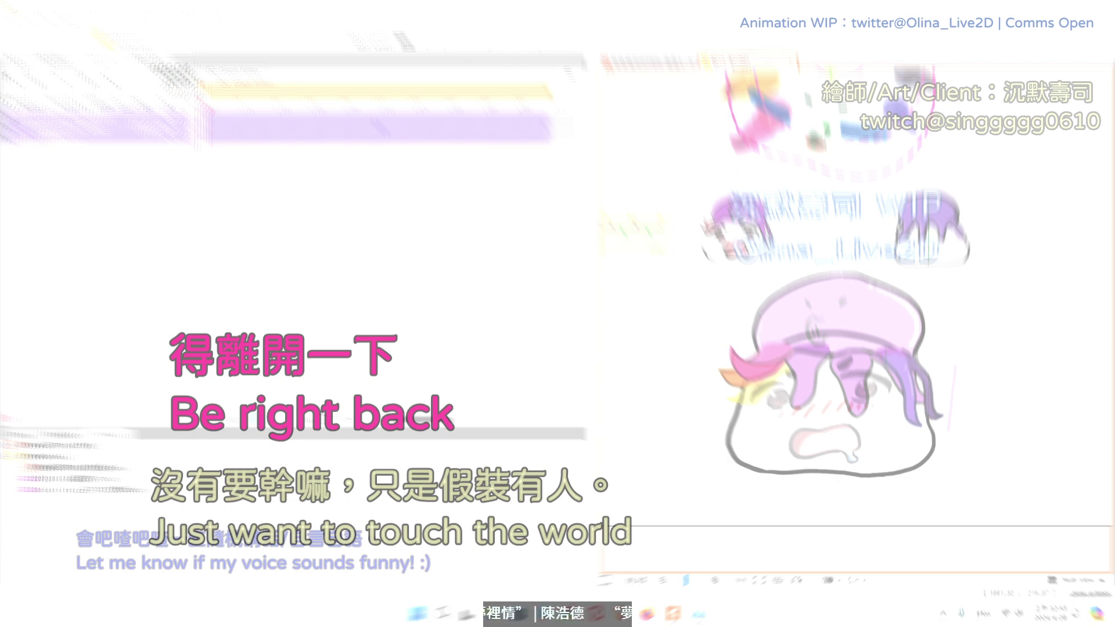
{"action": "left_click_drag", "start_coordinate": [1114, 40], "coordinate": [527, 41]}
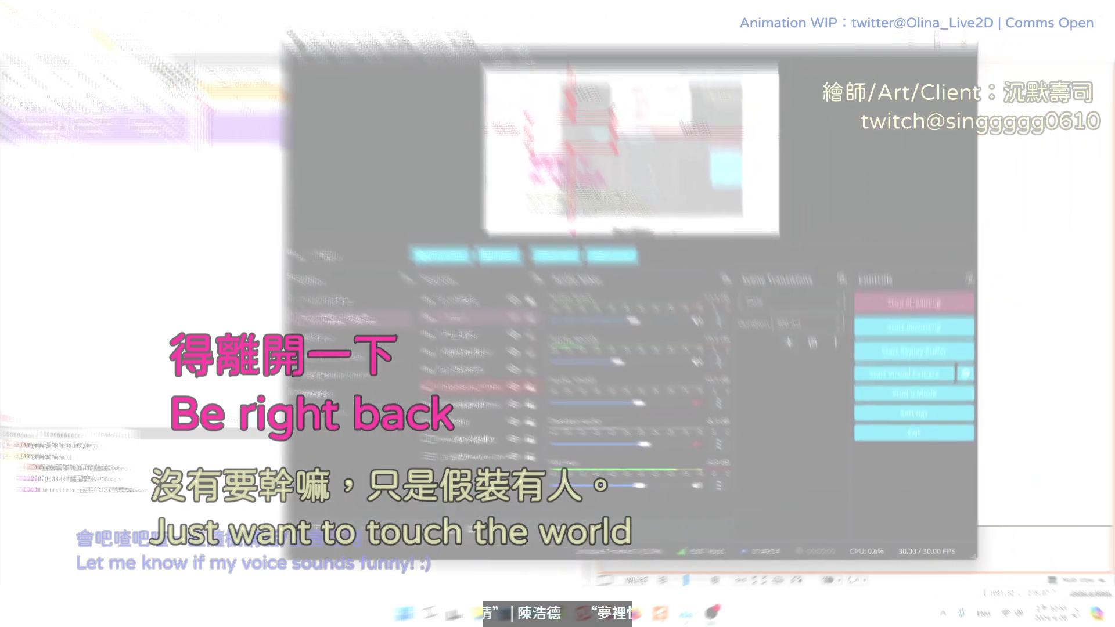